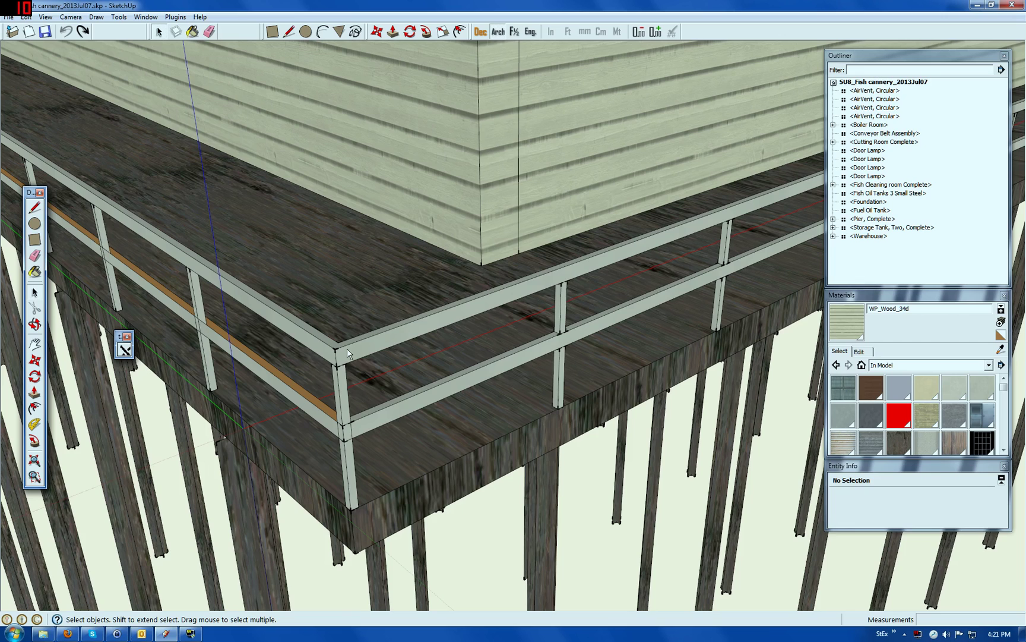
Open the Pier, Complete component and its nested Pier Guardrail component for editing.
right_click(347, 351)
click(385, 93)
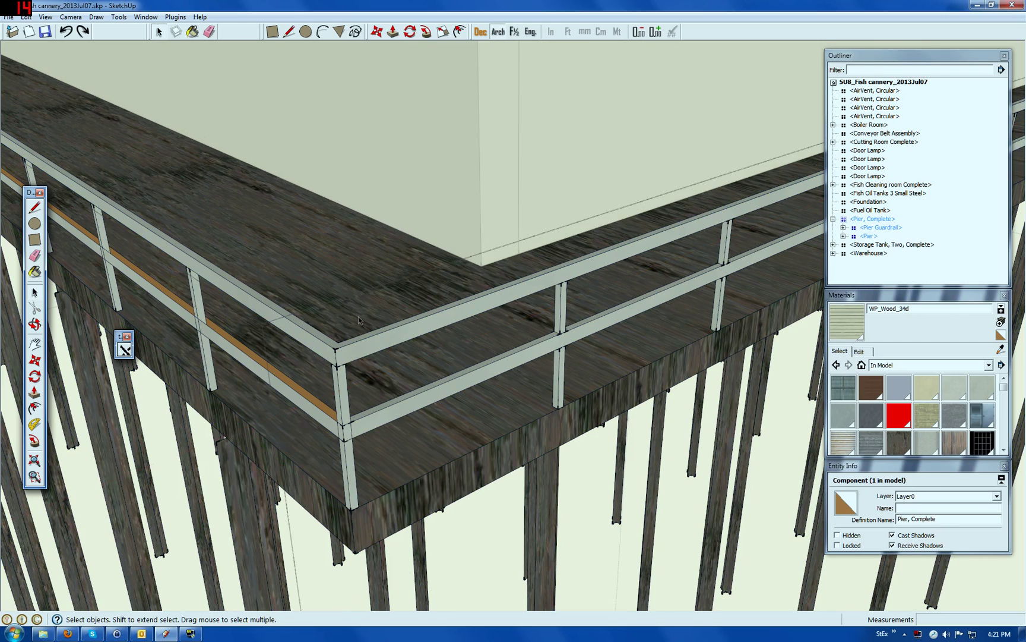
right_click(357, 355)
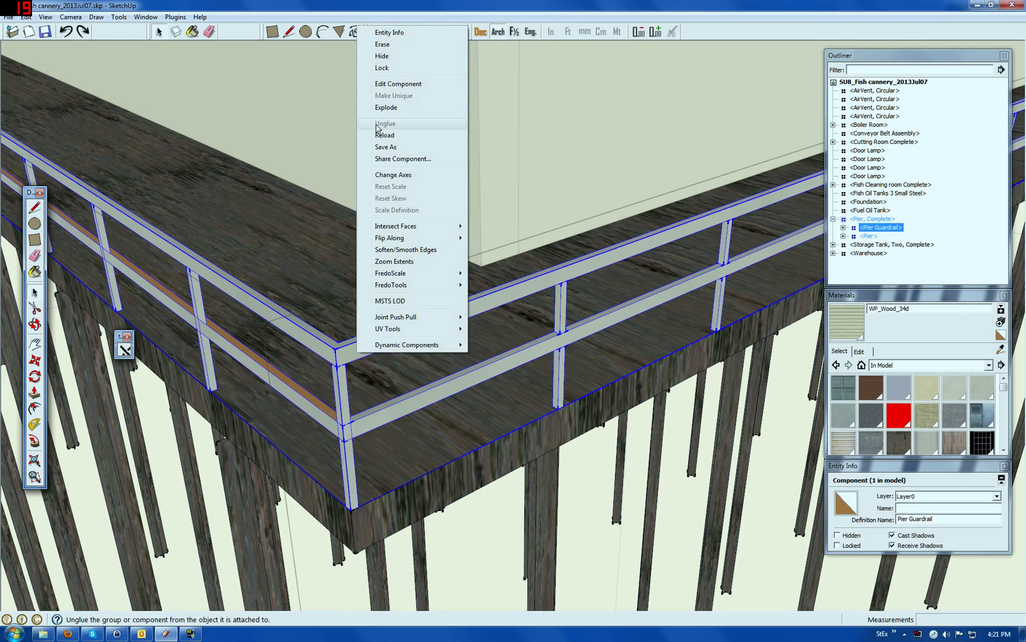
click(385, 85)
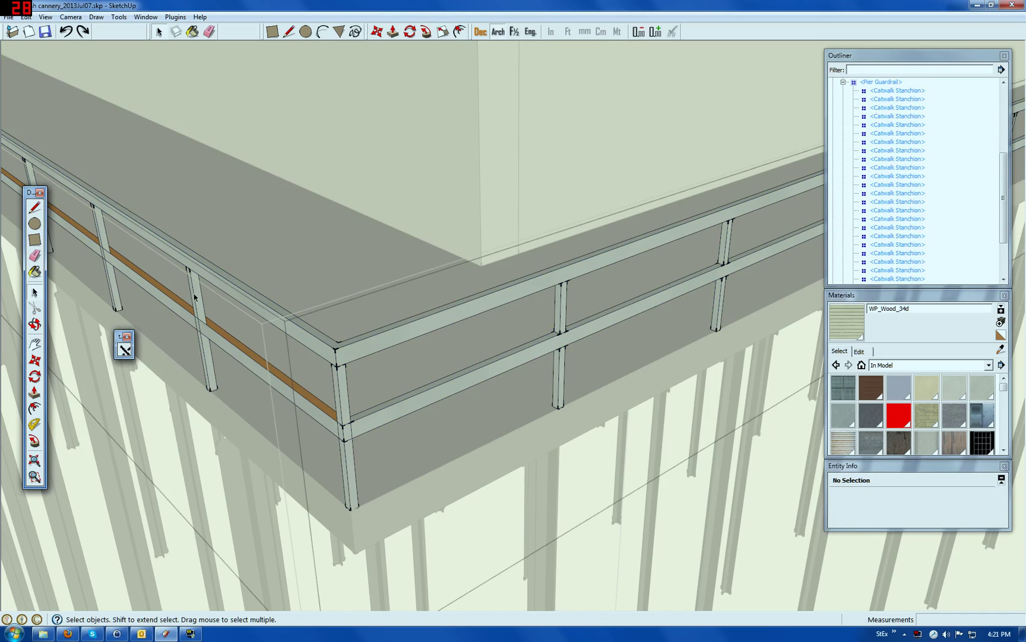
Check the individual posts along the guardrail run with the brown strip to see whether they are components.
click(195, 297)
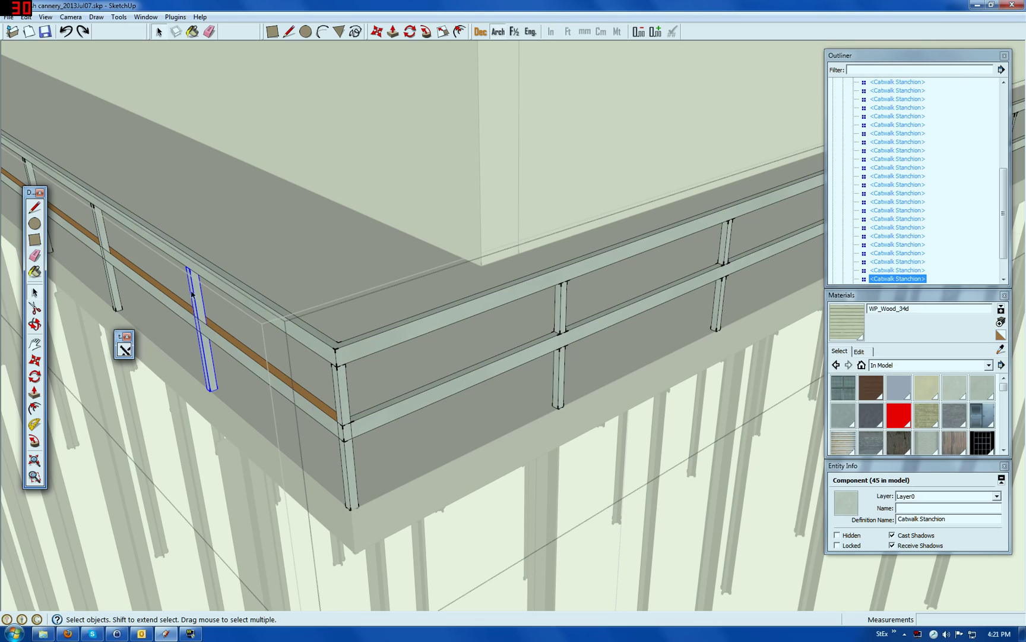
click(99, 225)
scroll(301, 335, down, 2)
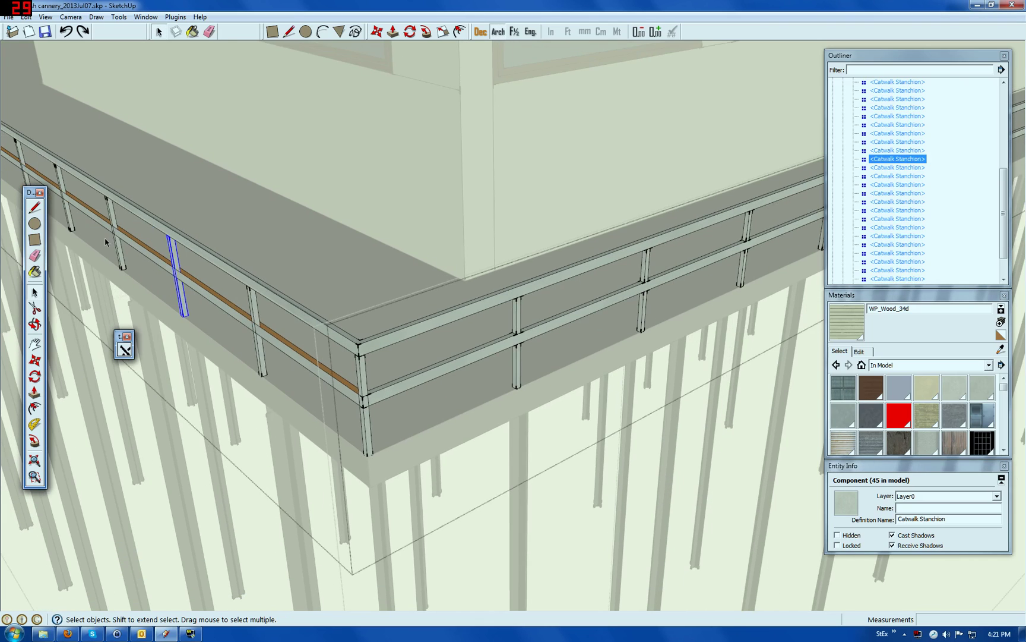
click(112, 211)
click(61, 179)
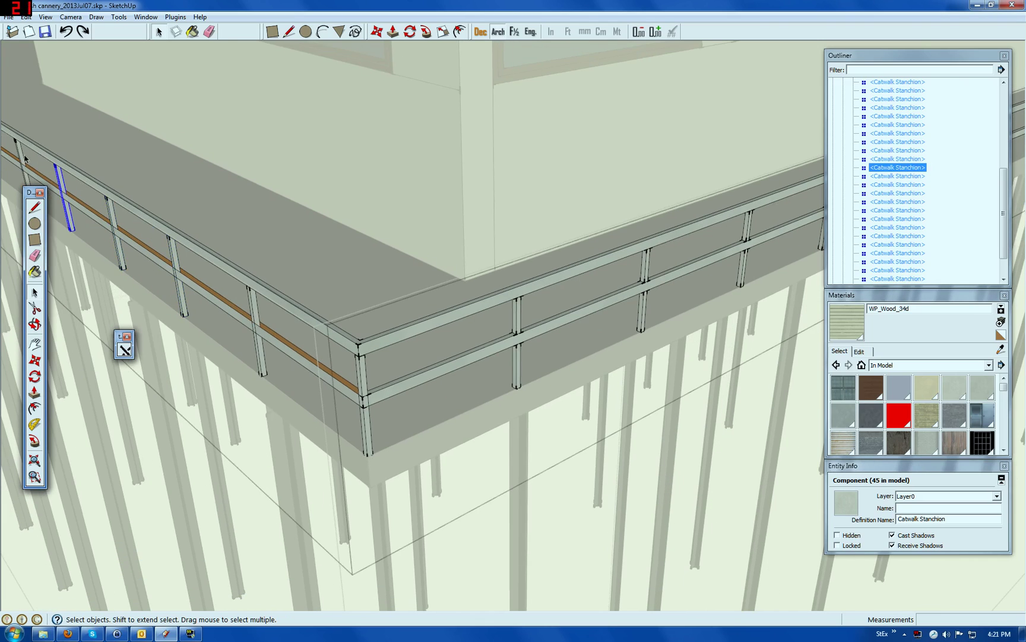
Inspect the faces and edges of the first post past the corner on the other guardrail run.
click(519, 313)
click(521, 330)
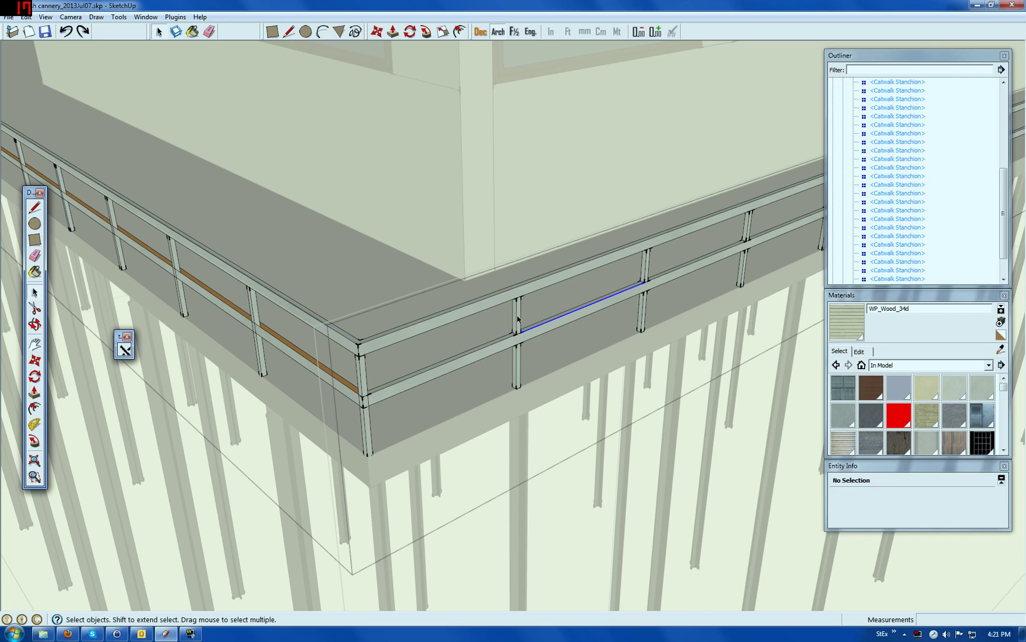
click(519, 319)
scroll(518, 319, up, 3)
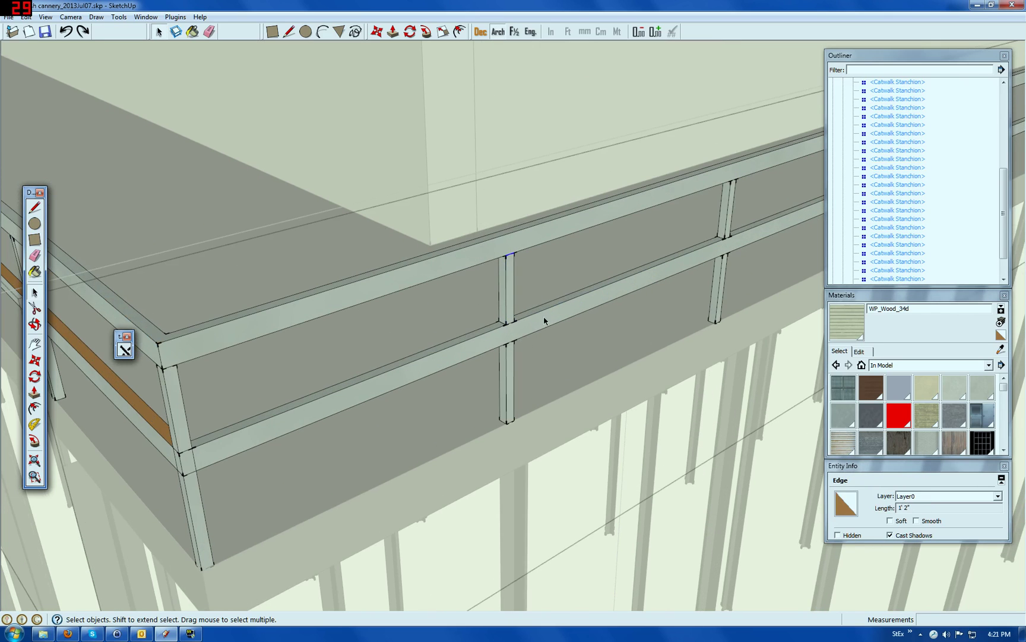
click(528, 312)
click(510, 309)
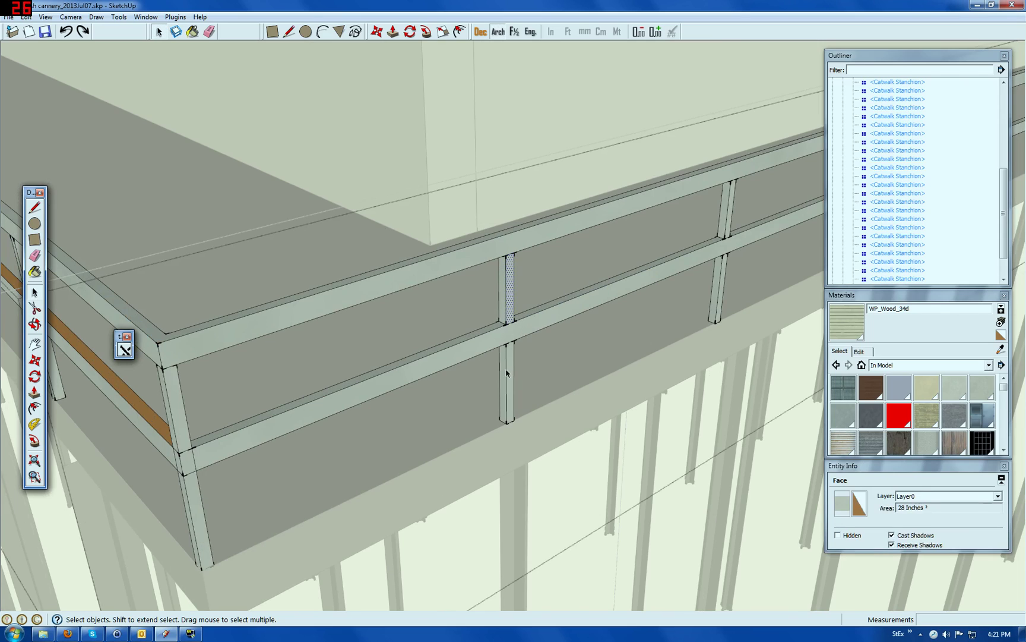
click(504, 370)
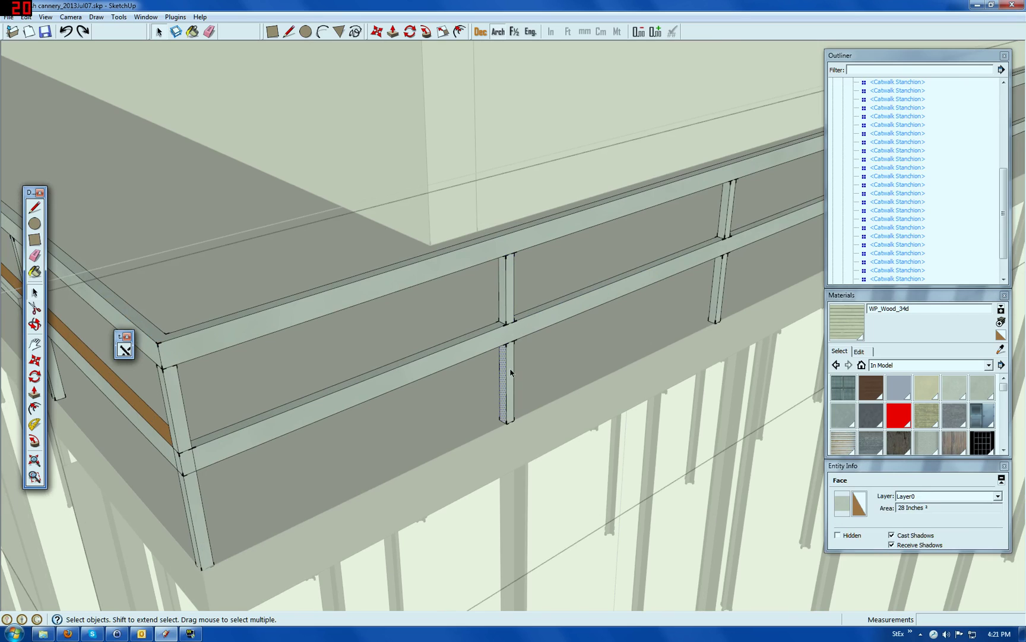
click(507, 304)
click(510, 294)
scroll(394, 366, down, 3)
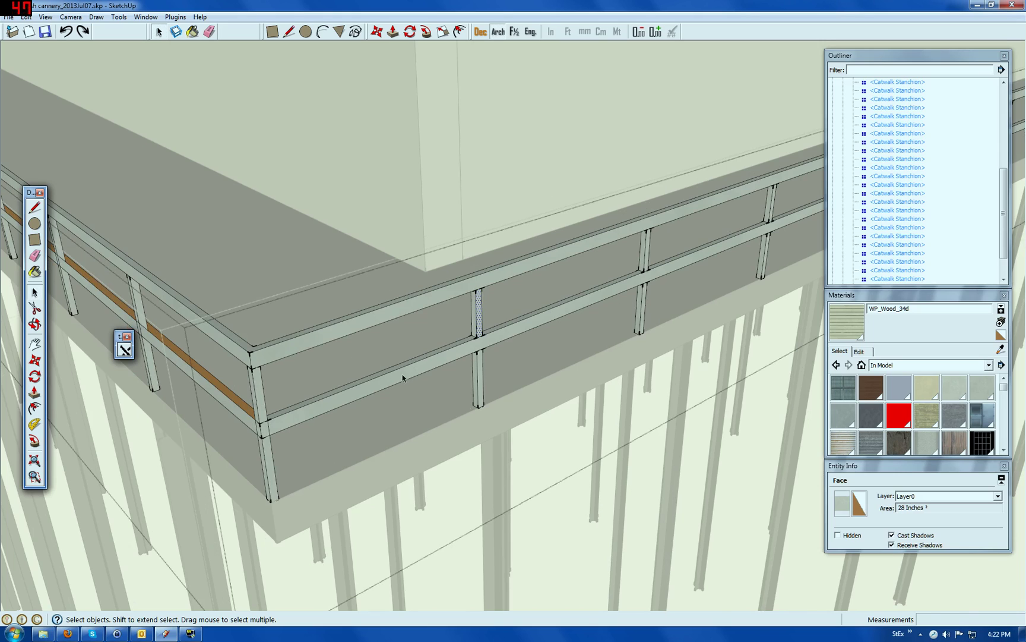
Compare the Catwalk Stanchion posts on the brown-strip run with the loose-geometry post on the adjoining run.
scroll(654, 285, down, 2)
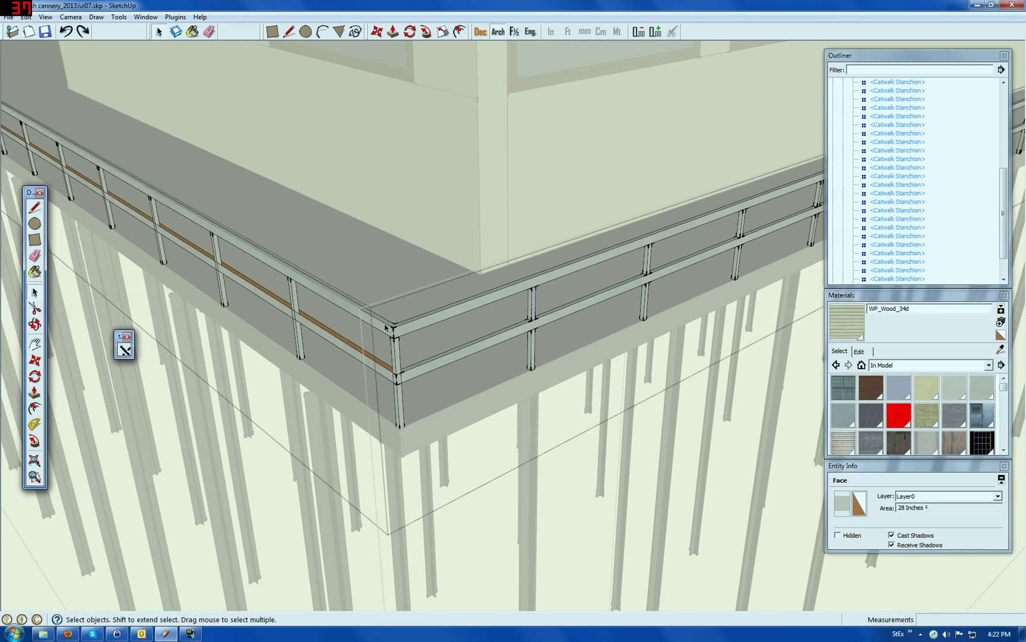
click(291, 302)
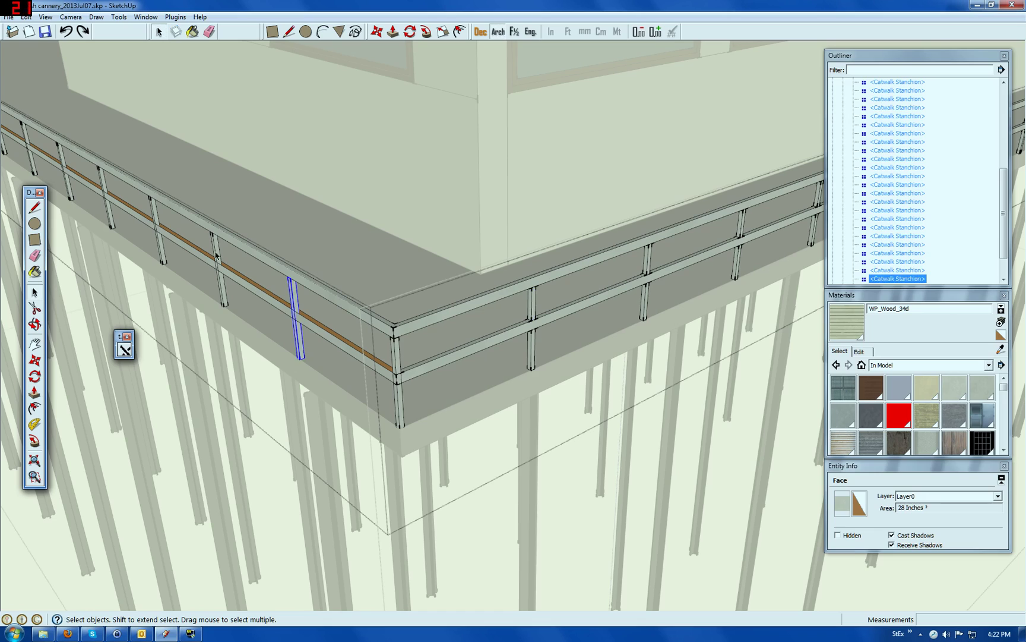
click(216, 254)
click(160, 215)
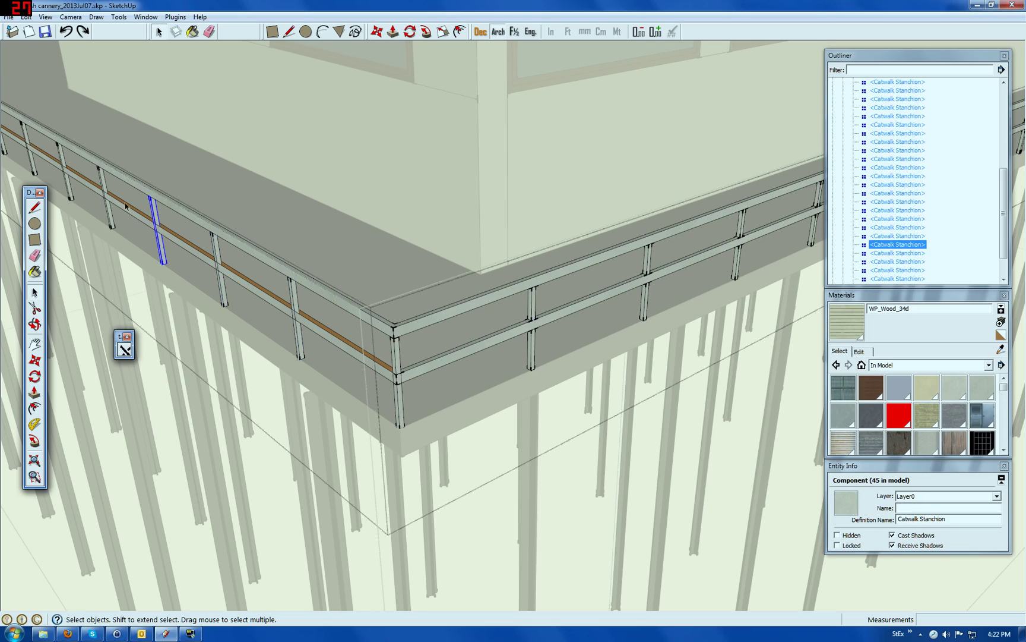
click(104, 188)
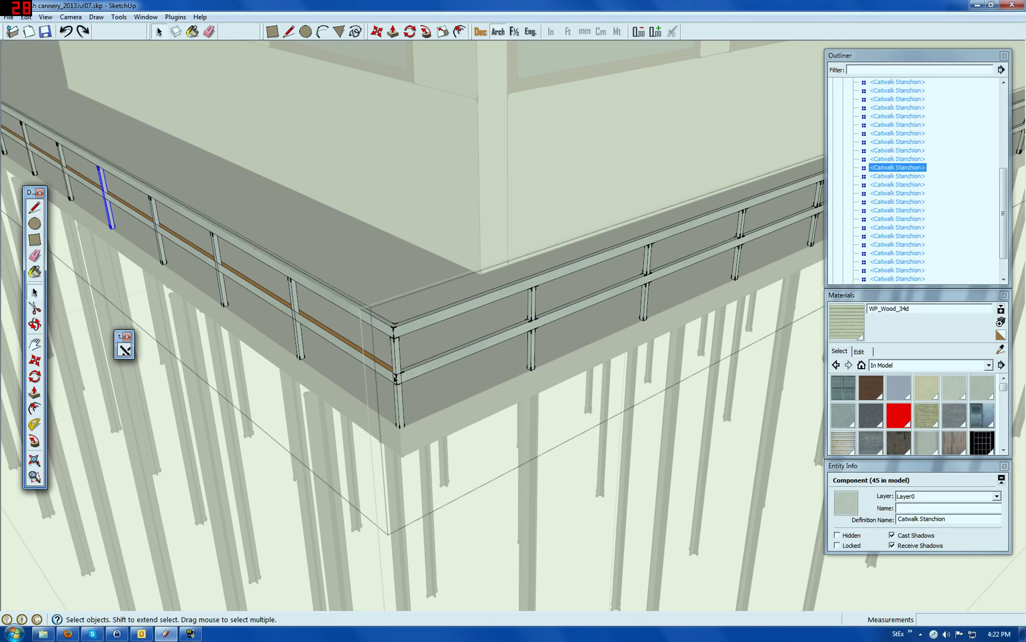
click(534, 298)
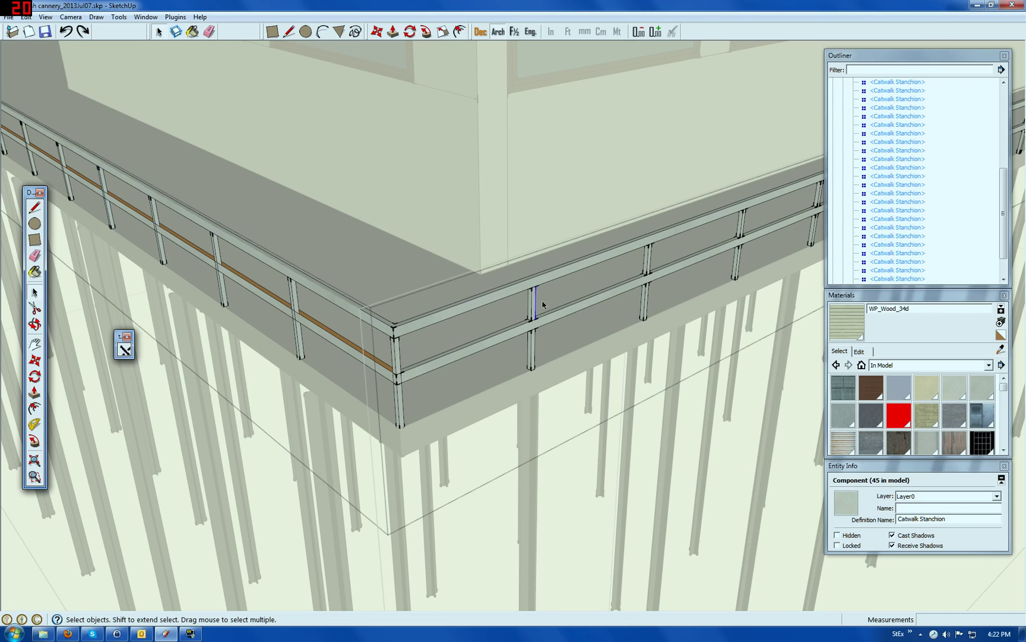
scroll(530, 324, up, 2)
scroll(530, 323, up, 3)
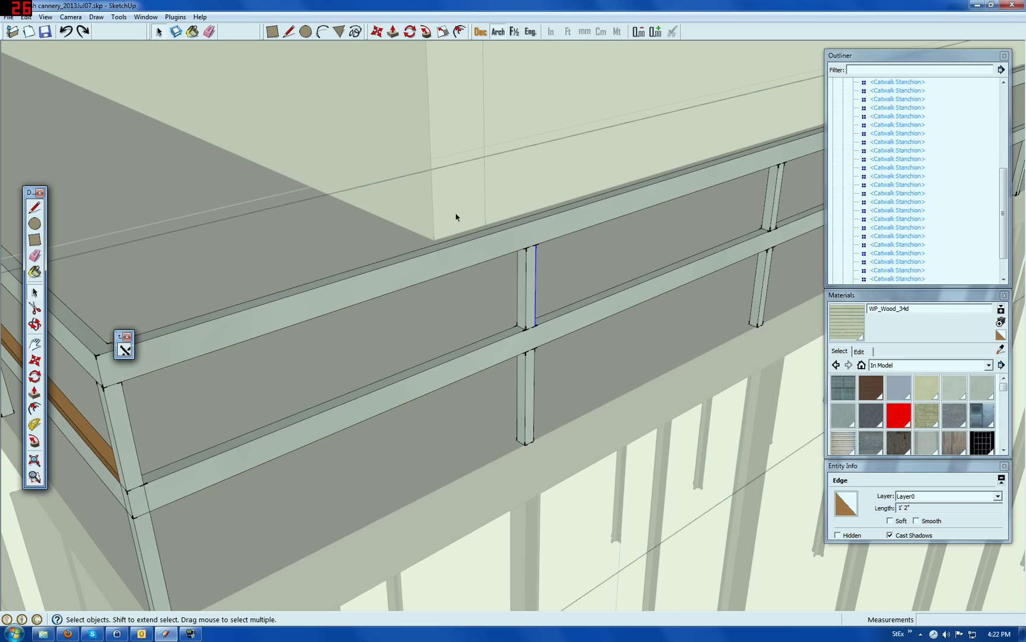
scroll(616, 210, down, 3)
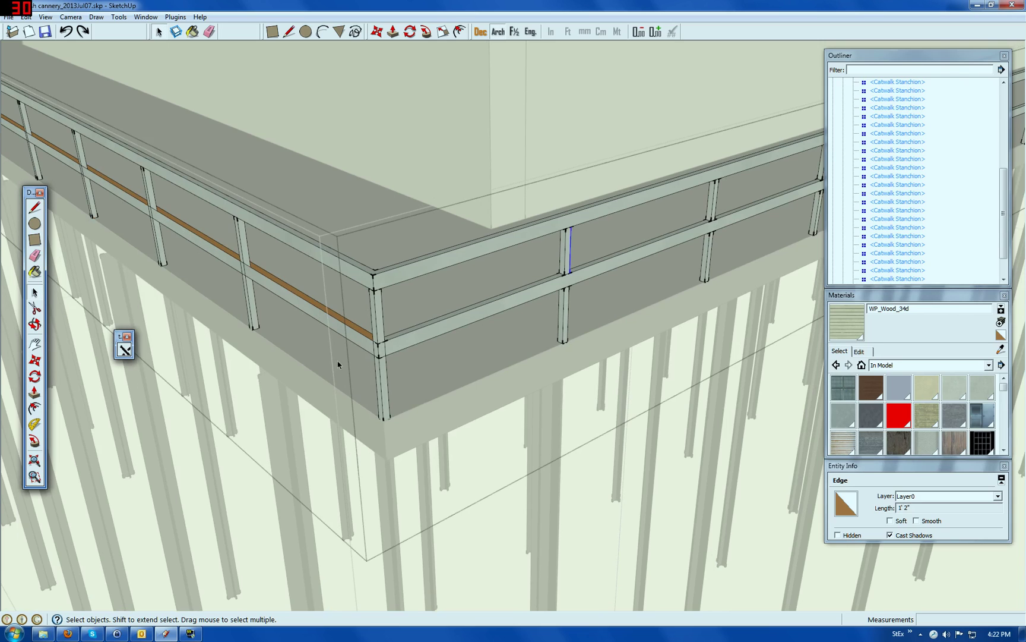
click(34, 207)
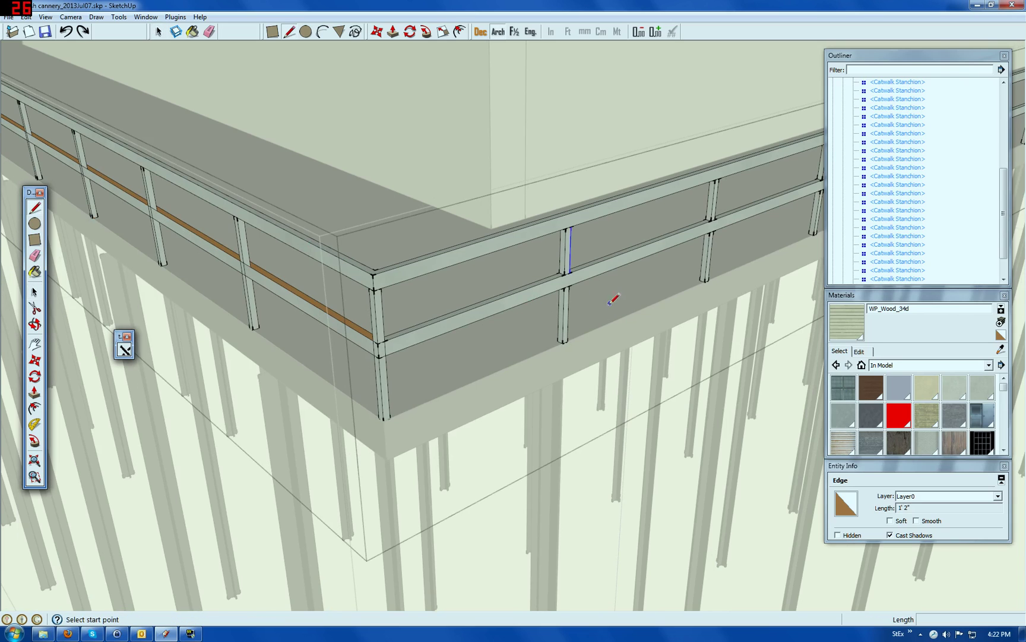
scroll(612, 299, up, 2)
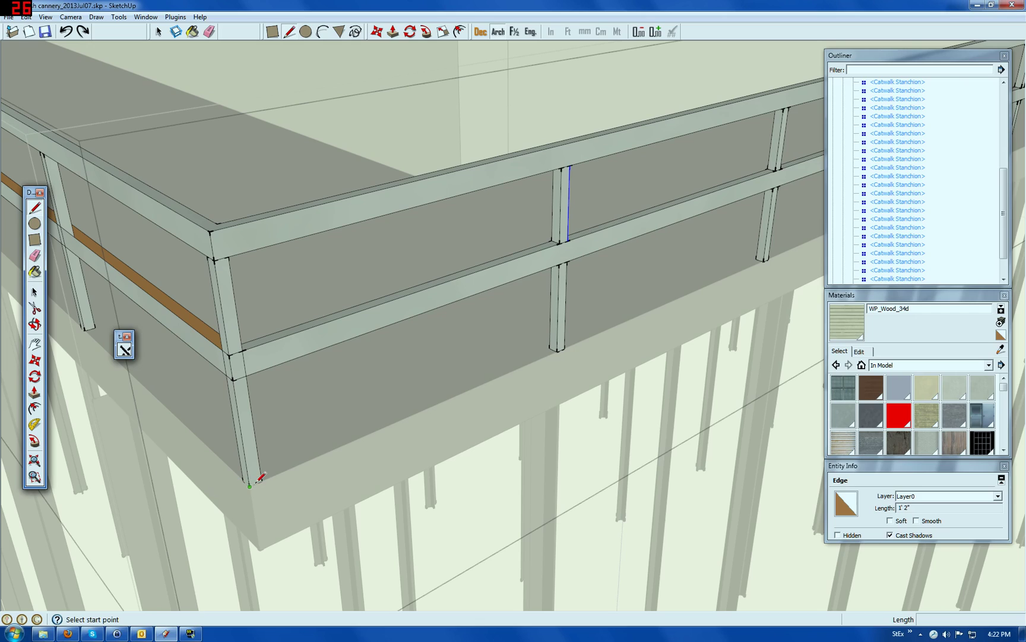
click(250, 484)
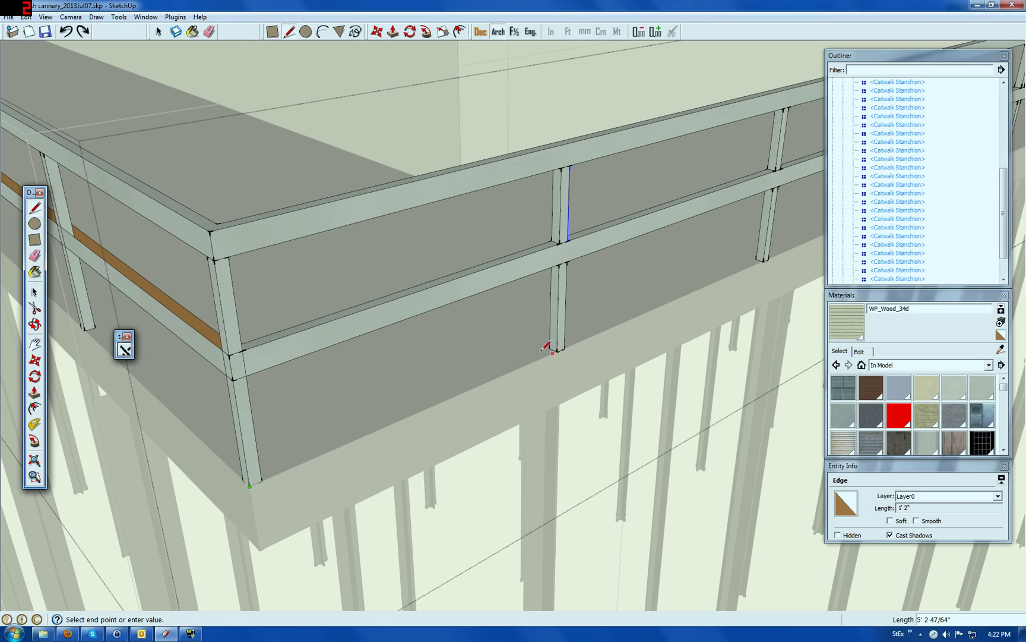
click(35, 292)
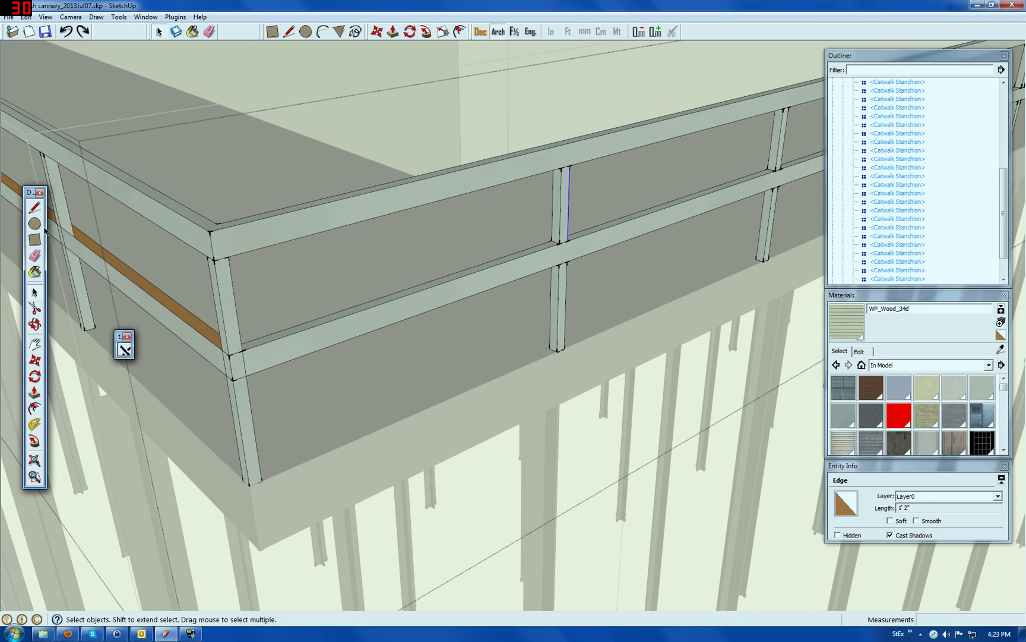
Draw reference lines from the corner post's base outward along green, 5.5' along red, and 11 33/64" back toward the rail.
click(34, 207)
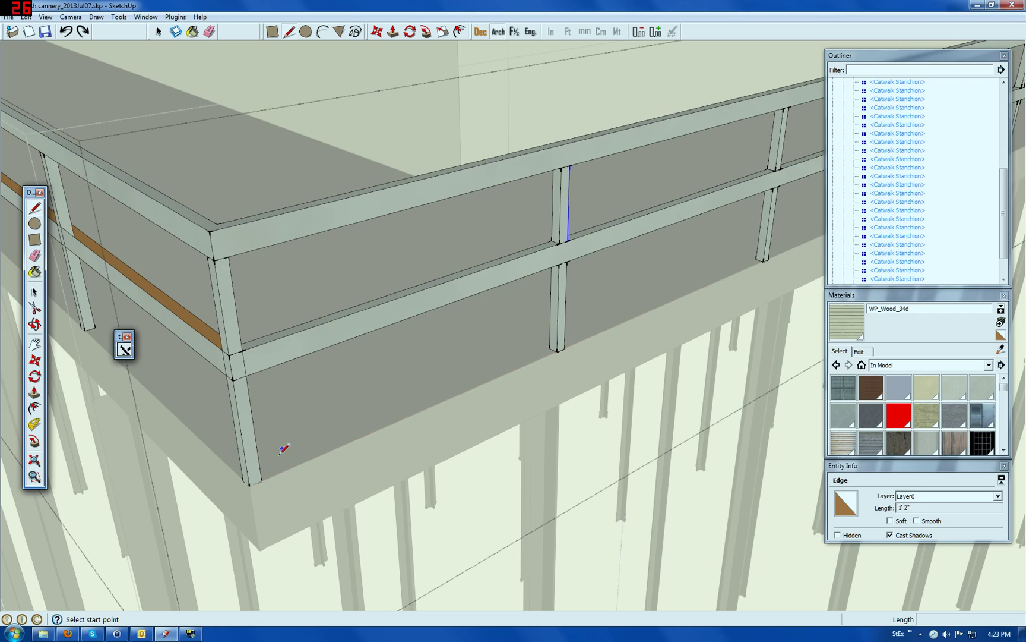
click(250, 485)
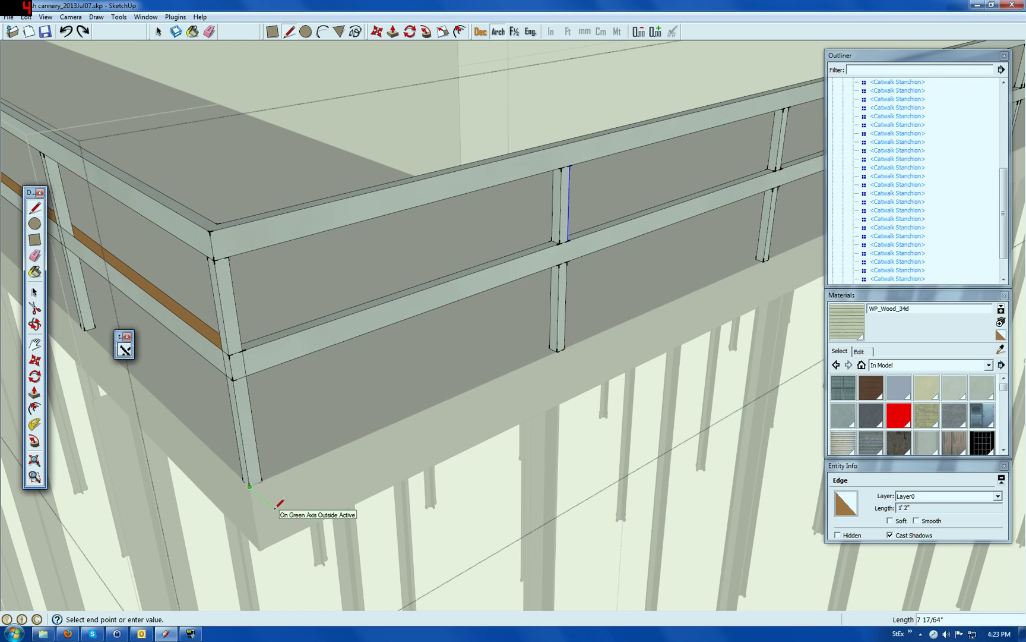
click(290, 525)
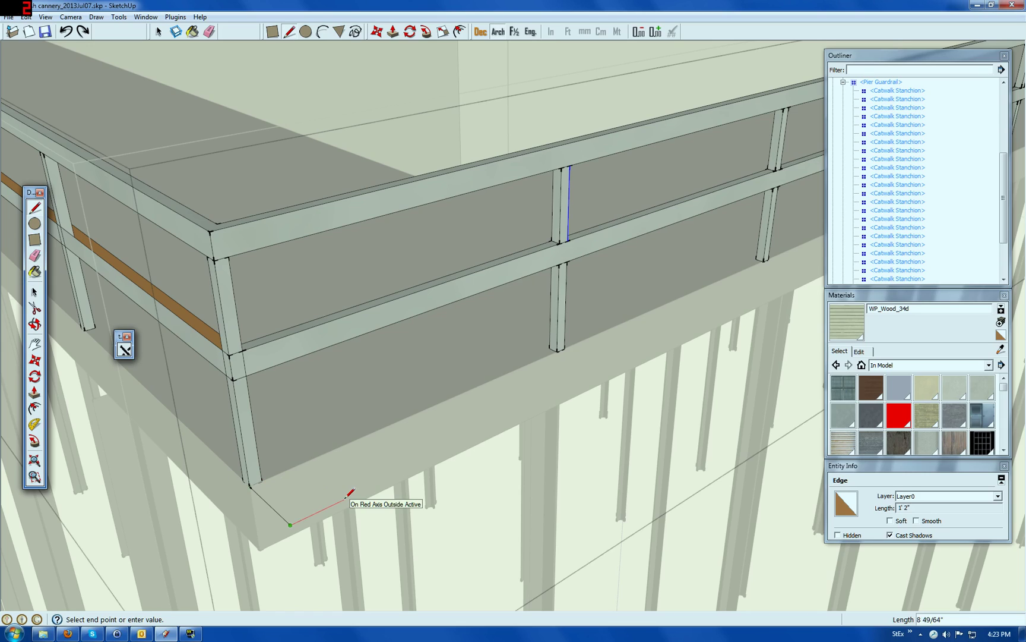
text(5.)
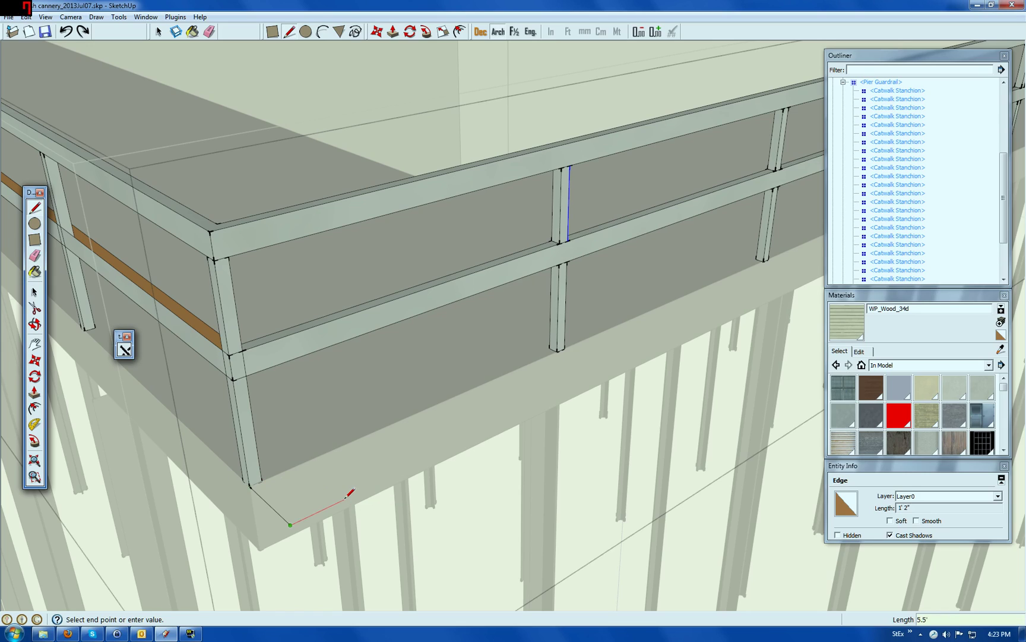
text(5')
key(Return)
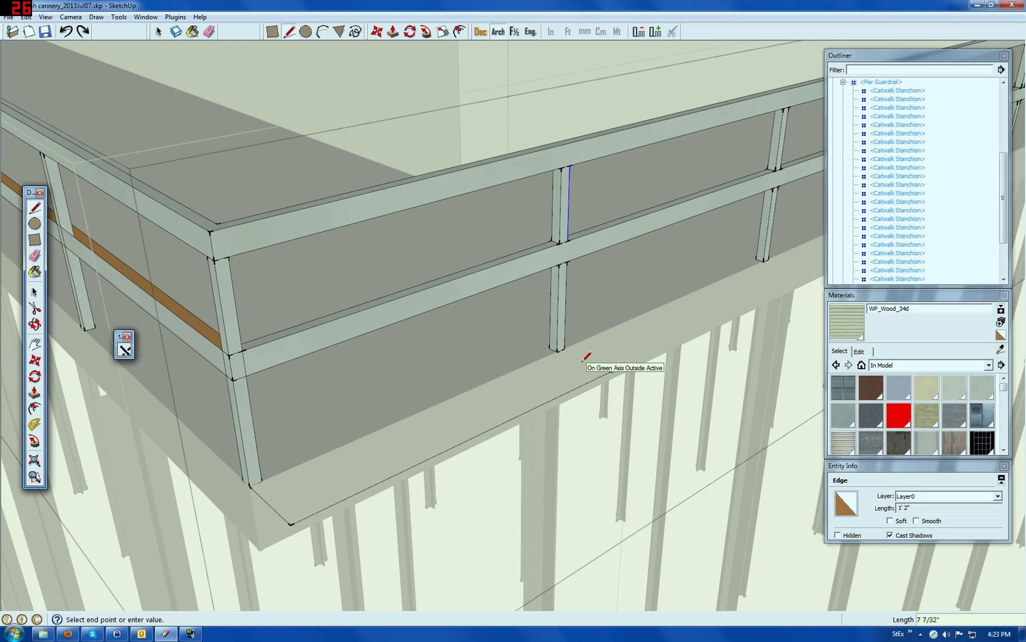
text(11 33/64)
key(Return)
click(34, 292)
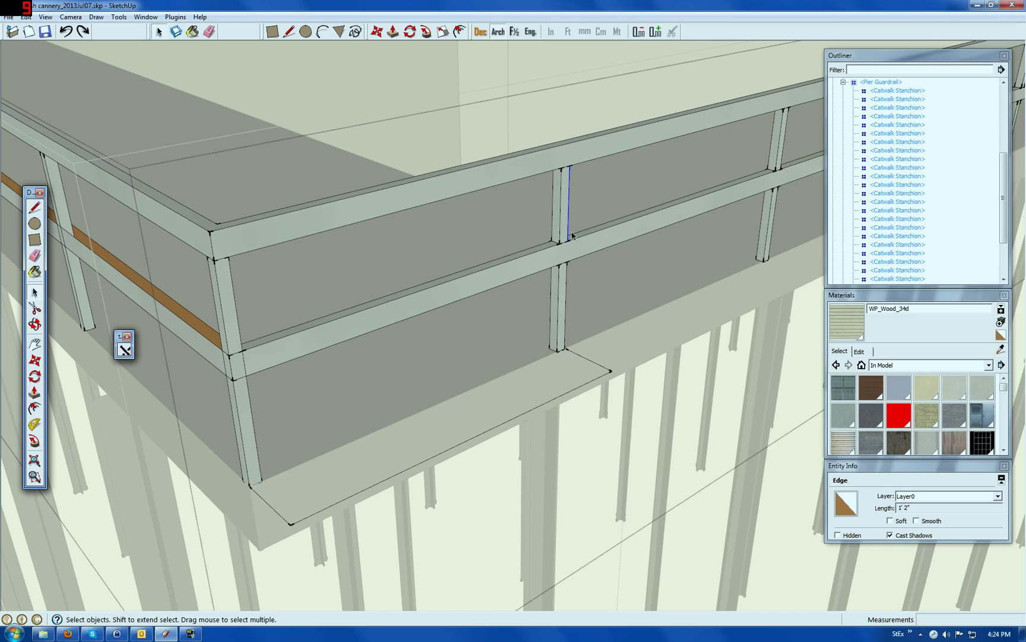
Delete the lower and upper segments of the loose-geometry post beside the corner.
double_click(559, 313)
key(Delete)
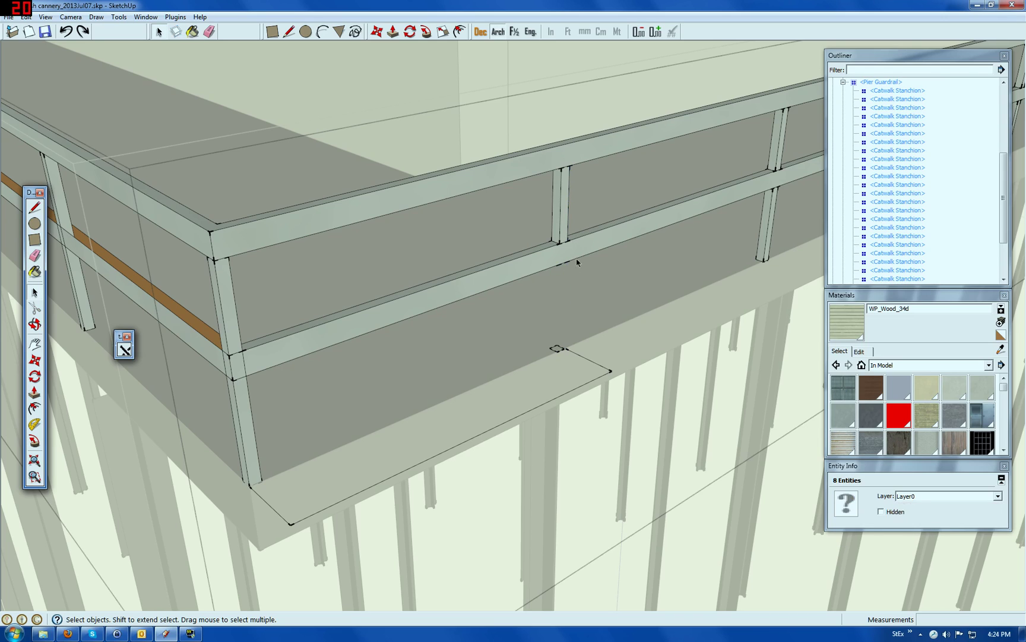
double_click(556, 209)
key(Delete)
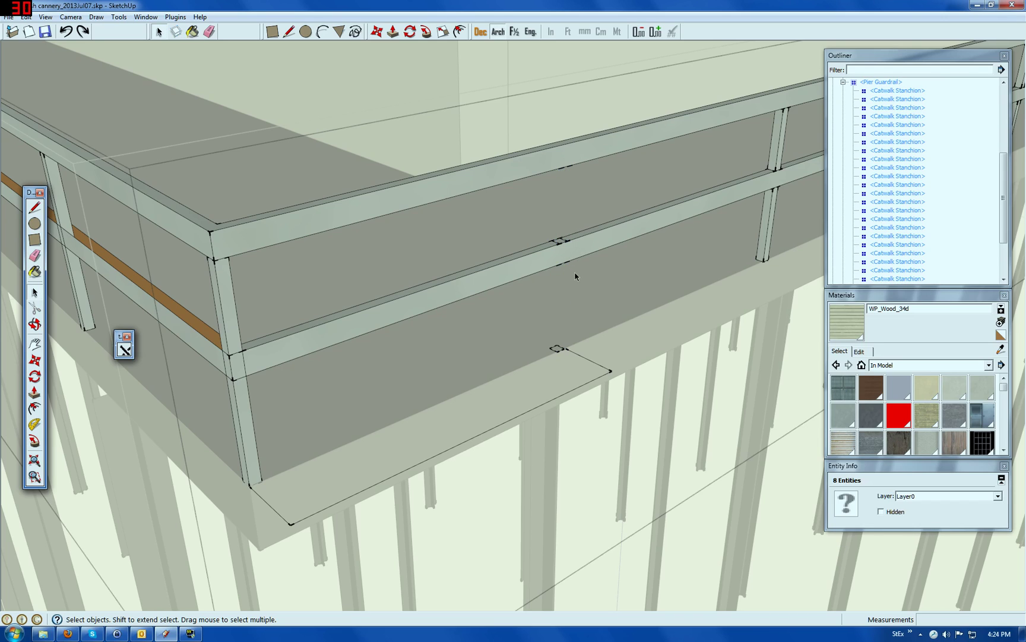
Delete the removed post's leftover outline edges on top of the middle rail and at its base.
scroll(561, 240, up, 5)
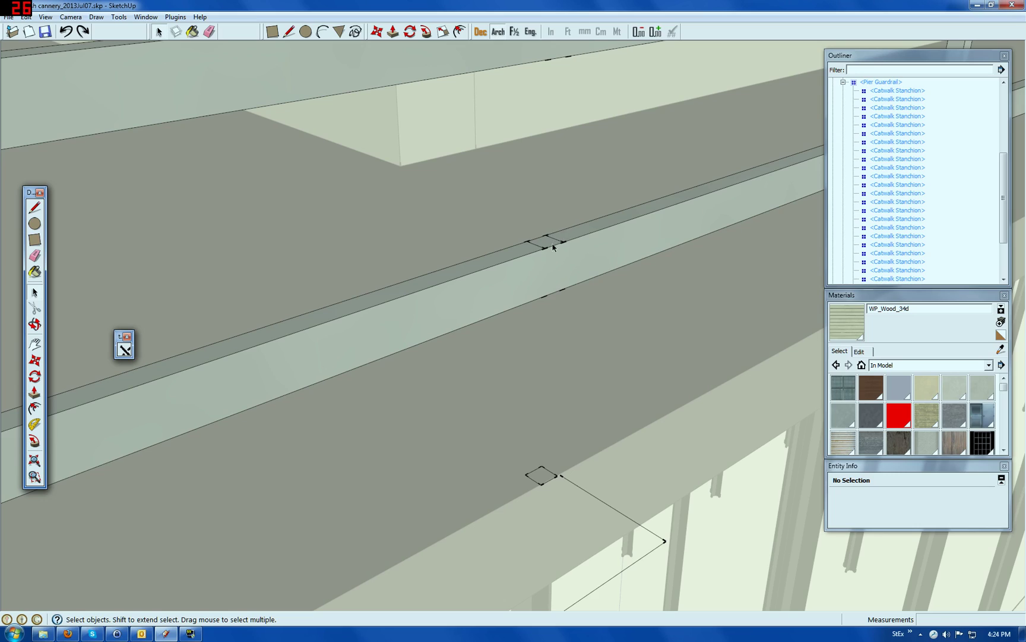
click(544, 246)
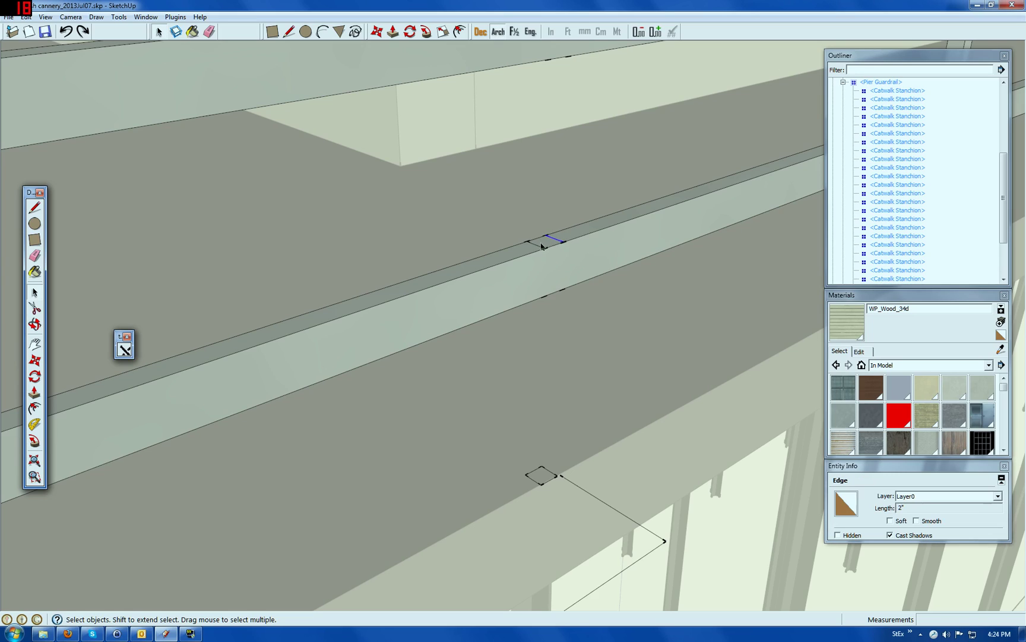
key(Delete)
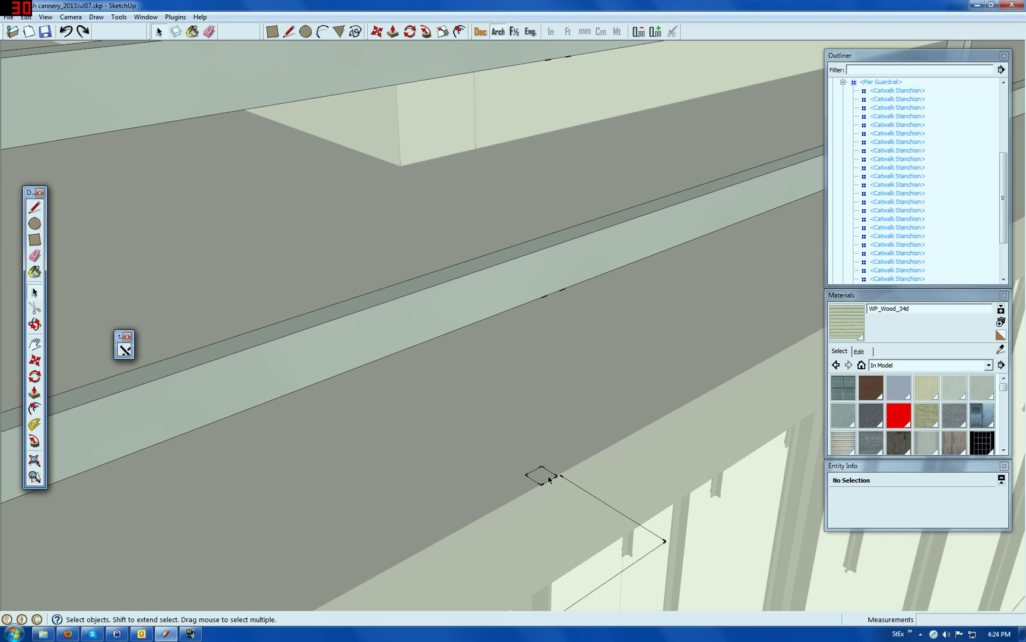
click(550, 473)
key(Delete)
click(541, 484)
key(Delete)
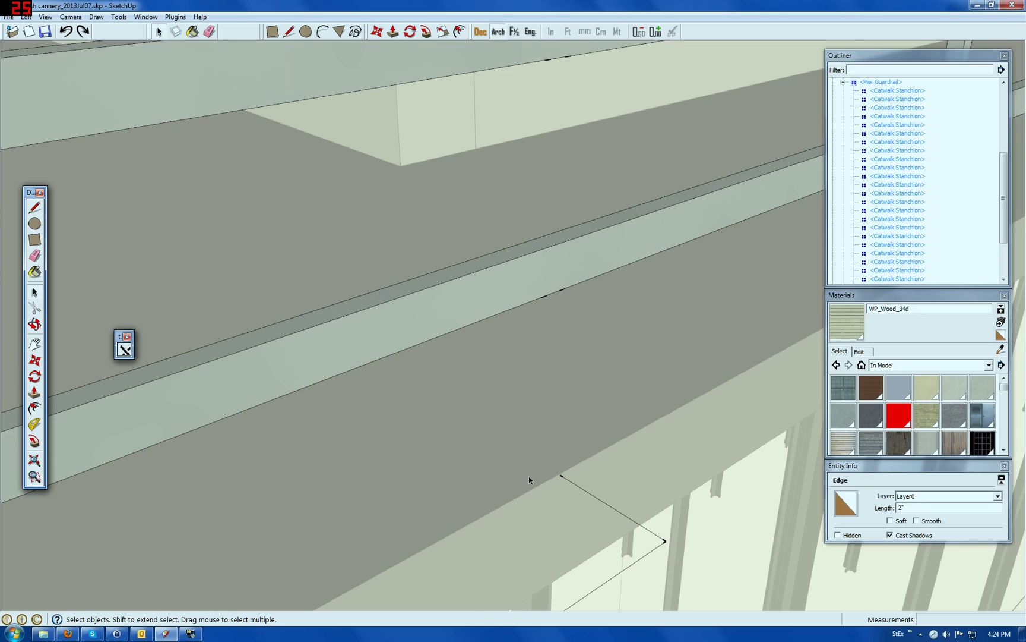
scroll(531, 476, down, 2)
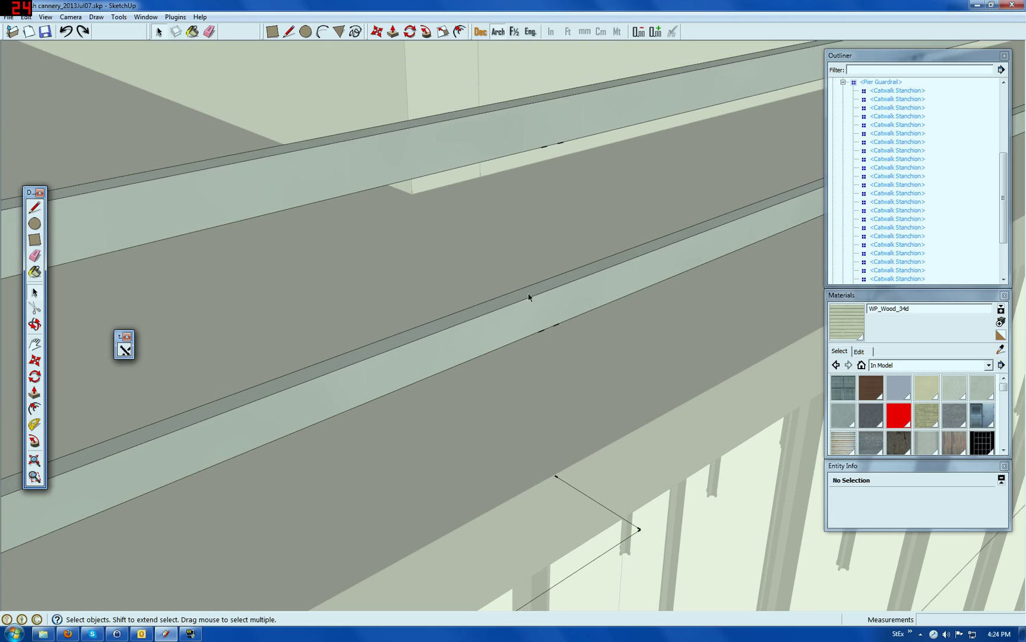
Erase the removed post's leftover outline edges from the undersides of the middle and top rails beside the corner.
click(35, 324)
drag(494, 454, 560, 388)
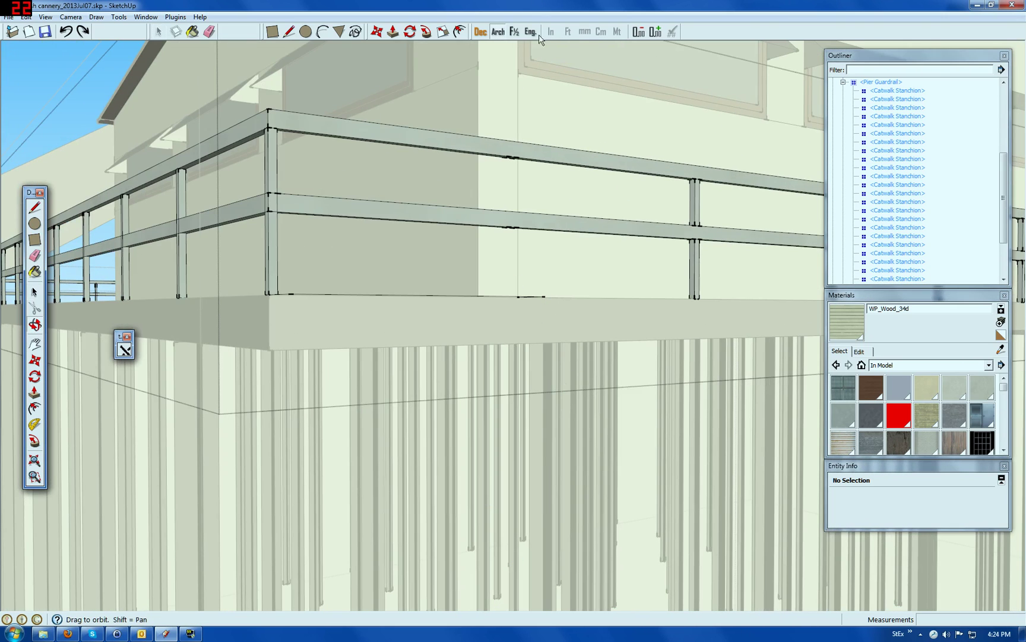
scroll(536, 154, up, 3)
scroll(535, 157, down, 2)
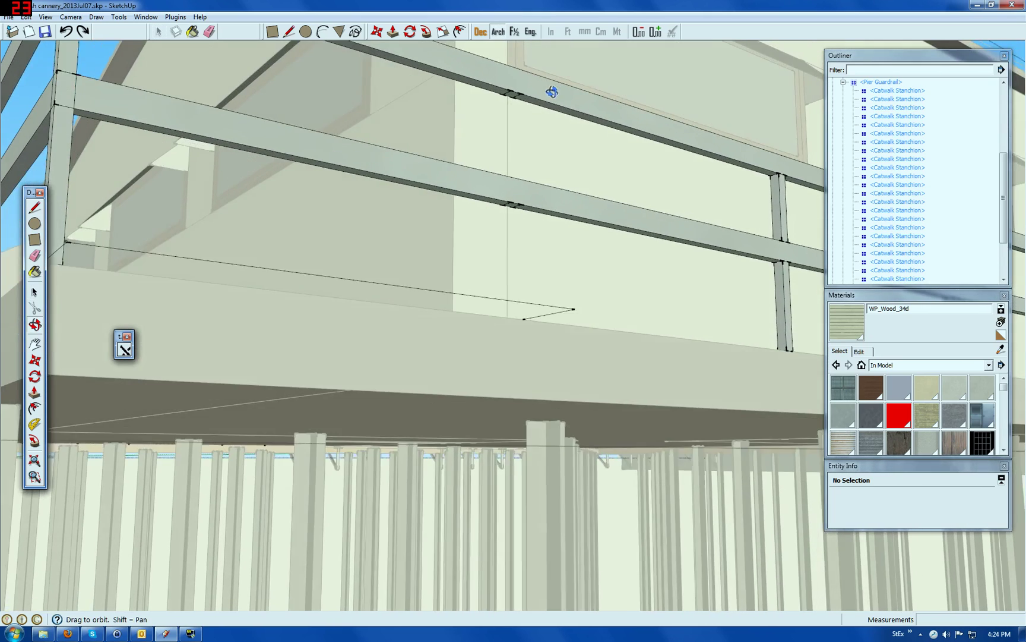
scroll(531, 181, up, 4)
scroll(550, 184, up, 2)
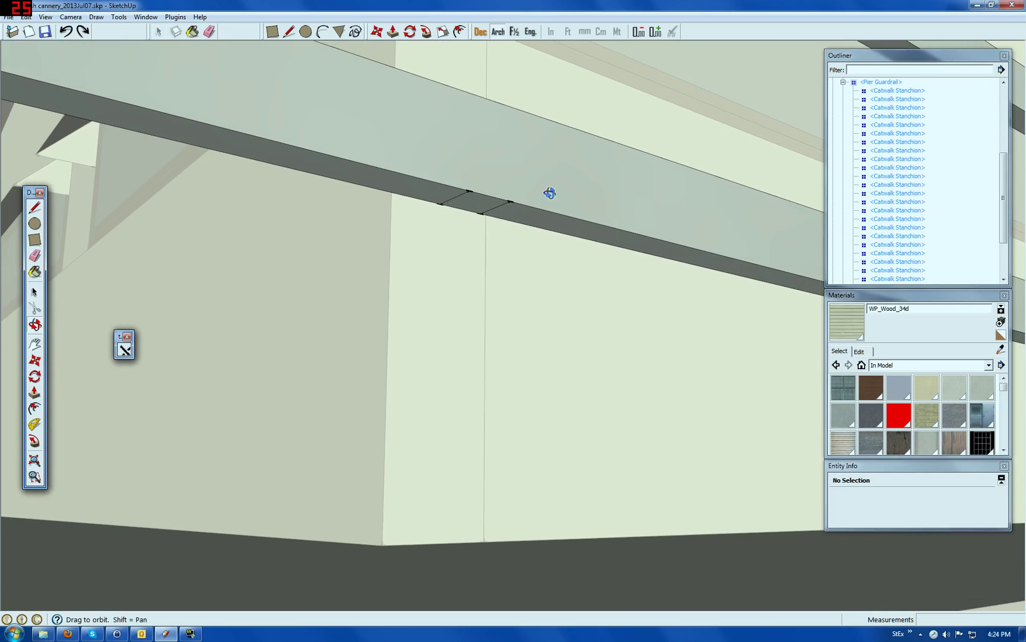
click(35, 256)
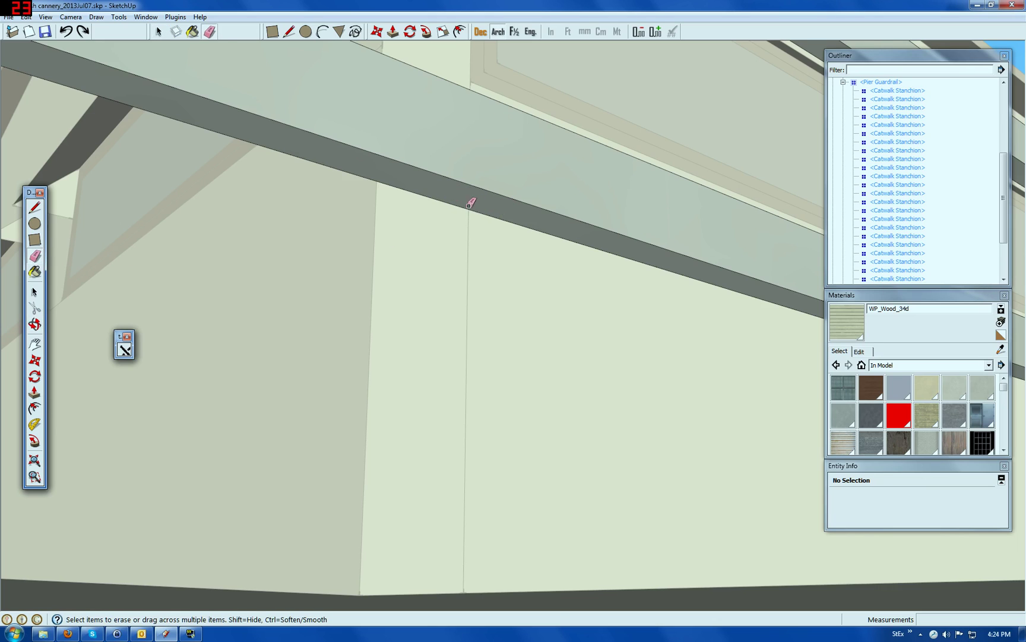
scroll(499, 172, down, 3)
scroll(479, 137, up, 2)
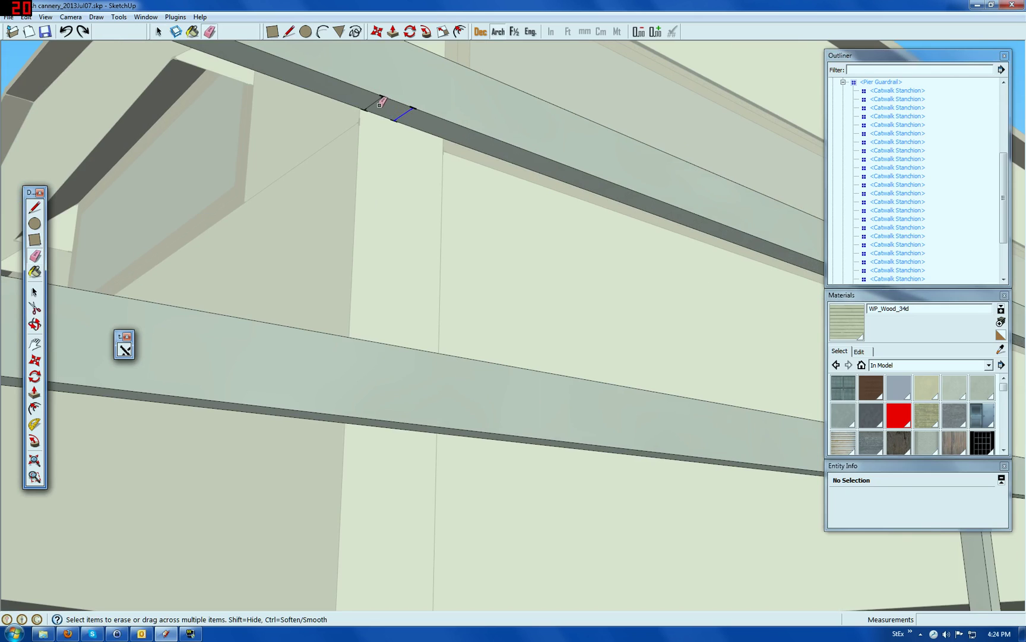
click(402, 116)
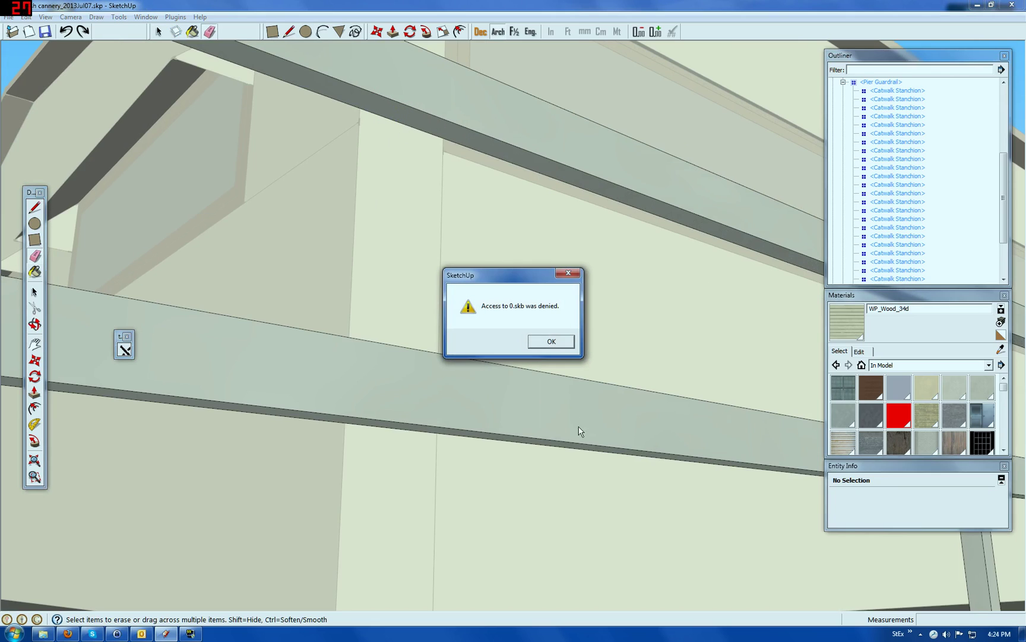
click(554, 341)
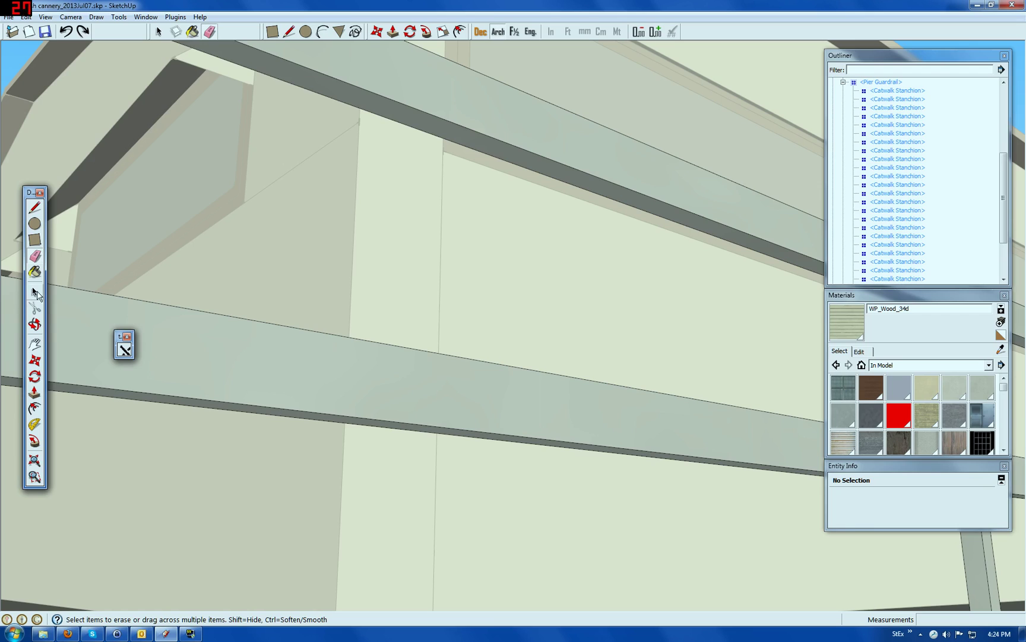
Select all geometry connected to the middle rail and count the triangles in that selection.
click(34, 291)
scroll(553, 303, down, 3)
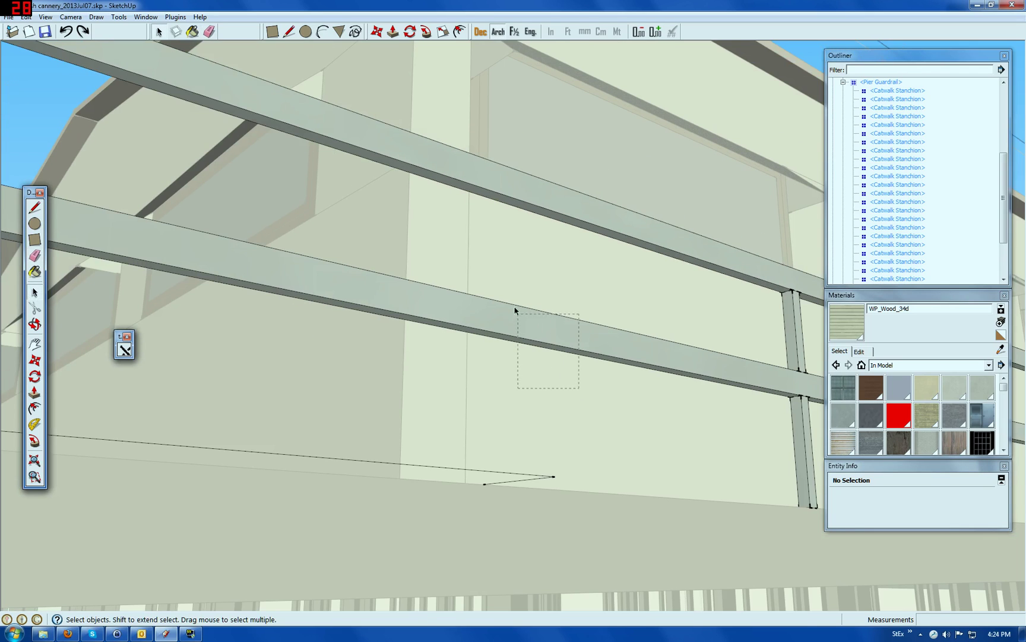
triple_click(504, 284)
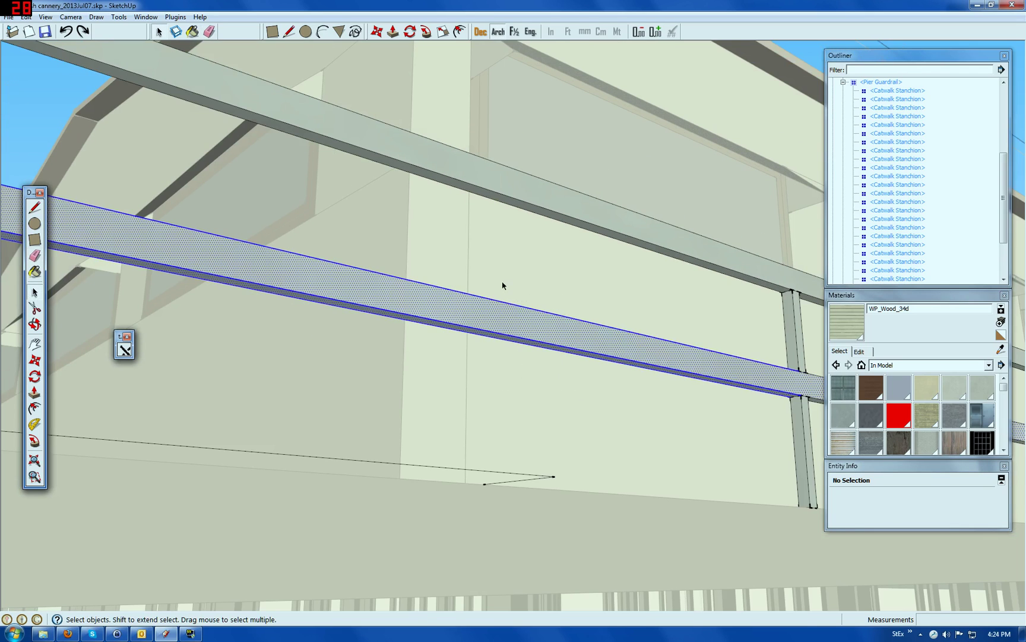
right_click(565, 330)
mouse_move(594, 387)
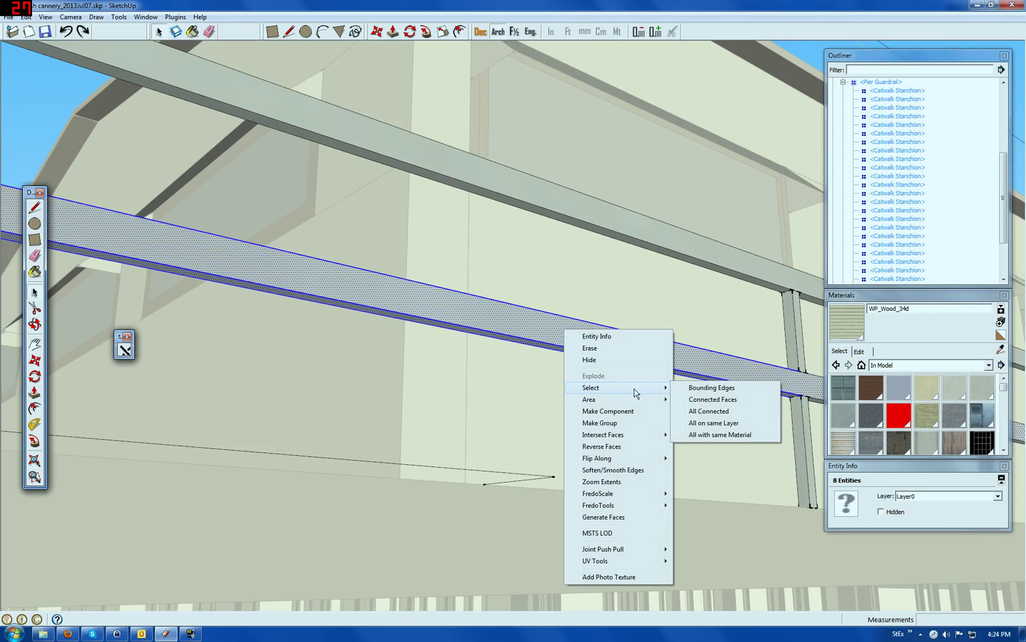
click(736, 416)
scroll(753, 295, down, 5)
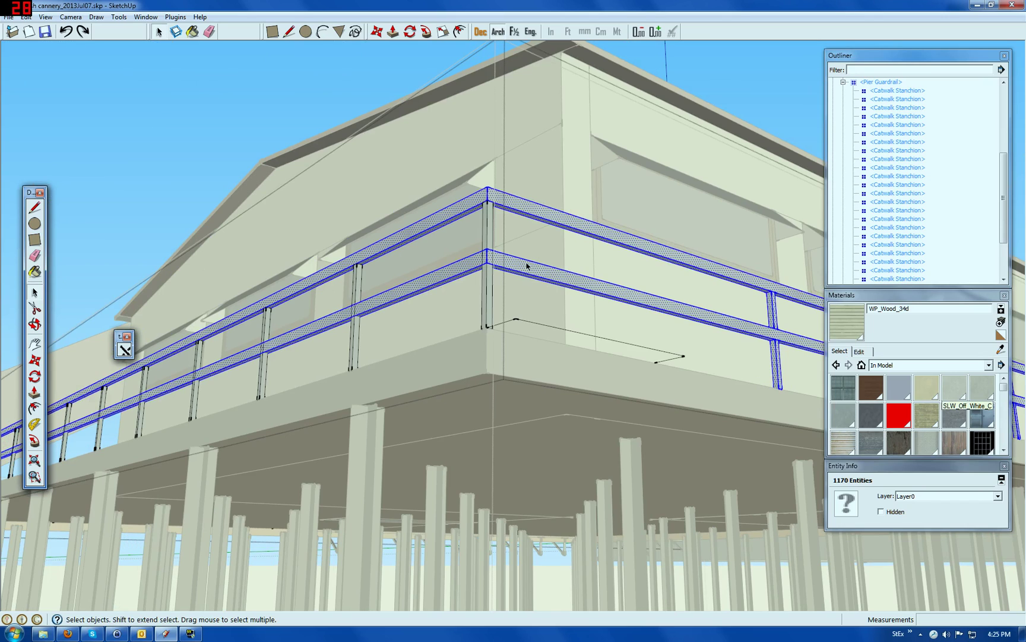
click(176, 17)
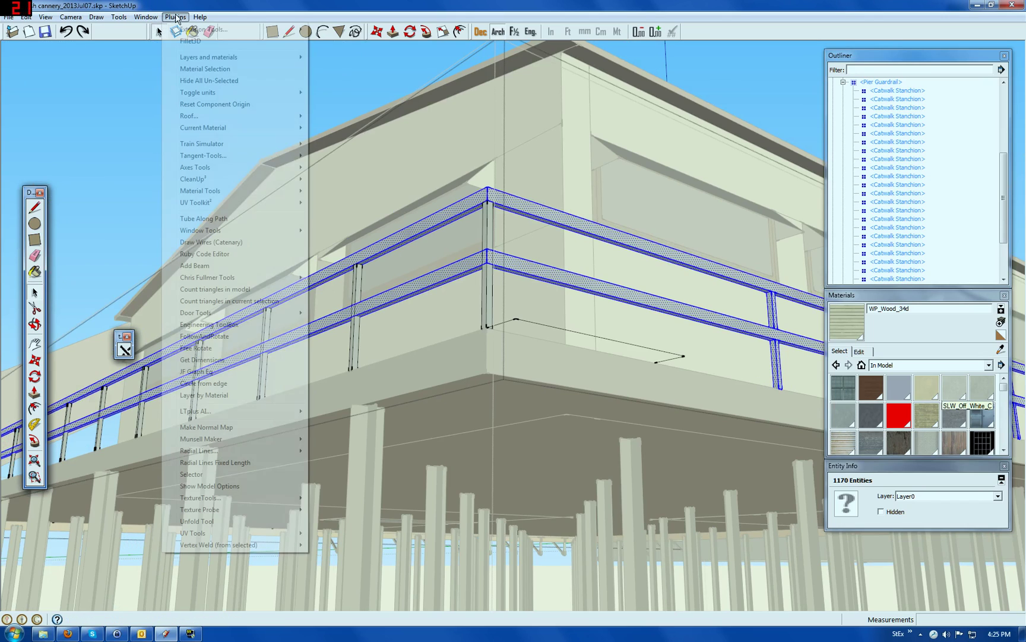
click(225, 302)
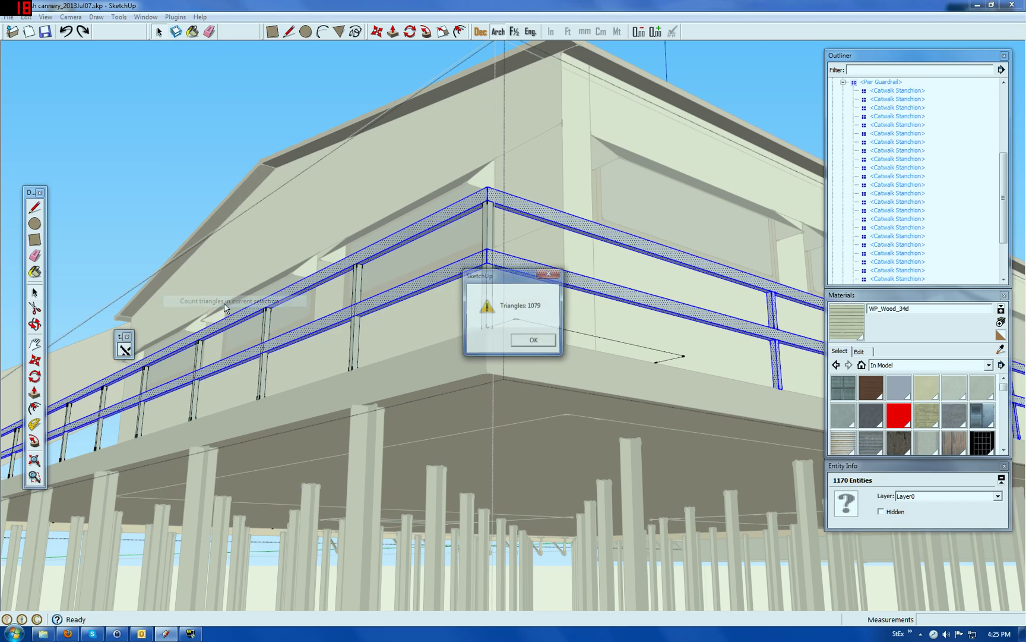
click(532, 341)
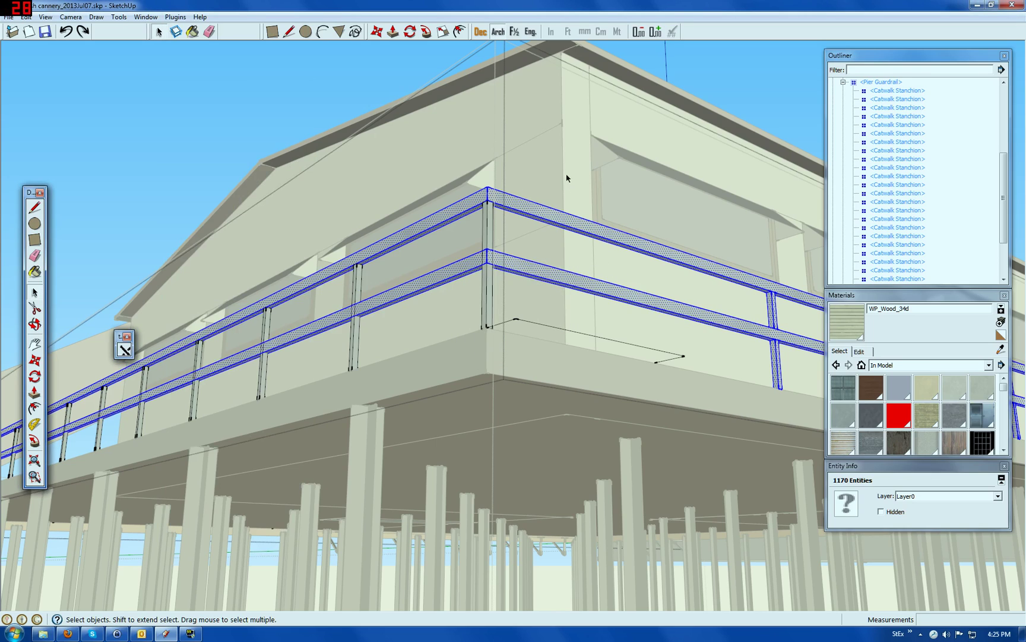
key(ctrl+t)
Copy the Catwalk Stanchion nearest the corner on the brown-strip run and paste it on the adjoining run near the reference line's end.
key(o)
drag(514, 238, 369, 343)
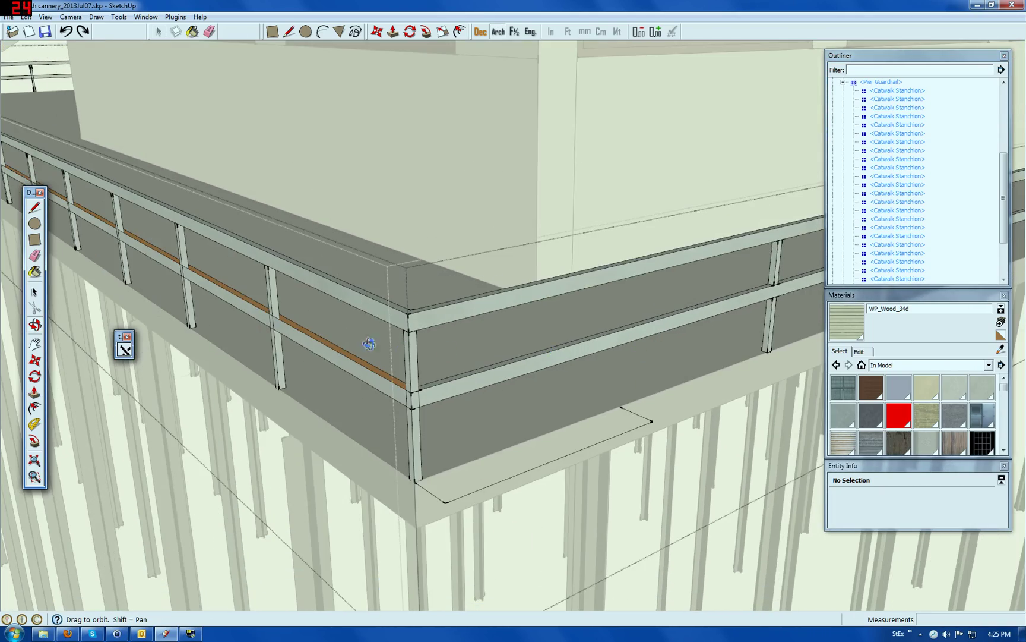
click(33, 292)
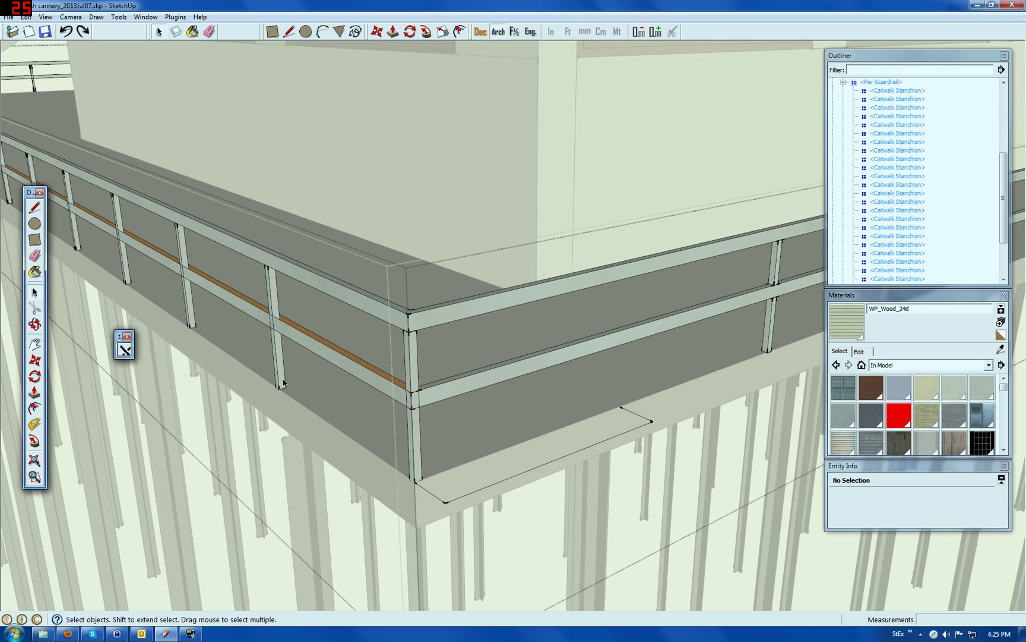
click(283, 383)
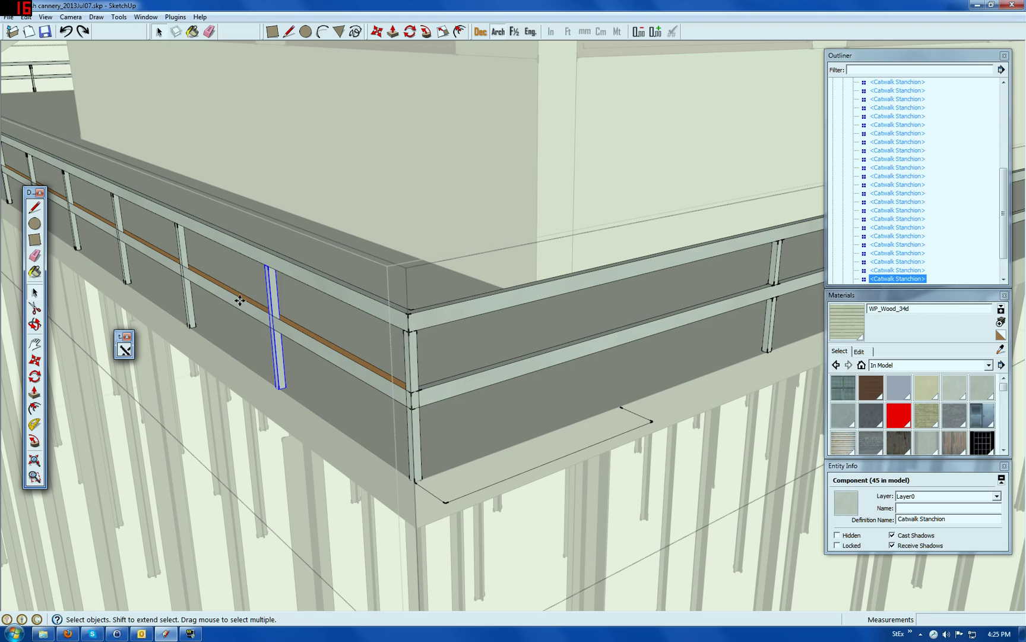
key(ctrl+v)
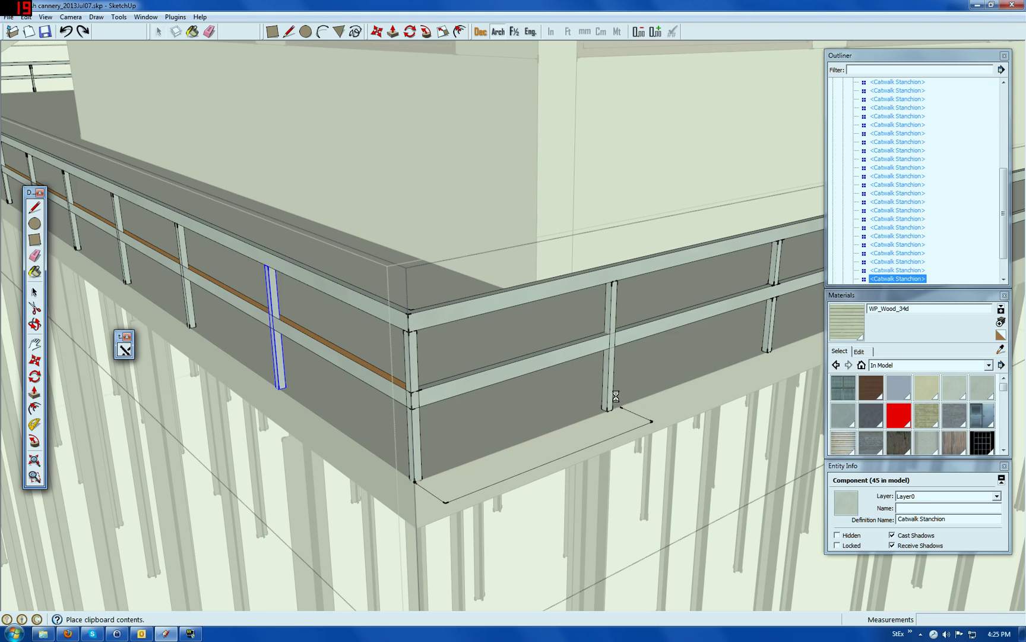
click(616, 396)
Move the pasted stanchion by its outer base corner so it sits exactly on the inner endpoint of the reference line.
scroll(685, 403, up, 6)
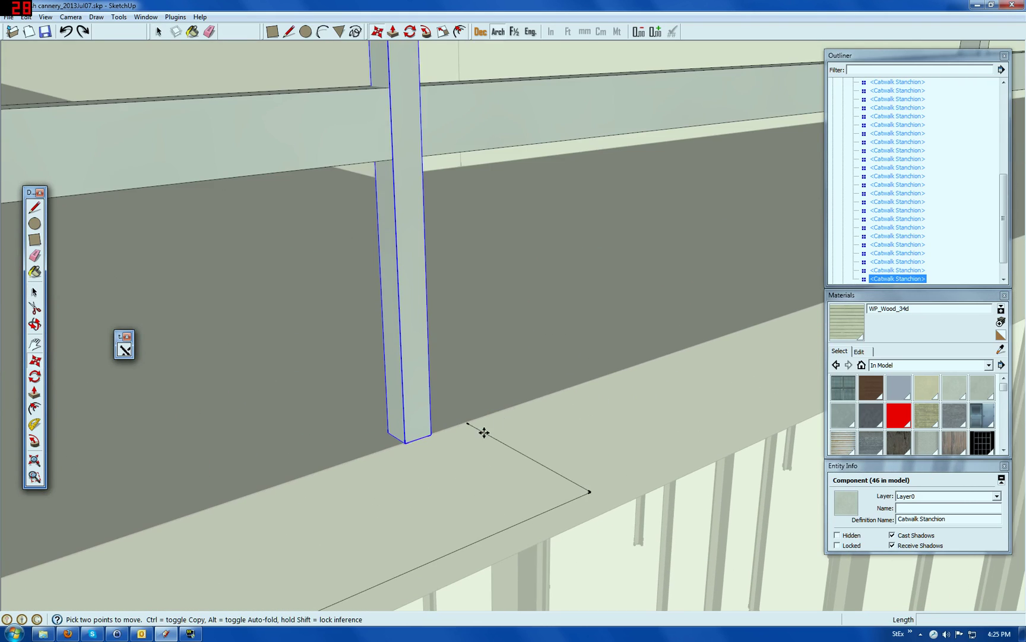
scroll(453, 424, down, 6)
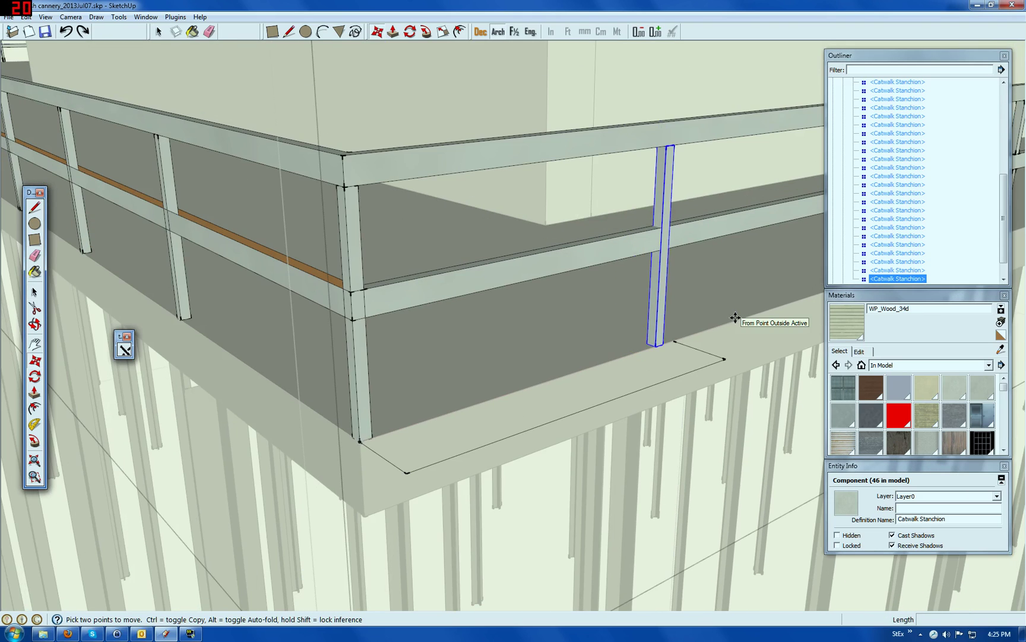
scroll(736, 318, up, 6)
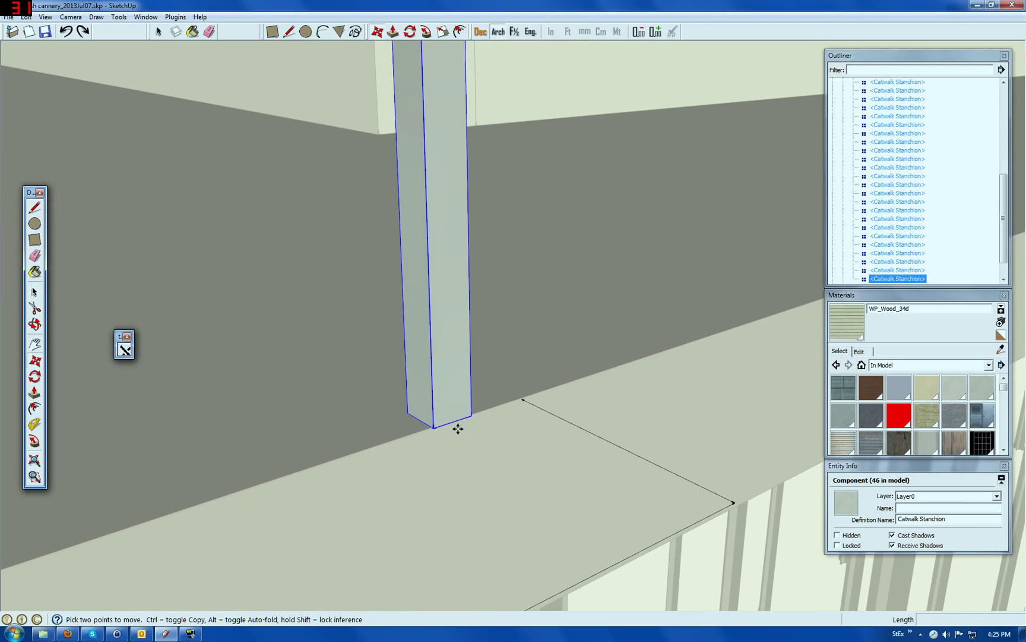
click(433, 427)
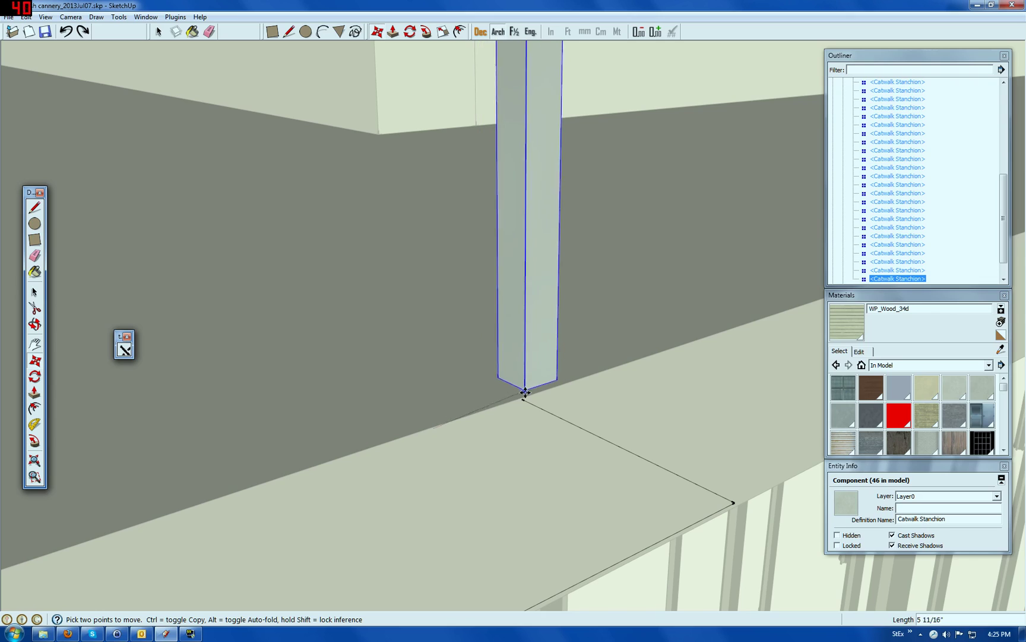
scroll(525, 371, up, 2)
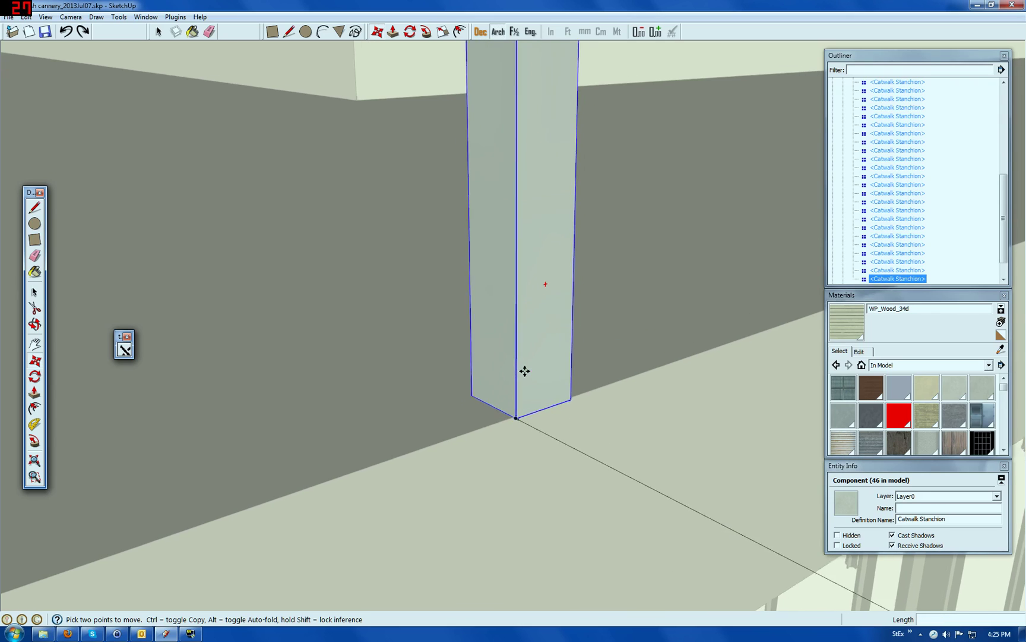
scroll(525, 371, up, 3)
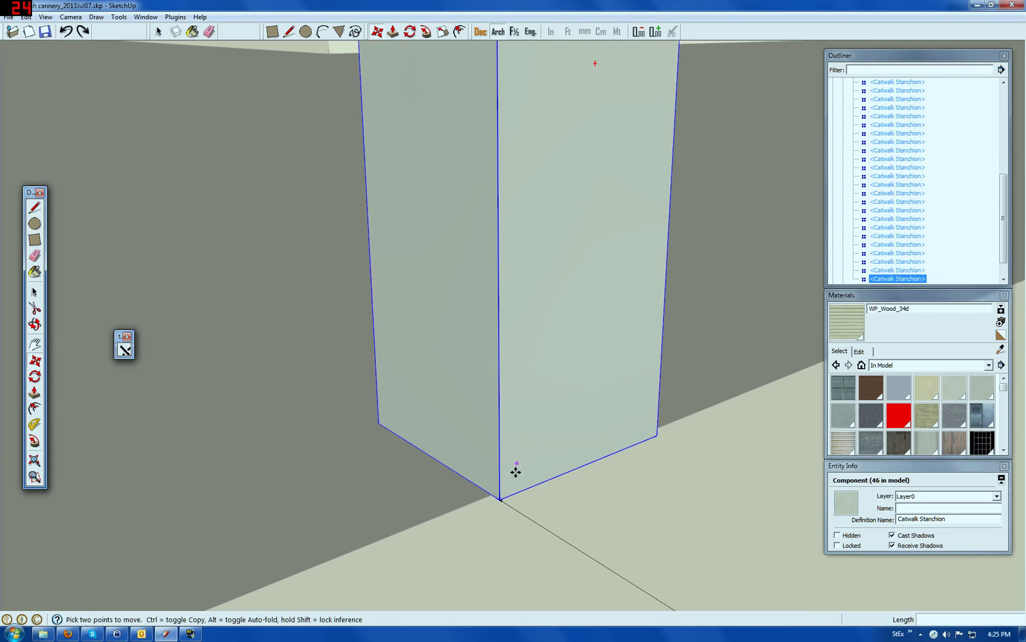
click(499, 499)
scroll(765, 329, down, 6)
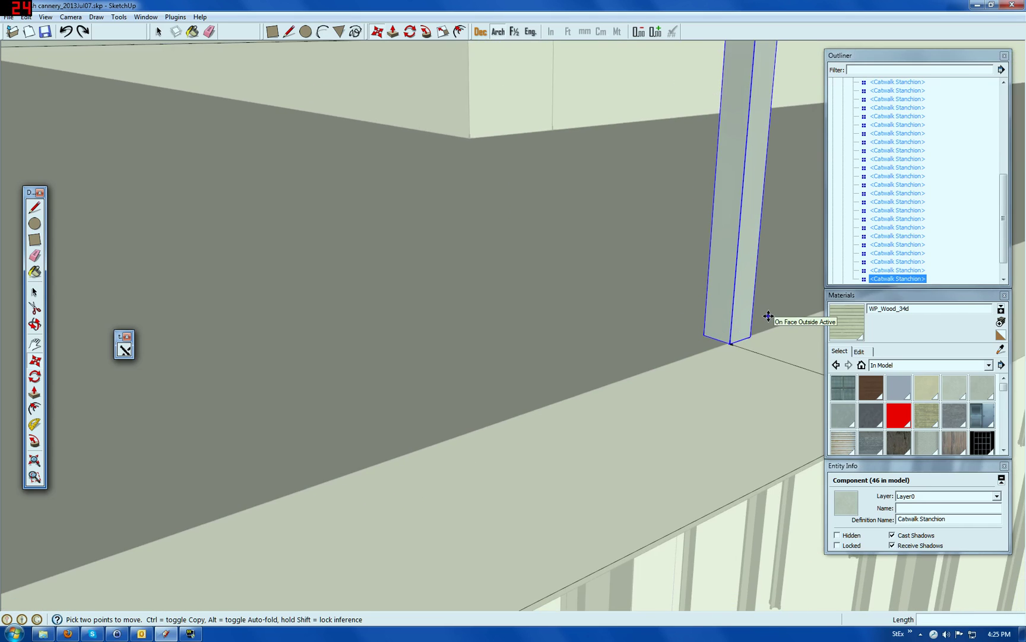
Examine the corner post's base where the reference line starts, and check the lengths of the two short reference lines.
scroll(417, 429, up, 8)
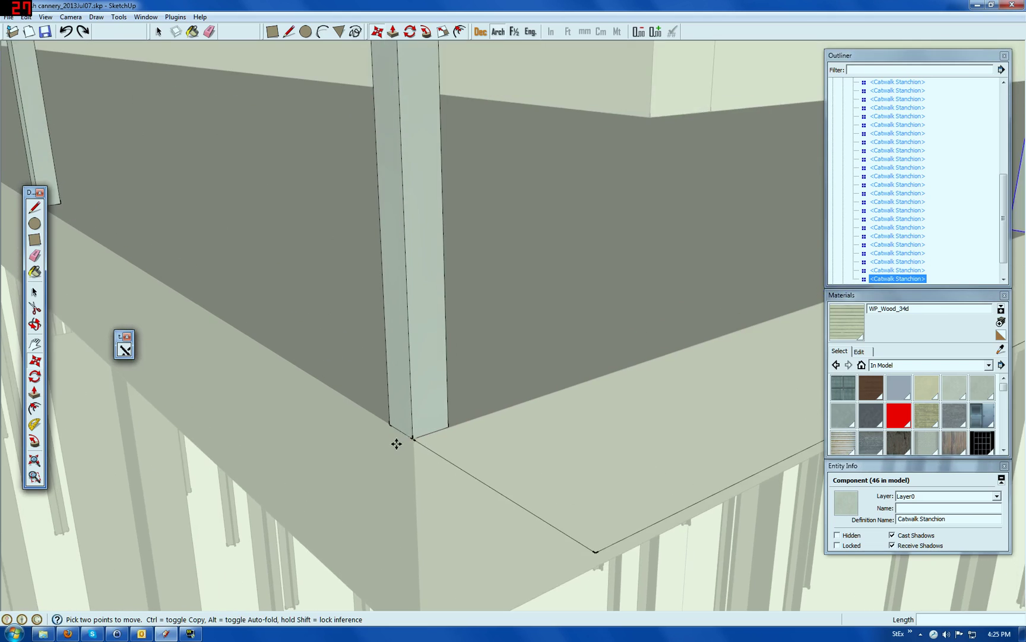
scroll(428, 424, up, 2)
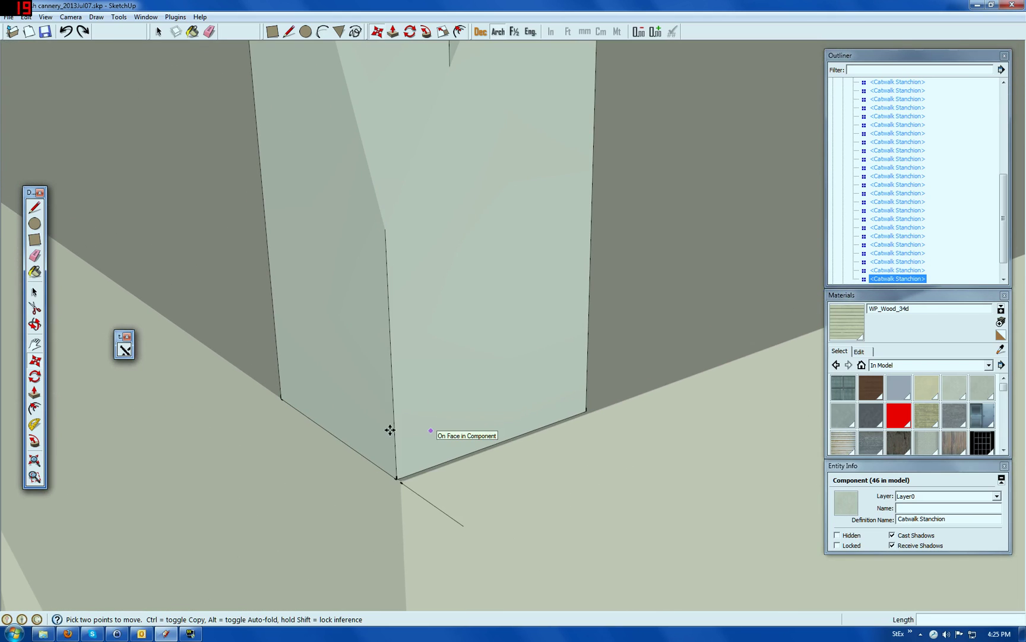
click(35, 324)
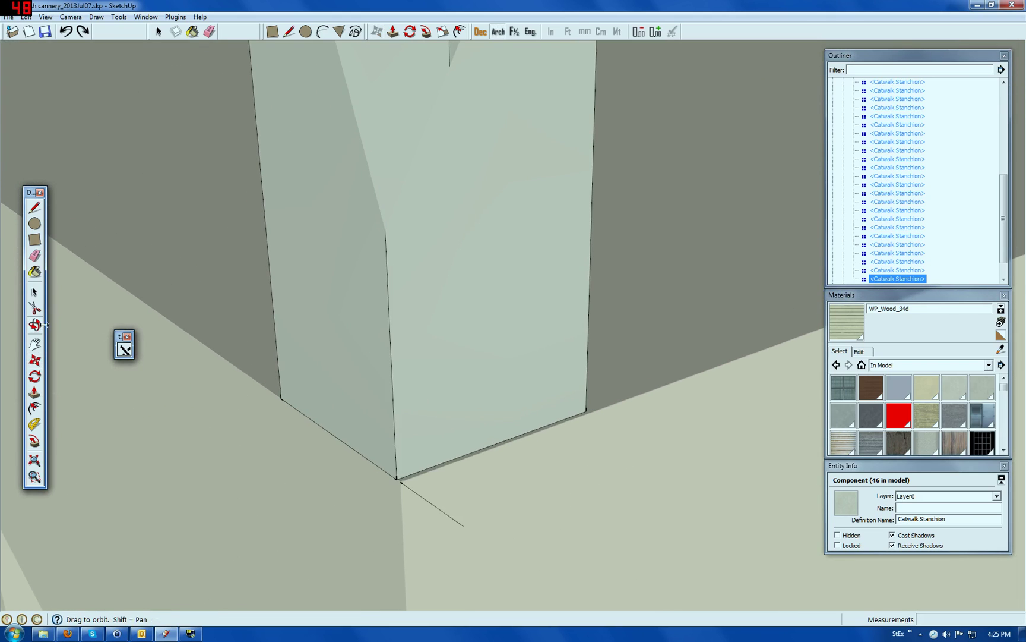
drag(165, 398, 408, 427)
scroll(367, 396, down, 10)
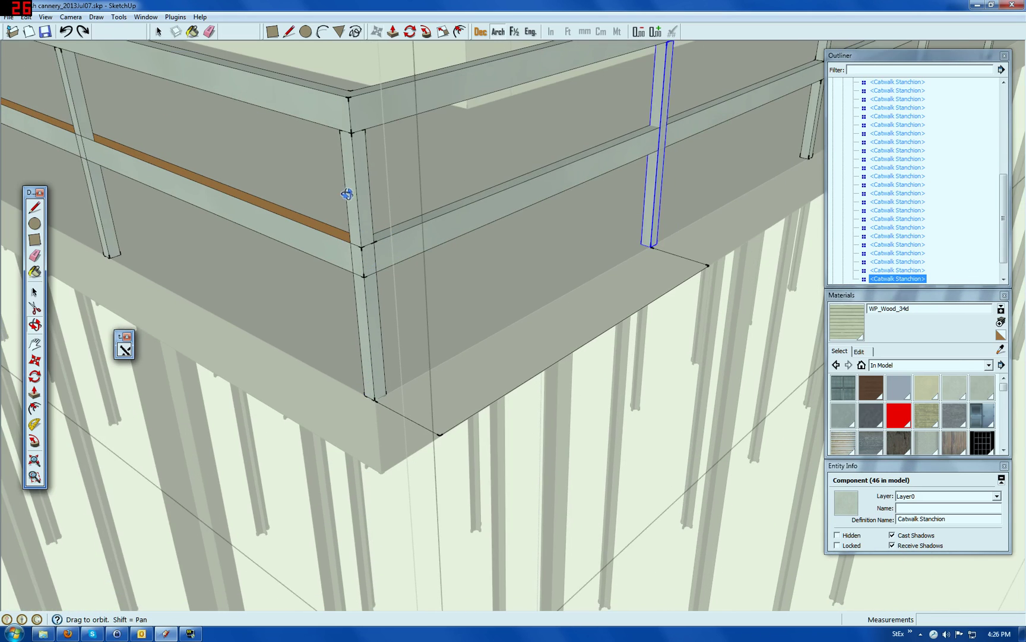
click(35, 291)
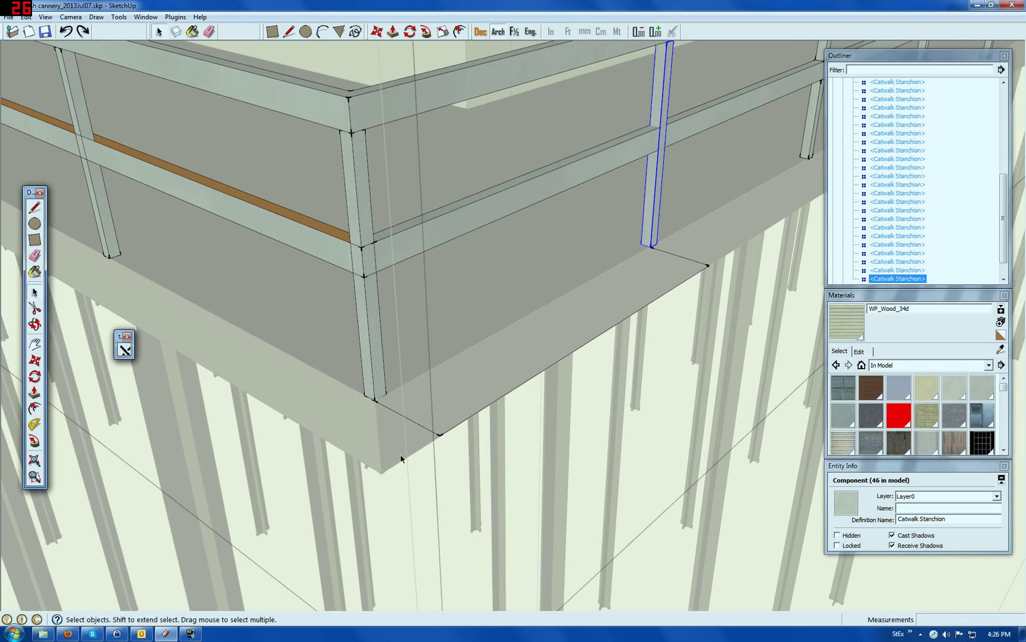
click(414, 422)
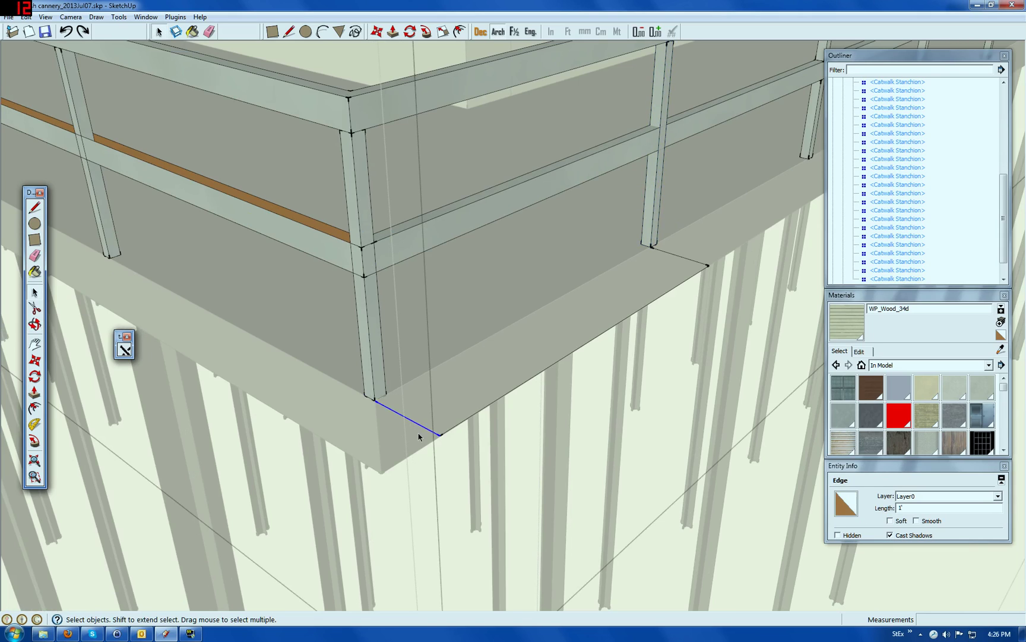
click(683, 257)
Leave the guardrail component's editing mode and set the face style to Monochrome.
click(661, 534)
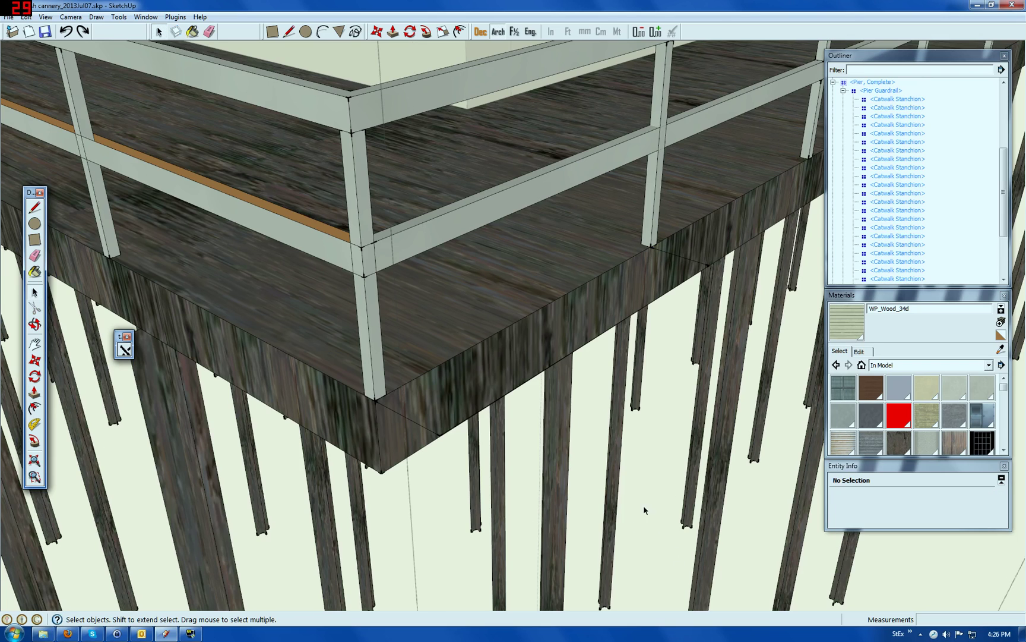
click(45, 16)
mouse_move(128, 162)
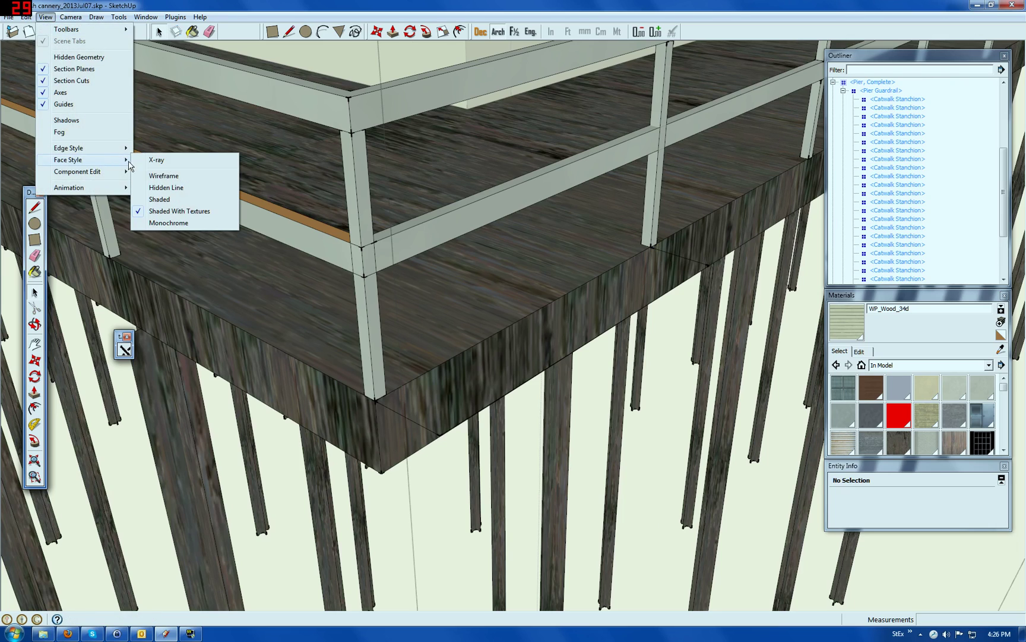
click(179, 223)
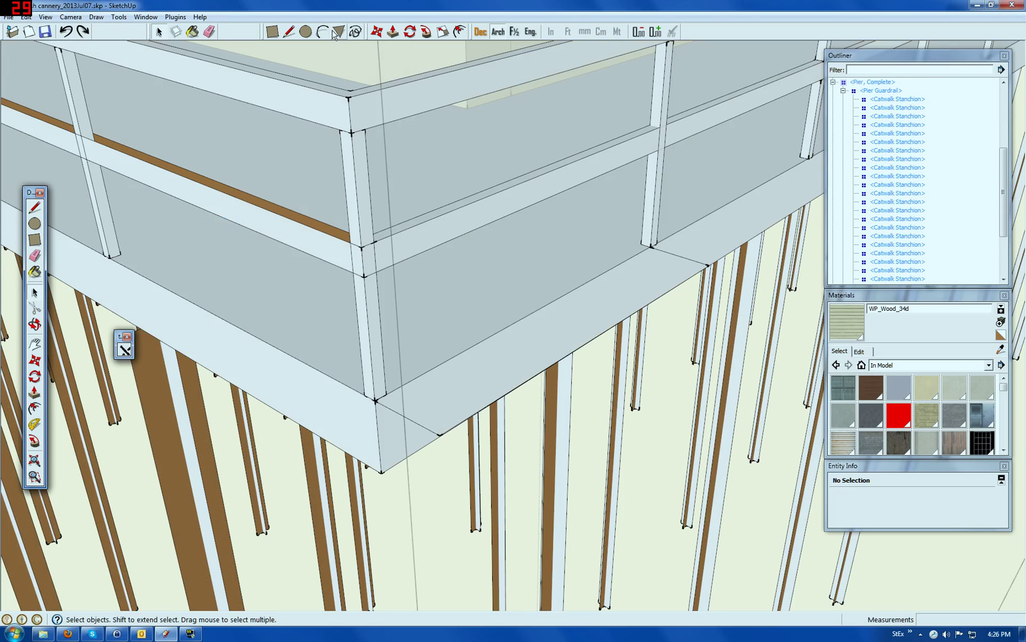
Set the edge colour of the SLW Buildings style to By axis.
click(176, 16)
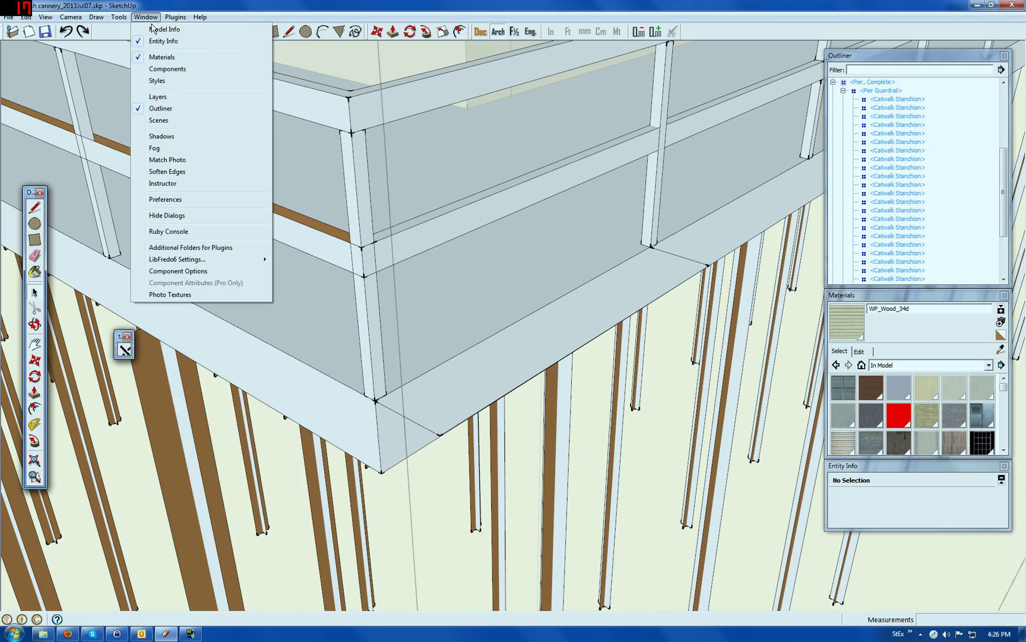
click(155, 81)
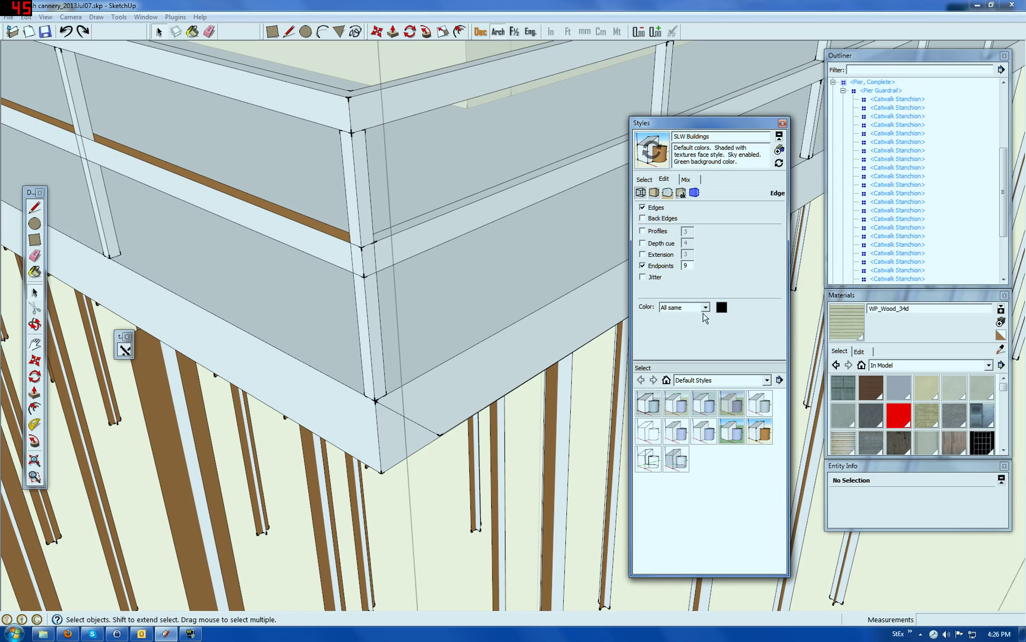
click(706, 307)
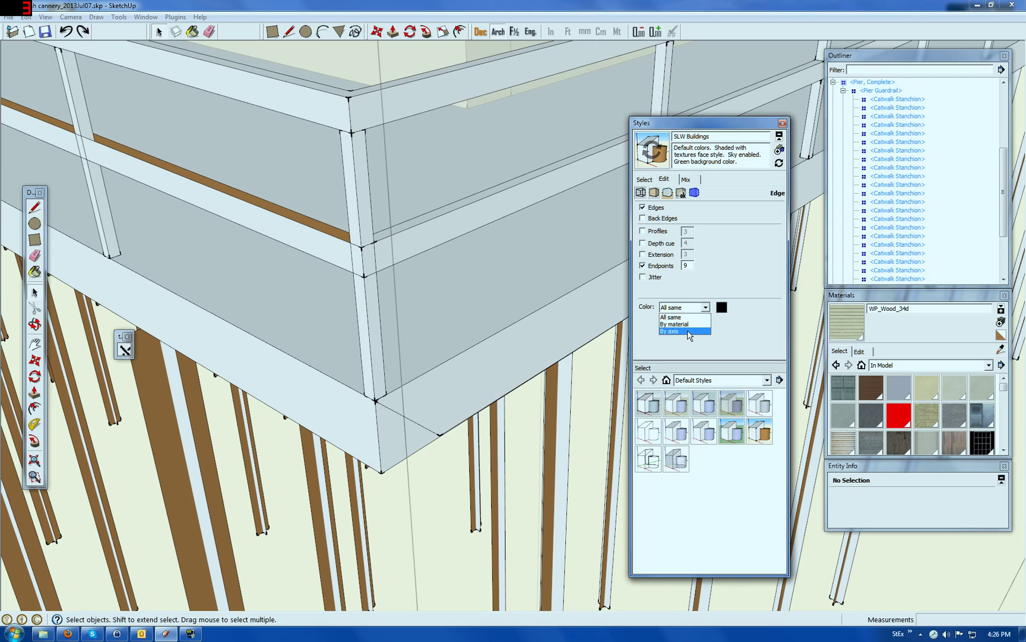
click(689, 331)
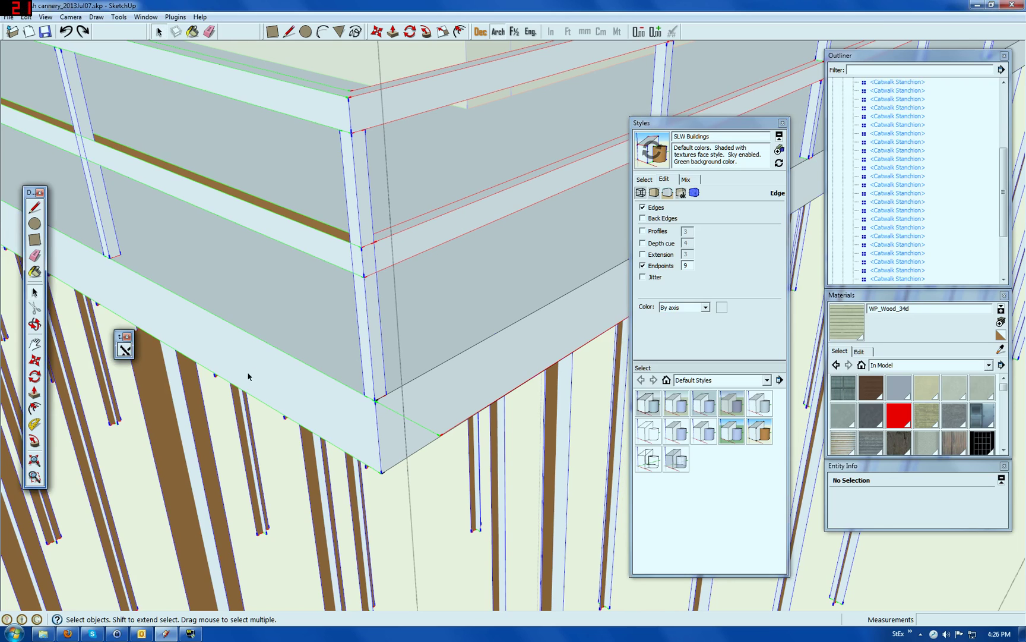
Examine the axis-coloured edges of the rails, corner post and nearest stanchion around the reference line.
middle_drag(247, 380, 388, 494)
click(388, 494)
scroll(568, 277, up, 4)
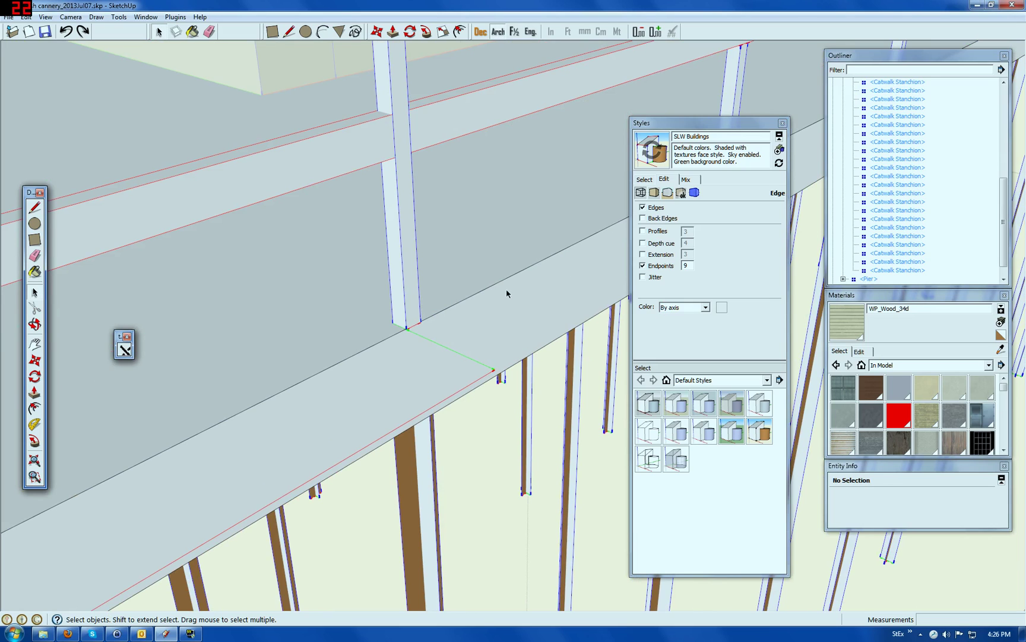
scroll(507, 294, down, 4)
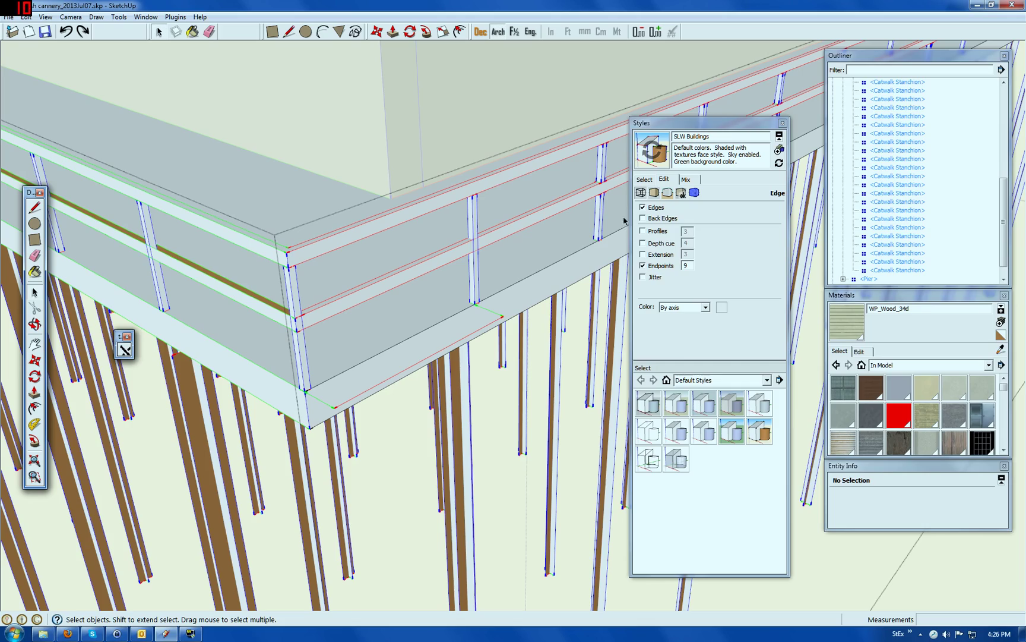
click(35, 324)
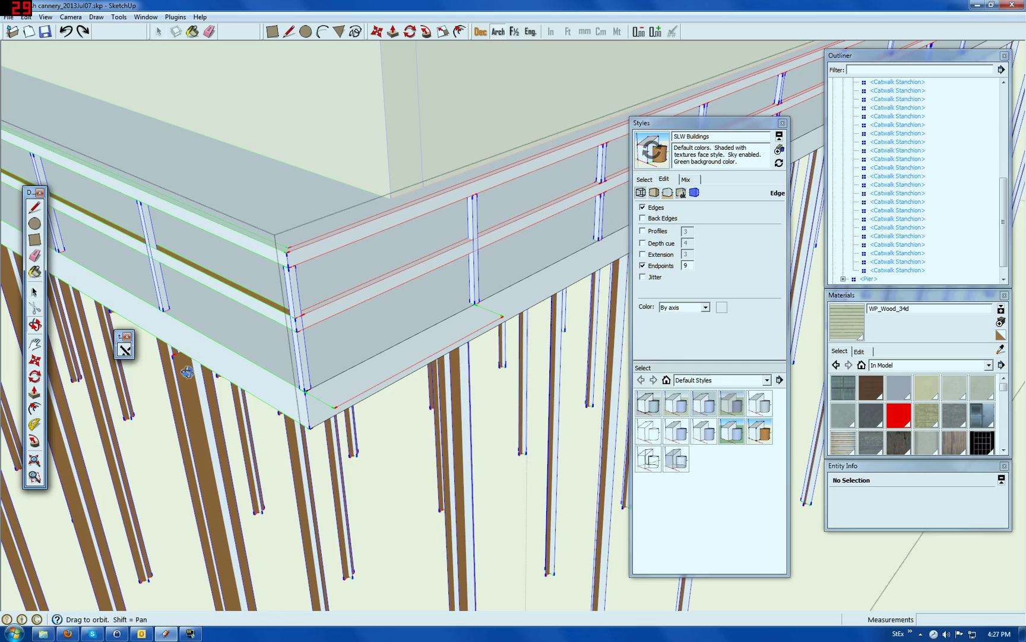
drag(301, 401, 276, 455)
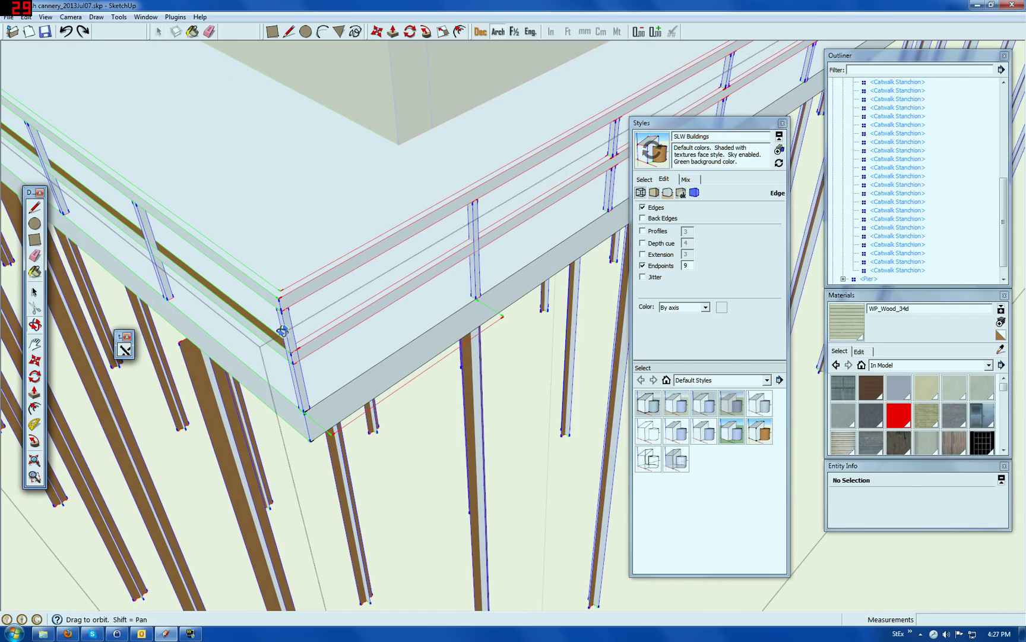
Examine the axis alignment of the rails and stanchions at the far end of the long guardrail run.
scroll(284, 330, down, 10)
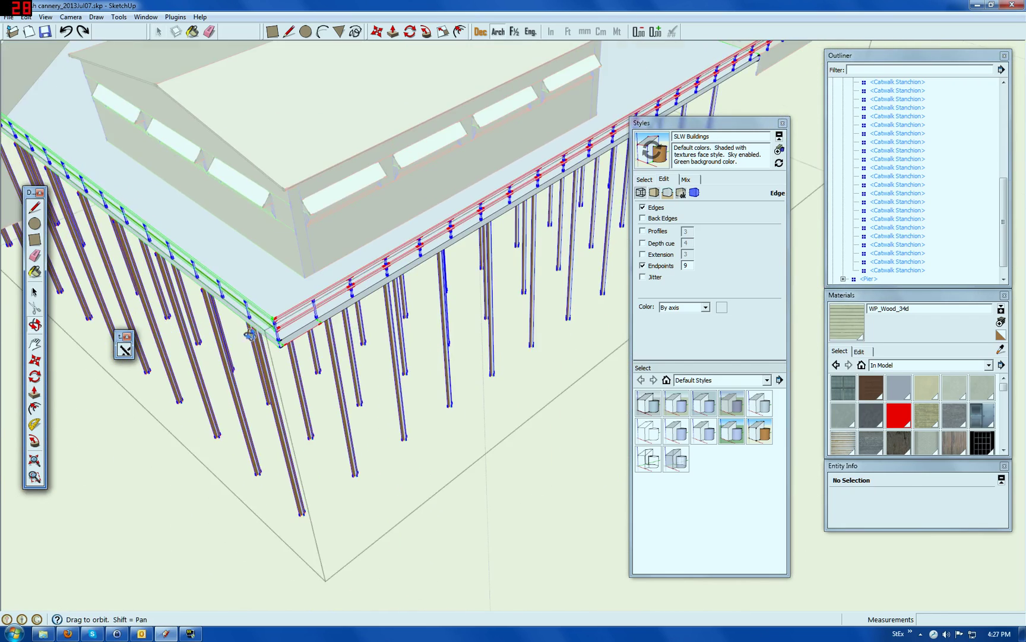
scroll(539, 151, up, 8)
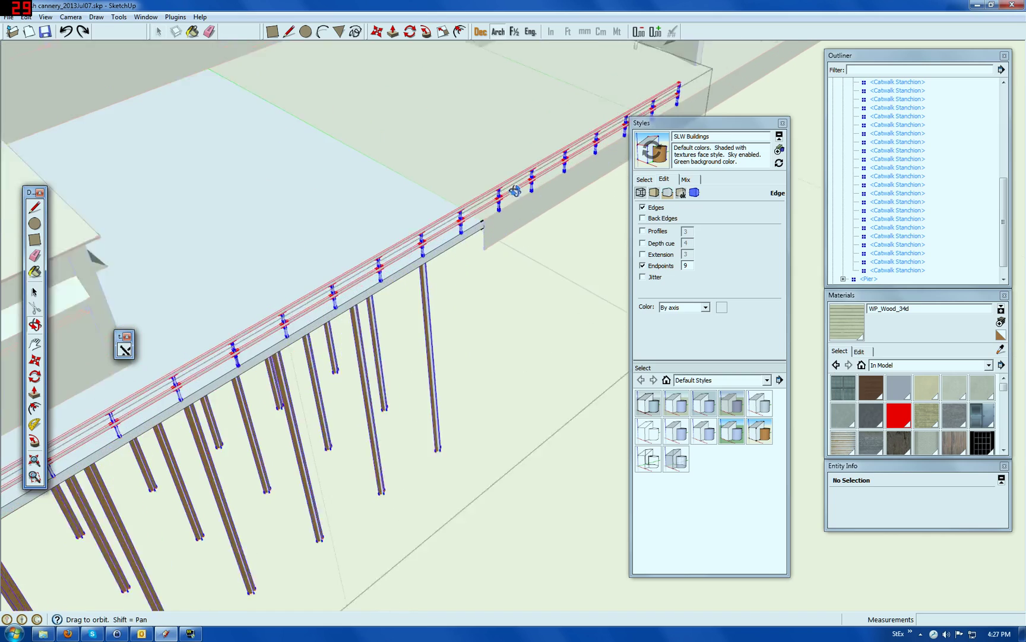
scroll(497, 217, up, 5)
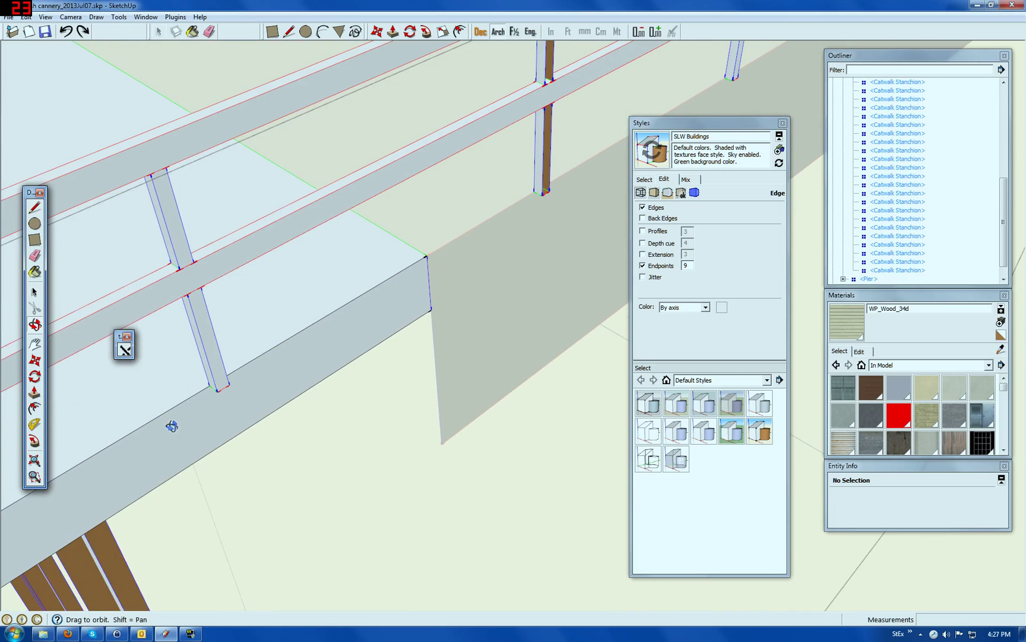
scroll(172, 426, up, 2)
scroll(236, 455, up, 2)
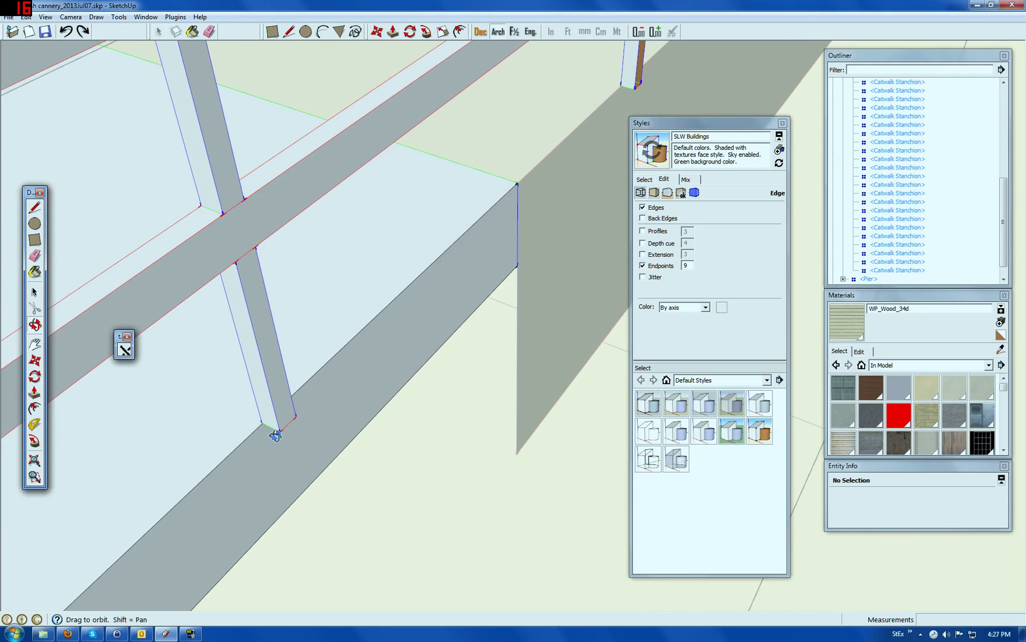
scroll(587, 126, down, 2)
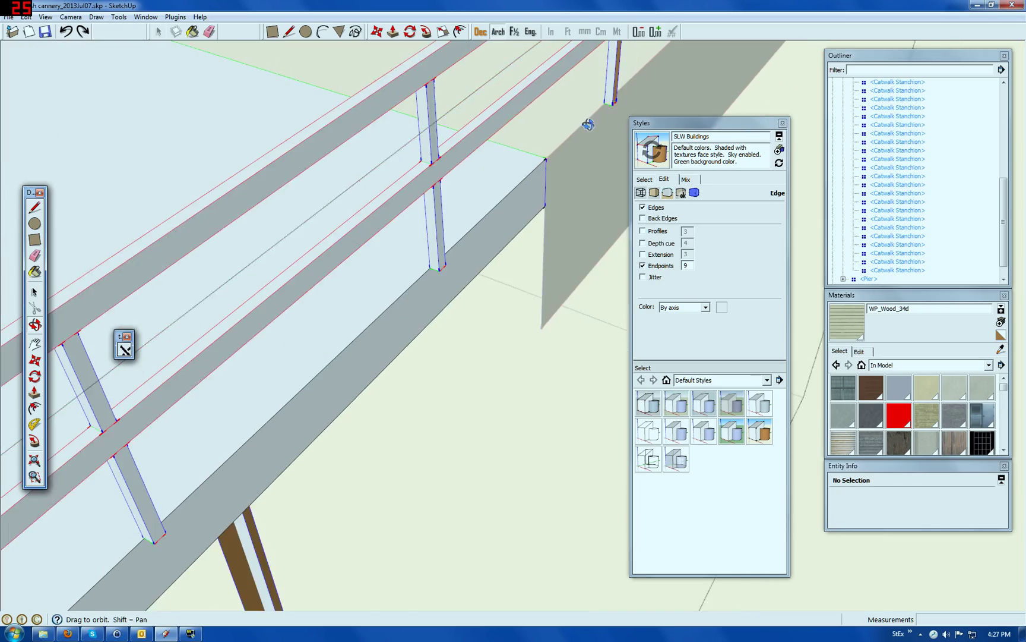
scroll(588, 124, down, 8)
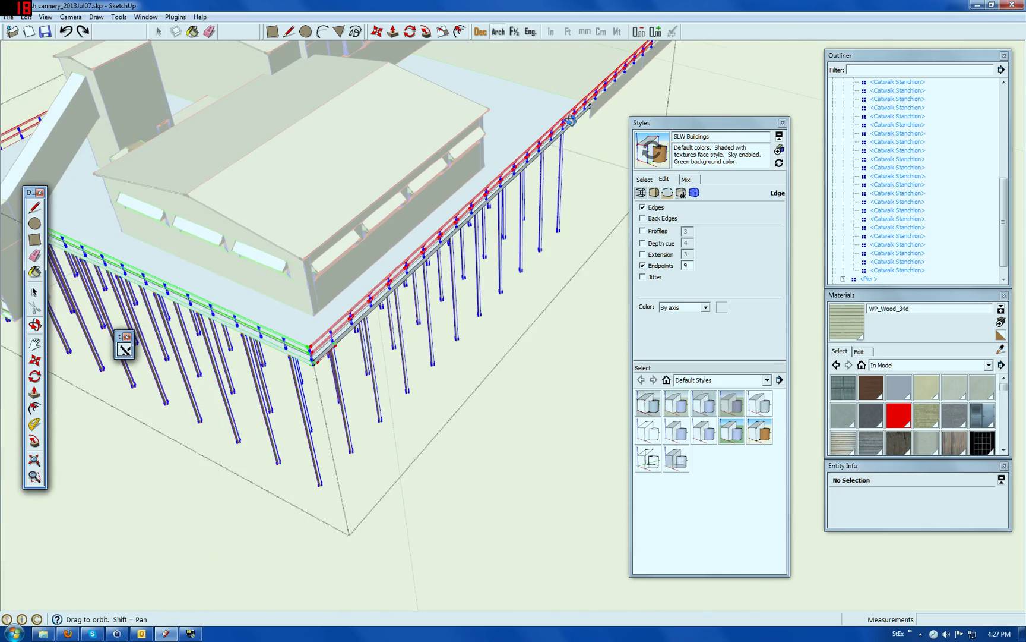
Inspect the thin sliver between the corner post's base and the deck edge at the pier corner.
scroll(311, 363, up, 8)
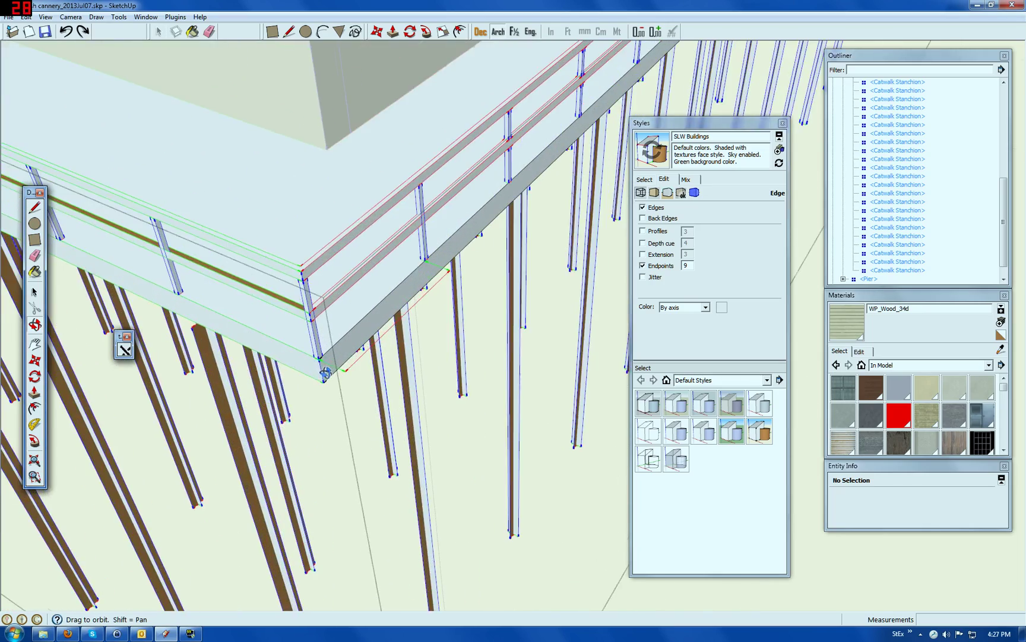
scroll(325, 373, up, 10)
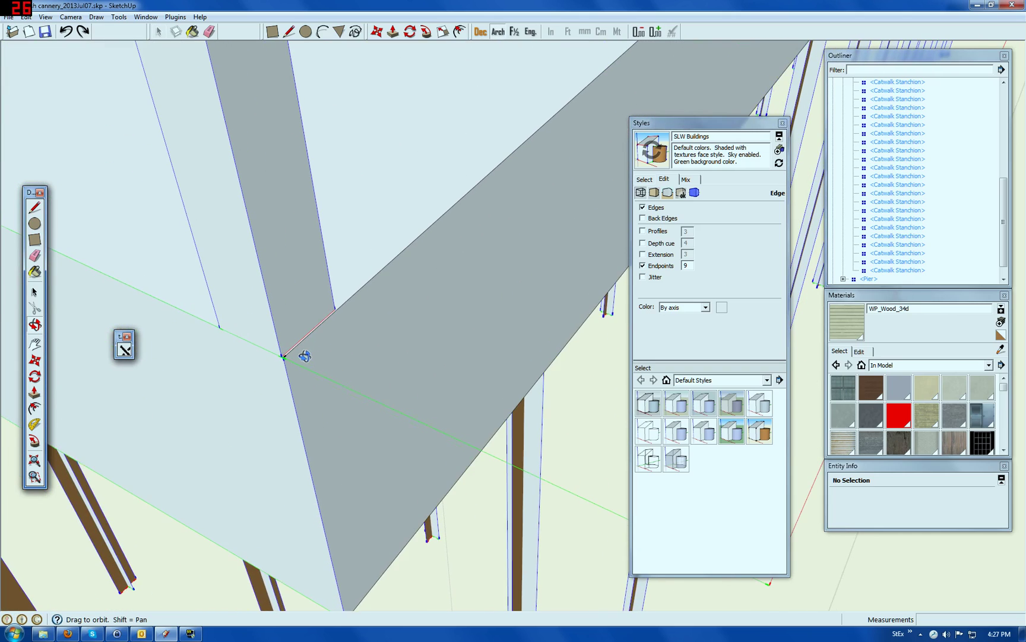
scroll(305, 356, up, 2)
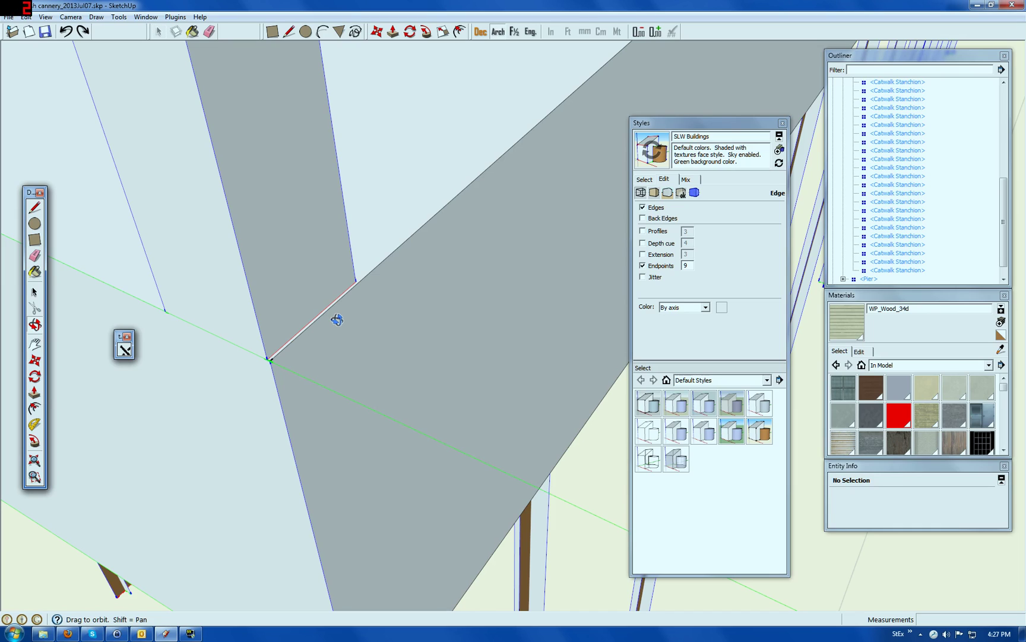
mouse_move(315, 310)
mouse_down()
mouse_move(312, 297)
mouse_move(316, 307)
mouse_up()
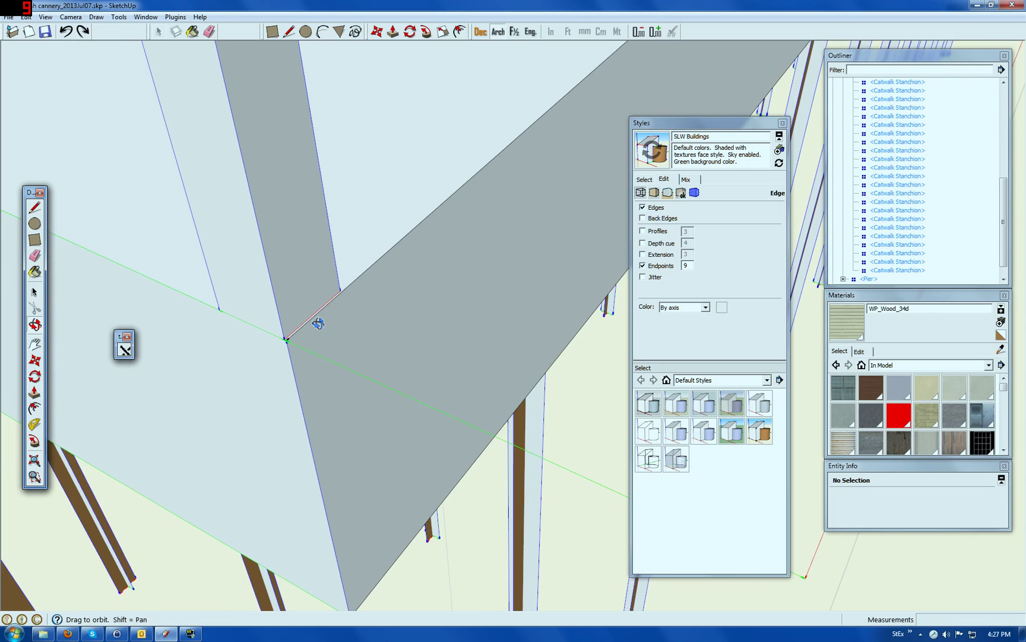
drag(318, 324, 250, 324)
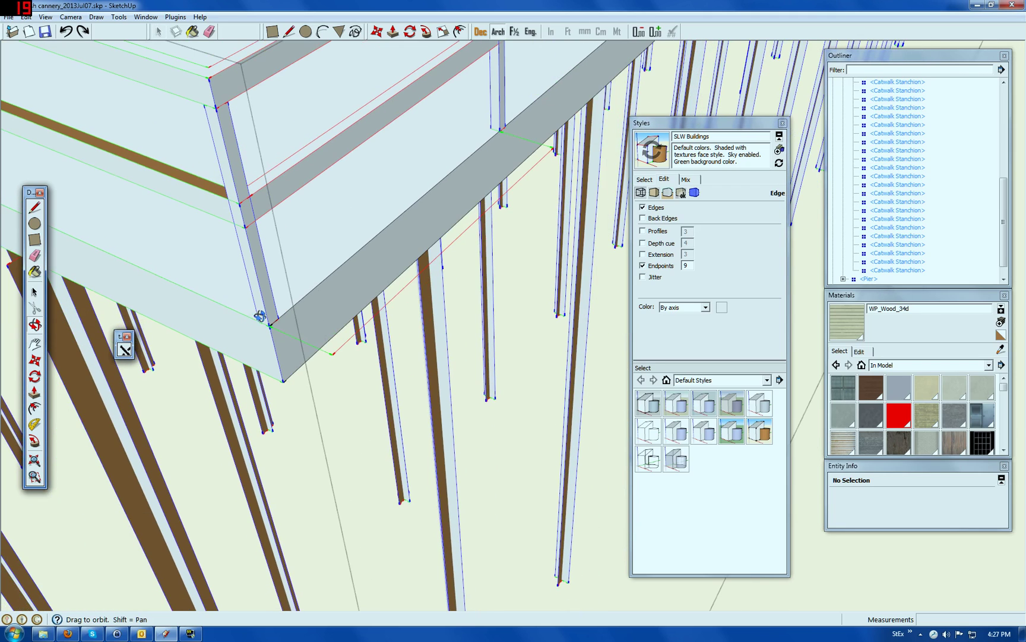
scroll(268, 312, up, 3)
scroll(274, 336, up, 4)
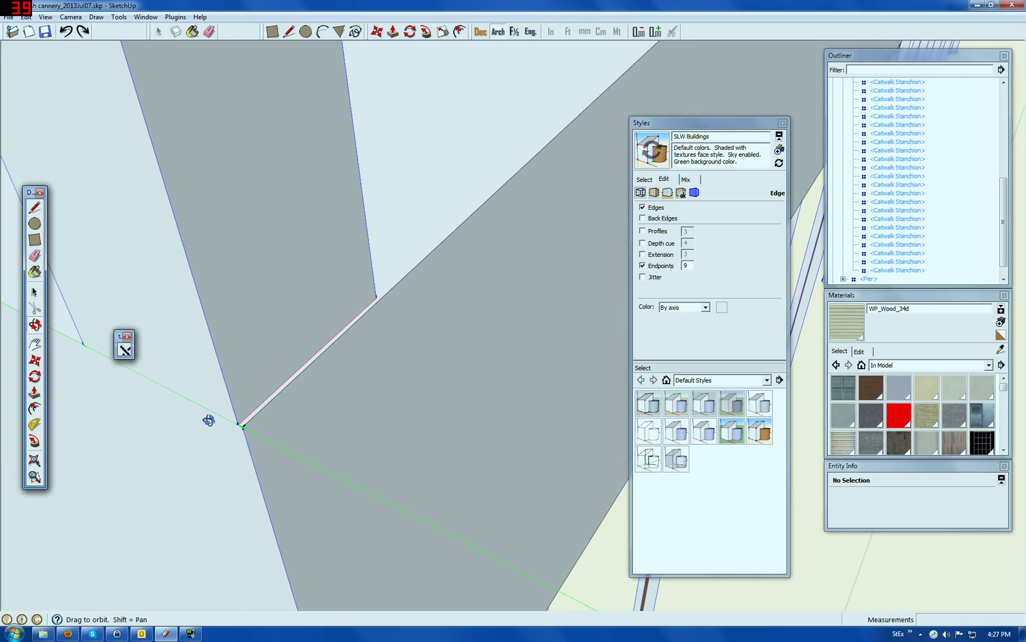
Set the face style to Shaded With Textures.
click(26, 16)
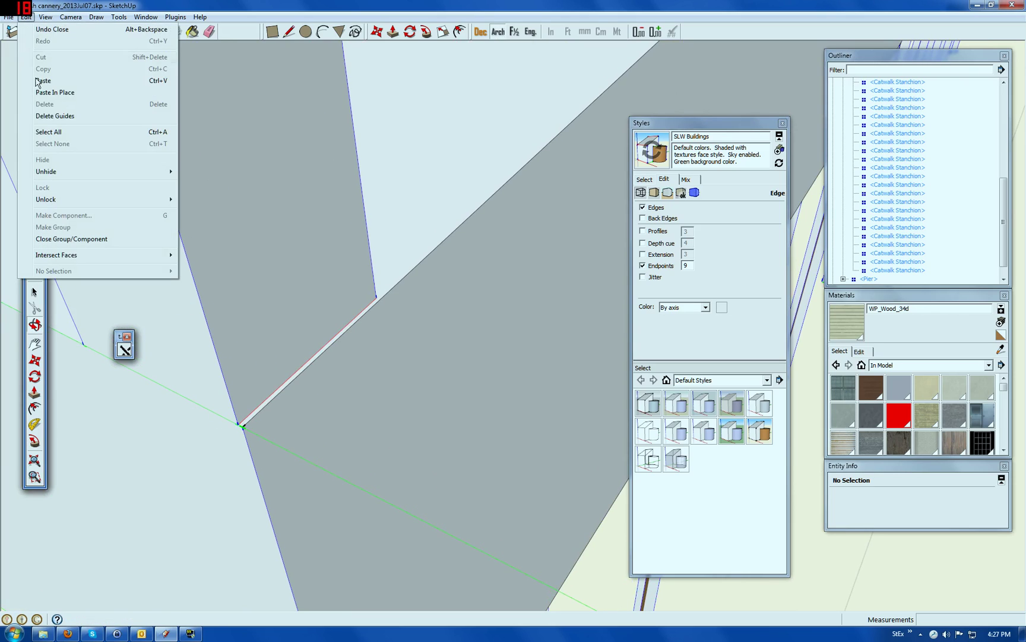
mouse_move(45, 16)
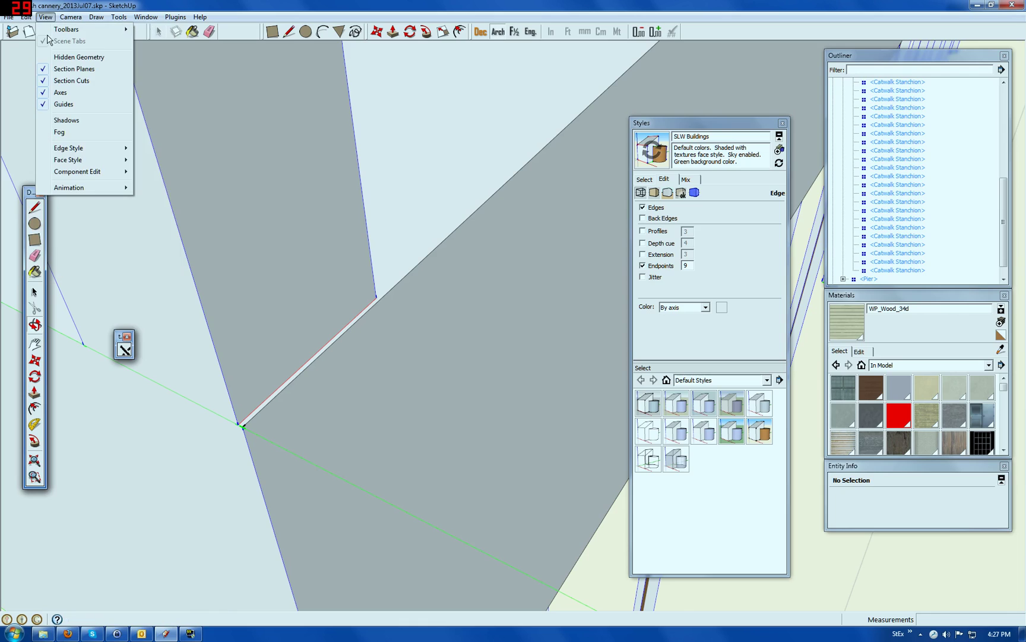
mouse_move(92, 164)
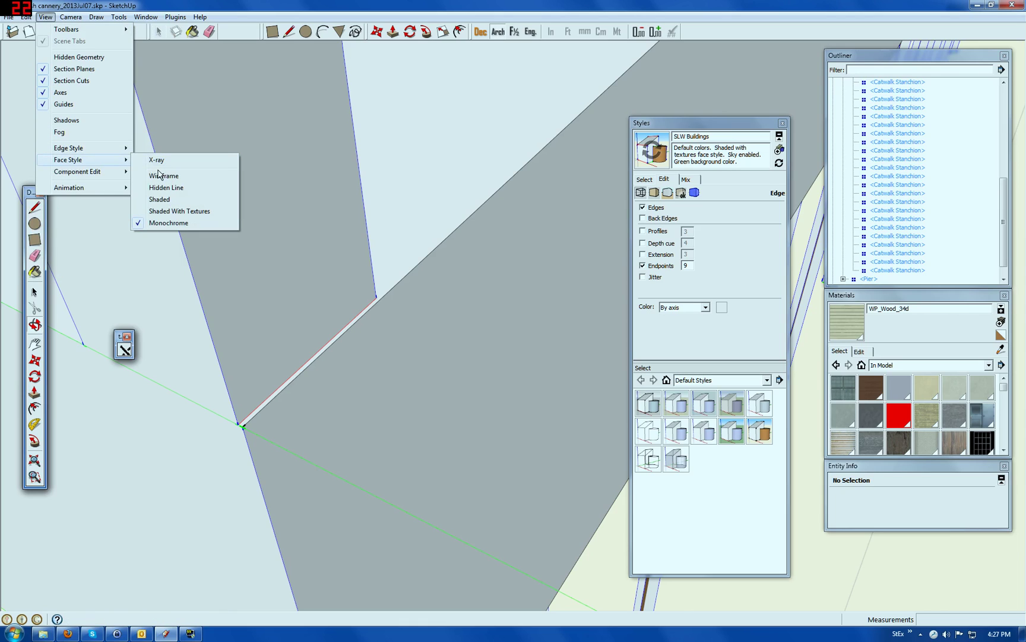
click(158, 213)
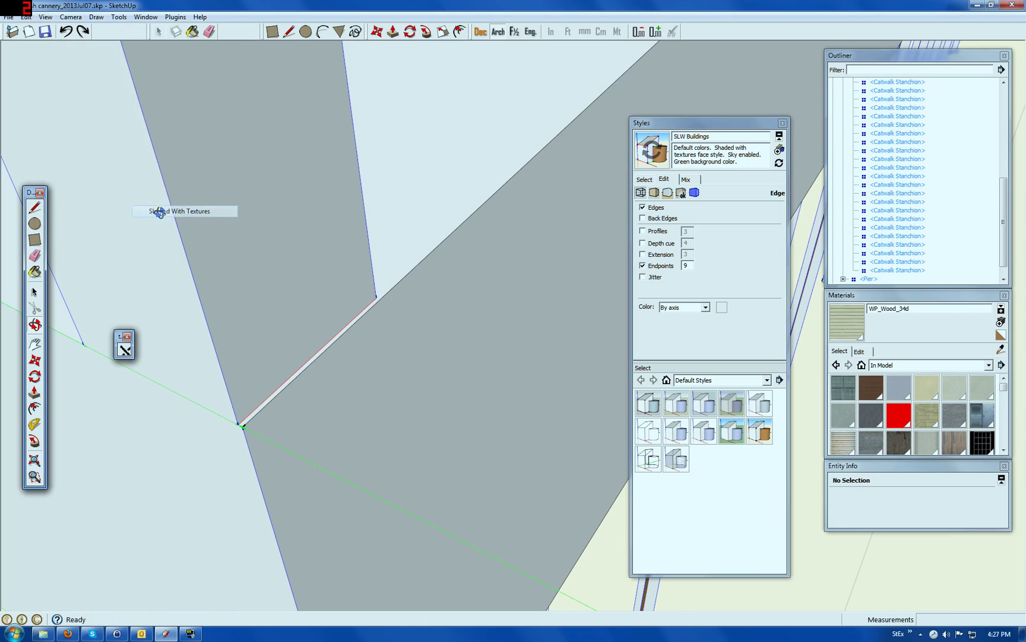
Set the style's edge colour to All same and close the Styles settings.
middle_drag(229, 282, 193, 266)
drag(192, 266, 192, 272)
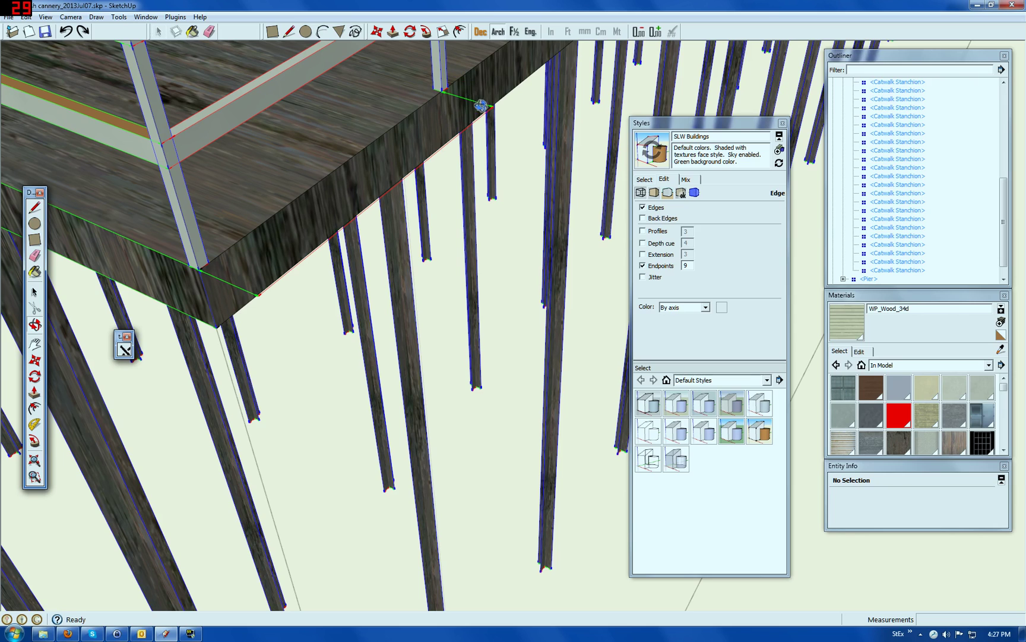
drag(201, 339, 256, 206)
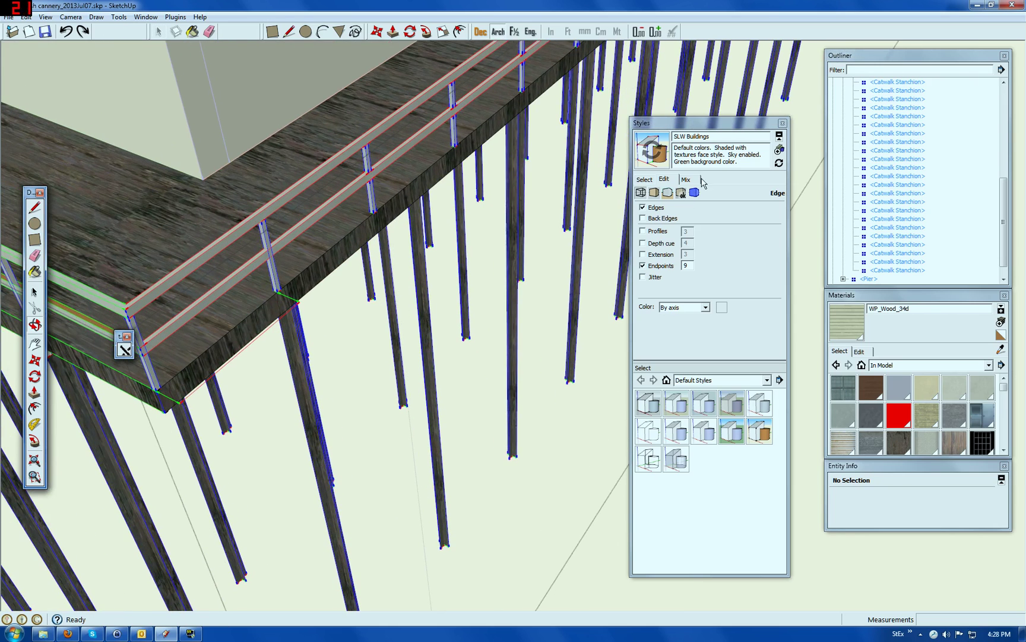
click(705, 308)
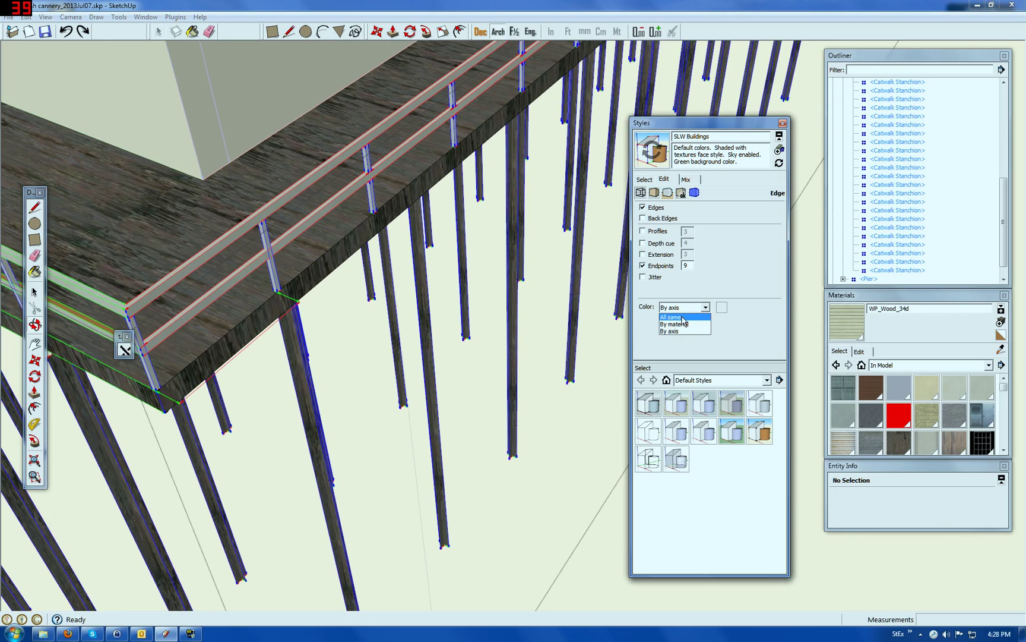
click(683, 318)
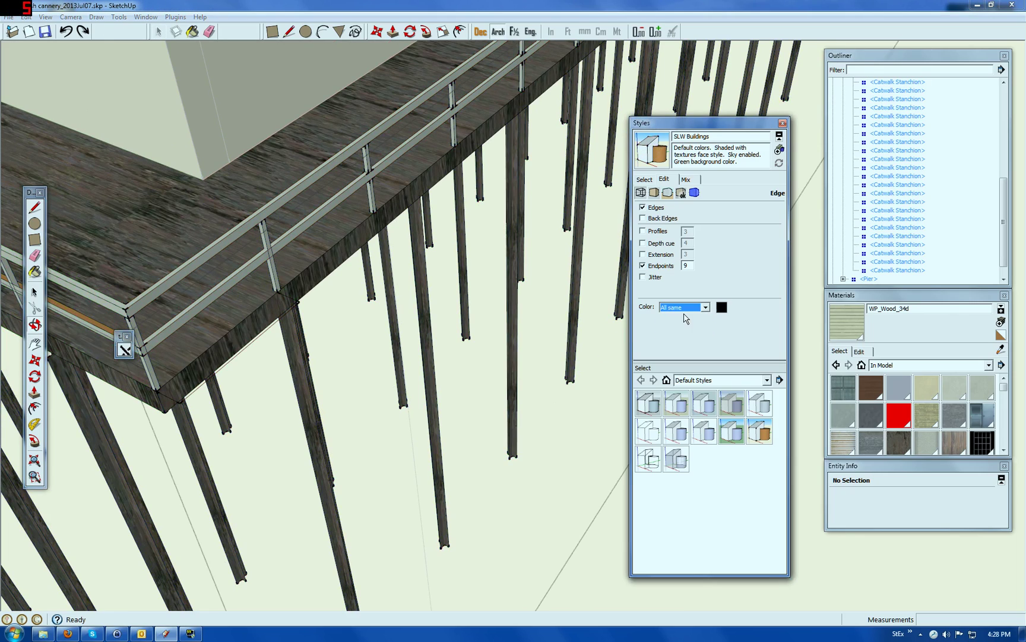
click(785, 123)
Examine the base of the stanchion at the reference line's end and identify the component containing its edges.
scroll(216, 321, up, 3)
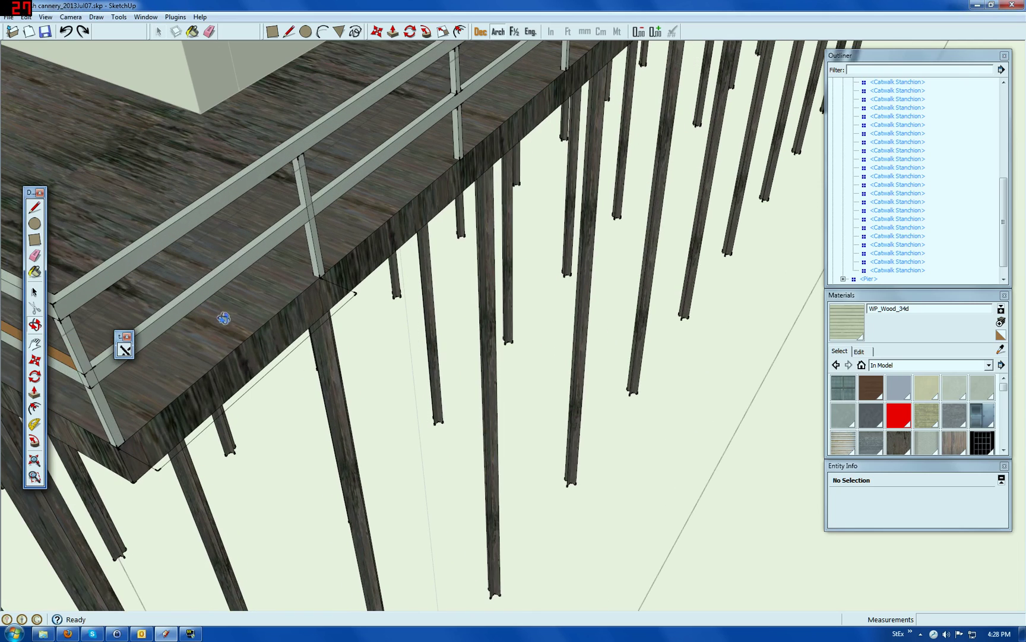
scroll(324, 190, up, 2)
scroll(309, 300, up, 4)
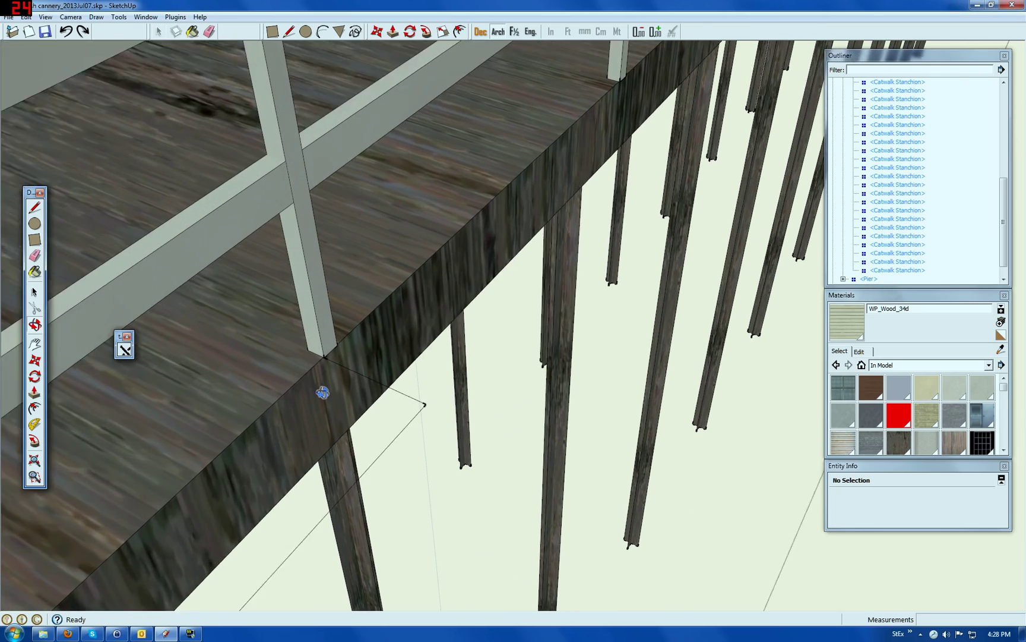
scroll(337, 276, up, 4)
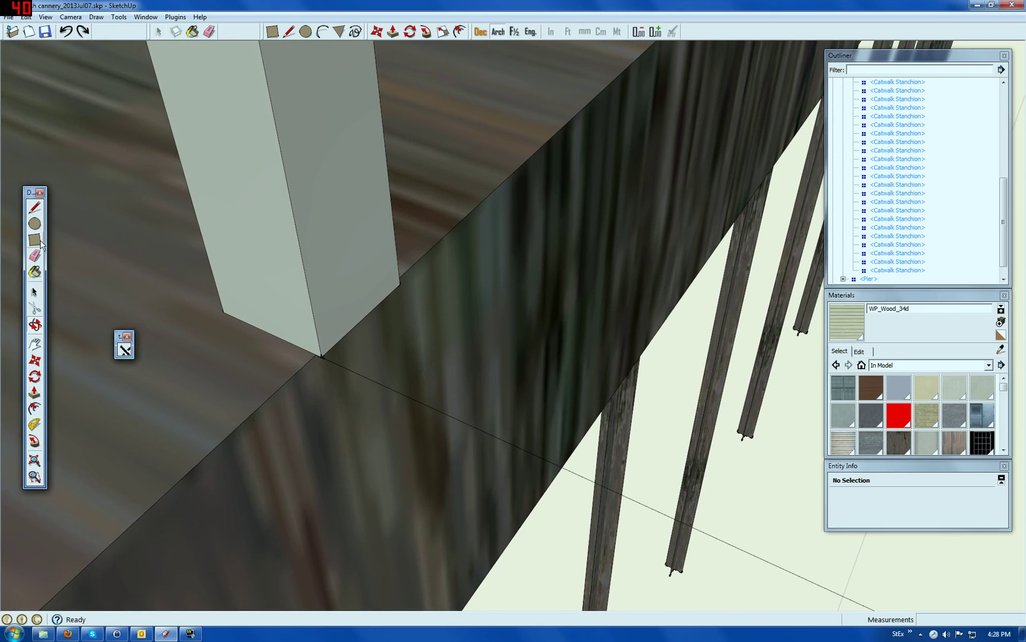
click(34, 291)
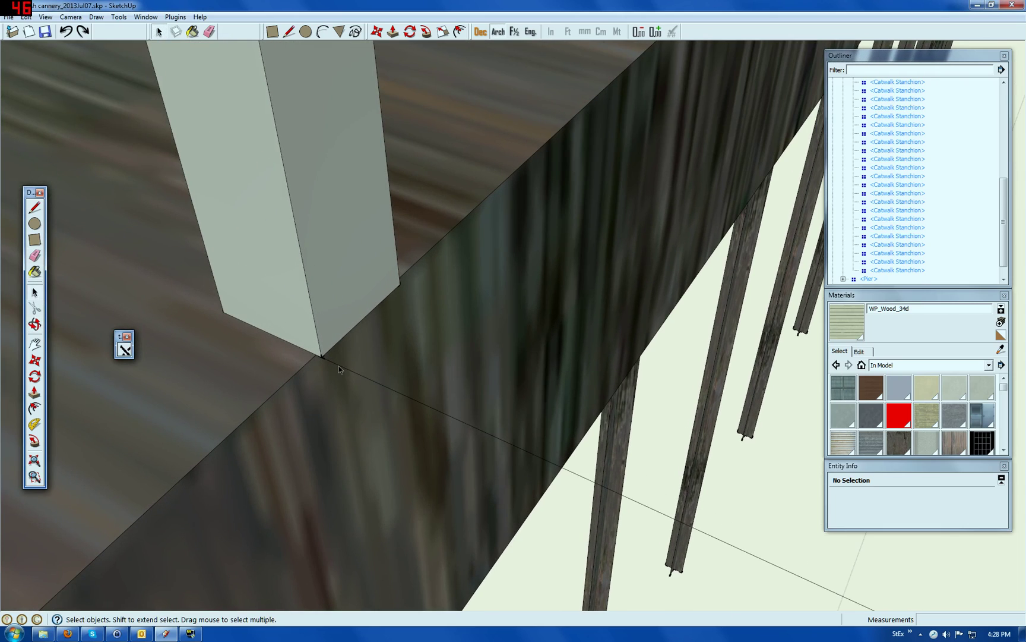
click(324, 359)
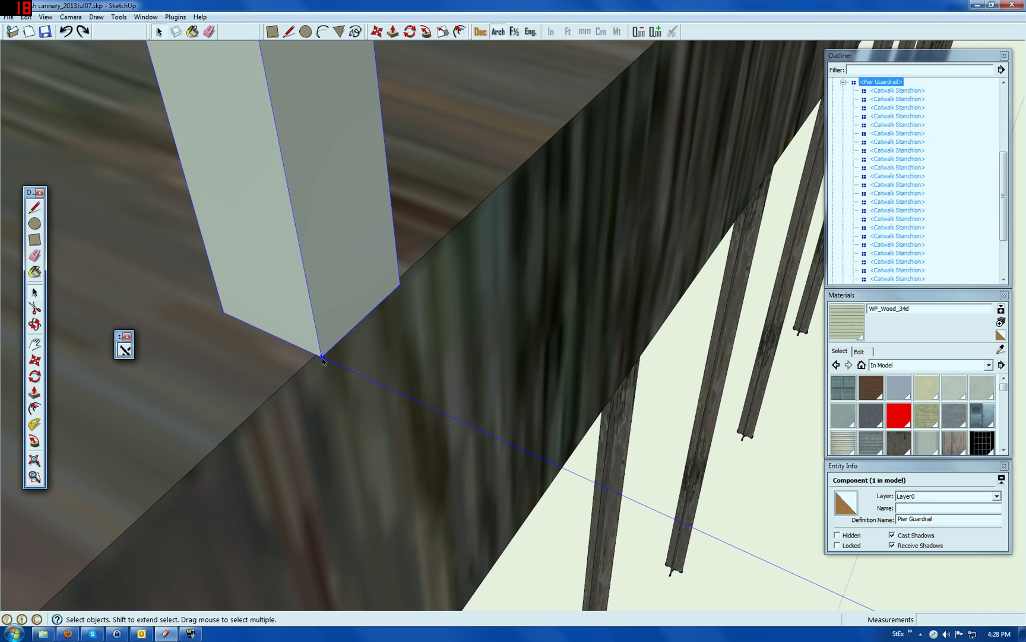
Select the Pier component beneath the guardrail and bring the whole corner into view.
scroll(312, 253, down, 5)
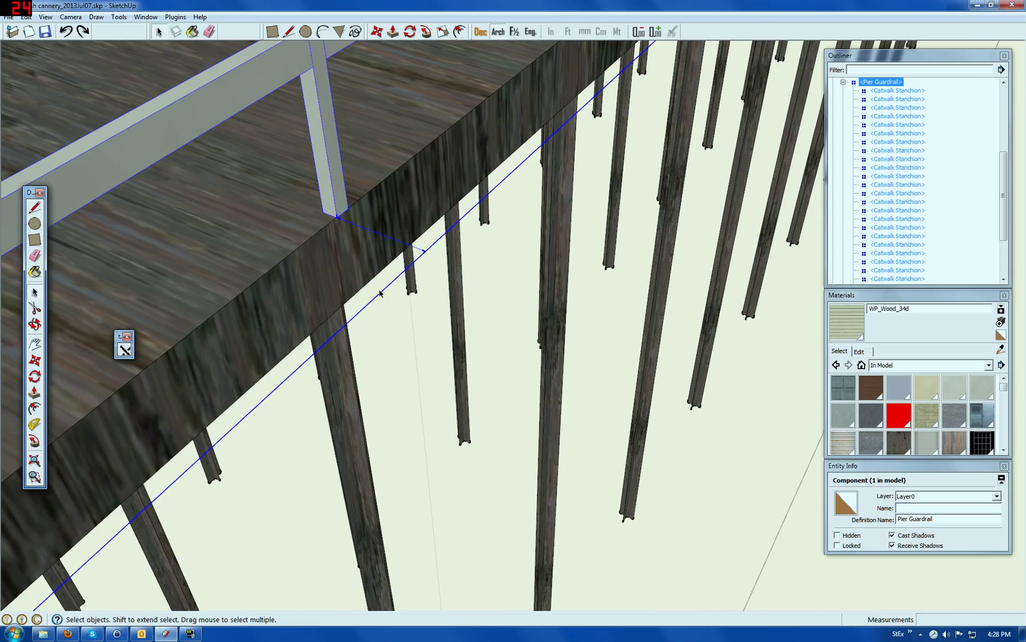
click(449, 267)
scroll(446, 267, down, 3)
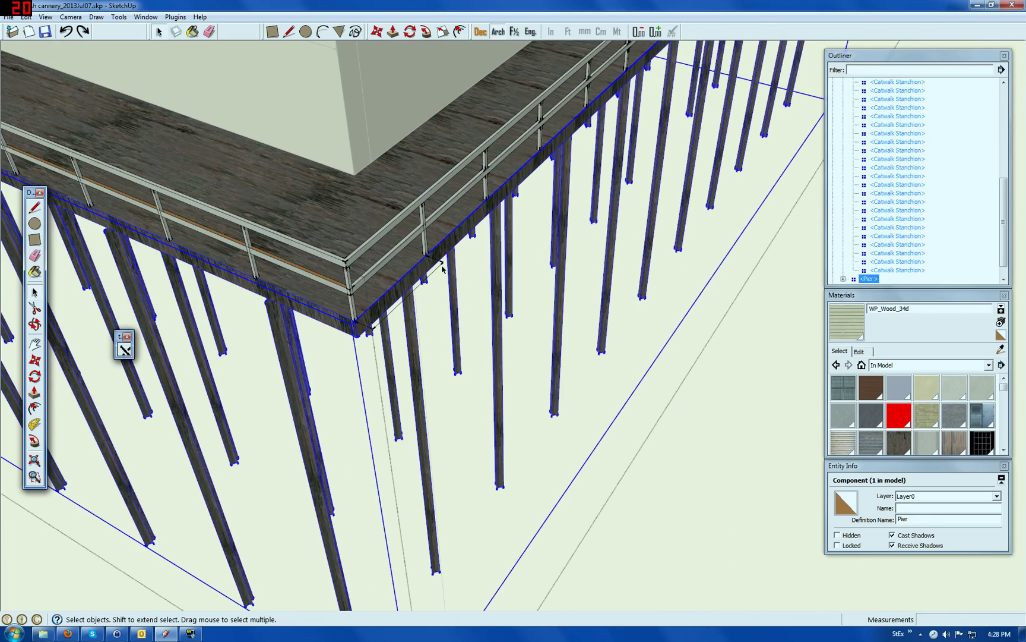
Open the Pier Guardrail component at the pier corner for editing.
click(440, 268)
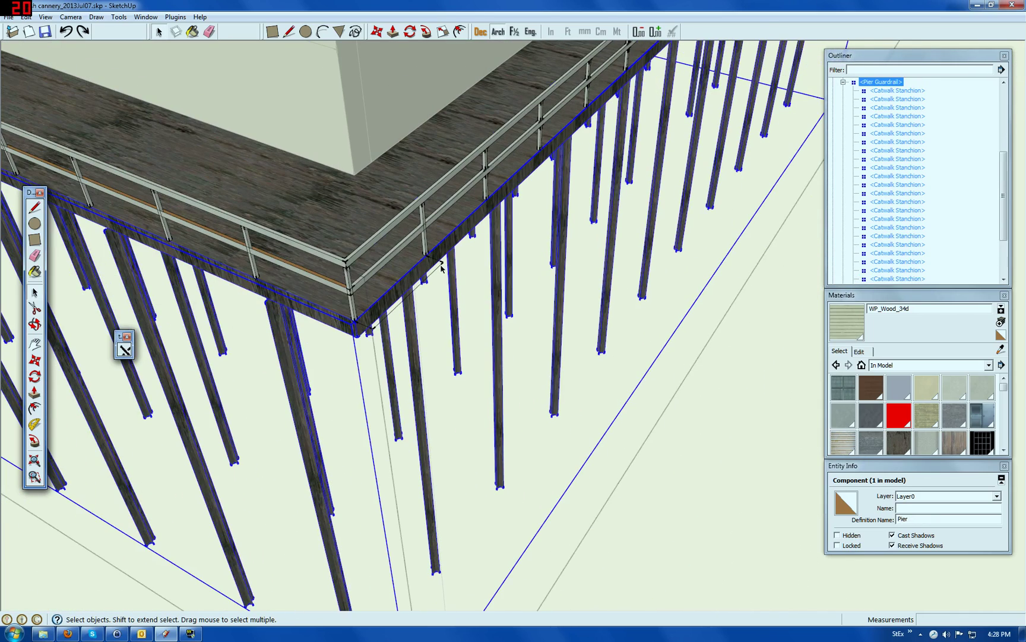
right_click(399, 257)
click(436, 315)
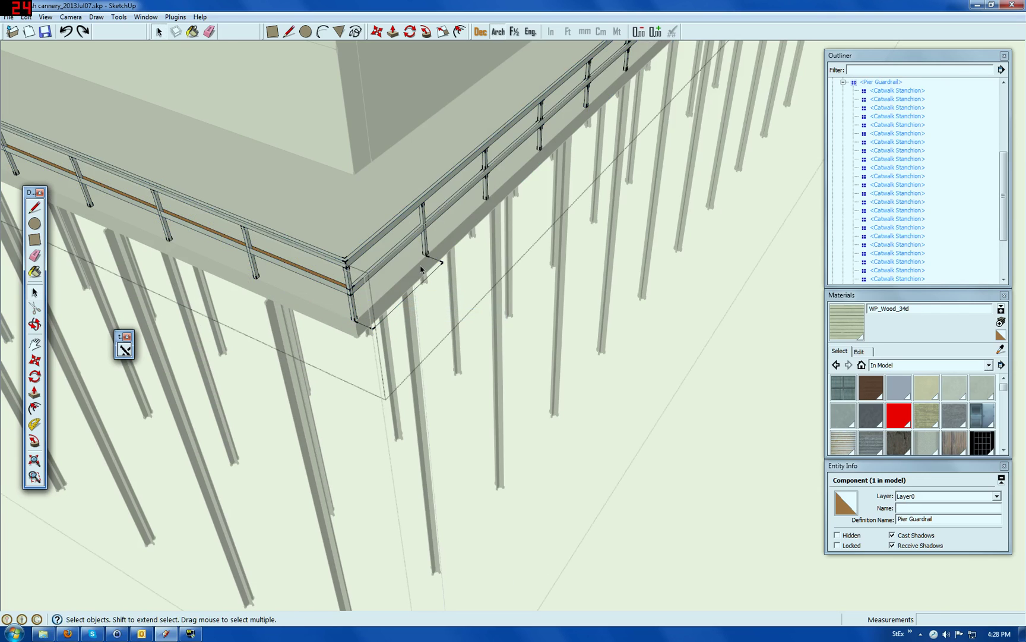
Copy the 5'6" reference edge and its stanchion tick, and paste the copy at the edge's far endpoint.
click(438, 271)
scroll(440, 273, up, 5)
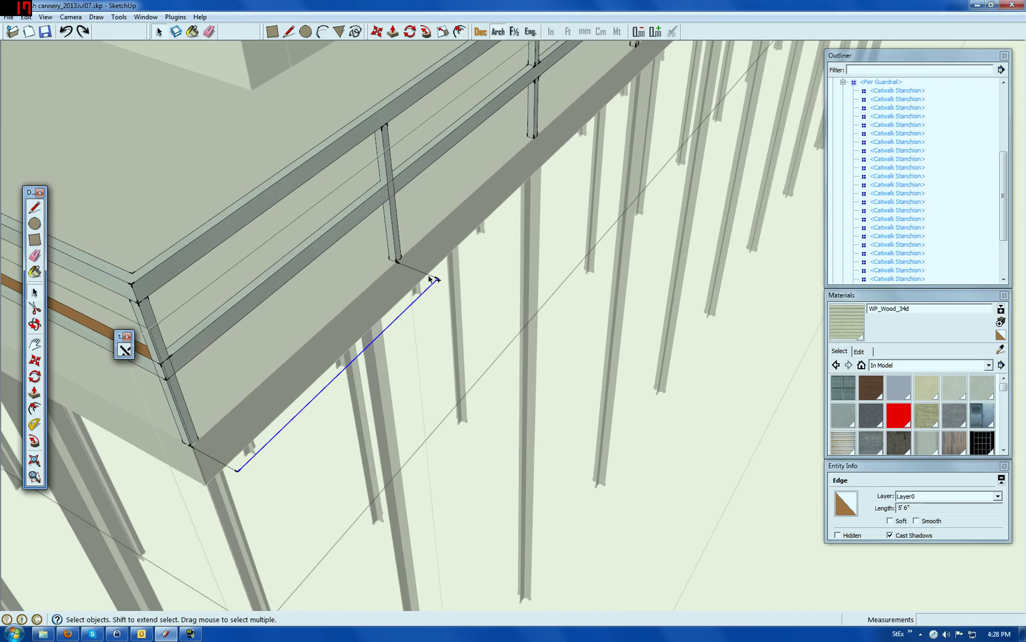
ctrl+click(430, 276)
key(ctrl+v)
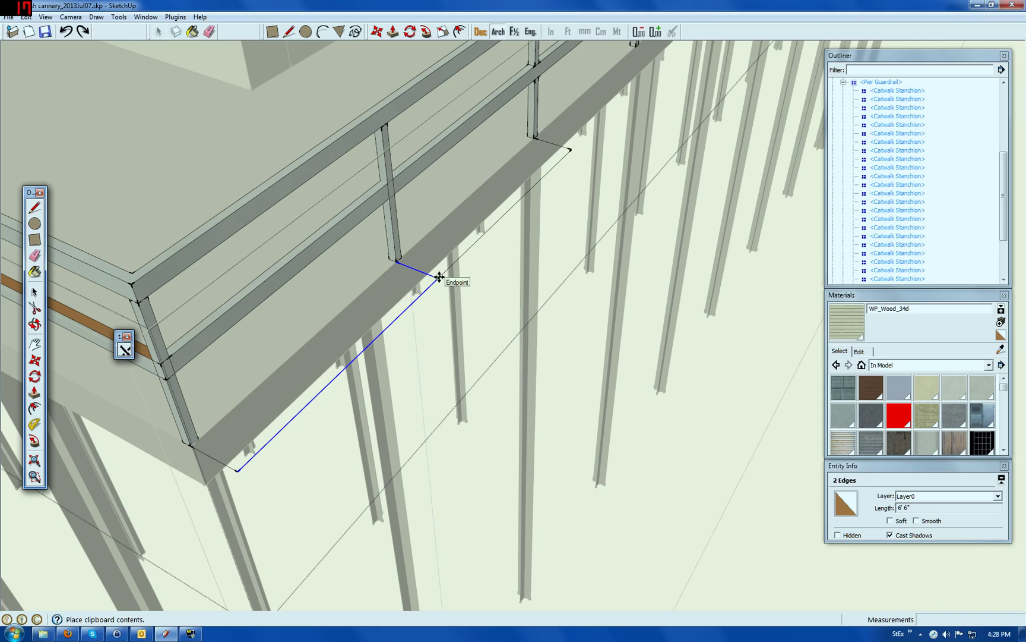
click(439, 277)
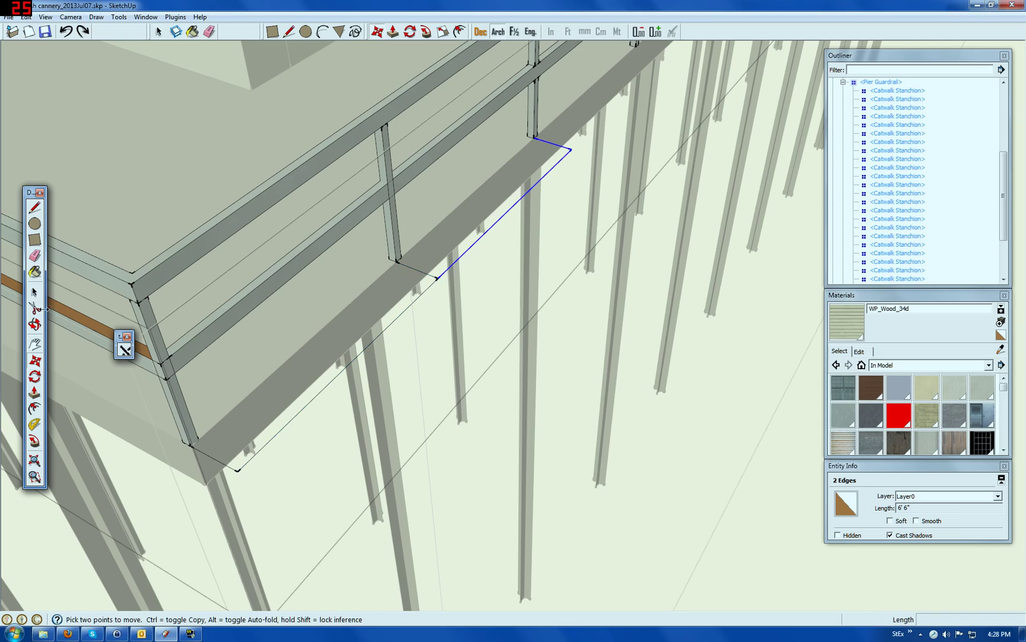
Copy both reference edges with their two ticks as one set and paste it at the end of the line.
click(33, 292)
shift+click(426, 276)
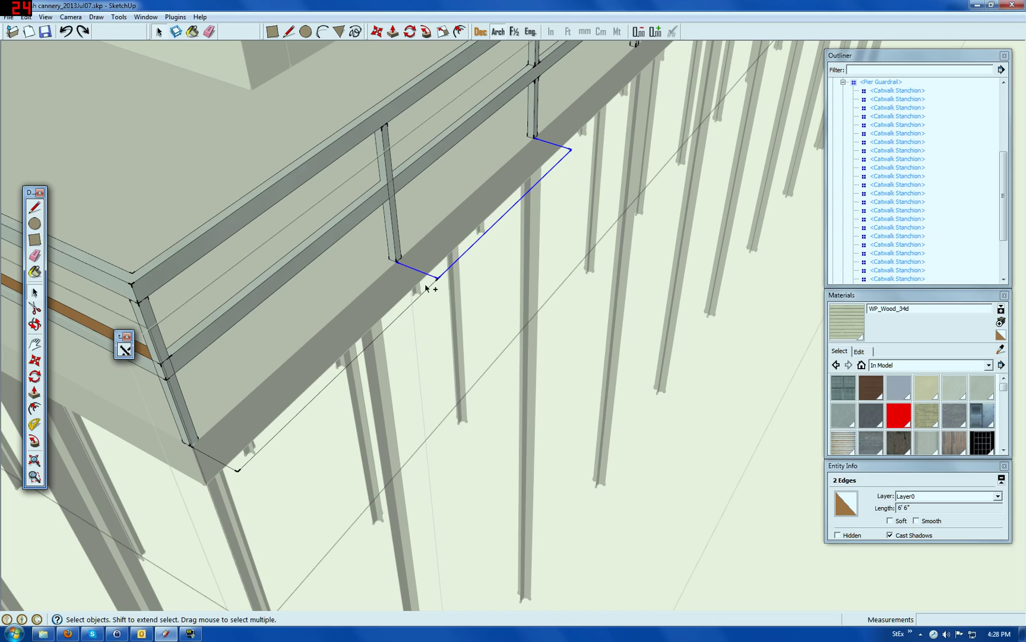
shift+click(425, 292)
key(ctrl+c)
key(ctrl+v)
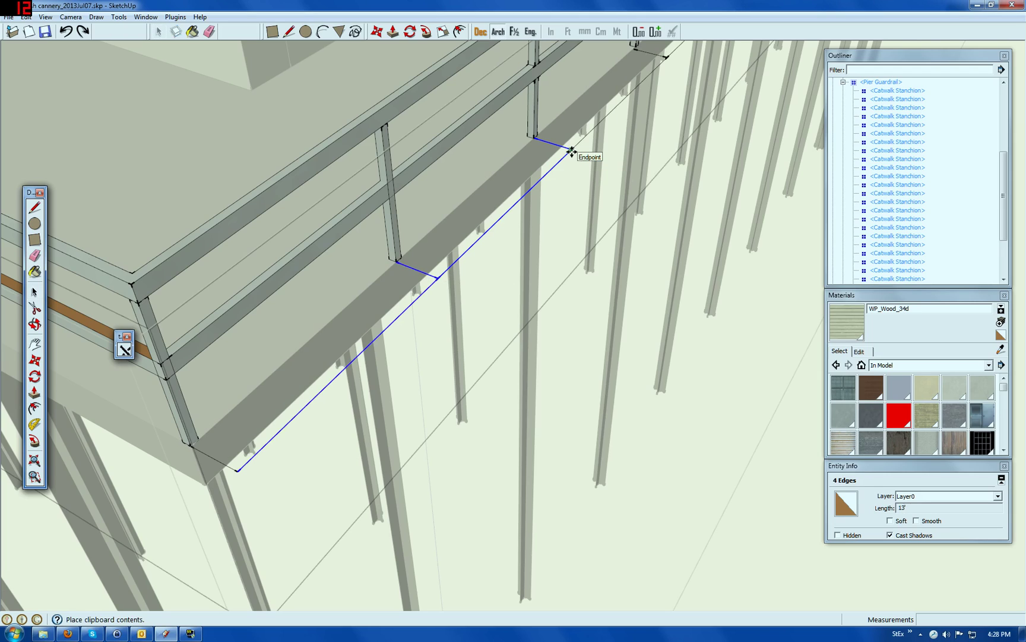
click(572, 153)
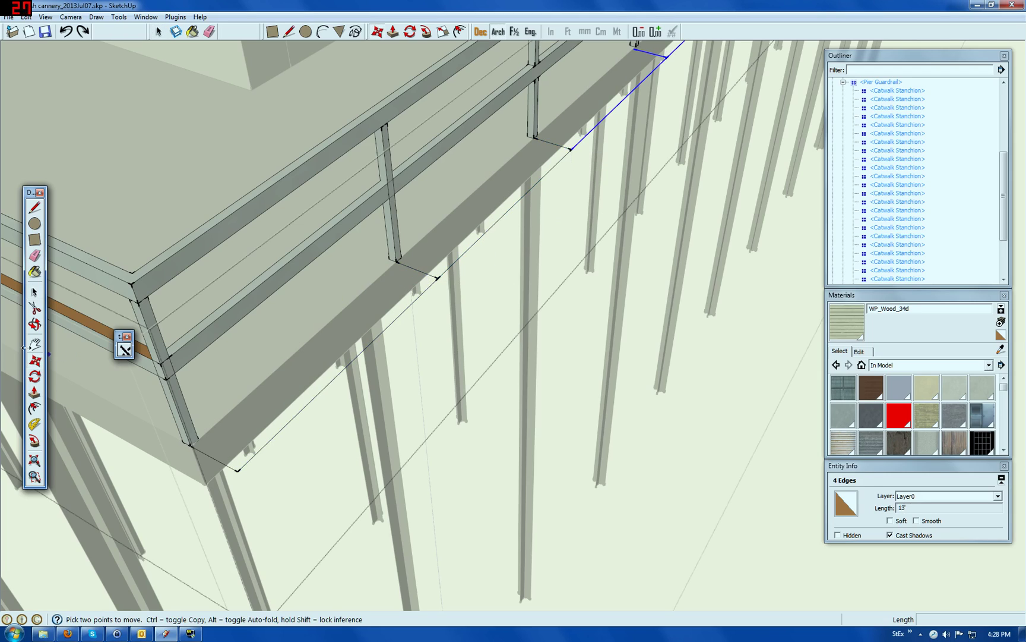
Select the whole four-bay reference line with its ticks, copy it, and paste it end to end along the guardrail.
click(34, 291)
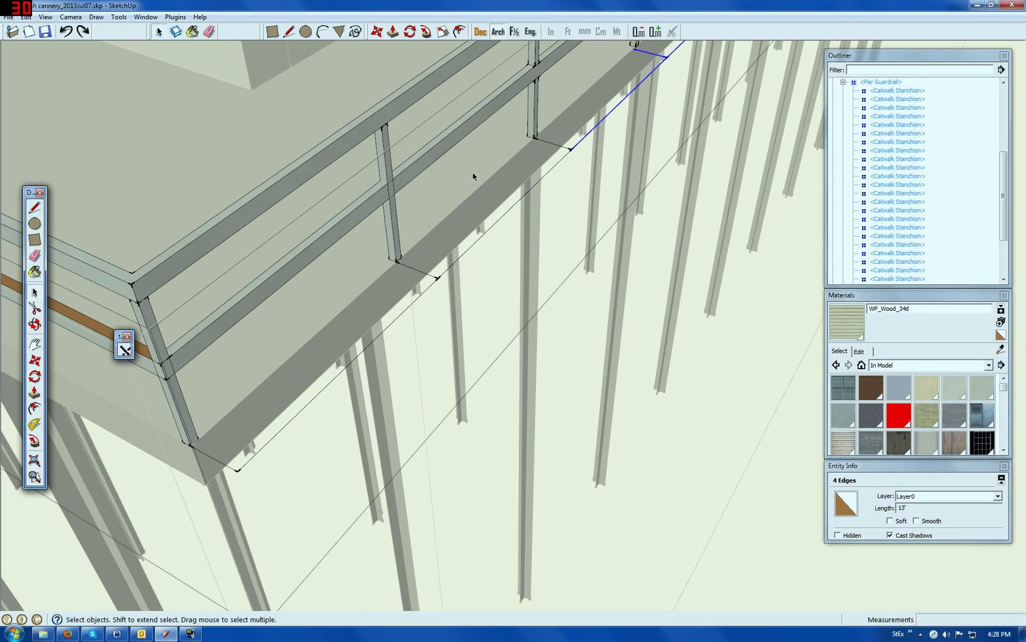
shift+click(555, 167)
shift+click(422, 272)
shift+click(419, 297)
scroll(324, 320, down, 4)
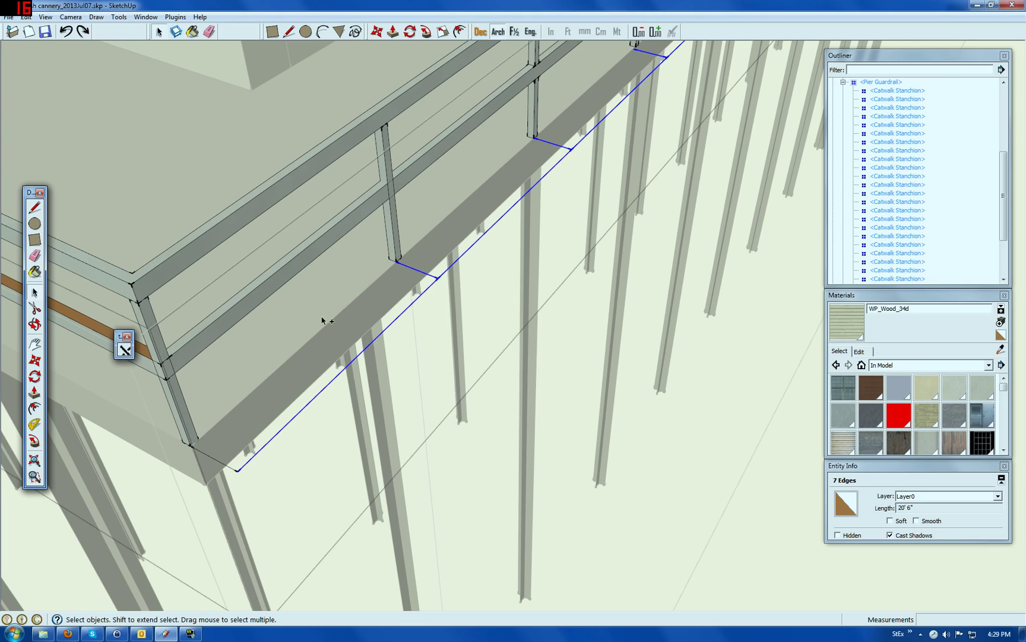
scroll(333, 294, up, 2)
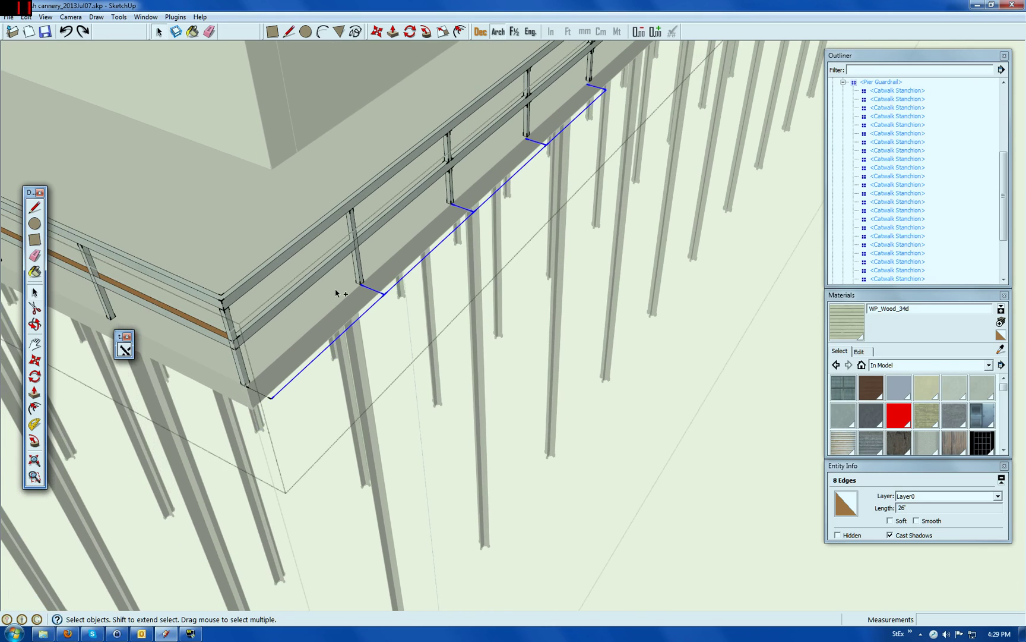
key(ctrl+v)
scroll(337, 289, down, 3)
scroll(416, 226, up, 6)
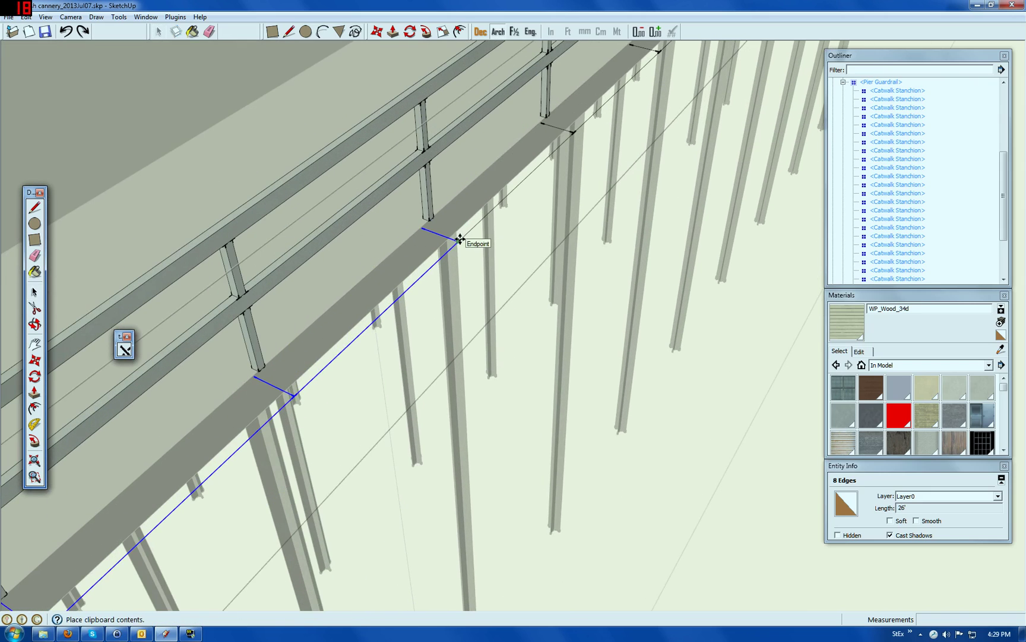
click(458, 240)
Extend the reference line along the guardrail with two more pasted copies of the 26' run.
scroll(324, 270, down, 4)
scroll(466, 149, up, 4)
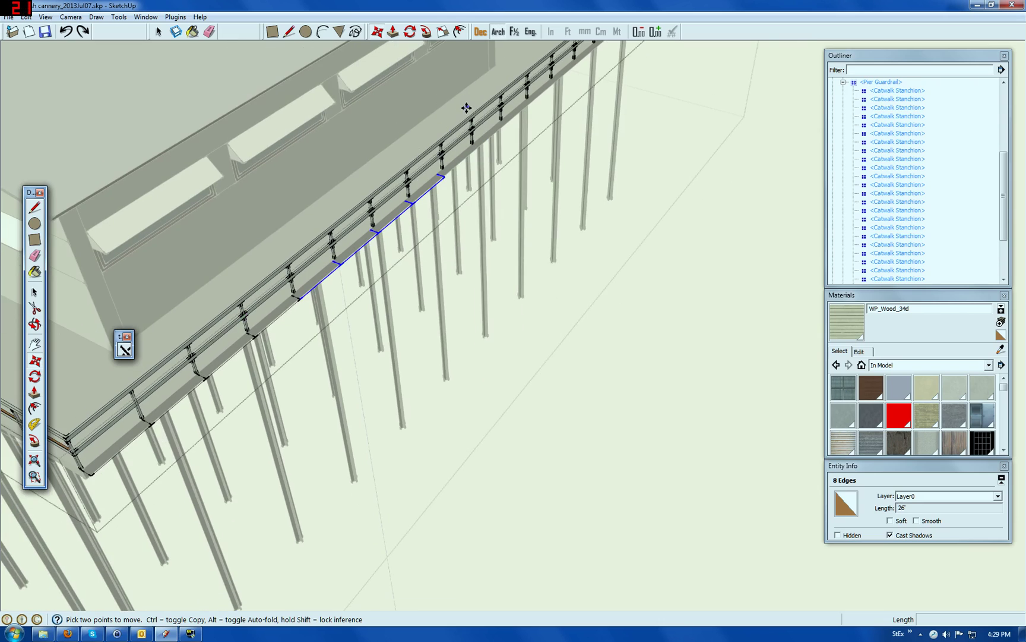
scroll(466, 149, up, 1)
key(ctrl+v)
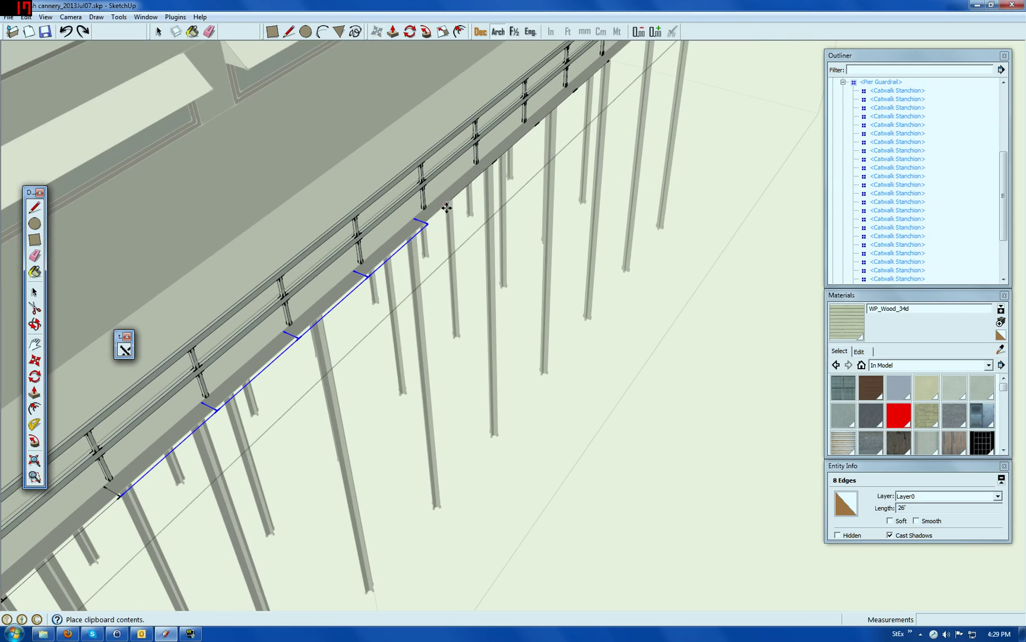
click(431, 226)
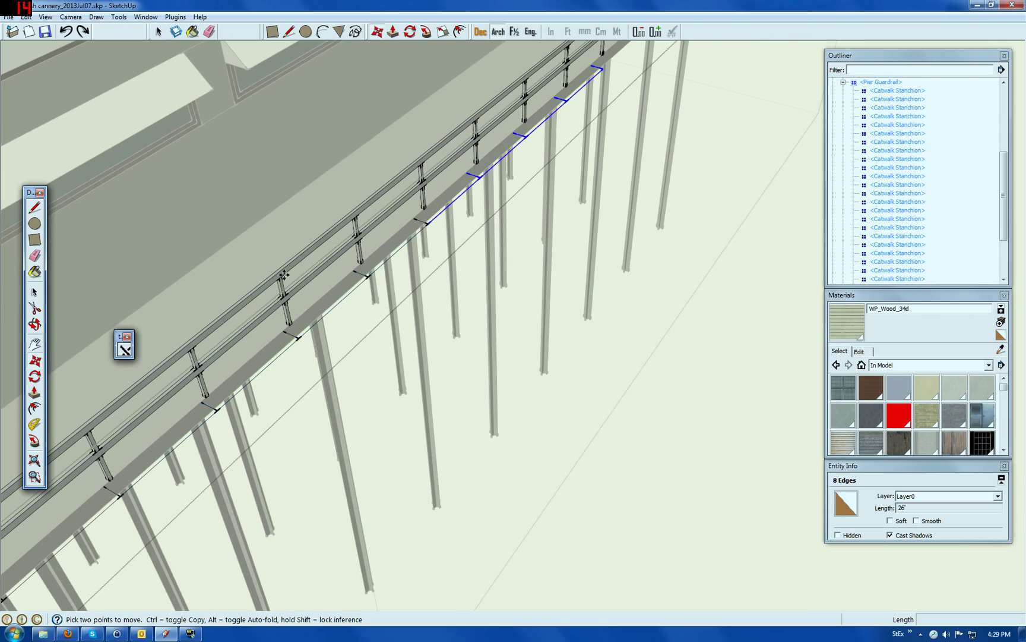
scroll(453, 150, down, 2)
scroll(486, 114, up, 2)
key(ctrl+v)
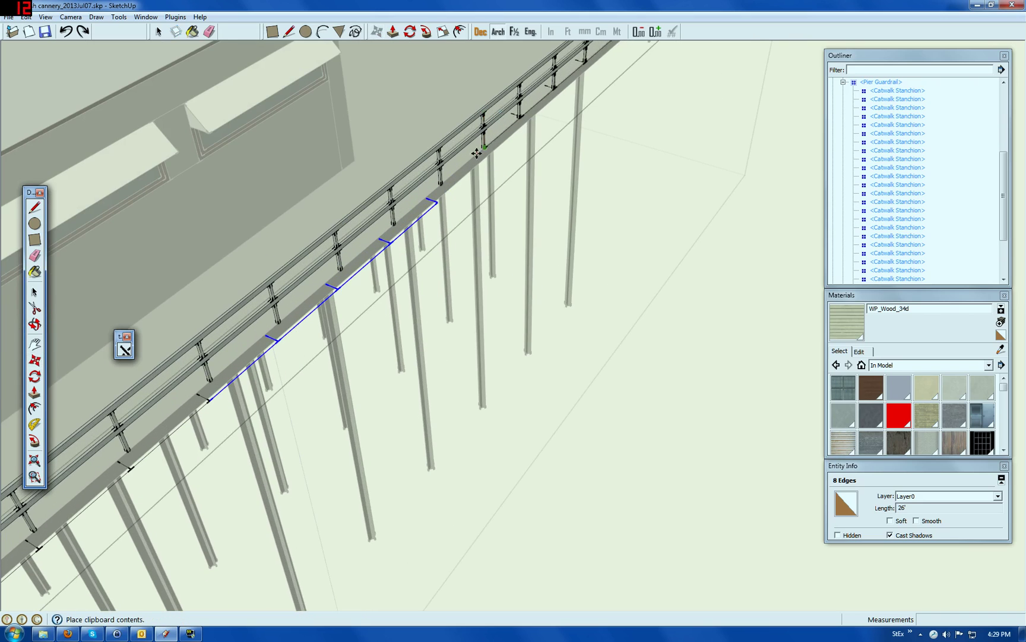
click(579, 80)
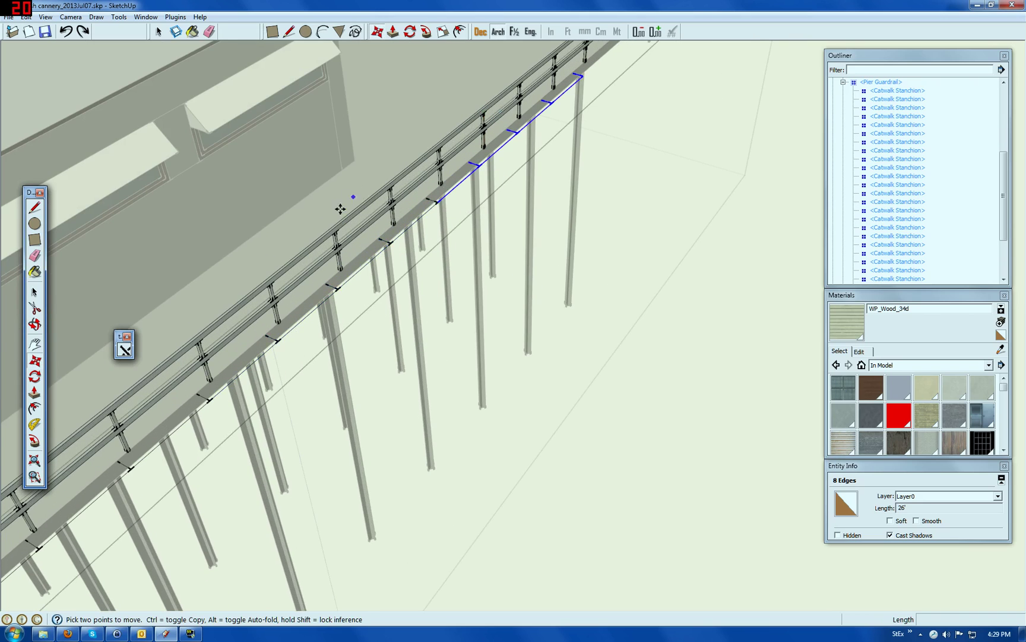
Paste the 26' run two further times toward the guardrail's far end, each starting at the previous copy's last endpoint.
scroll(314, 233, down, 3)
scroll(397, 177, up, 3)
scroll(398, 177, up, 2)
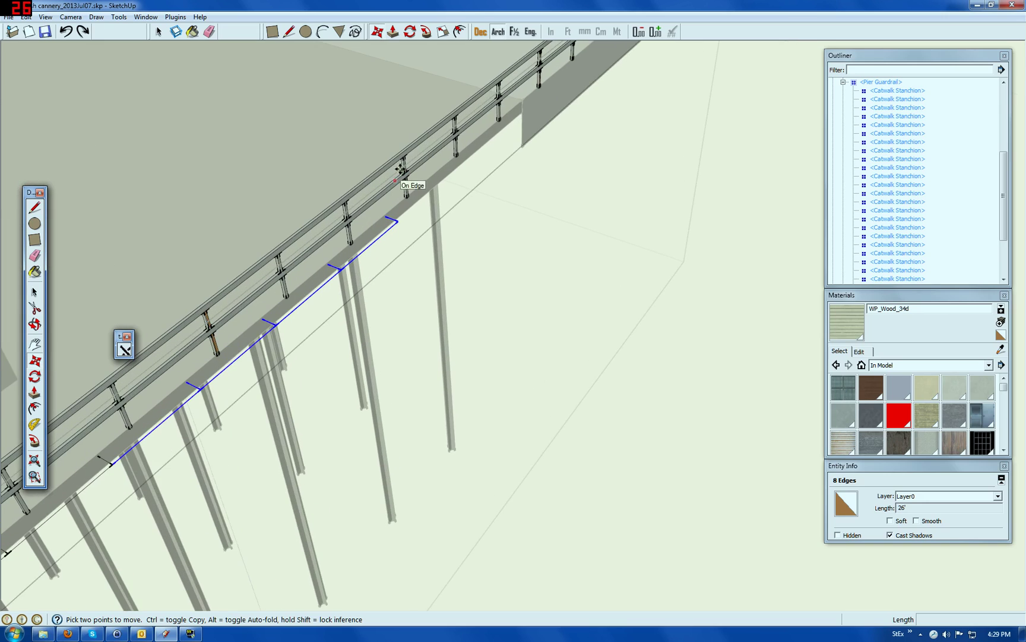
key(ctrl+v)
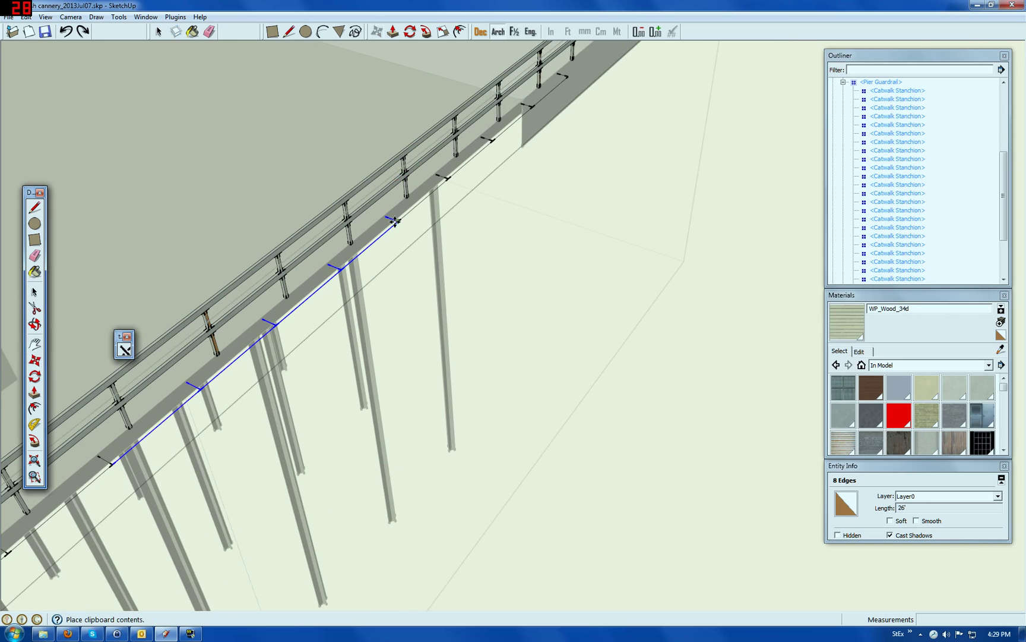
click(395, 222)
scroll(326, 230, down, 2)
scroll(488, 110, up, 4)
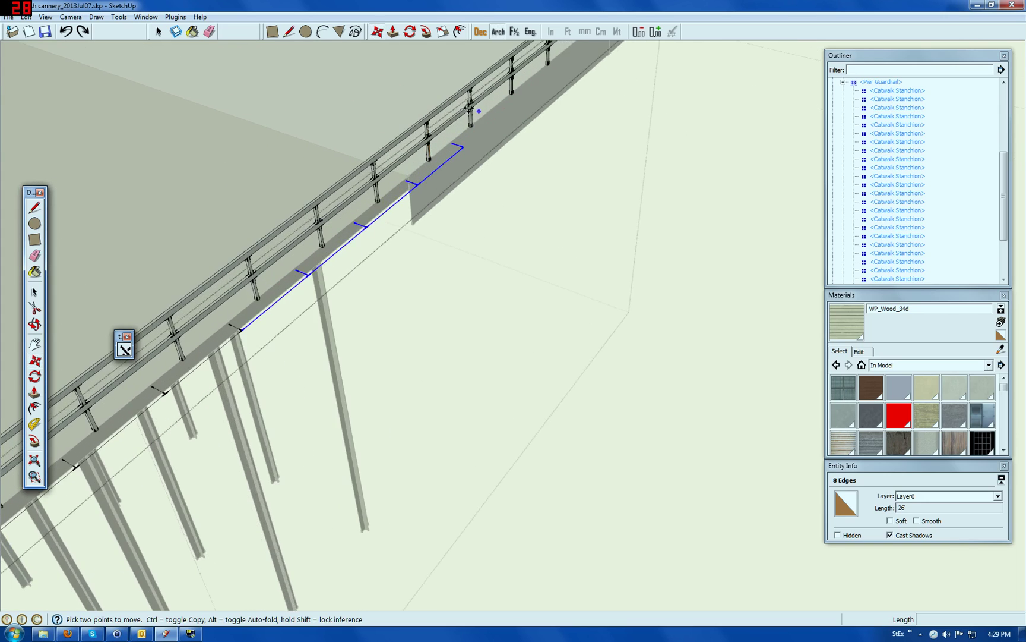
key(ctrl+v)
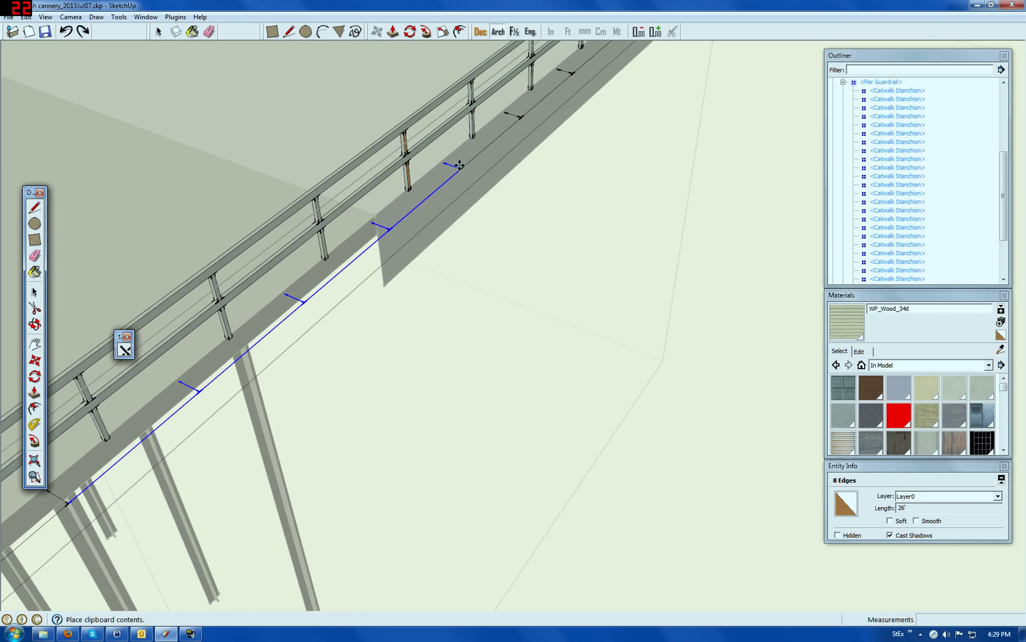
click(460, 168)
Paste one last 26' run onto the line and erase its edges and ticks that extend past the guardrail's end.
scroll(360, 193, down, 2)
scroll(360, 193, down, 2)
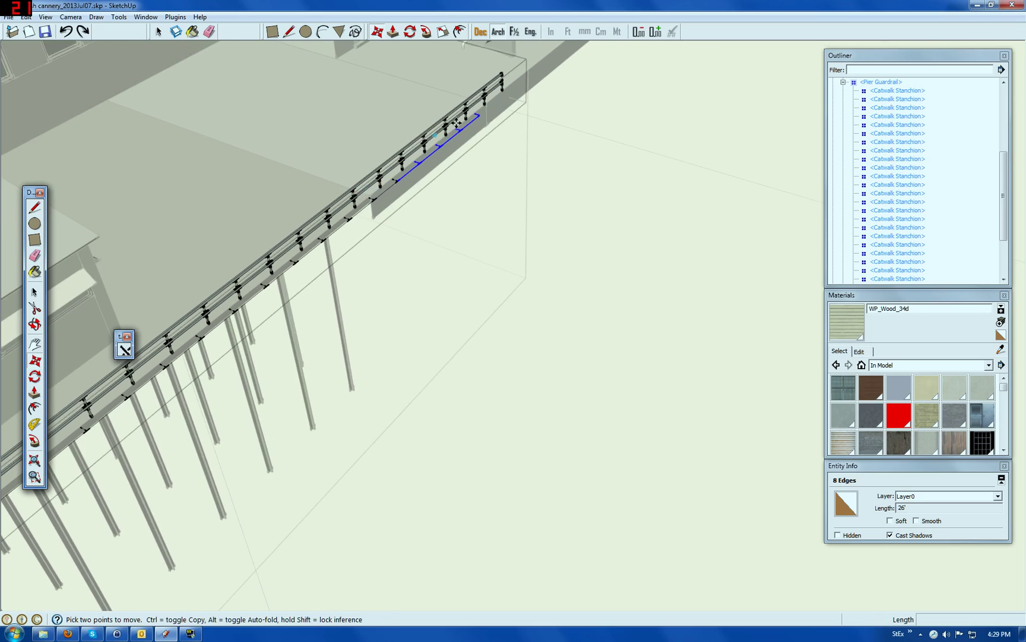
scroll(523, 76, up, 2)
key(ctrl+v)
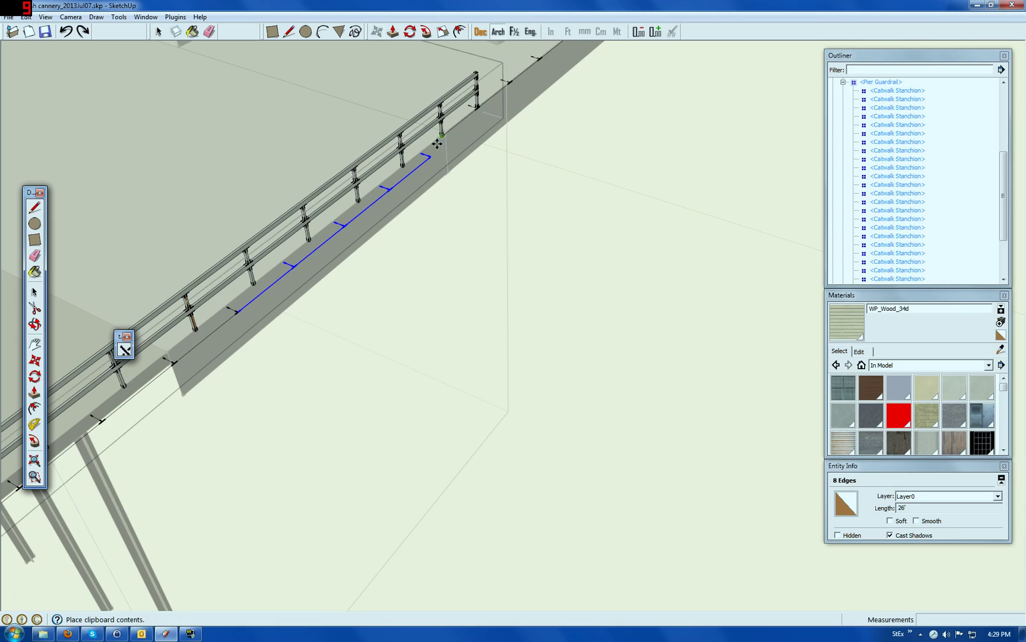
click(429, 154)
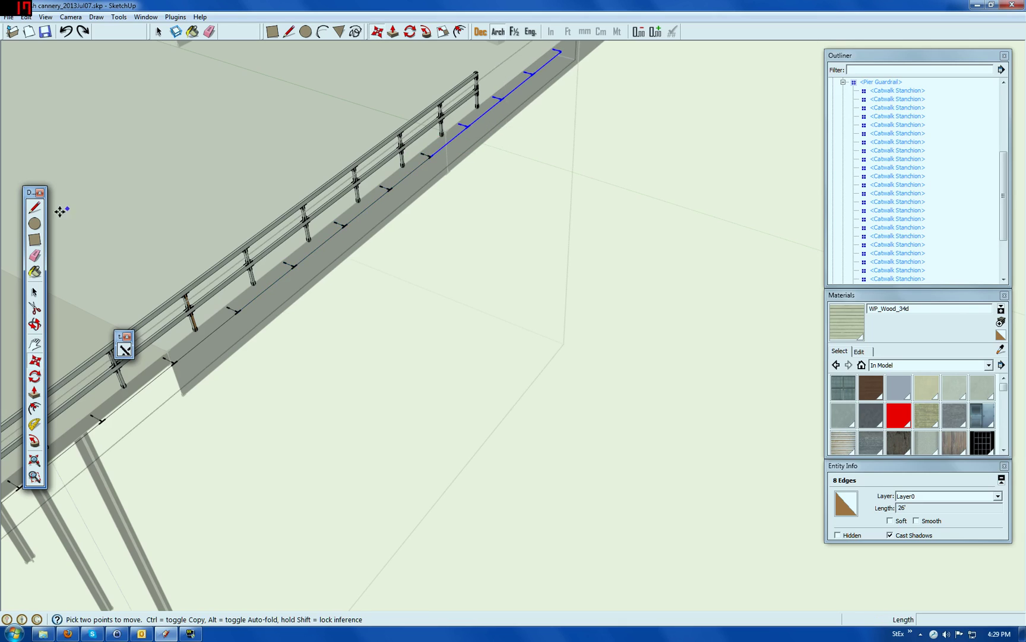
click(34, 255)
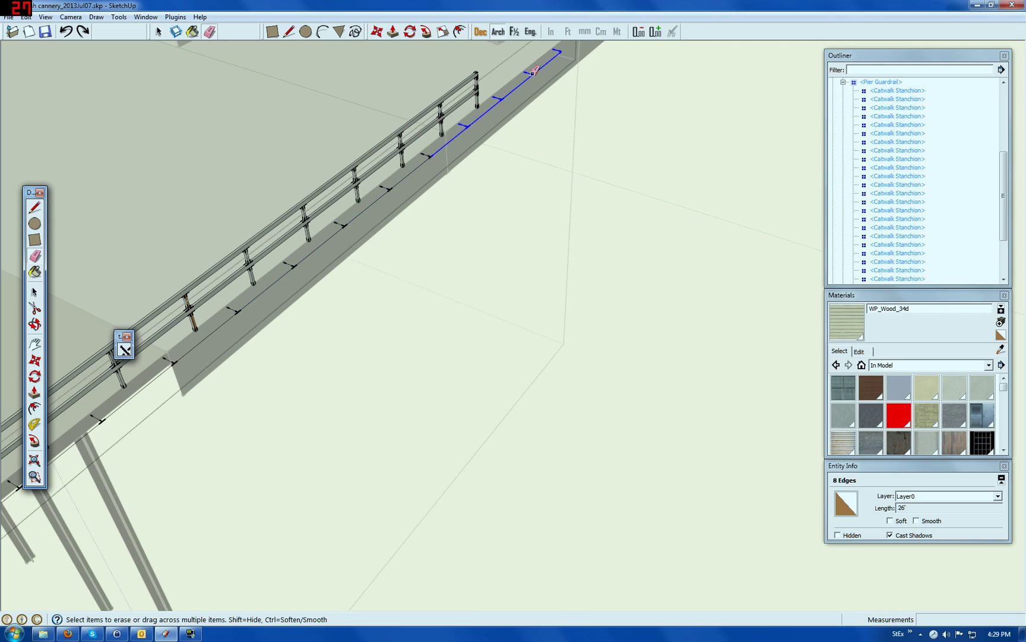
key(Delete)
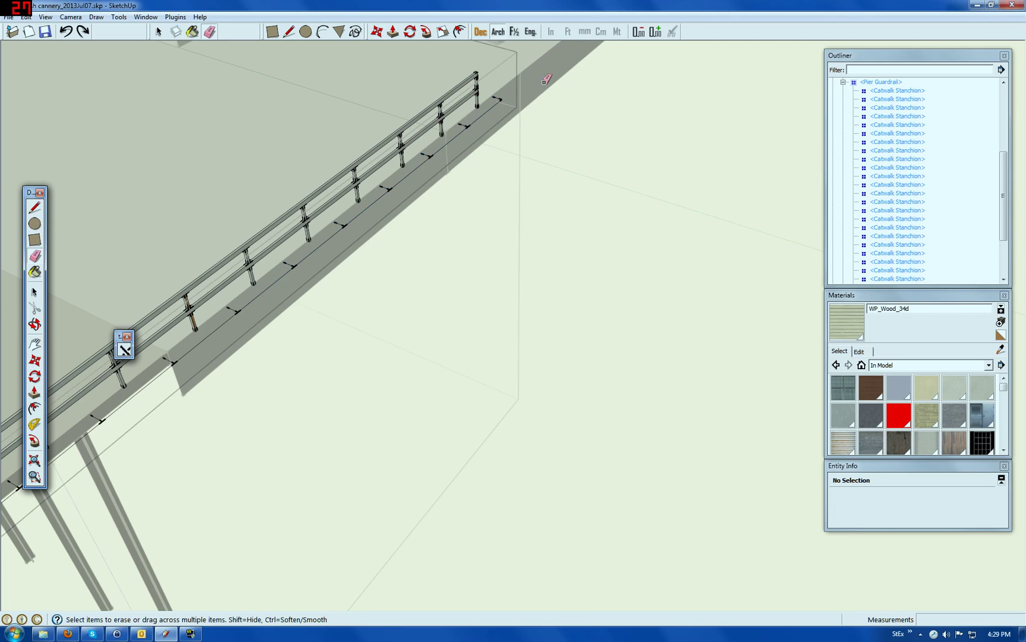
Try to delete the loose geometry of the second stanchion along from the corner post.
scroll(544, 80, down, 8)
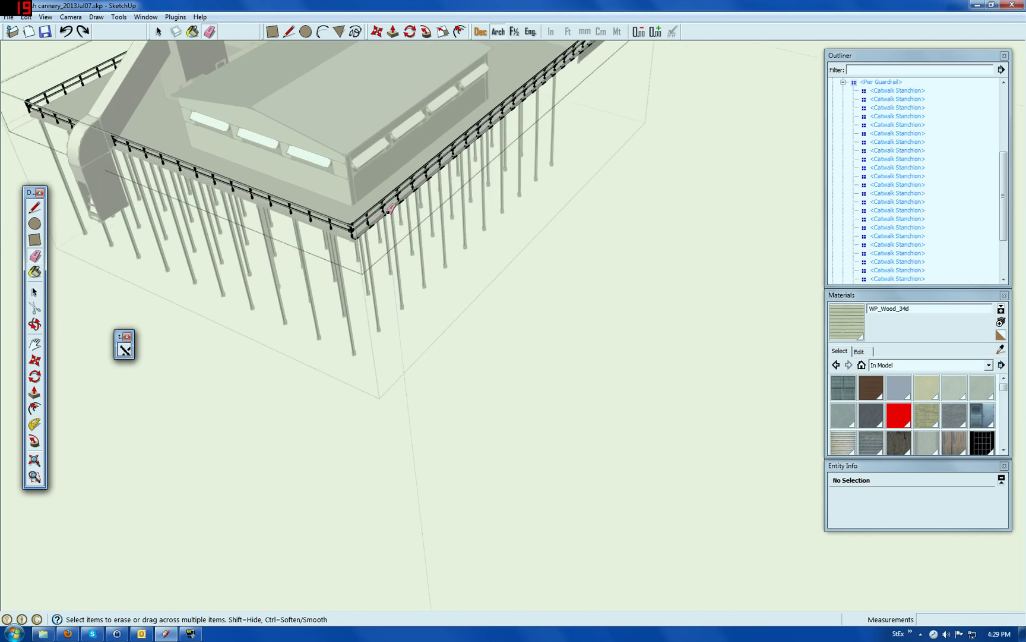
scroll(388, 212, up, 6)
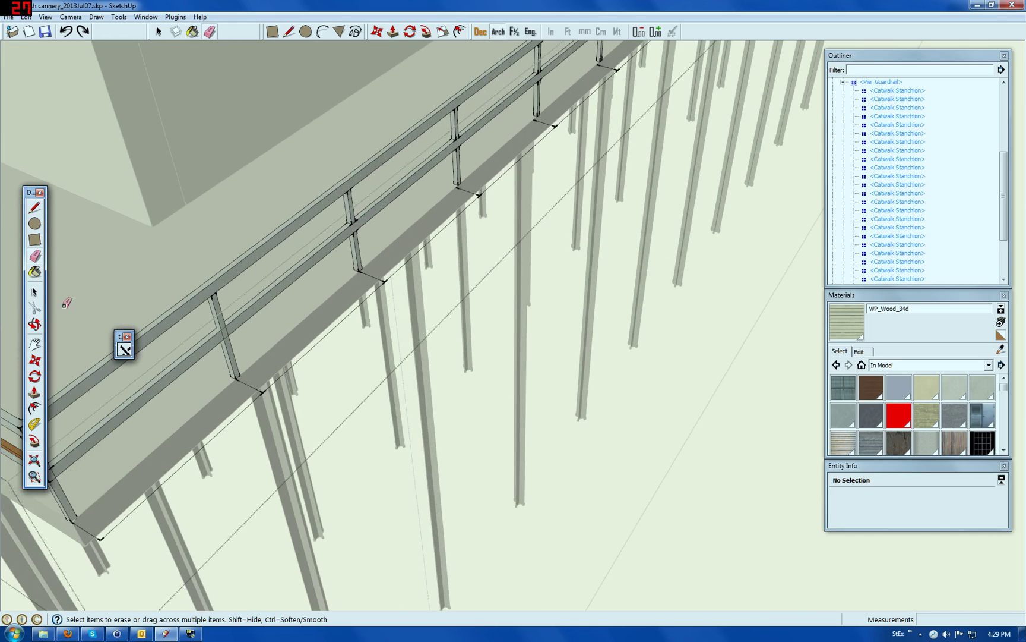
scroll(352, 216, up, 2)
click(351, 219)
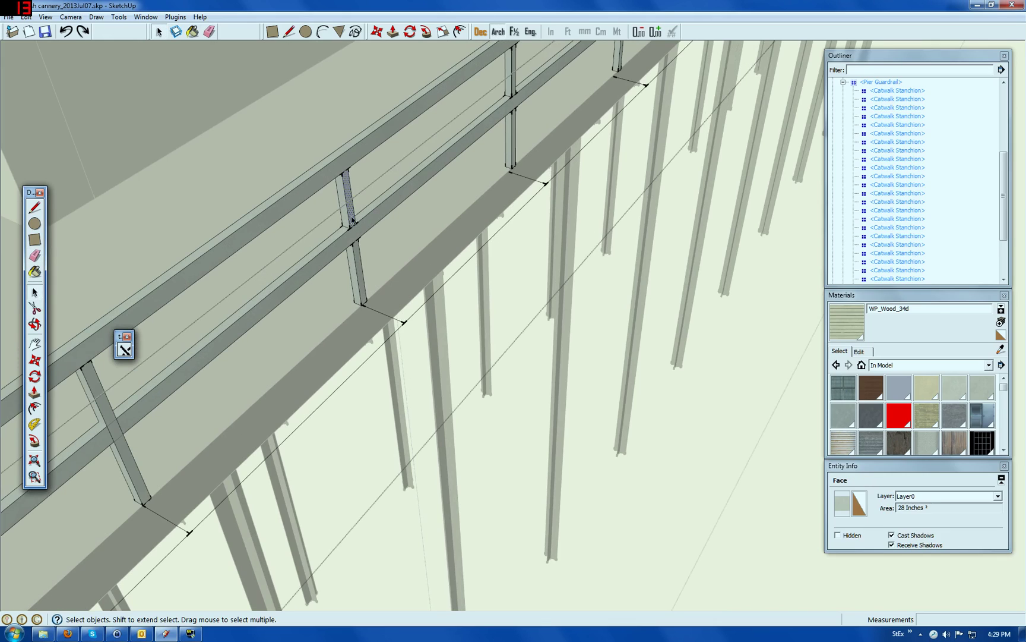
drag(311, 138, 384, 307)
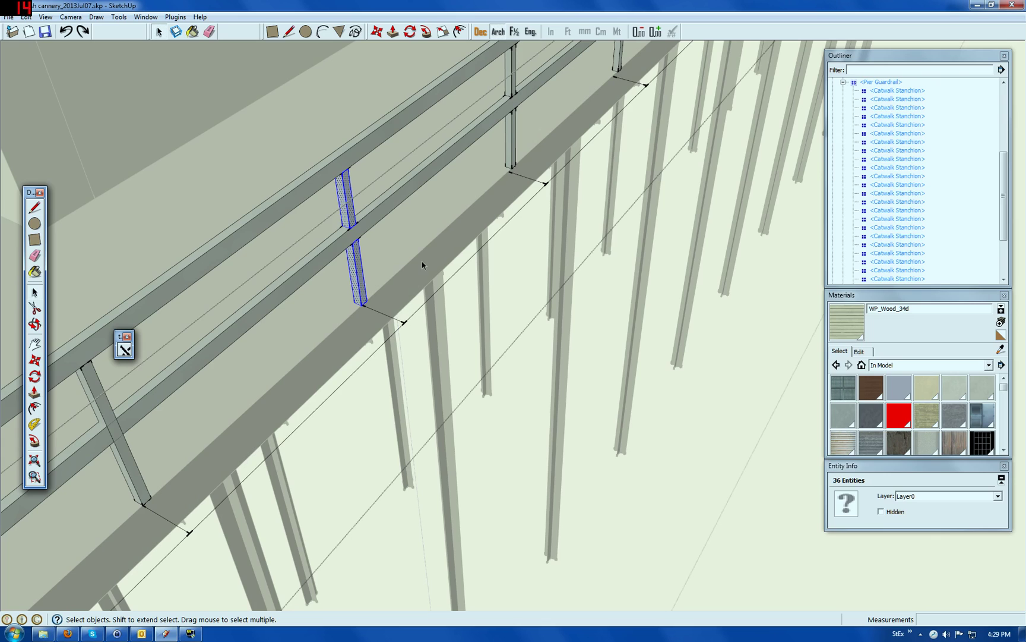
key(Delete)
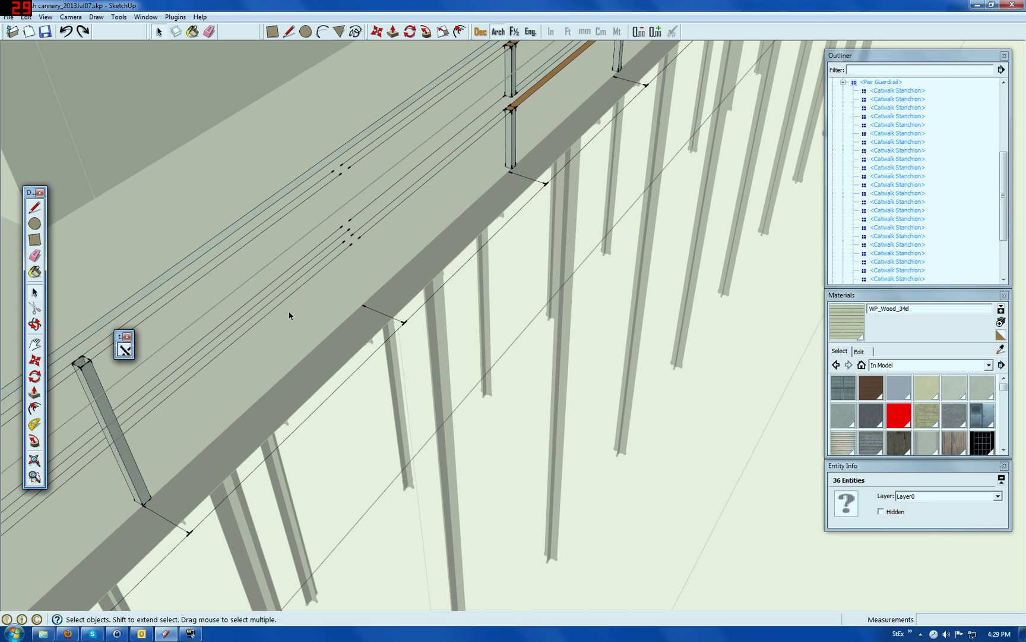
Inspect the rails around the corner post and undo the stanchion deletion.
scroll(497, 159, down, 2)
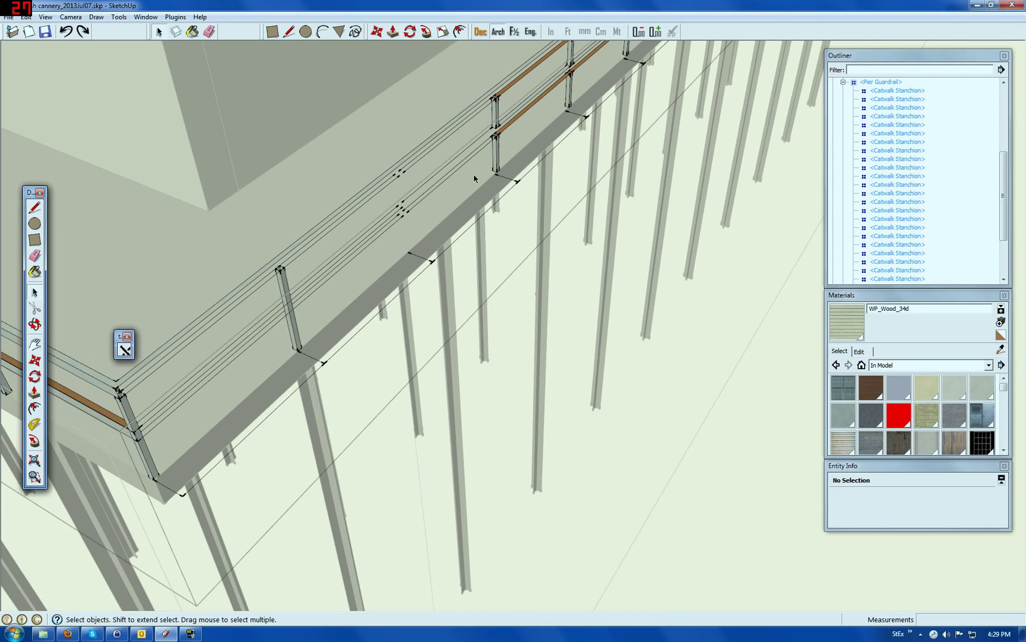
scroll(421, 214, down, 1)
scroll(209, 336, up, 5)
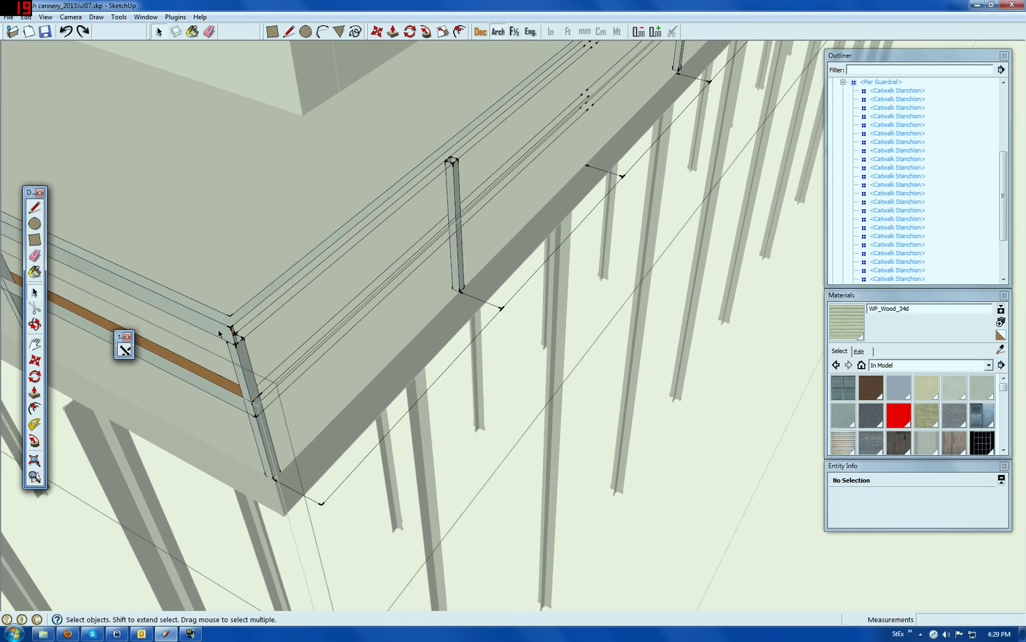
scroll(253, 338, up, 2)
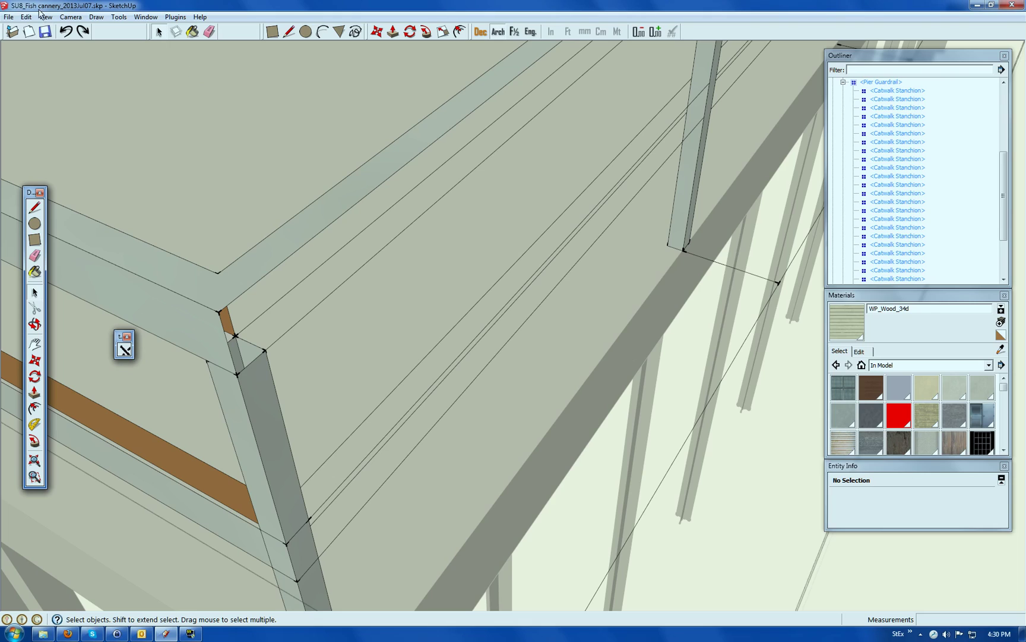
click(65, 31)
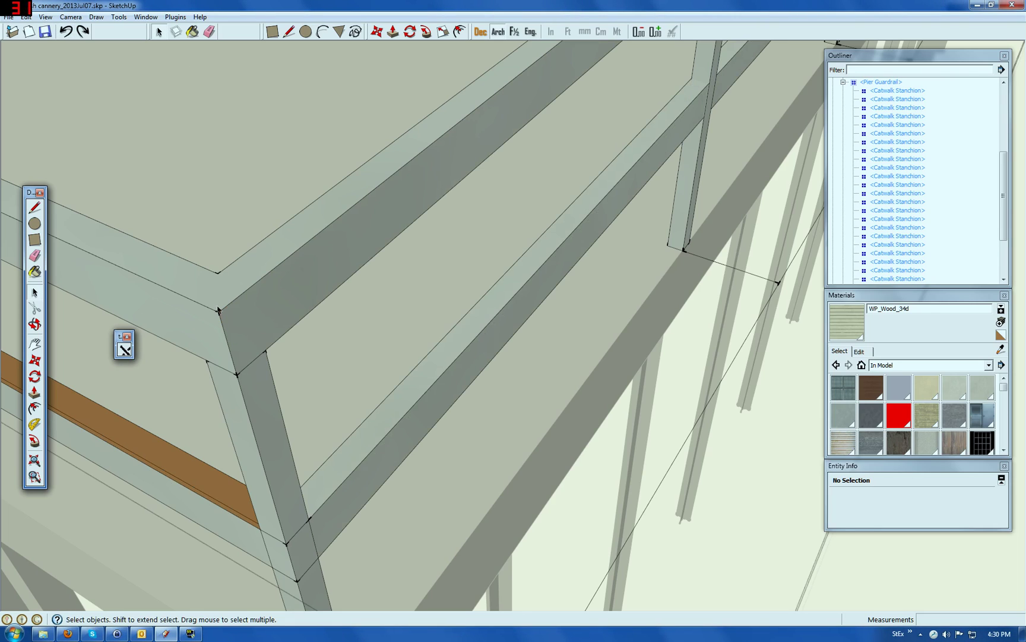
Split the top rail's upper face at the corner with a line joining its inner and outer corner points.
click(234, 299)
key(l)
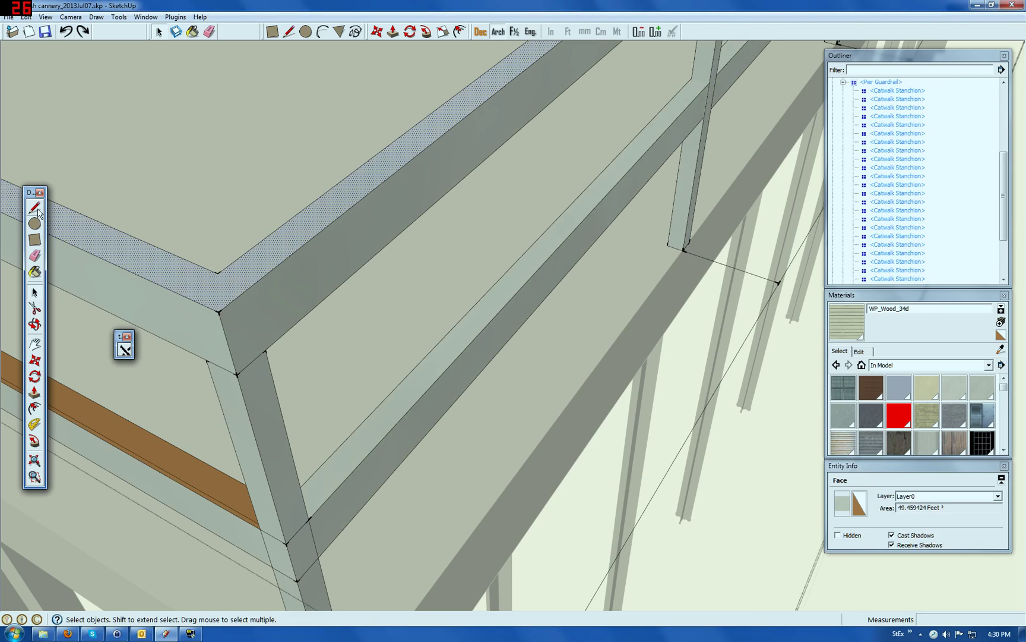
click(218, 274)
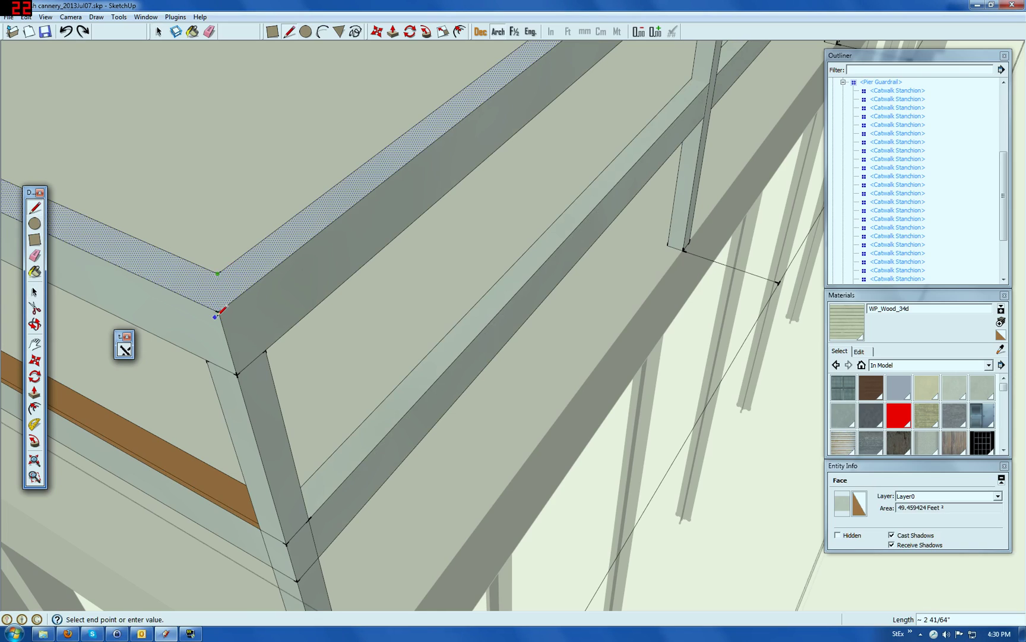
click(219, 310)
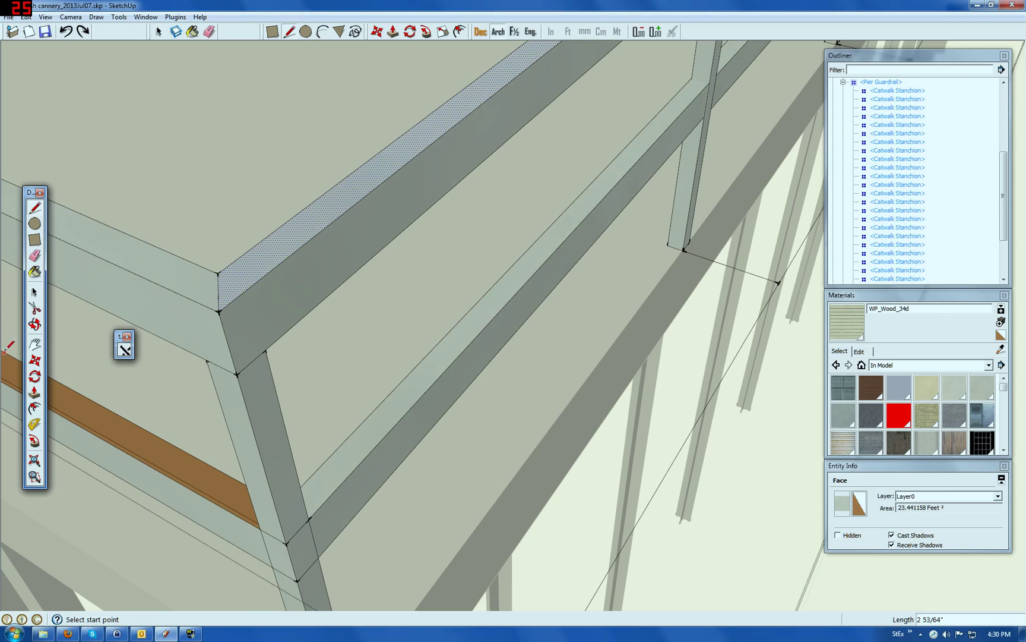
Draw a matching line across the underside of the top rail between its inner and outer corner points.
click(34, 324)
drag(378, 401, 188, 337)
drag(434, 334, 598, 458)
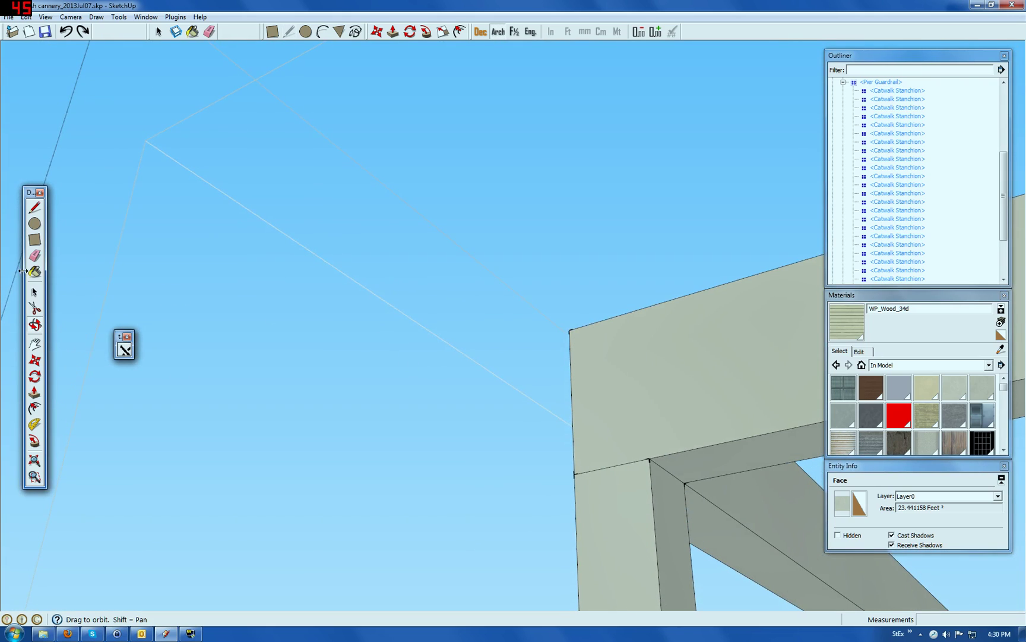
click(34, 208)
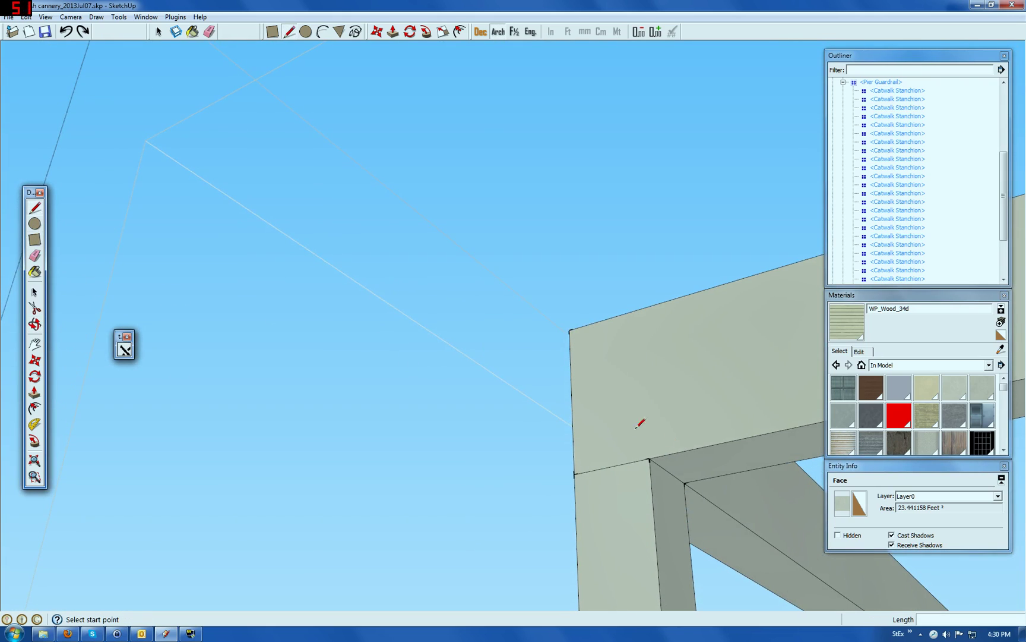
click(684, 482)
click(575, 473)
Hide the Catwalk Stanchion component at the guardrail's corner.
click(34, 292)
click(626, 509)
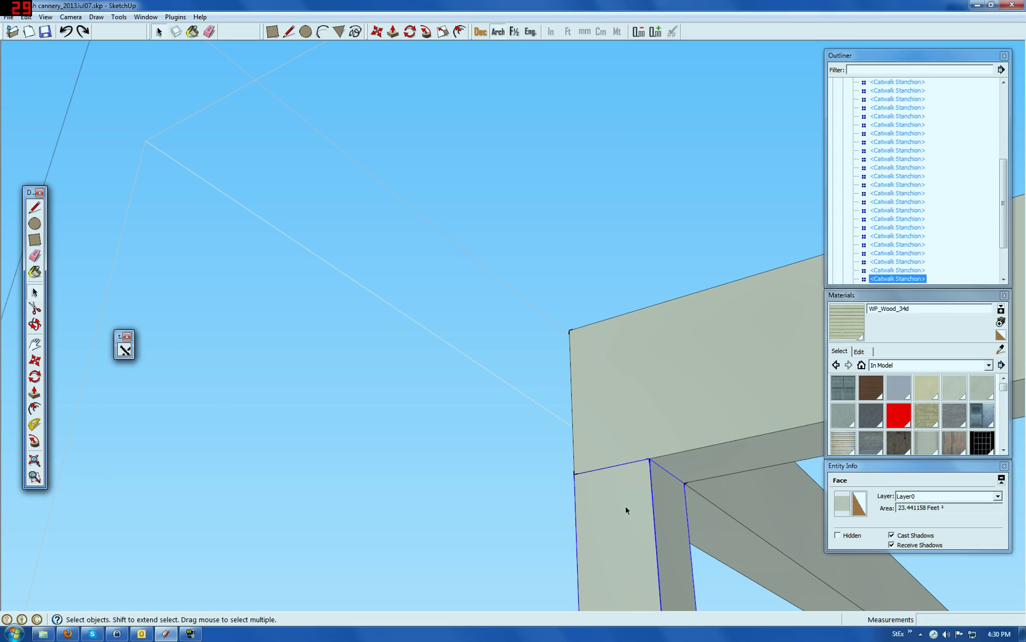
right_click(627, 508)
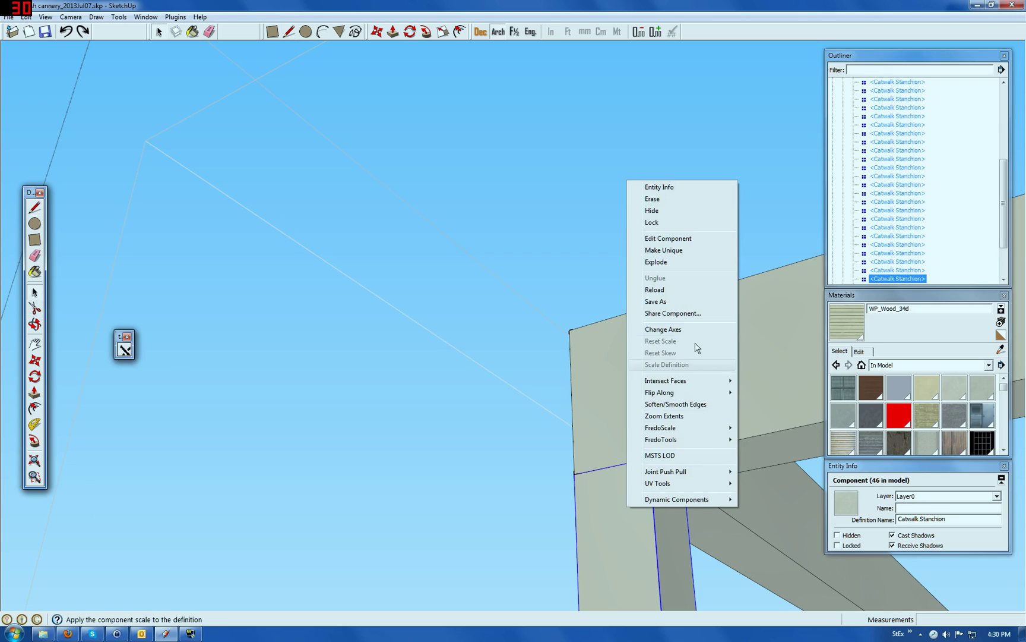
click(703, 212)
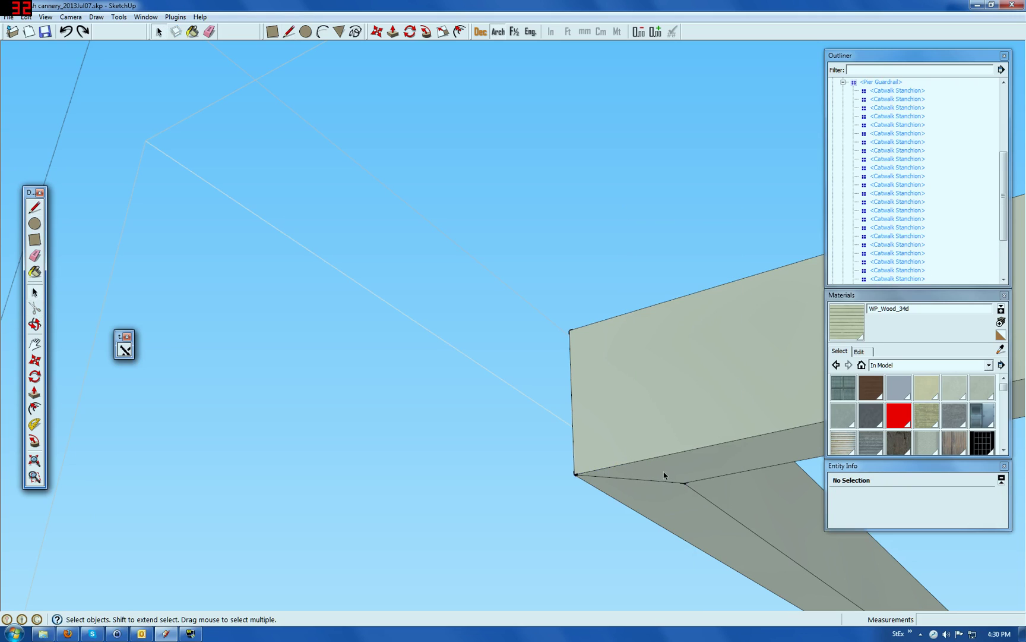
Delete the faces and edges of the short top rail section on the adjoining side of the corner.
click(725, 465)
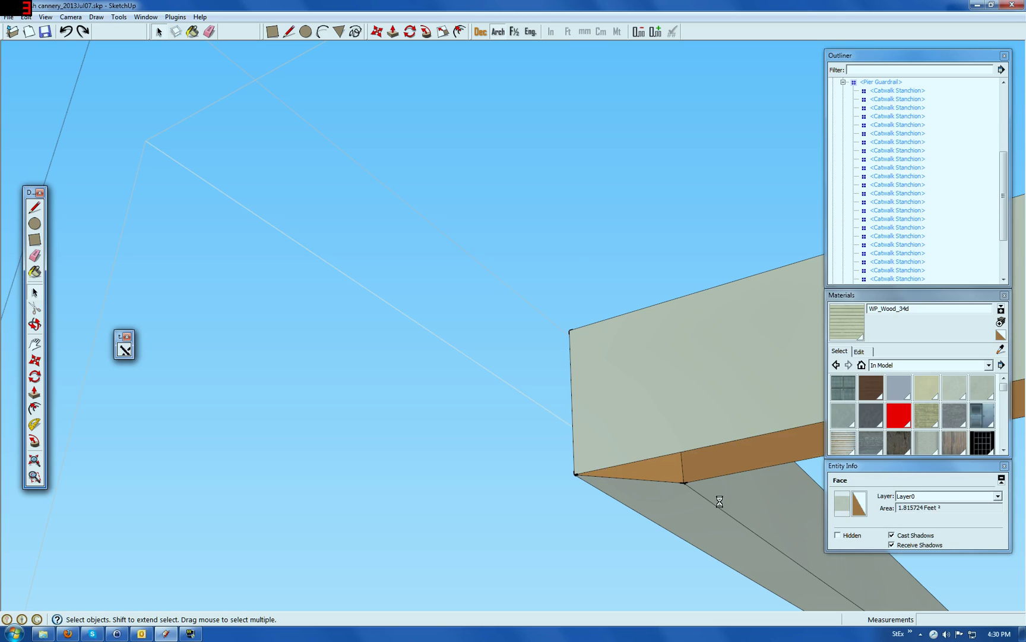
click(550, 342)
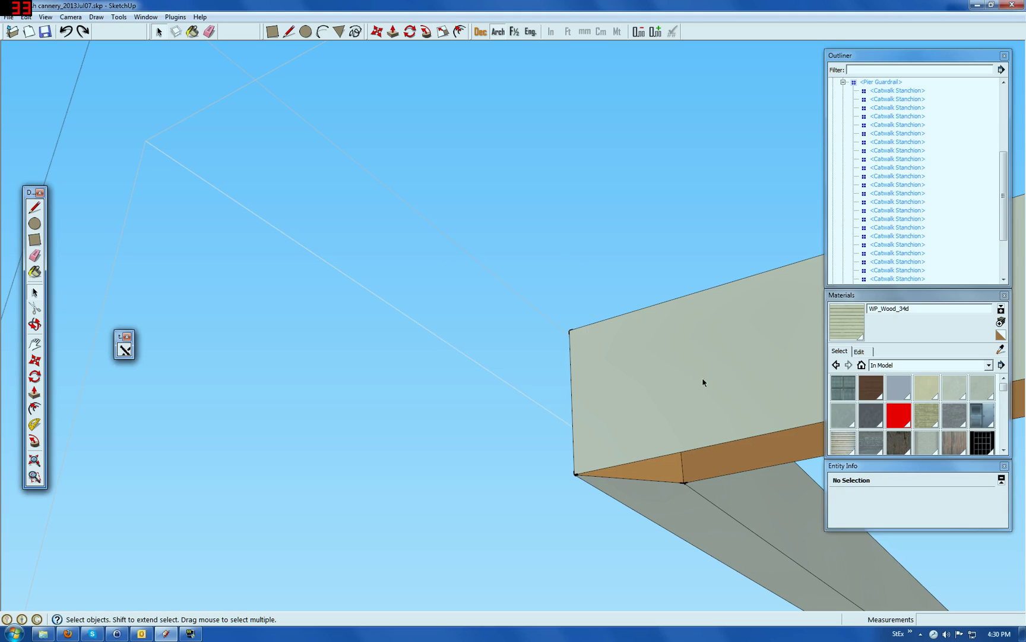
click(716, 441)
click(752, 277)
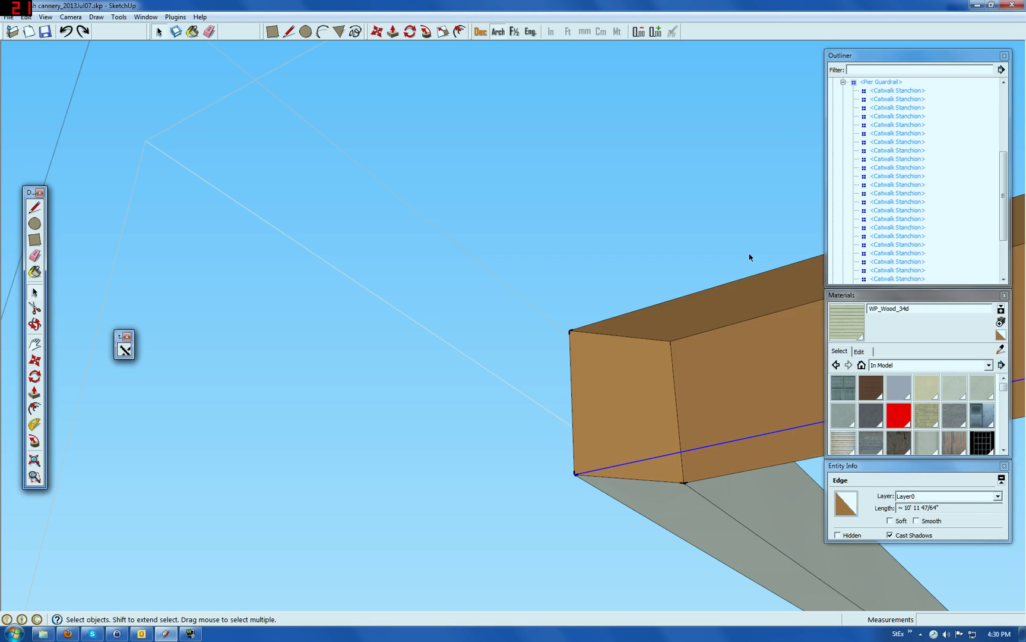
key(Delete)
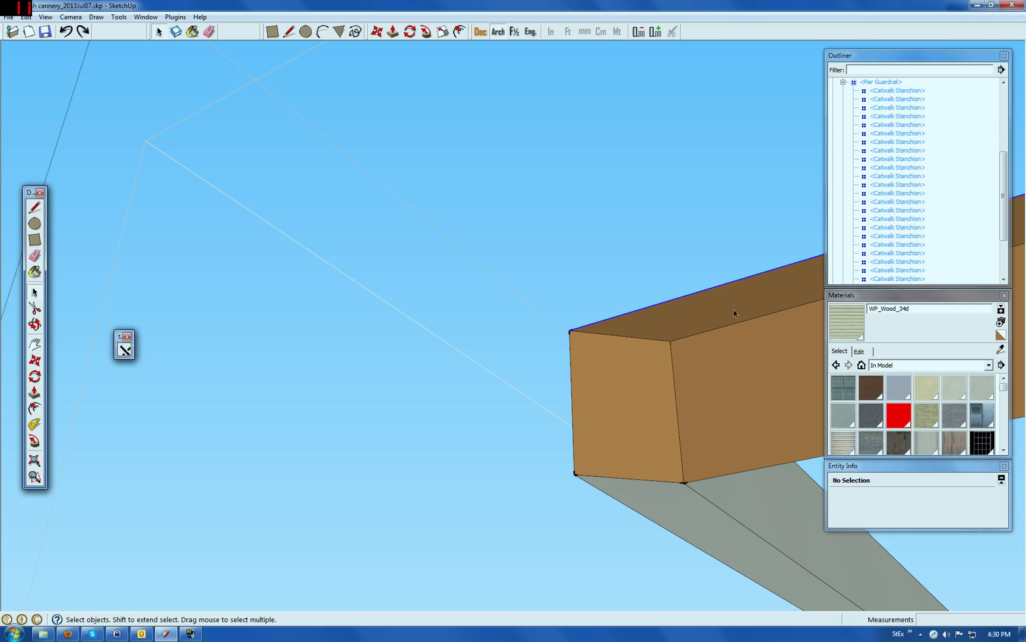
click(743, 356)
key(Delete)
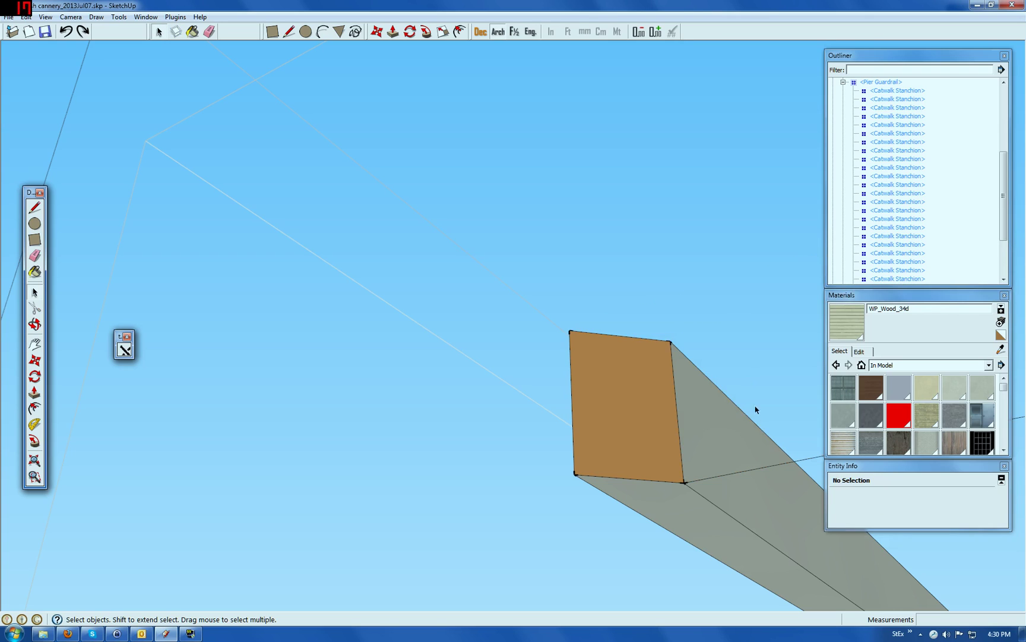
Delete the face closing off the end of the remaining top rail at the corner.
click(664, 439)
click(34, 324)
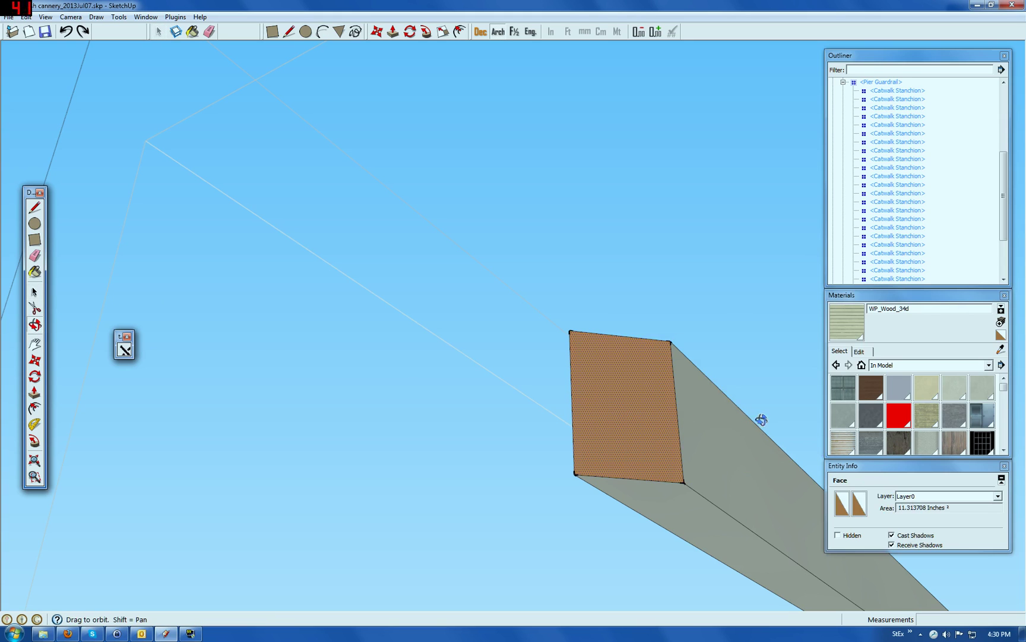
drag(726, 433, 745, 451)
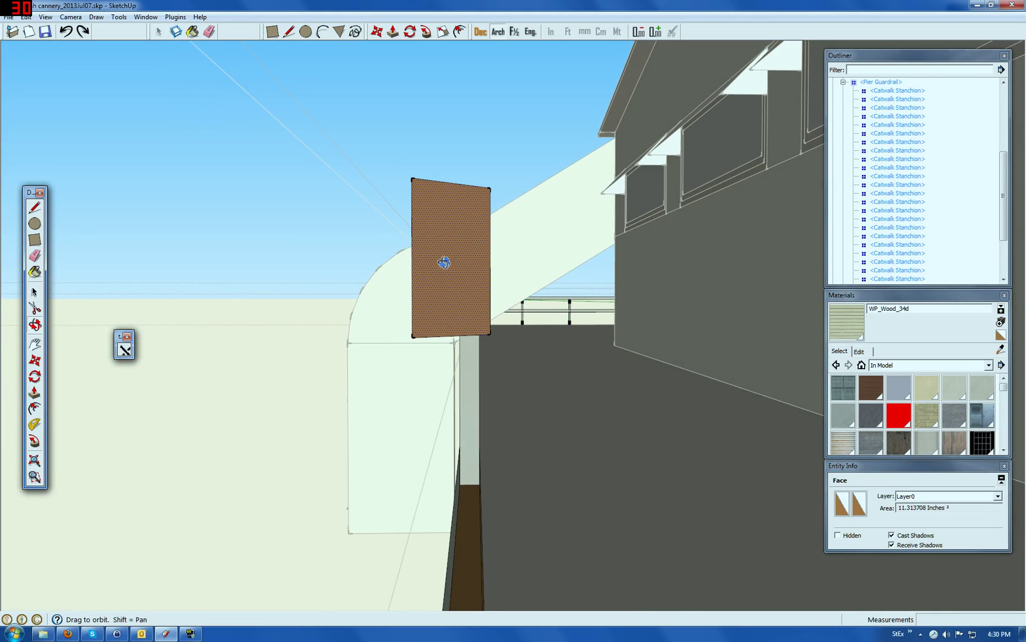
drag(560, 303, 504, 419)
key(Delete)
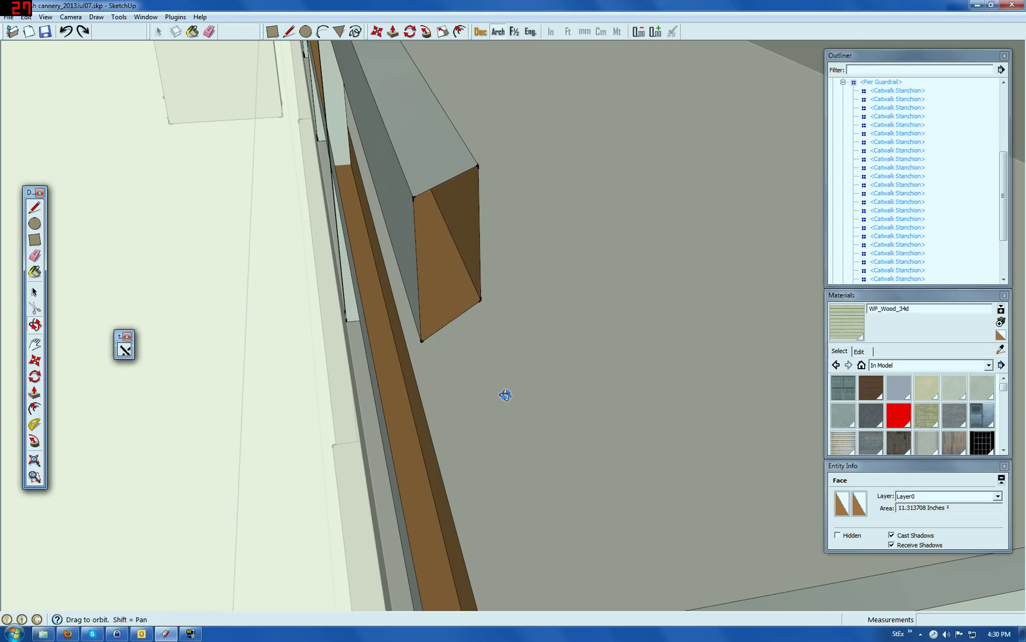
Select the long top rail's connected geometry and add the adjoining top rail around the far corner to the selection.
drag(461, 291, 516, 260)
drag(584, 204, 708, 149)
drag(621, 144, 602, 259)
scroll(641, 246, up, 4)
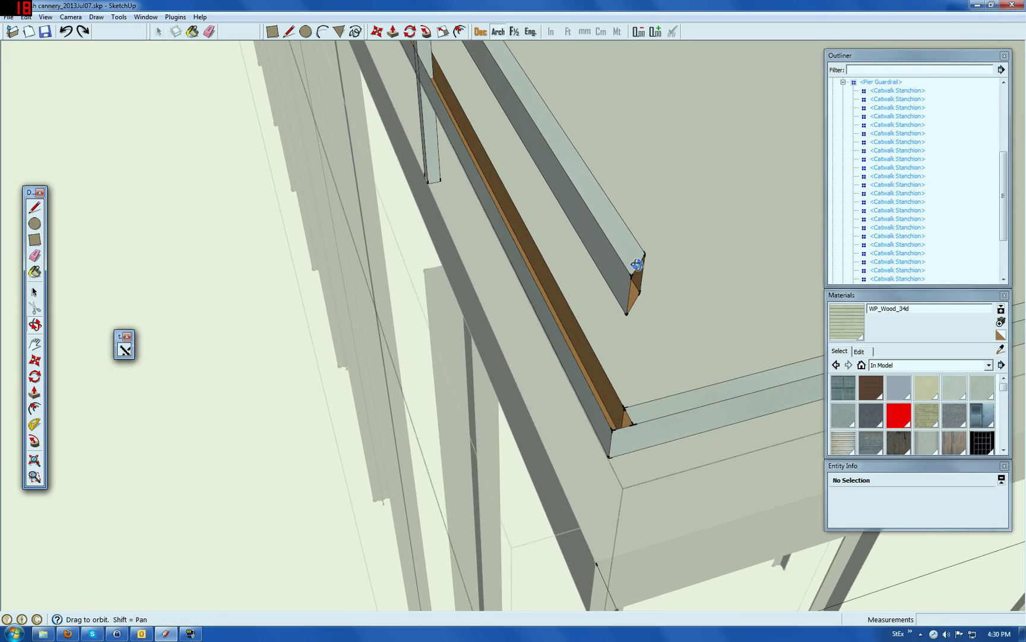
scroll(633, 279, up, 2)
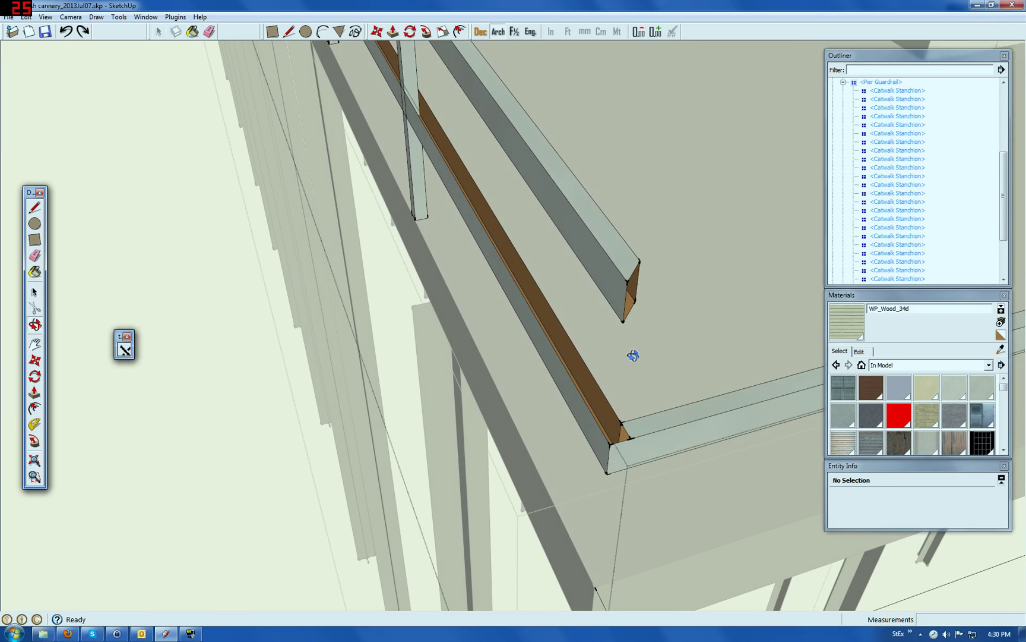
click(34, 291)
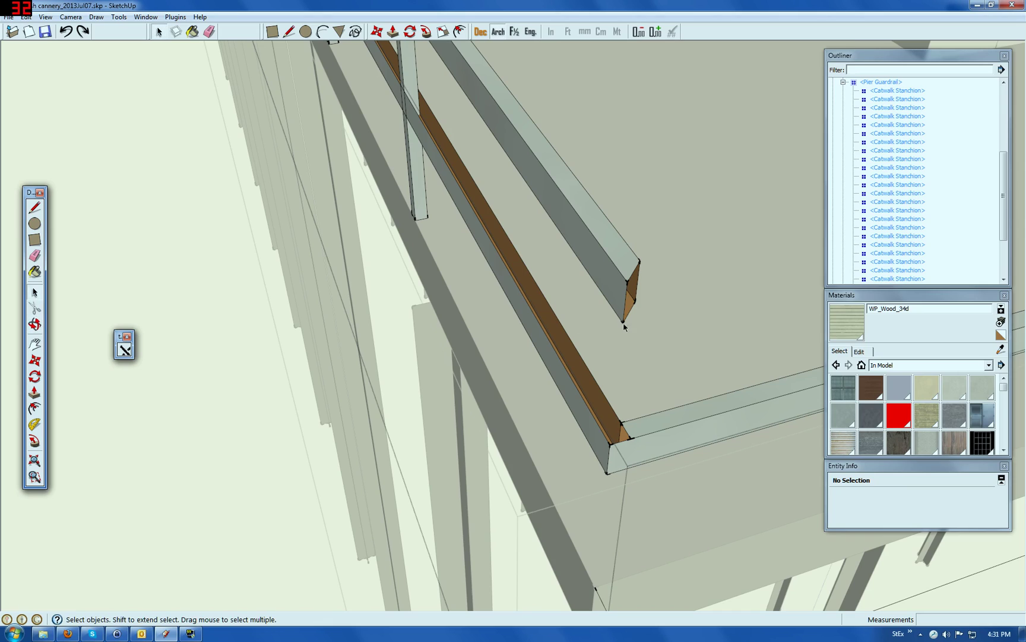
drag(600, 215, 601, 216)
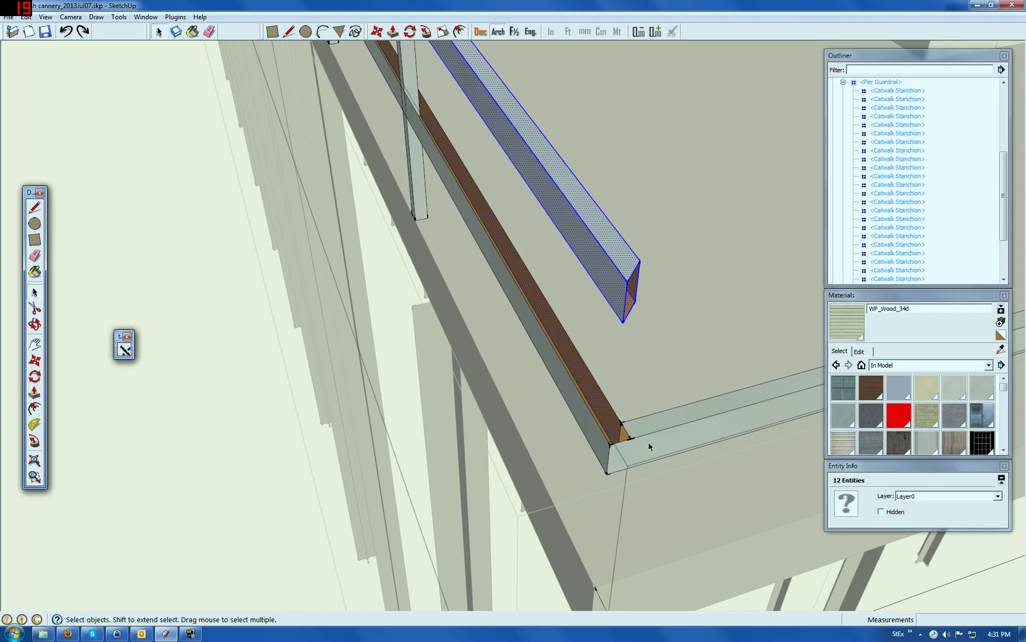
scroll(649, 446, down, 10)
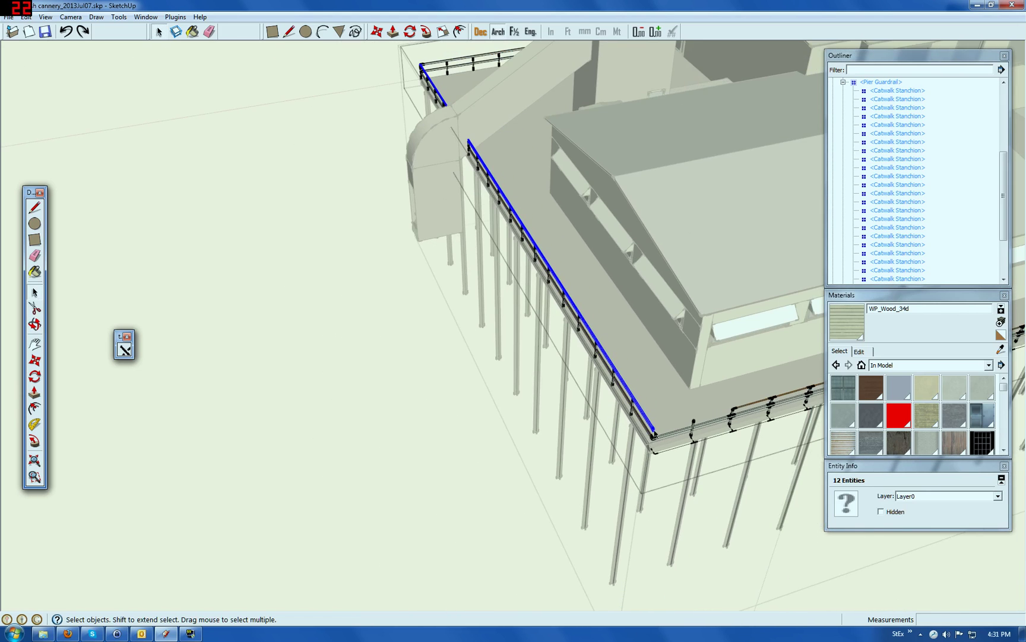
scroll(398, 76, up, 10)
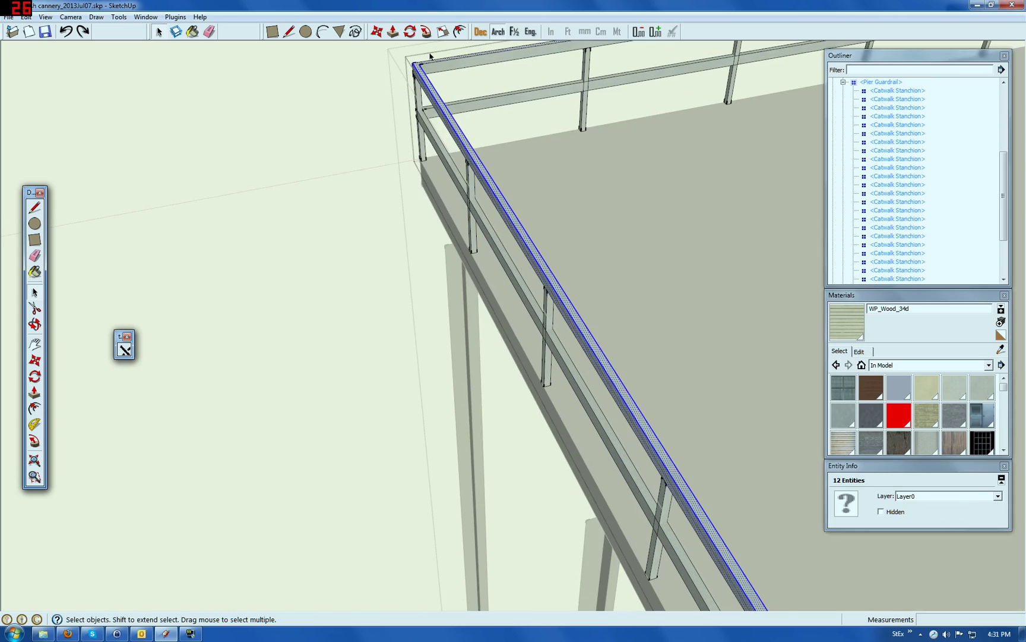
scroll(417, 106, down, 2)
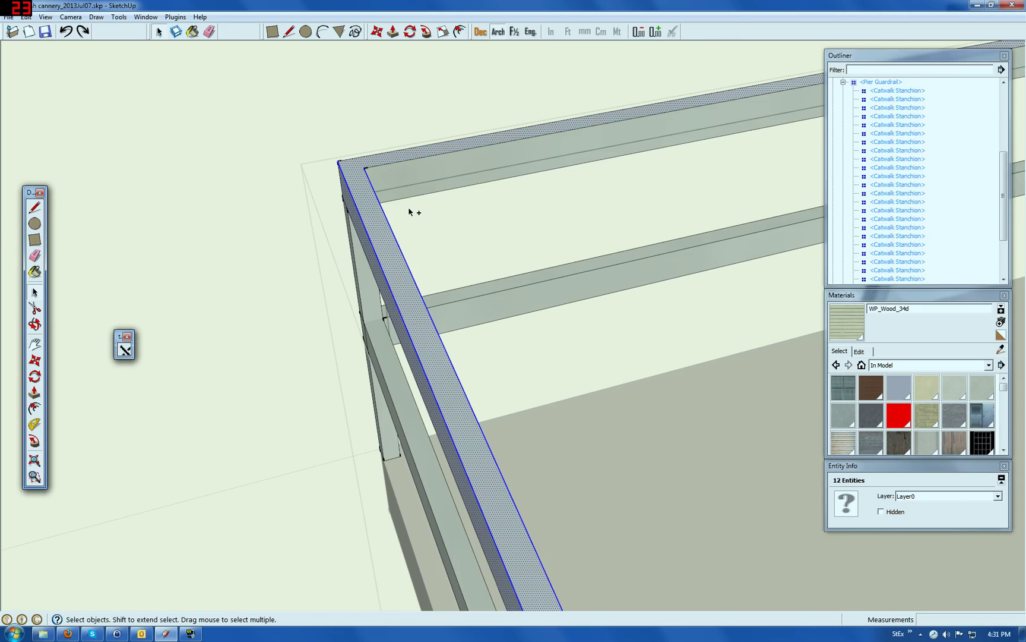
ctrl+drag(327, 130, 379, 144)
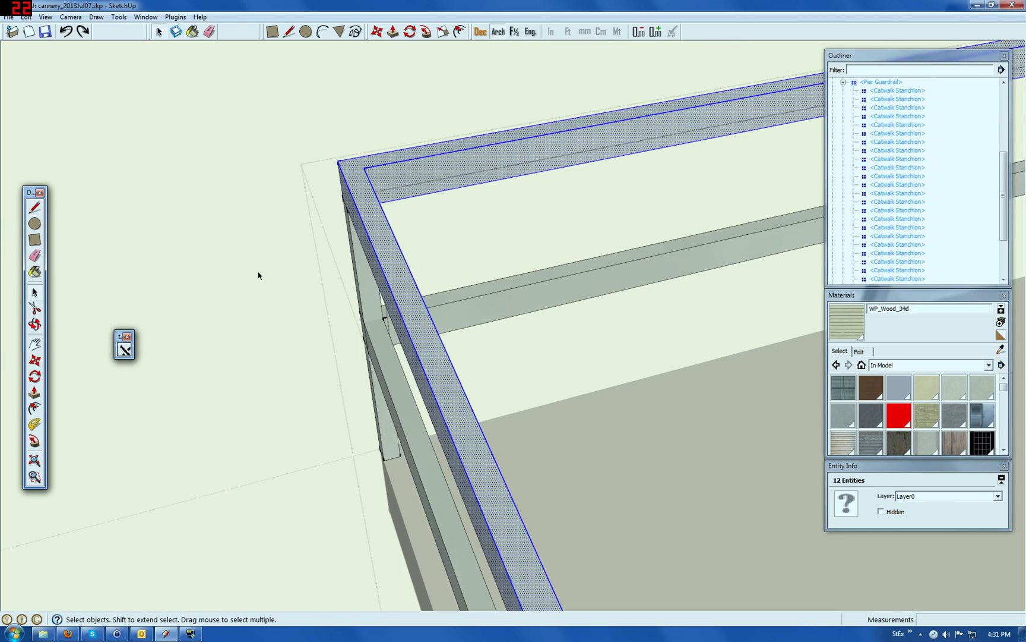
Make the selected rail geometry a component named Dock_Railing, replacing the selection with the component.
click(35, 324)
drag(412, 310, 611, 327)
scroll(611, 327, down, 10)
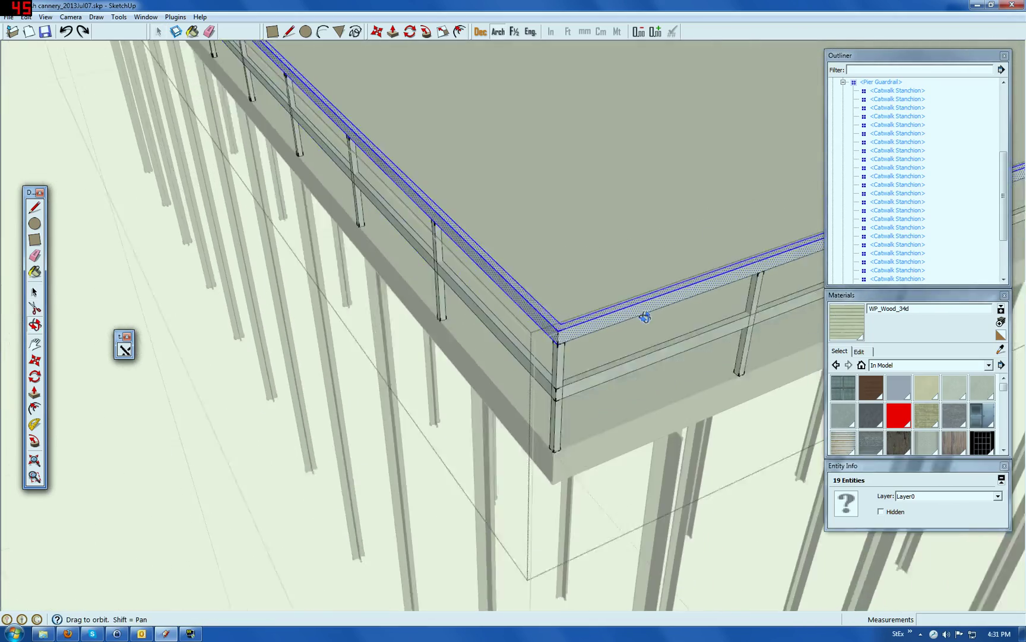
scroll(623, 360, up, 8)
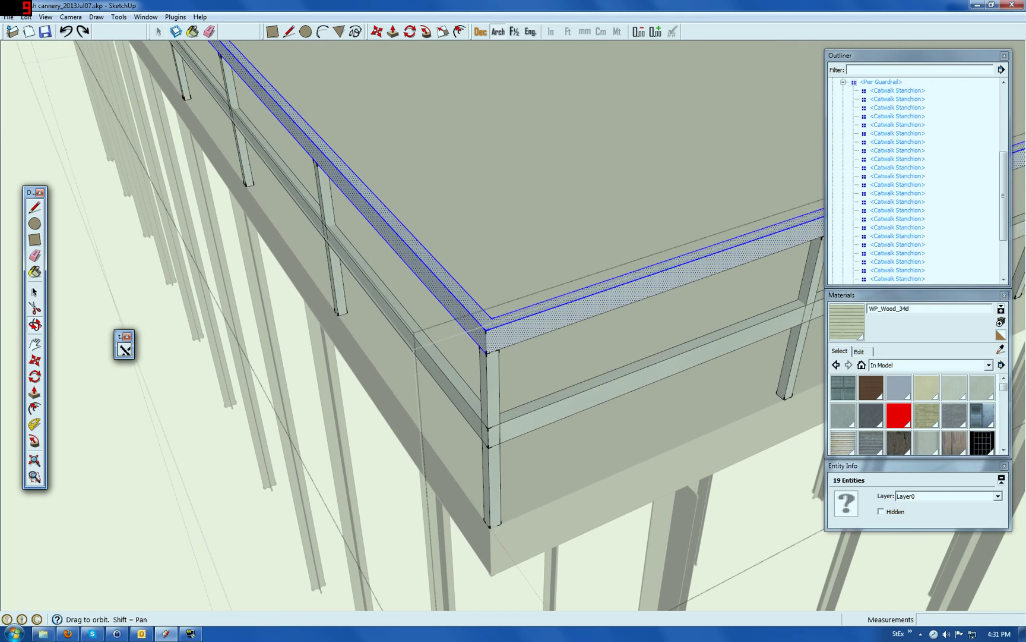
key(g)
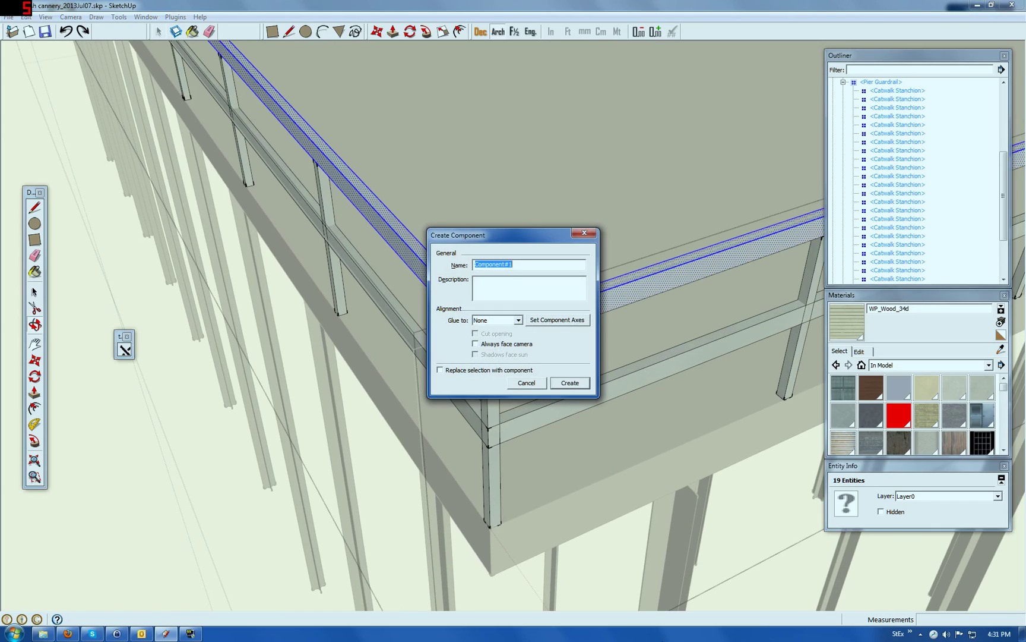
text(Dock_Railing)
click(495, 370)
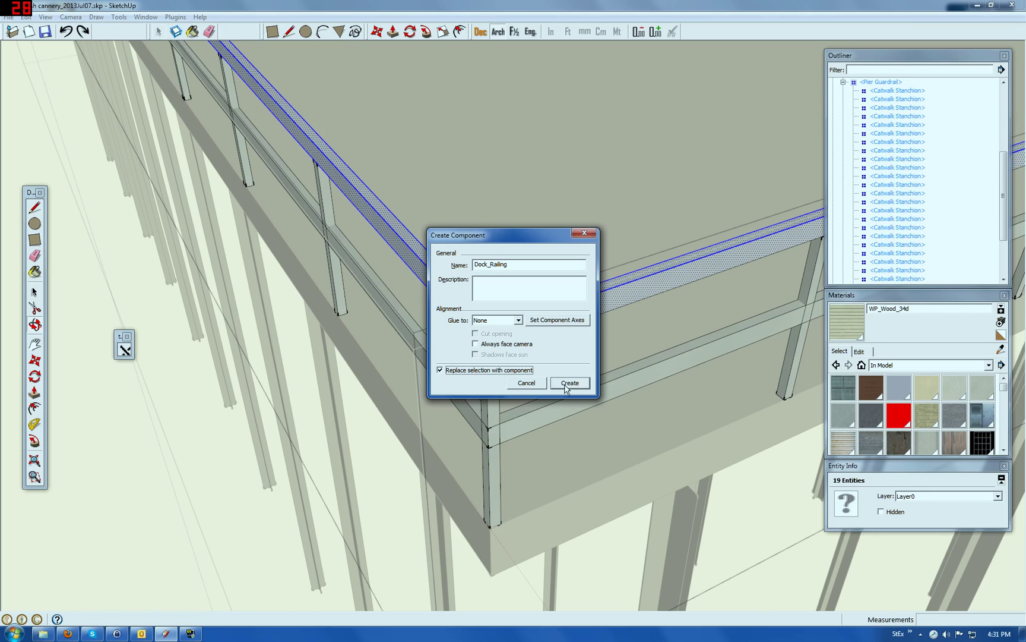
click(568, 383)
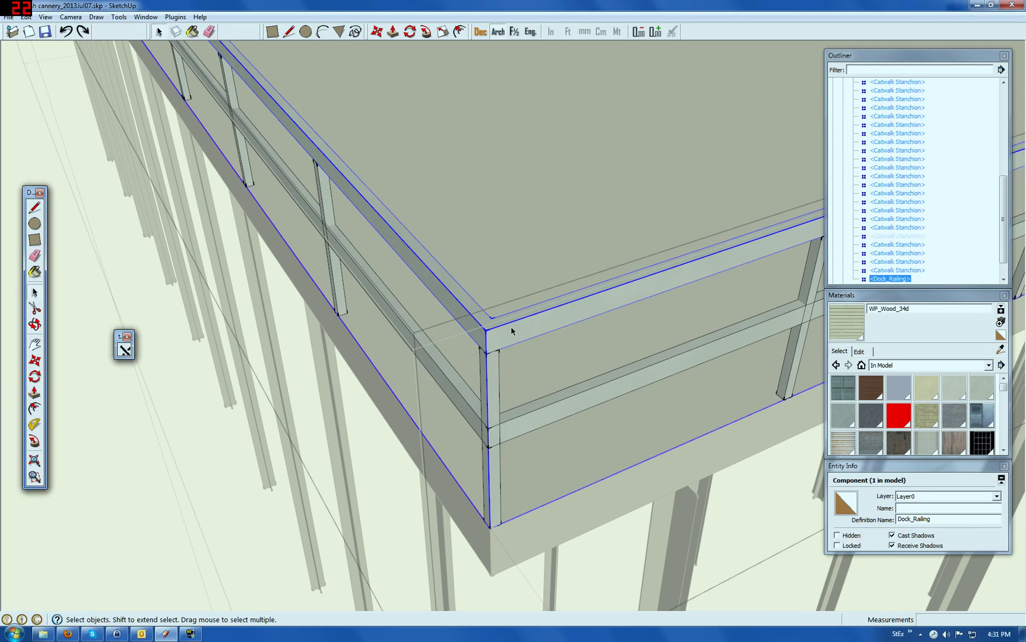
Open Dock_Railing for editing to check its faces at the corner, close it, and view its full extent along the pier.
right_click(513, 327)
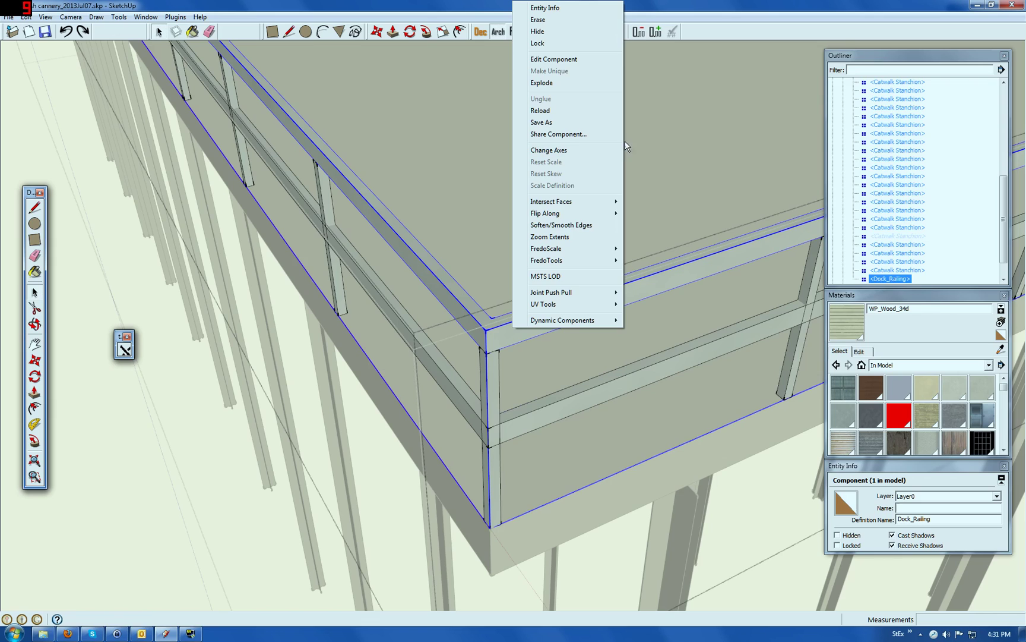
click(580, 62)
click(495, 324)
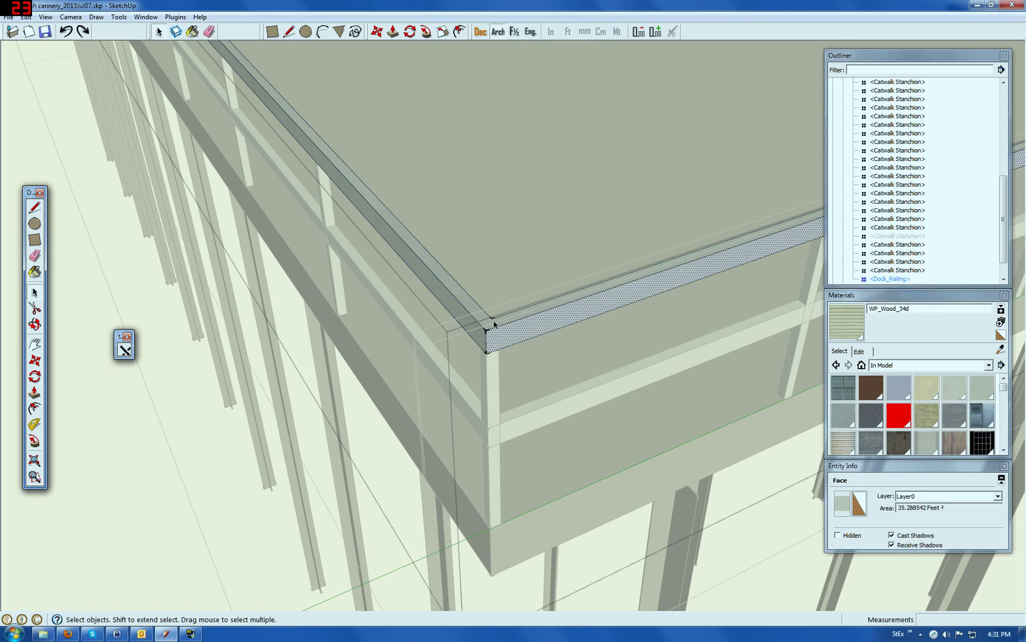
click(518, 259)
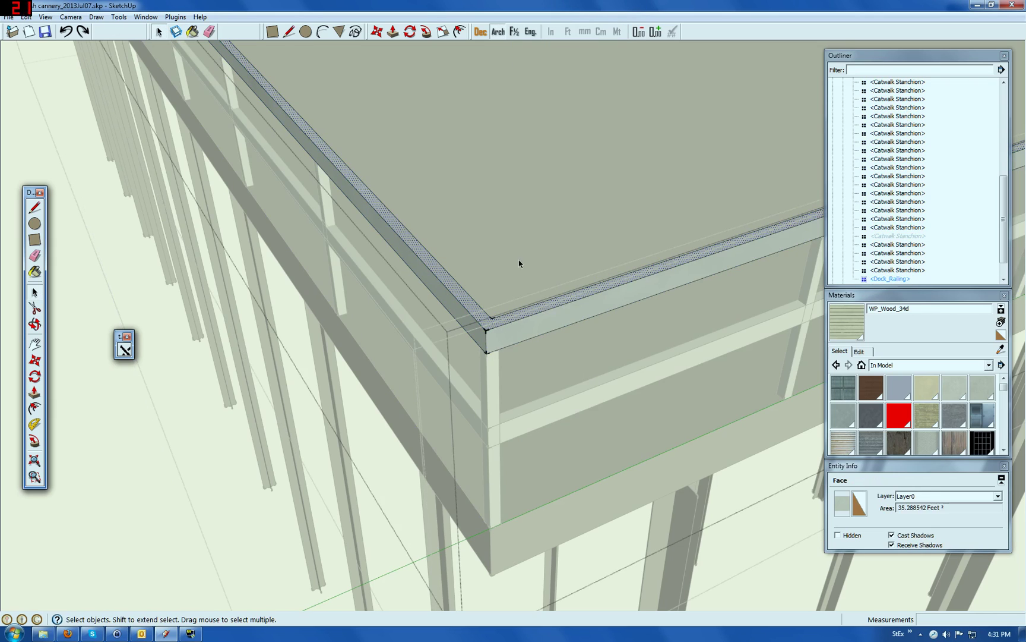
click(163, 448)
click(489, 343)
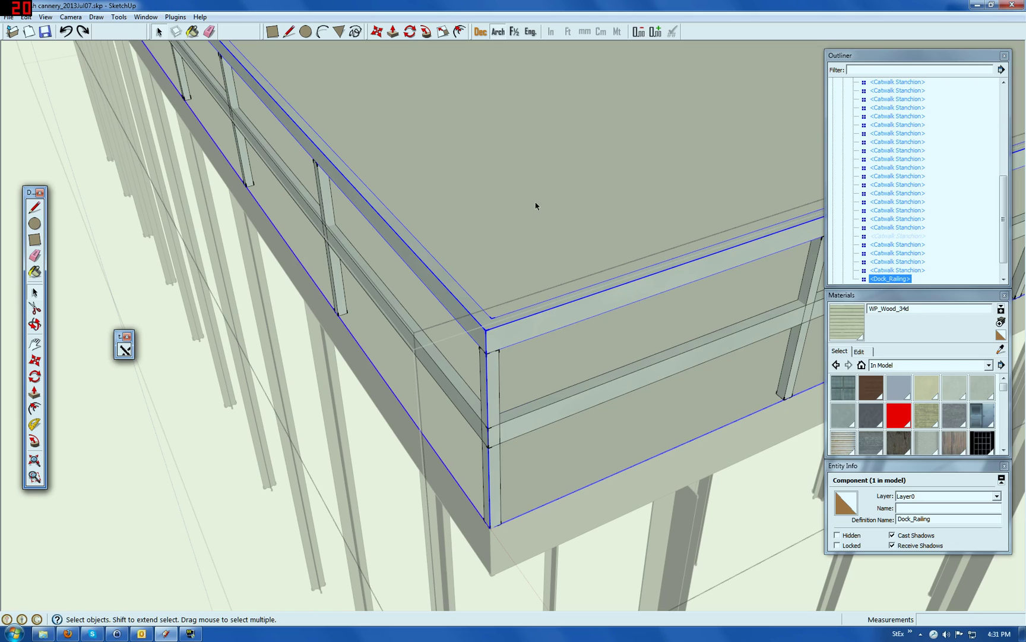
click(488, 282)
scroll(478, 255, down, 5)
click(402, 156)
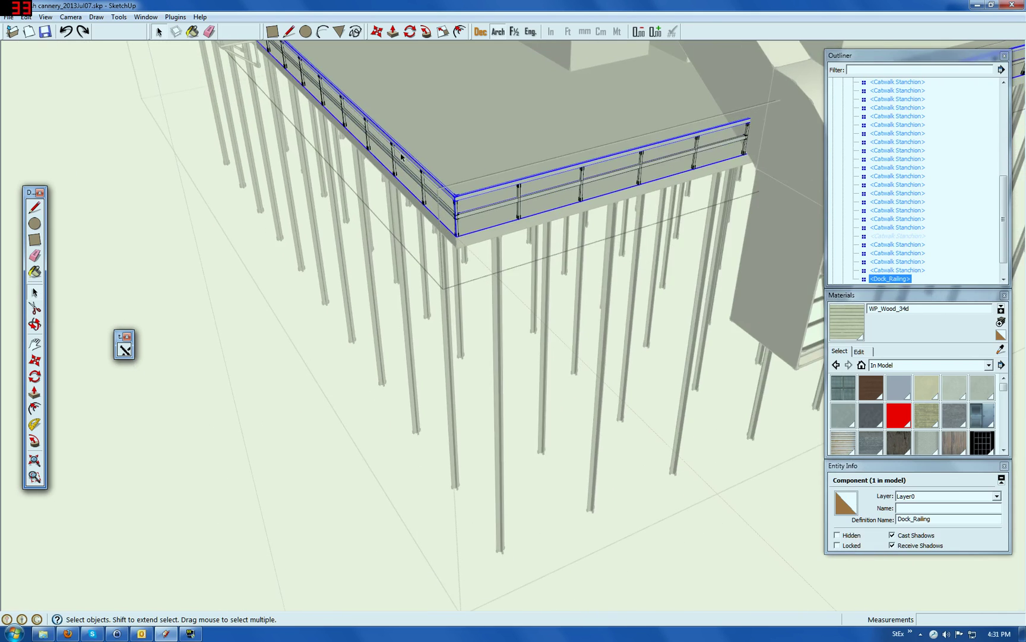
scroll(337, 161, down, 6)
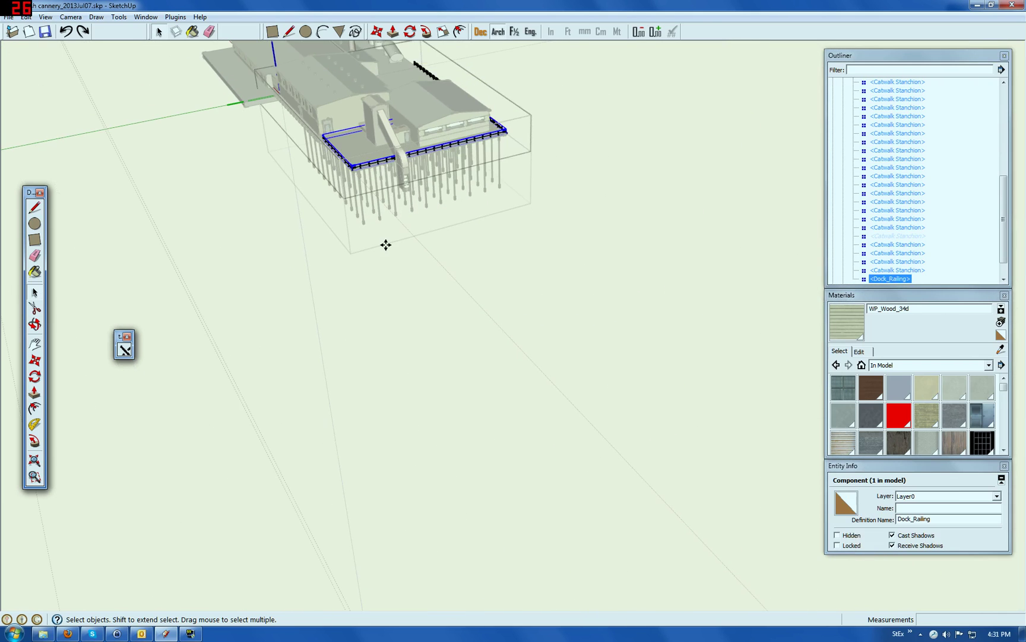
Copy Dock_Railing from the pier to the open space in front of it and open the copy for editing.
click(388, 250)
key(ctrl)
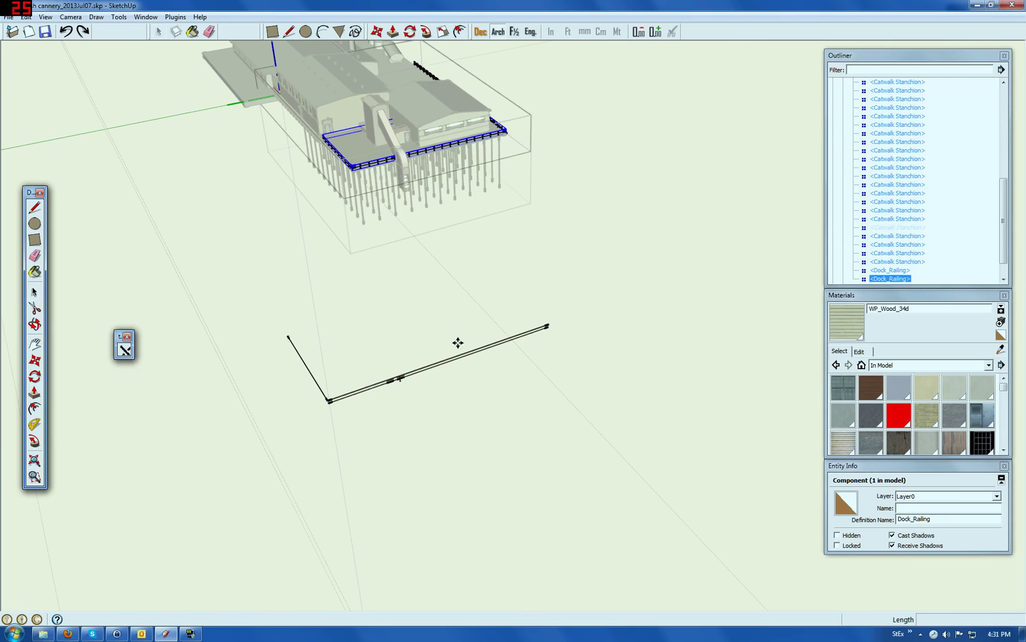
click(328, 392)
scroll(327, 393, up, 10)
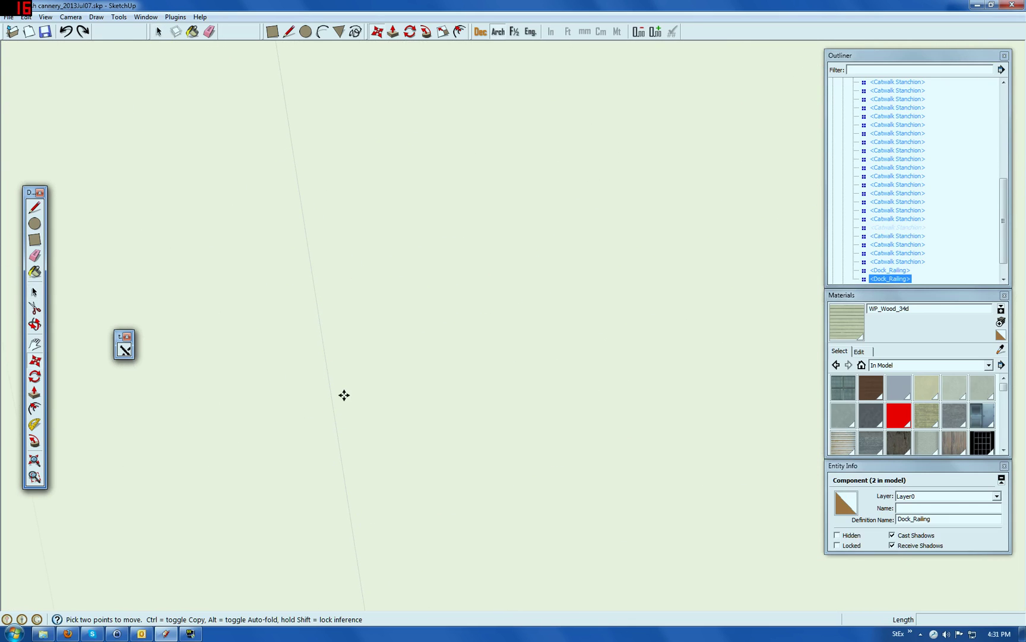
right_click(378, 383)
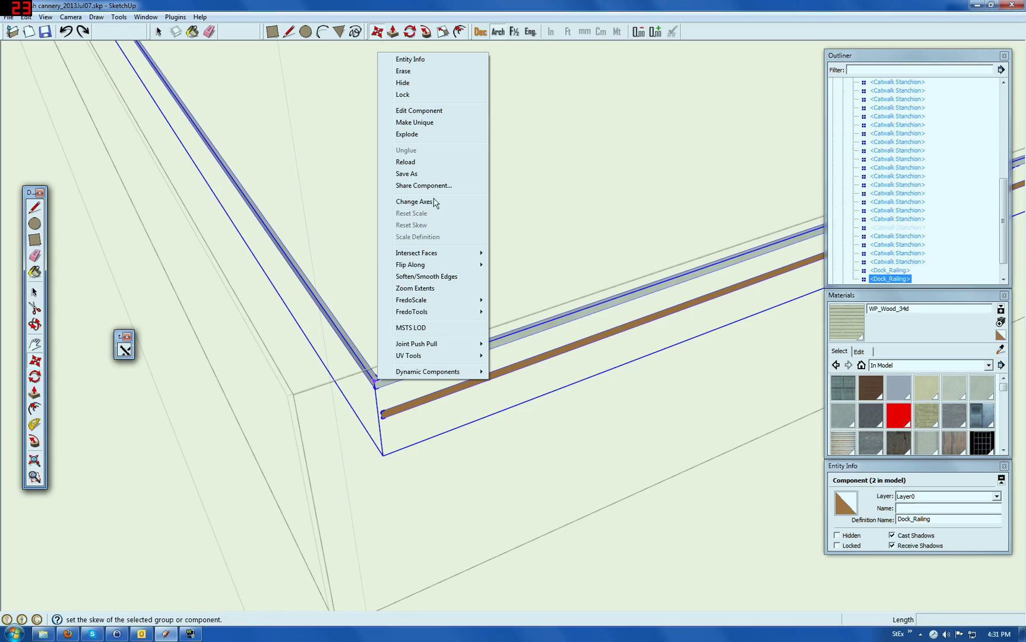
click(410, 110)
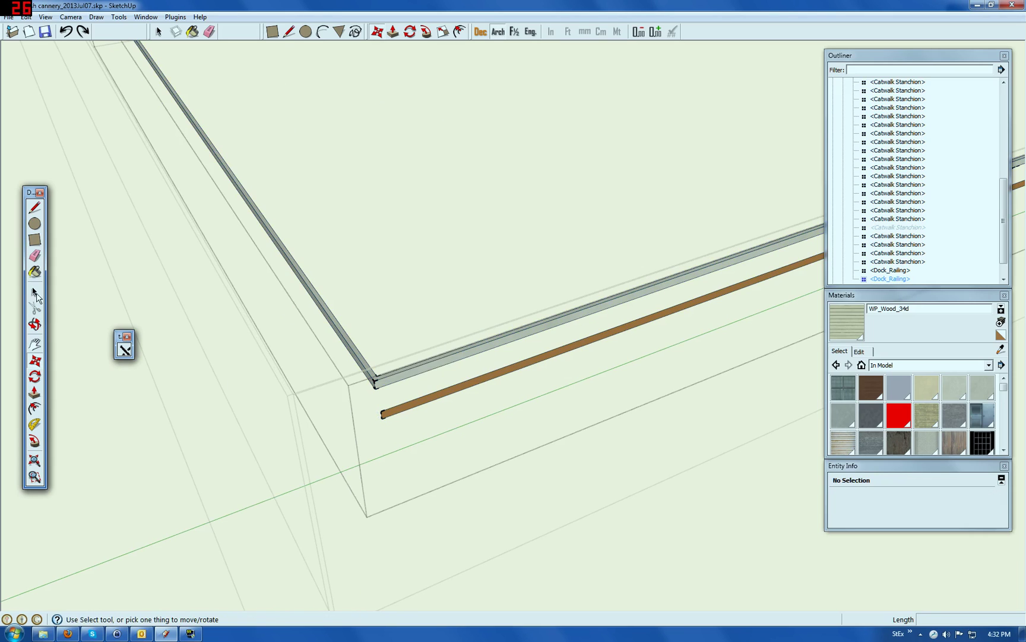
Erase the long lower rail and the leftover stanchion pieces beneath the top rail in the copied railing.
click(35, 256)
click(386, 411)
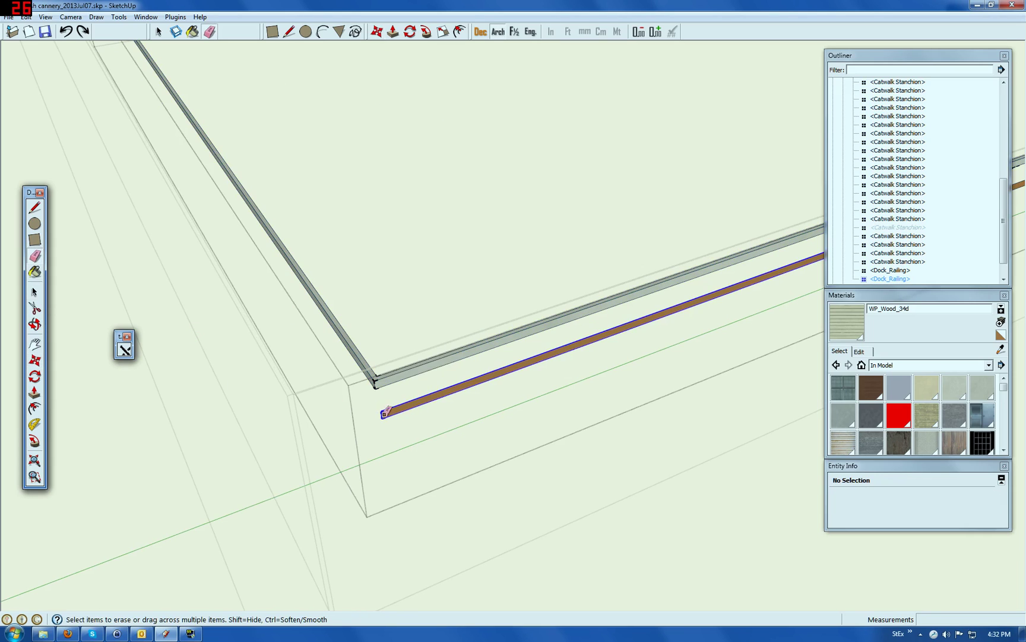
middle_drag(366, 361, 534, 337)
scroll(674, 273, up, 6)
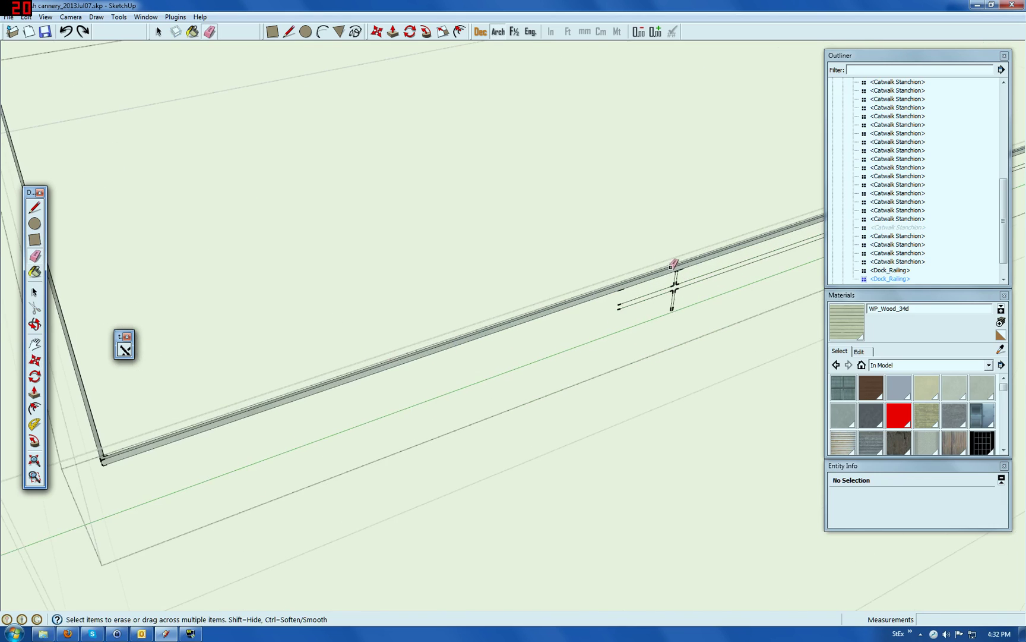
scroll(680, 260, down, 4)
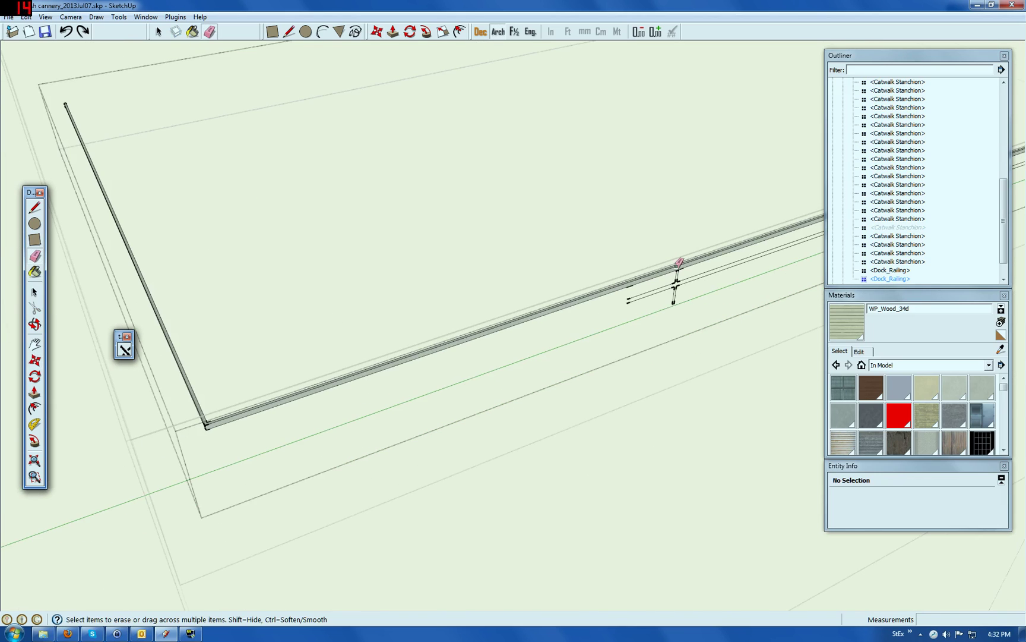
scroll(679, 261, up, 2)
mouse_move(679, 287)
mouse_down()
mouse_move(671, 315)
mouse_move(634, 334)
mouse_up()
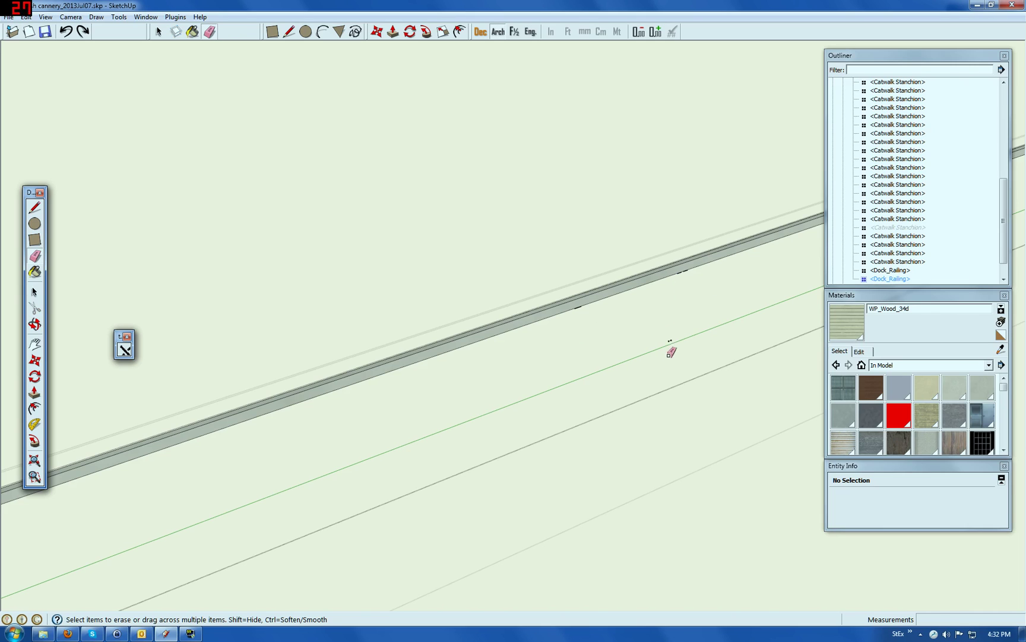
Erase the loose edges at the gap in the underside of the long top rail.
scroll(271, 380, down, 3)
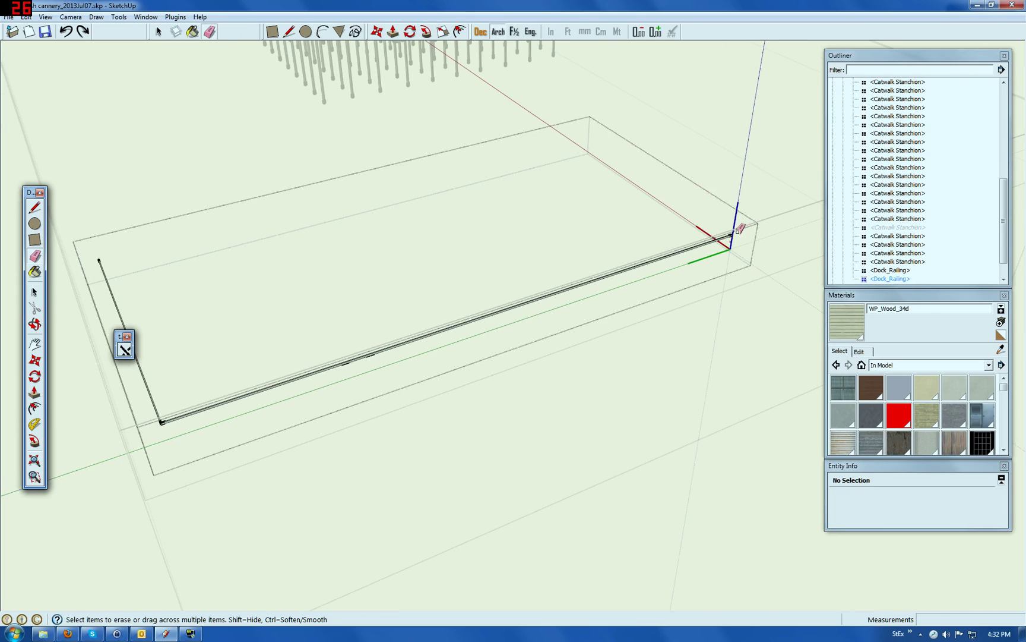
scroll(738, 231, up, 3)
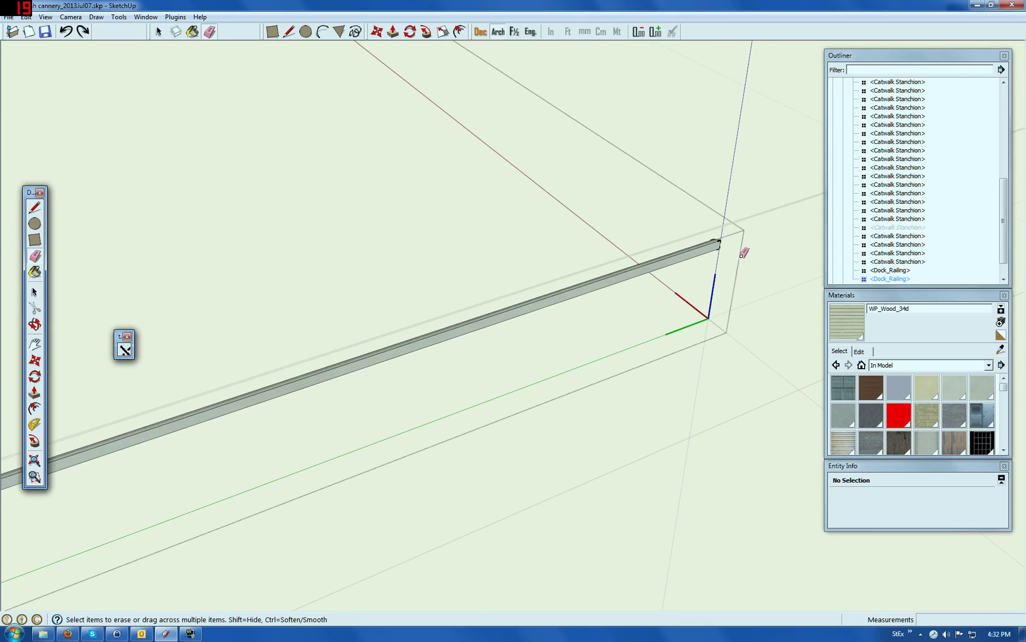
scroll(738, 248, down, 3)
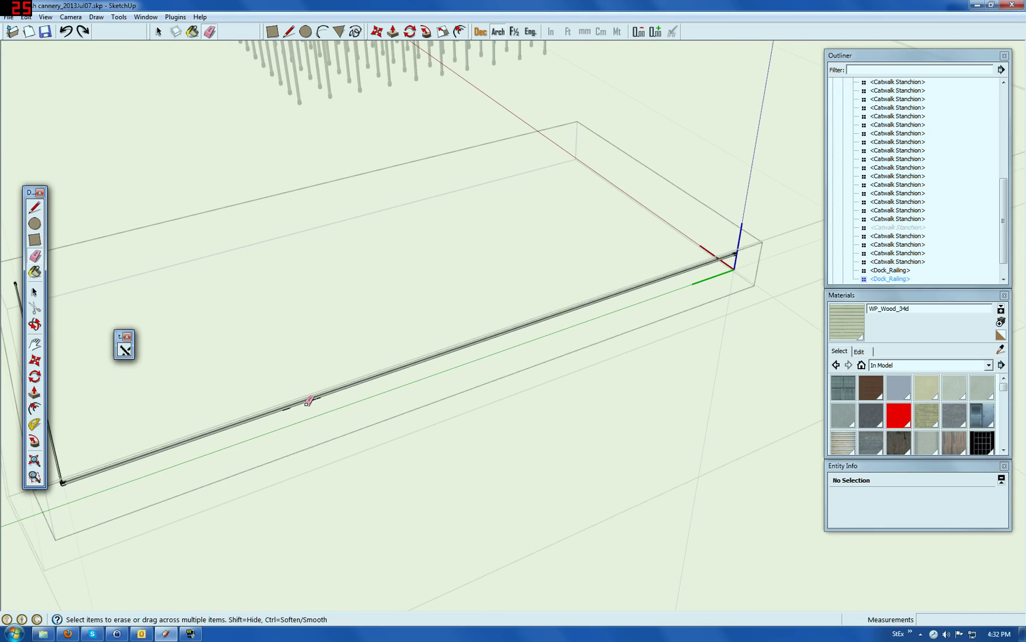
scroll(307, 402, up, 5)
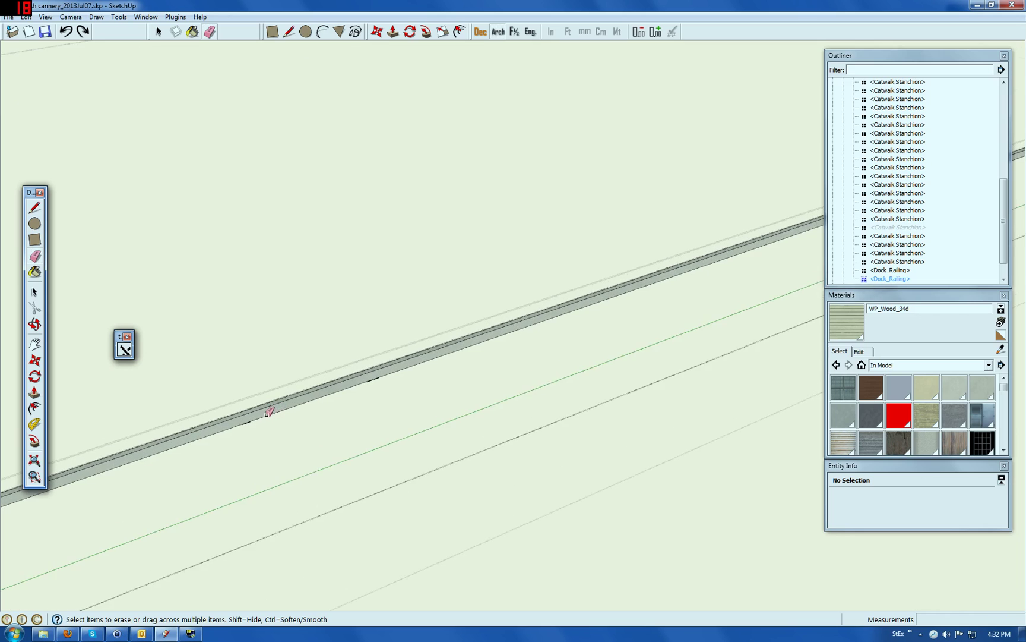
scroll(269, 411, up, 4)
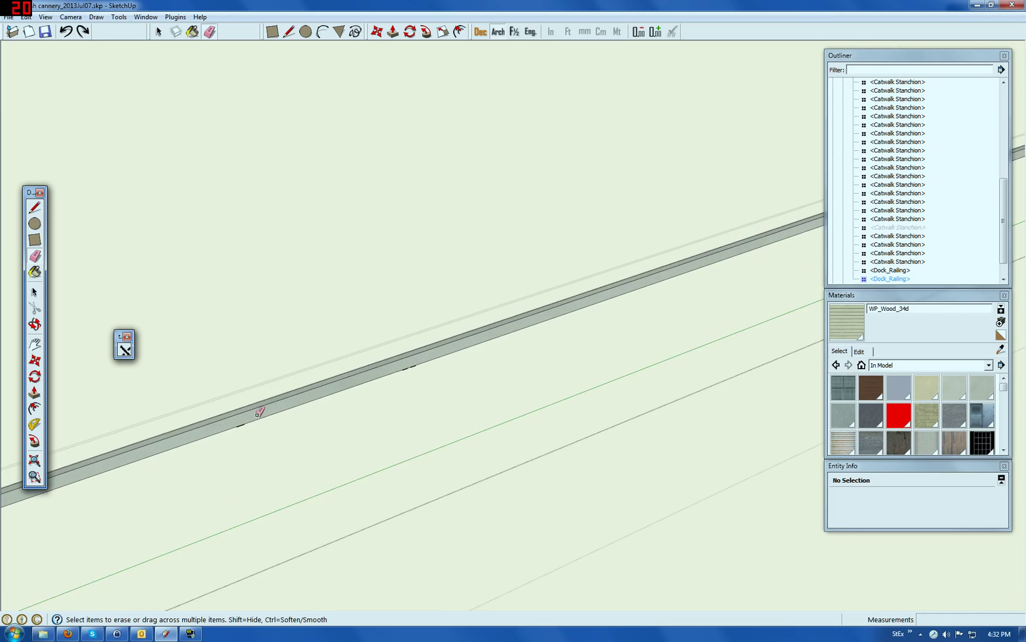
click(34, 325)
drag(257, 412, 337, 248)
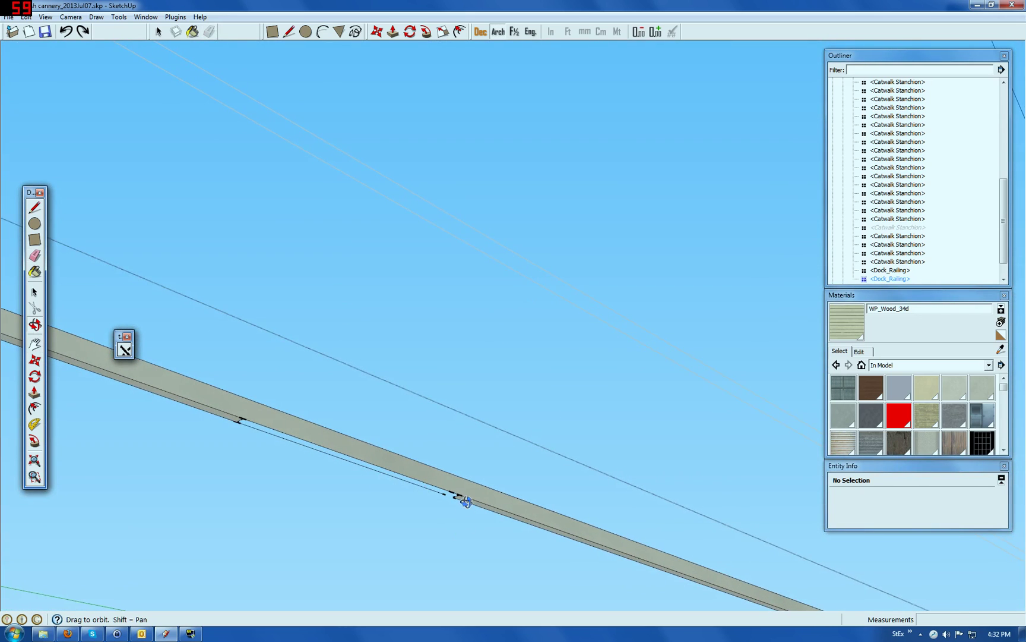
drag(467, 502, 441, 473)
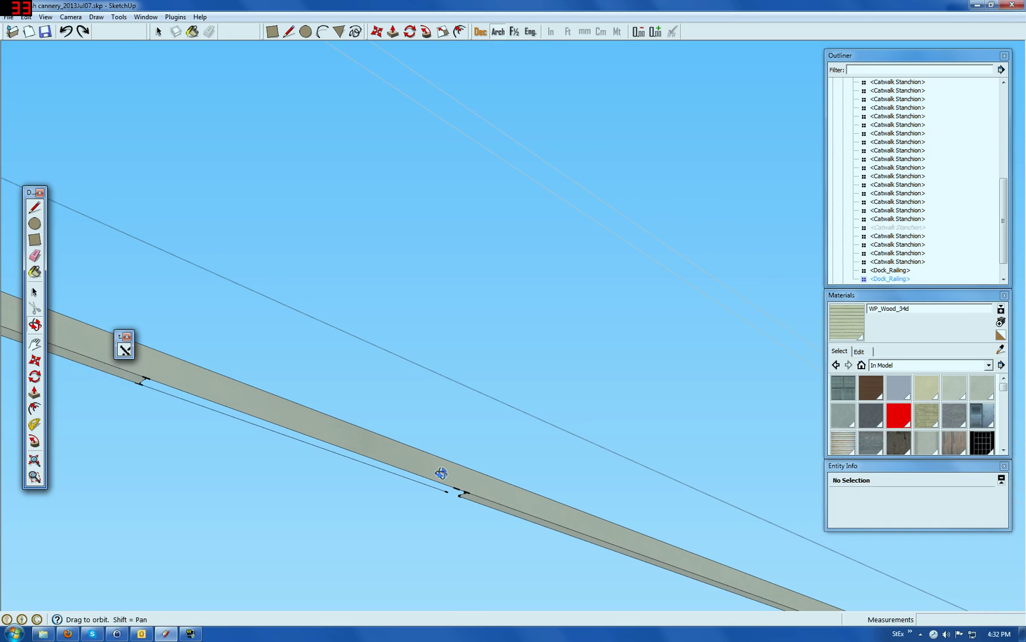
click(35, 255)
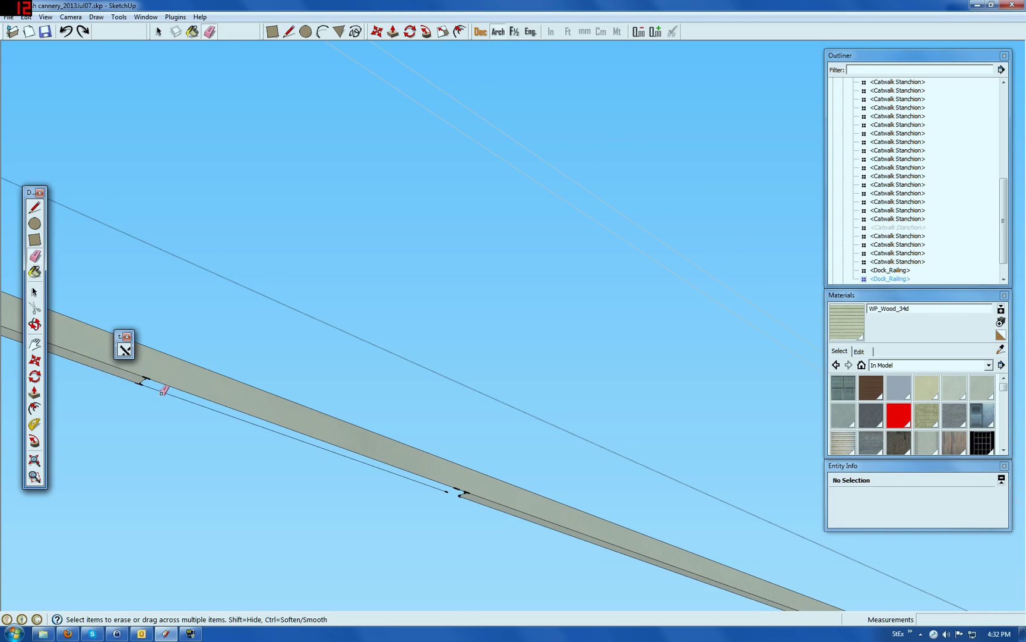
click(160, 391)
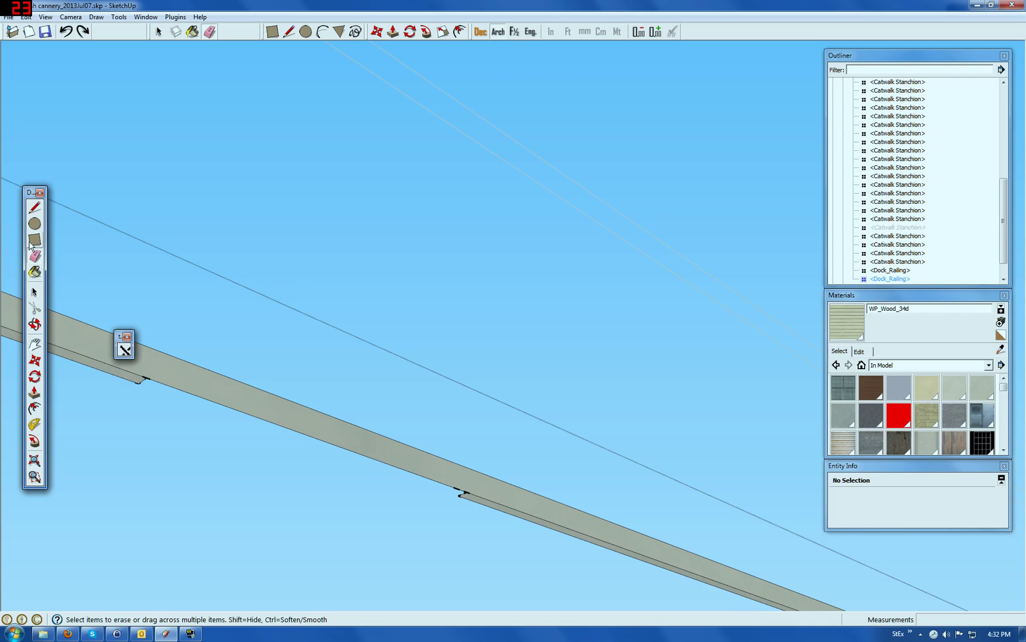
click(35, 207)
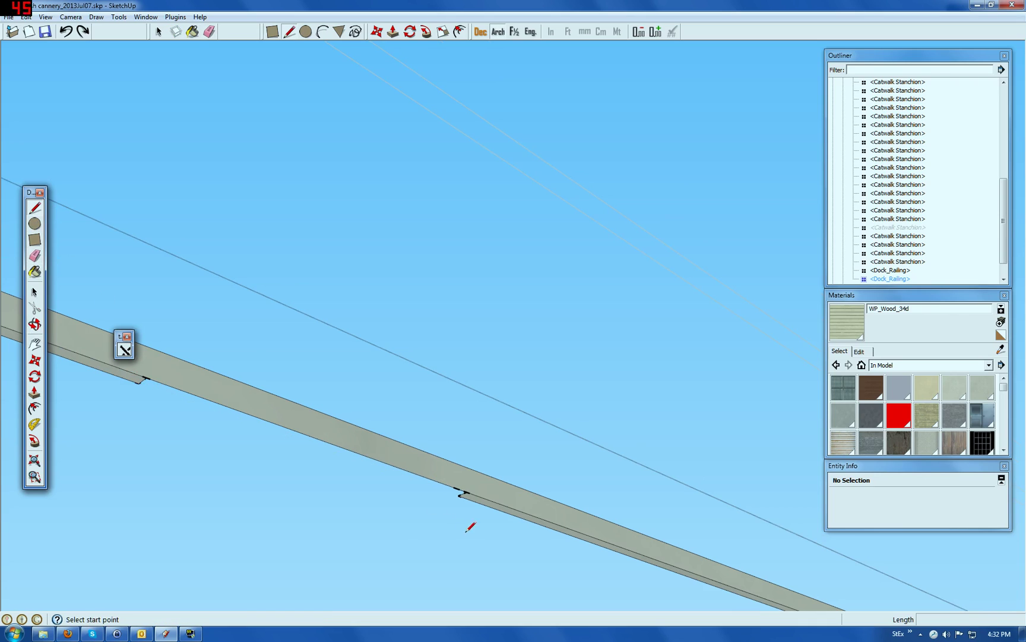
click(458, 488)
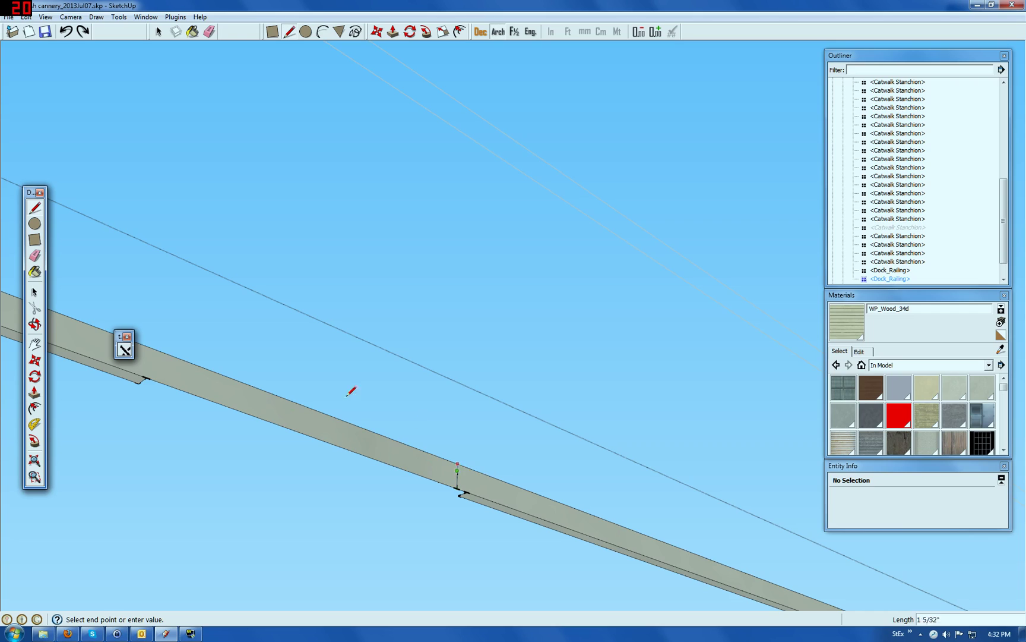
click(35, 256)
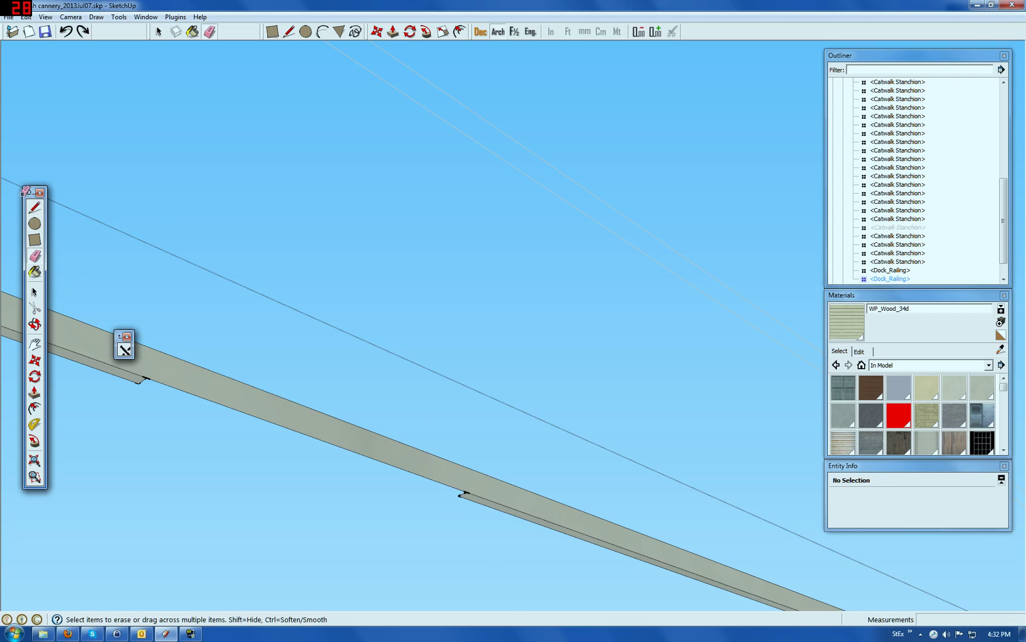
Draw a line about 4' 2 45/64" long across the open gap to close the underside of the top rail.
click(127, 351)
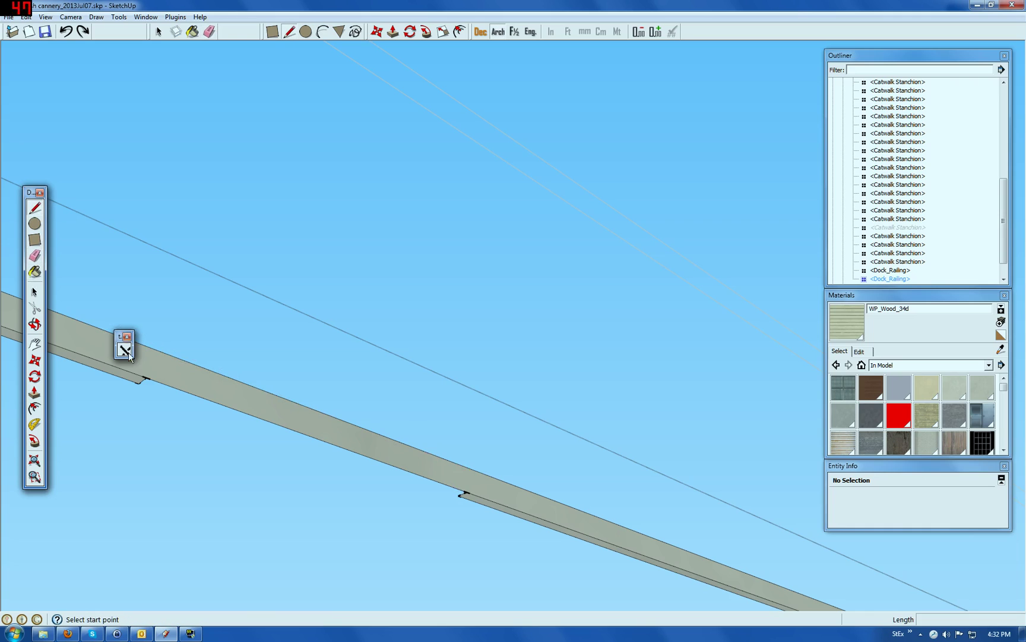
click(139, 383)
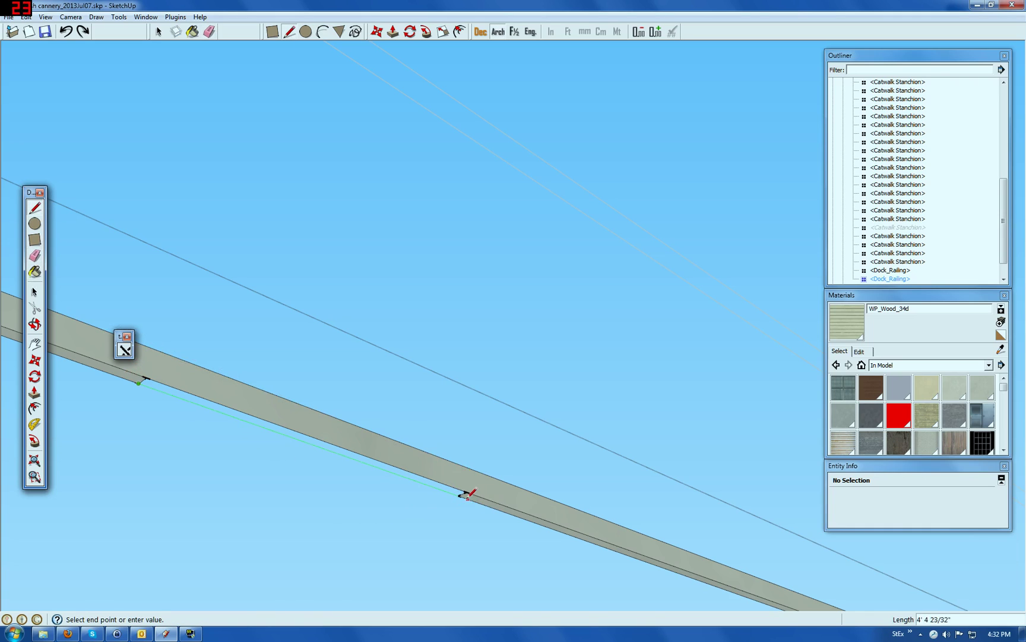
click(467, 494)
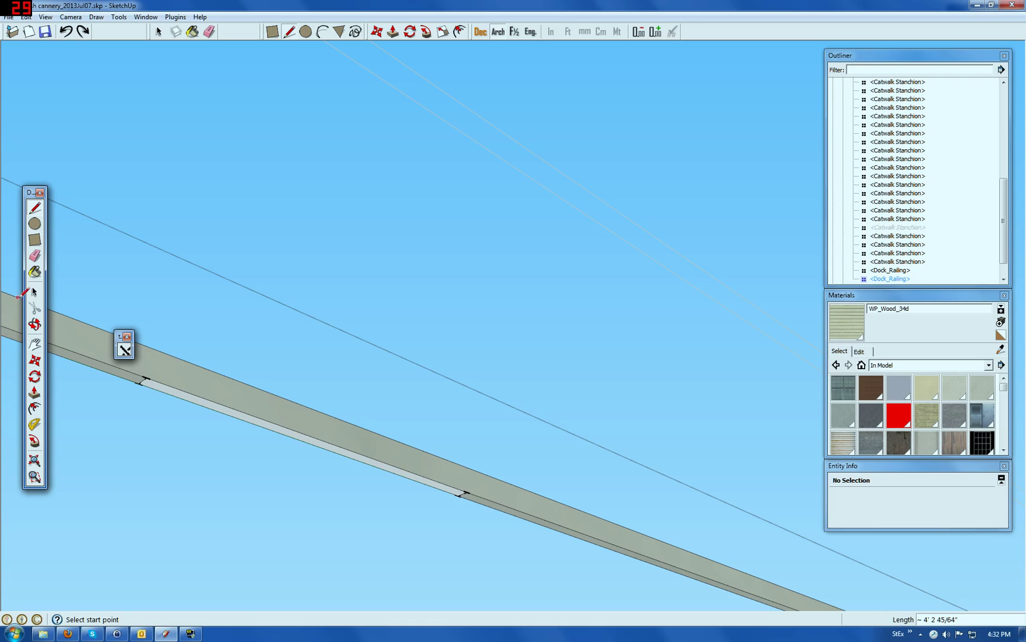
Erase the two short cross edges at the ends of the patched underside so it merges with the rail.
click(34, 292)
scroll(145, 378, up, 3)
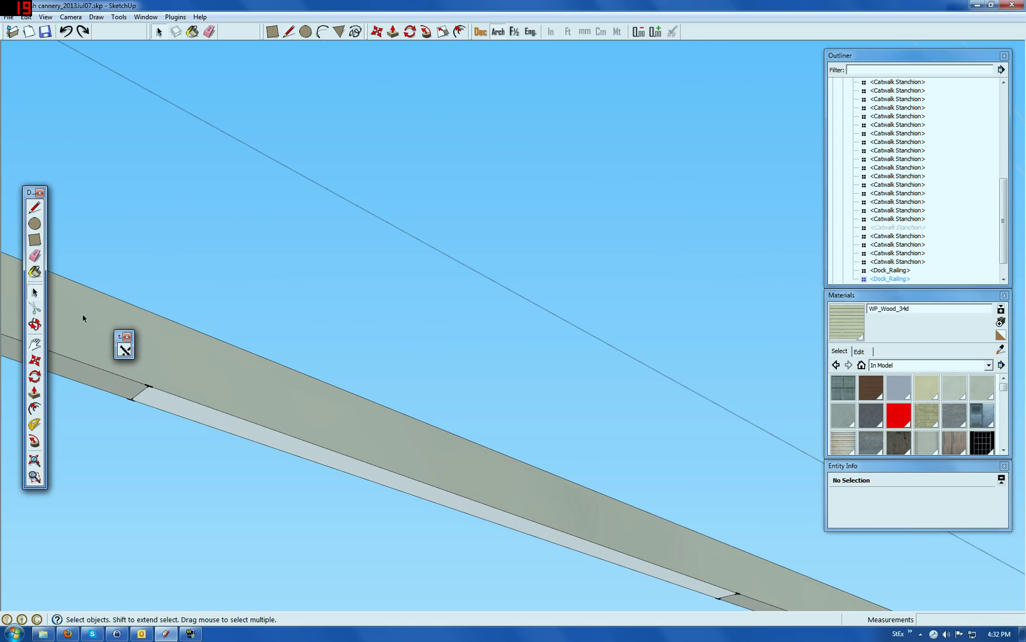
click(34, 256)
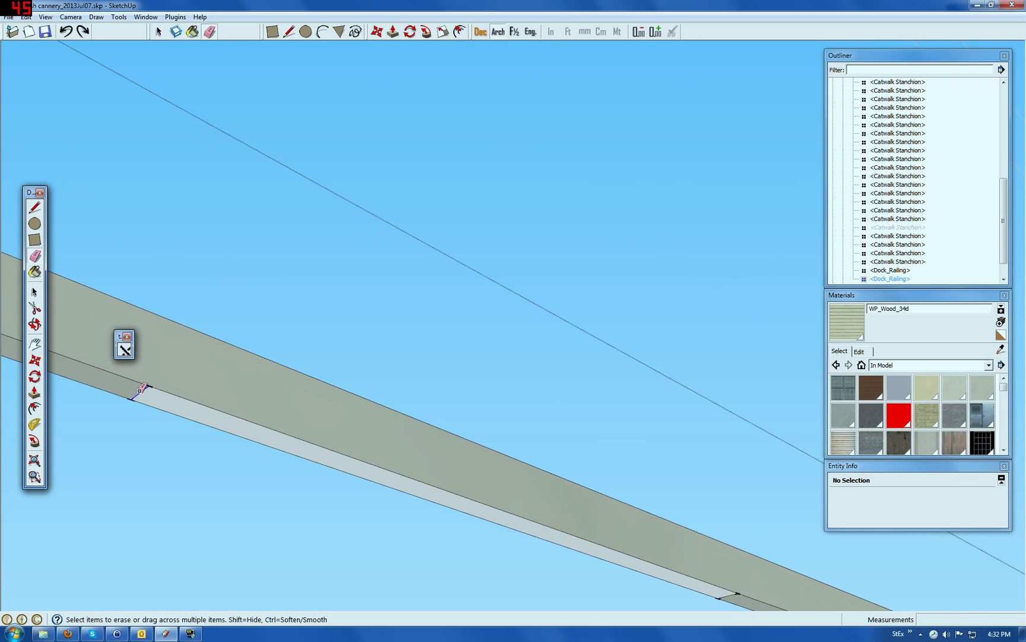
click(142, 392)
scroll(588, 531, up, 2)
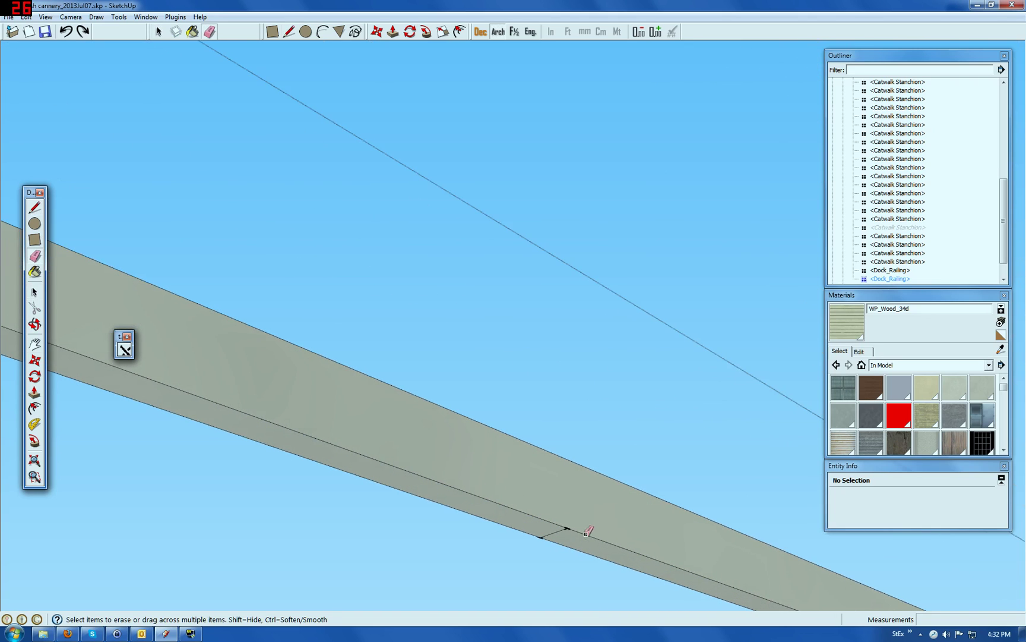
click(553, 532)
Paint the unpainted long face of the top rail with the SLW_Off_White_C material.
middle_drag(285, 406, 704, 534)
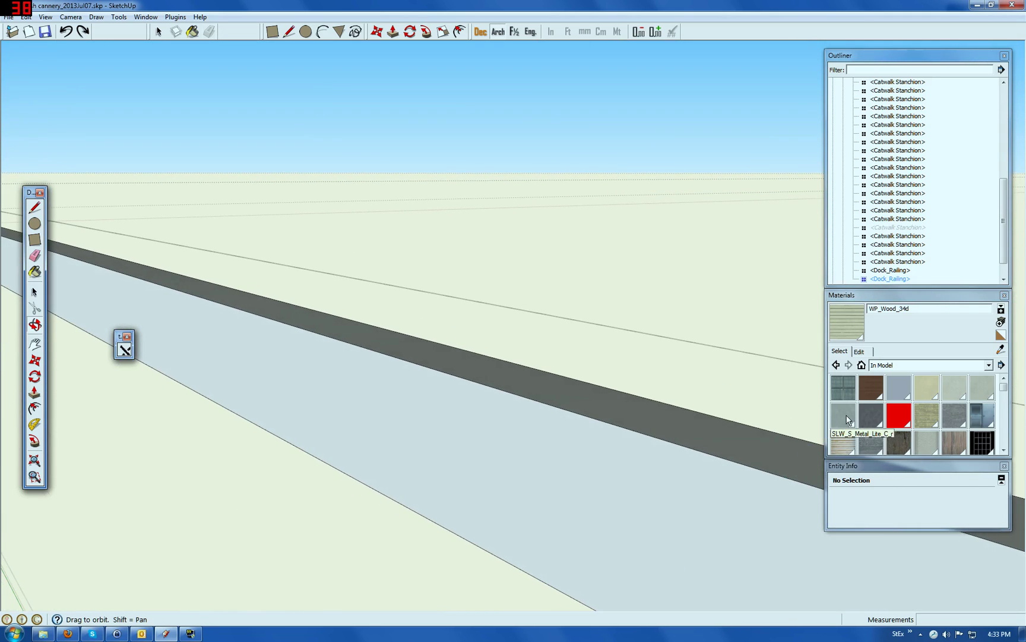
click(954, 386)
click(627, 530)
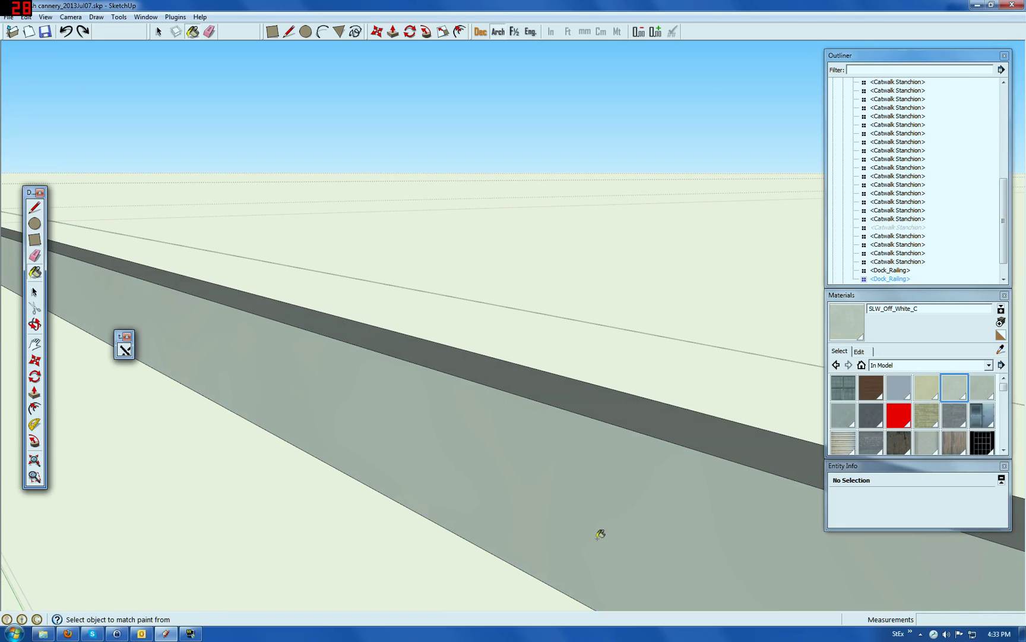
Inspect the remaining faces of the top rail around its corner and close the Dock_Railing copy.
click(35, 324)
drag(438, 415, 276, 462)
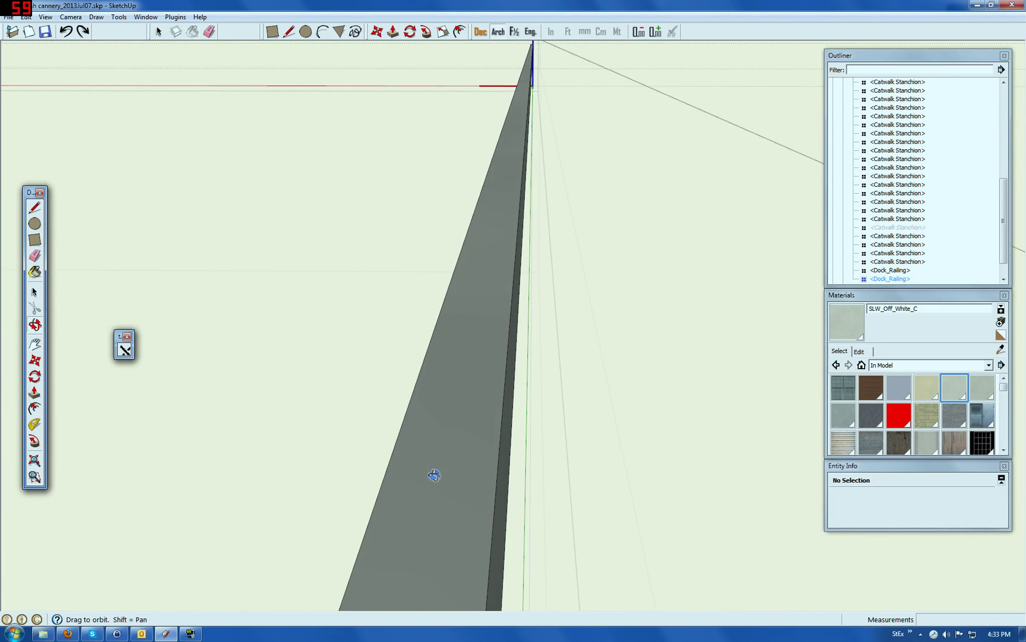
drag(433, 474, 393, 569)
drag(500, 543, 153, 529)
drag(353, 501, 371, 524)
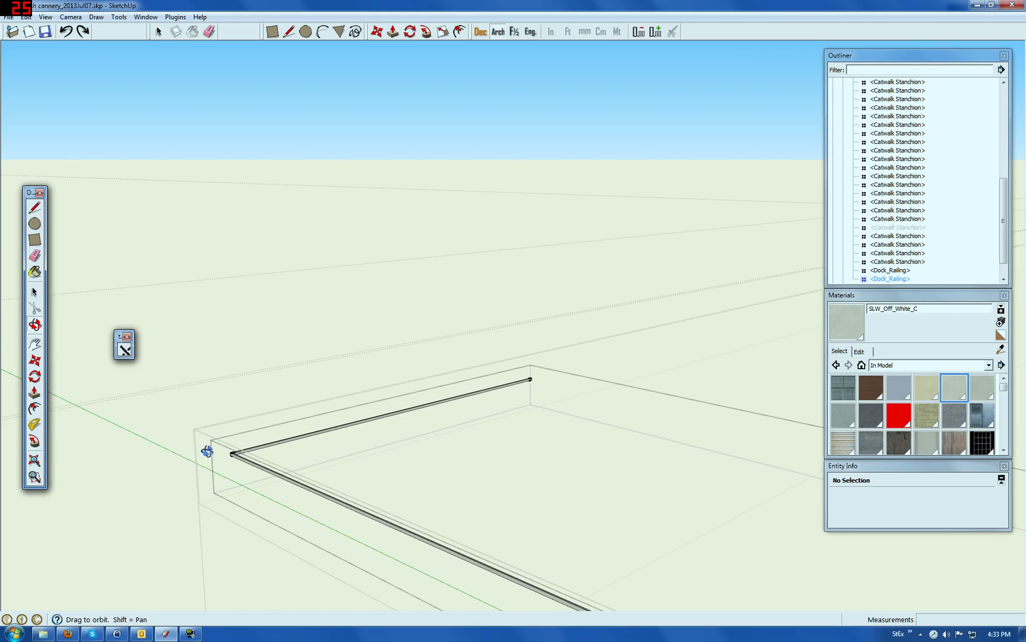
scroll(368, 504, down, 4)
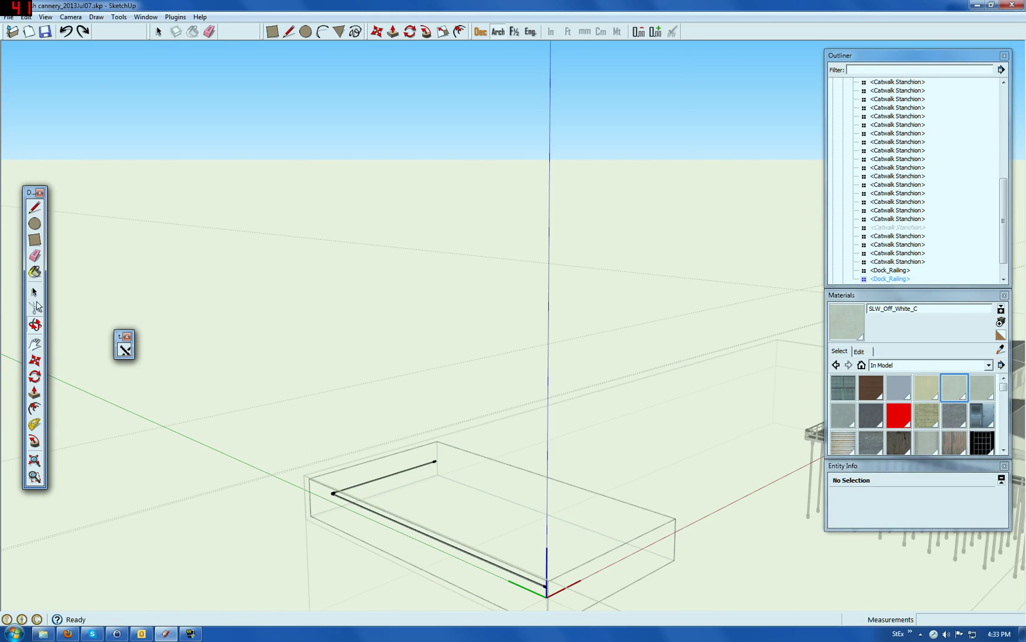
click(33, 292)
click(460, 606)
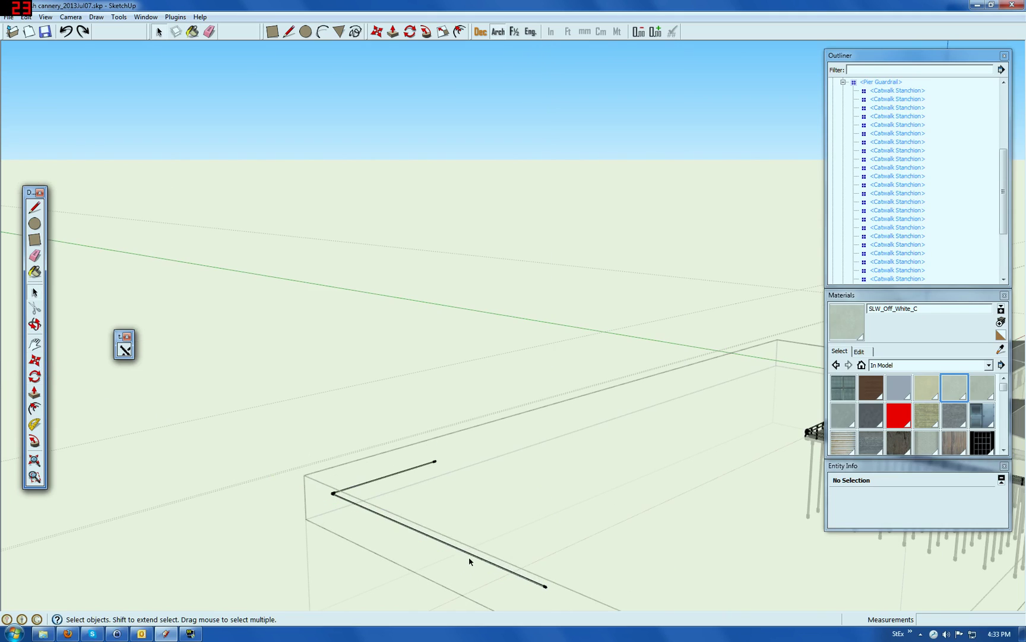
Check the extent of the Dock_Railing copy and examine the guardrail at the pier's corner.
click(516, 575)
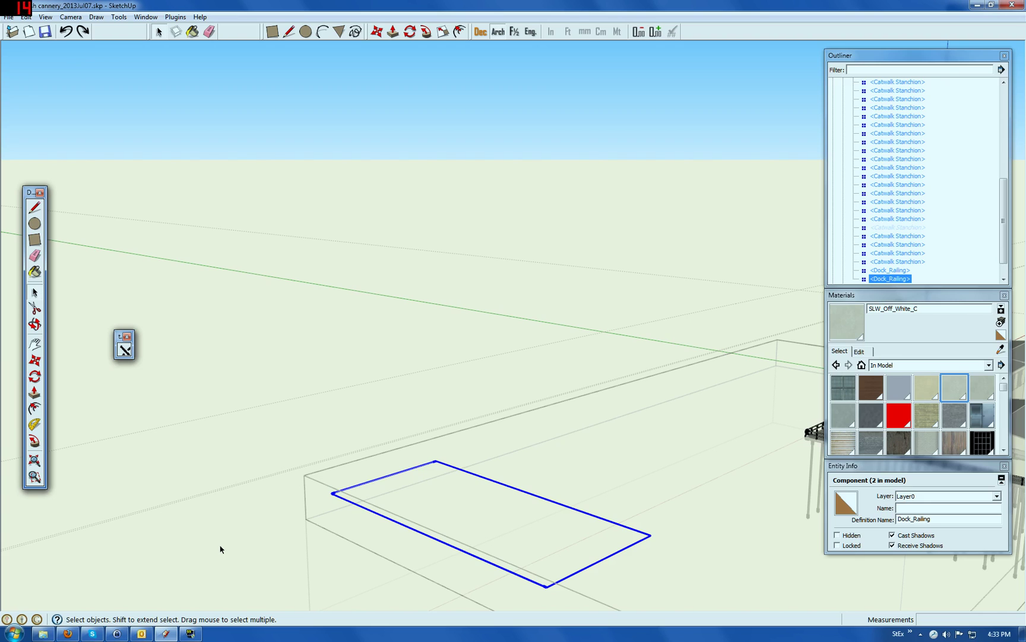
click(194, 520)
scroll(302, 507, down, 5)
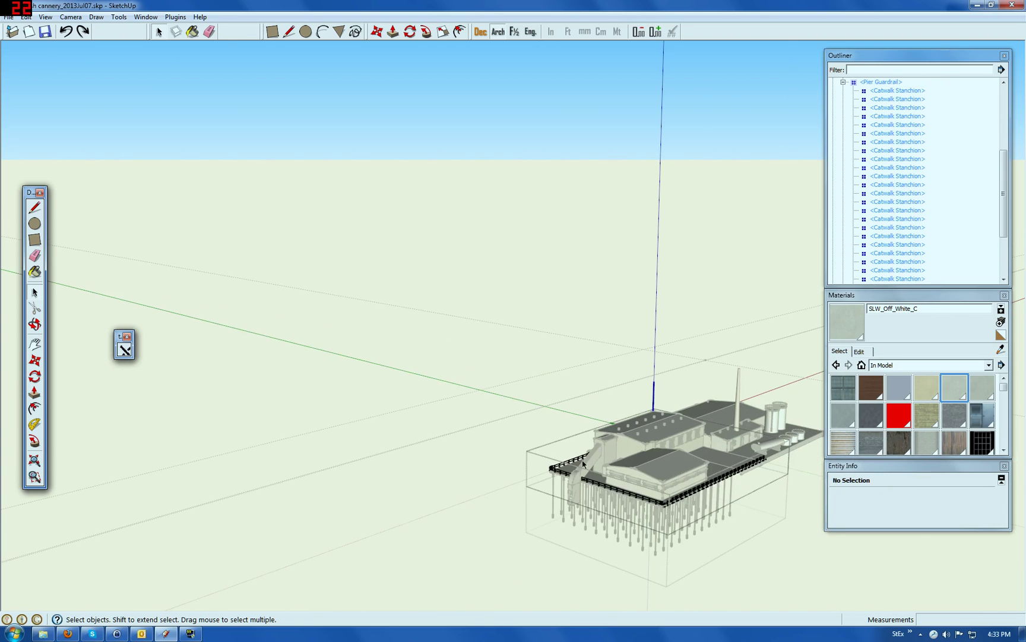
scroll(551, 451, up, 10)
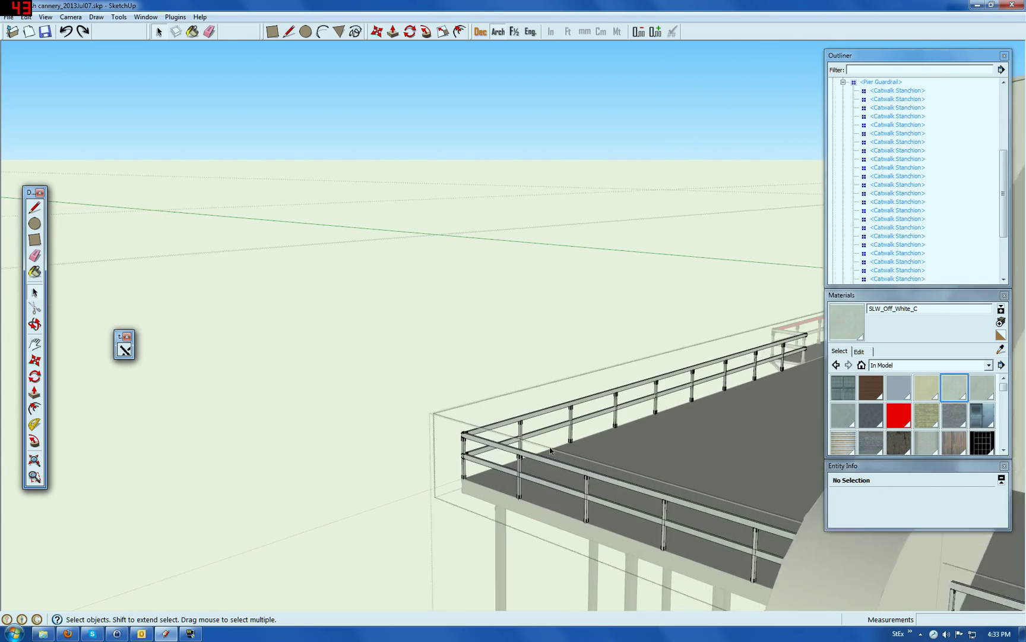
Select the lower rail's outer face and measure the drop from the top rail's corner to the lower rail's corner.
scroll(550, 450, up, 8)
click(510, 444)
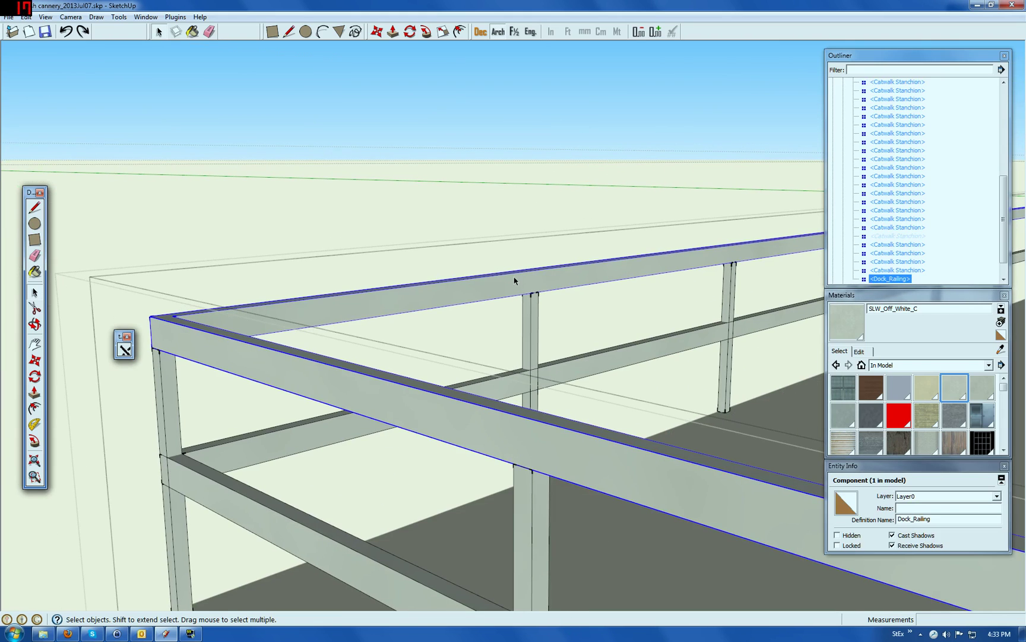
double_click(254, 511)
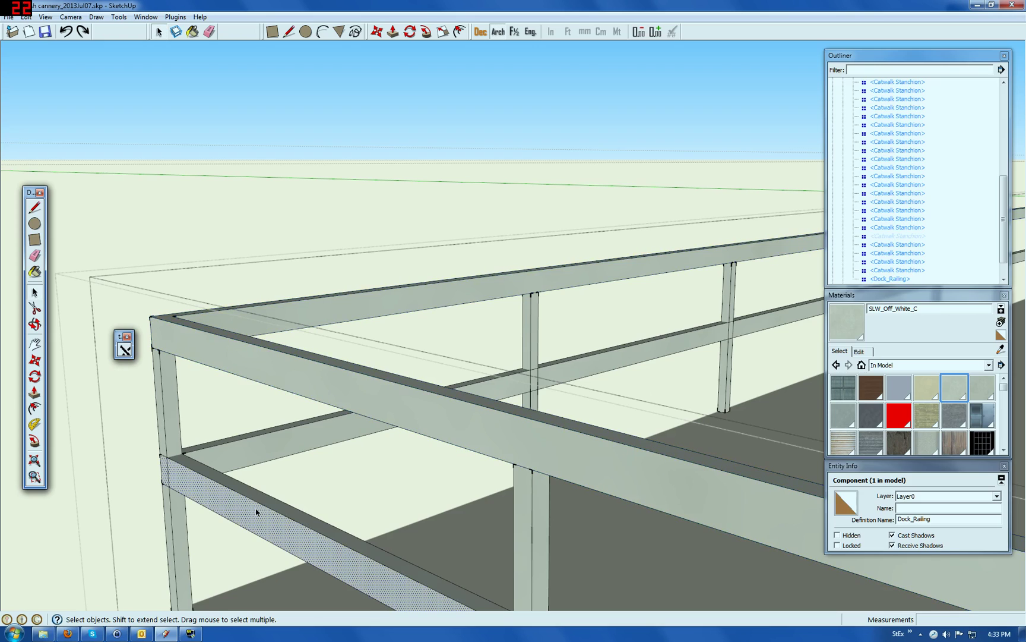
right_click(256, 512)
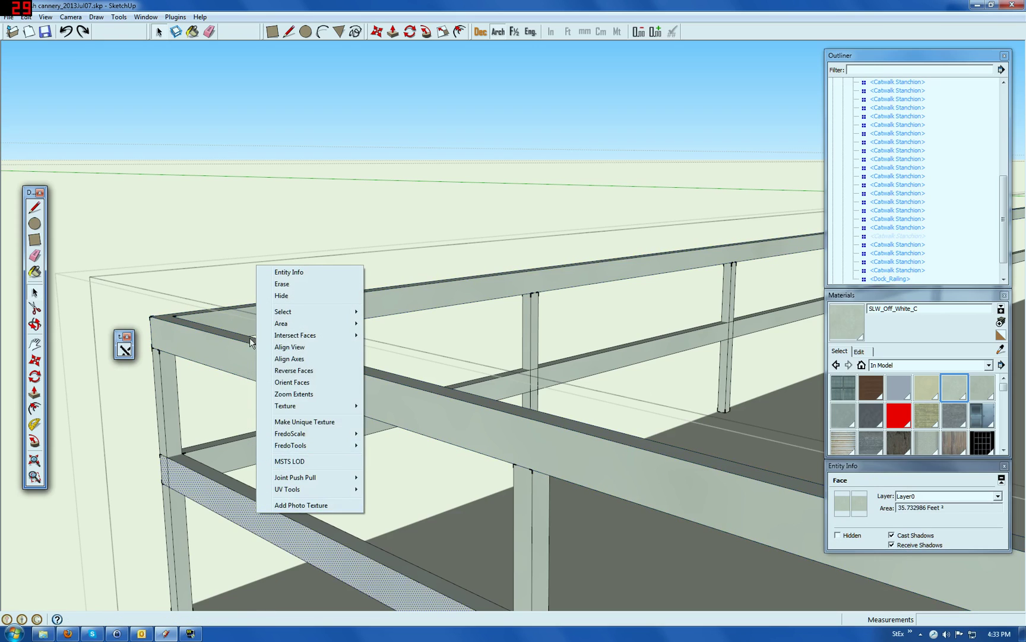
click(31, 207)
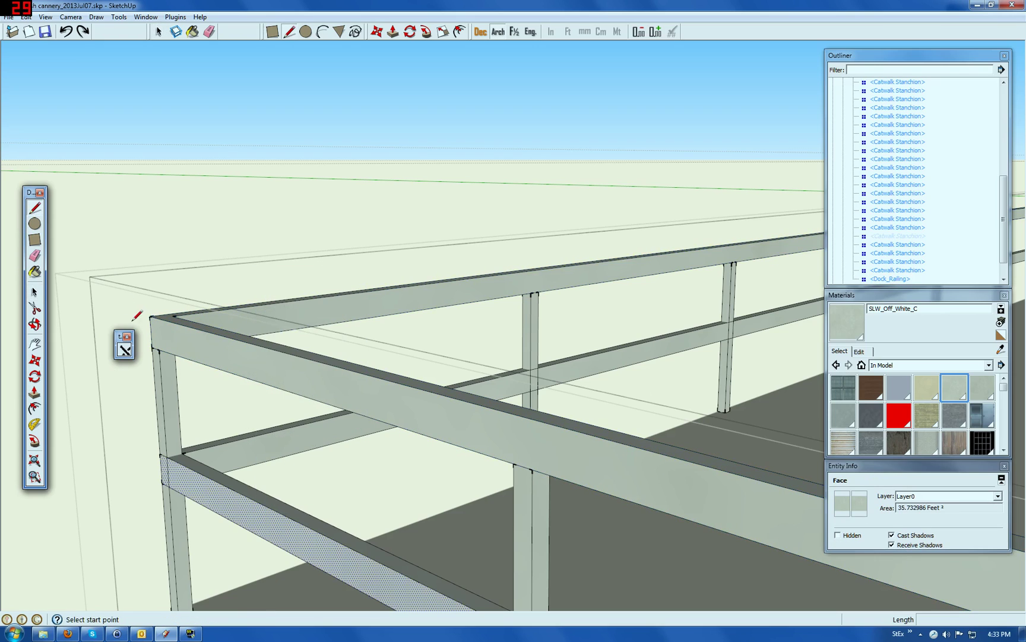
click(150, 316)
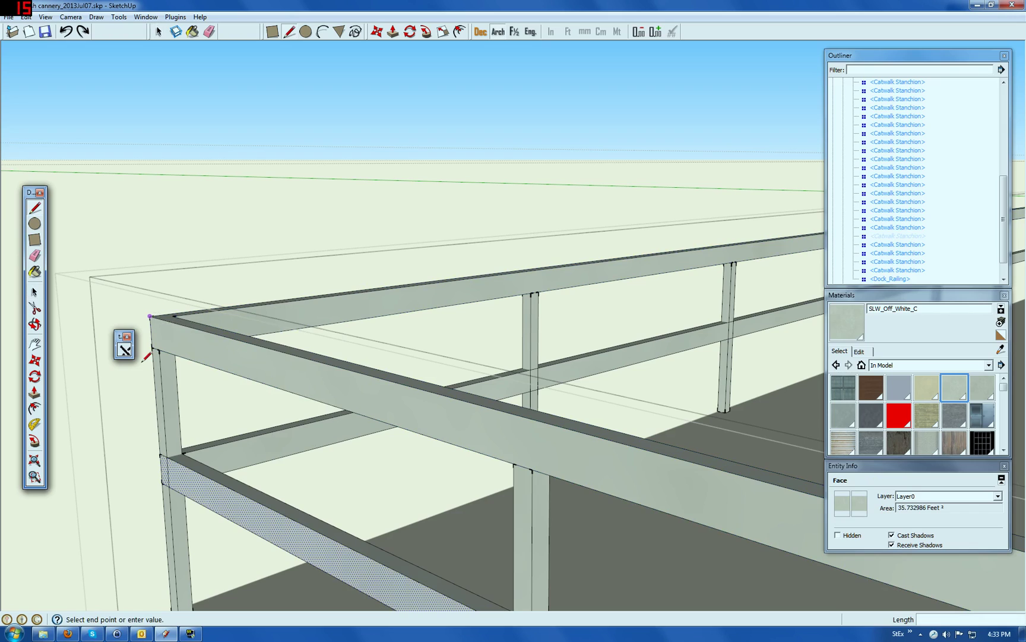
click(161, 455)
key(space)
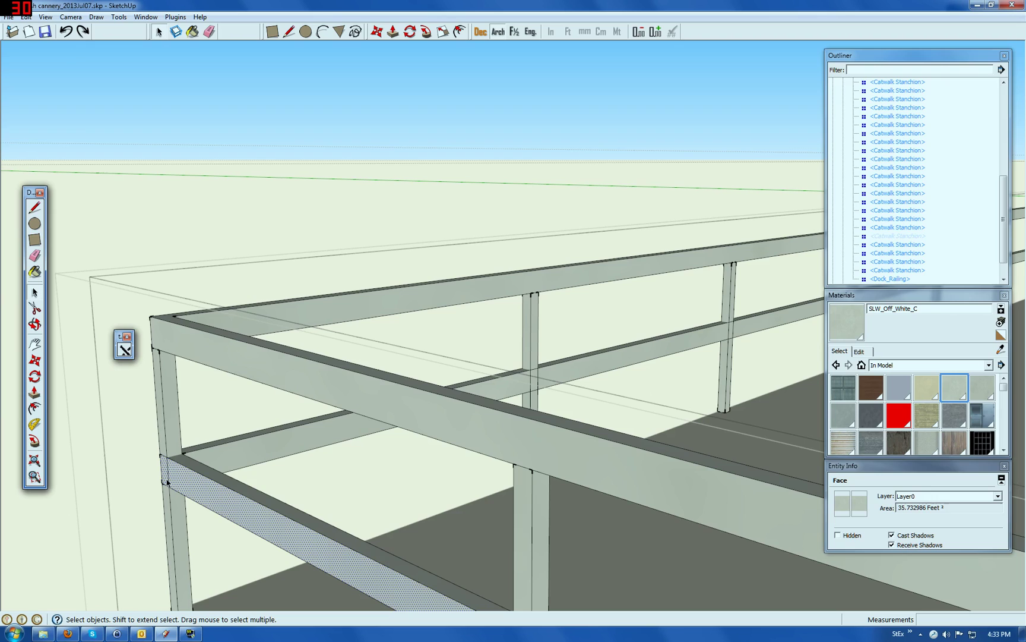
Select all geometry connected to the lower rail's face and delete the old lower rail.
right_click(220, 510)
mouse_move(291, 309)
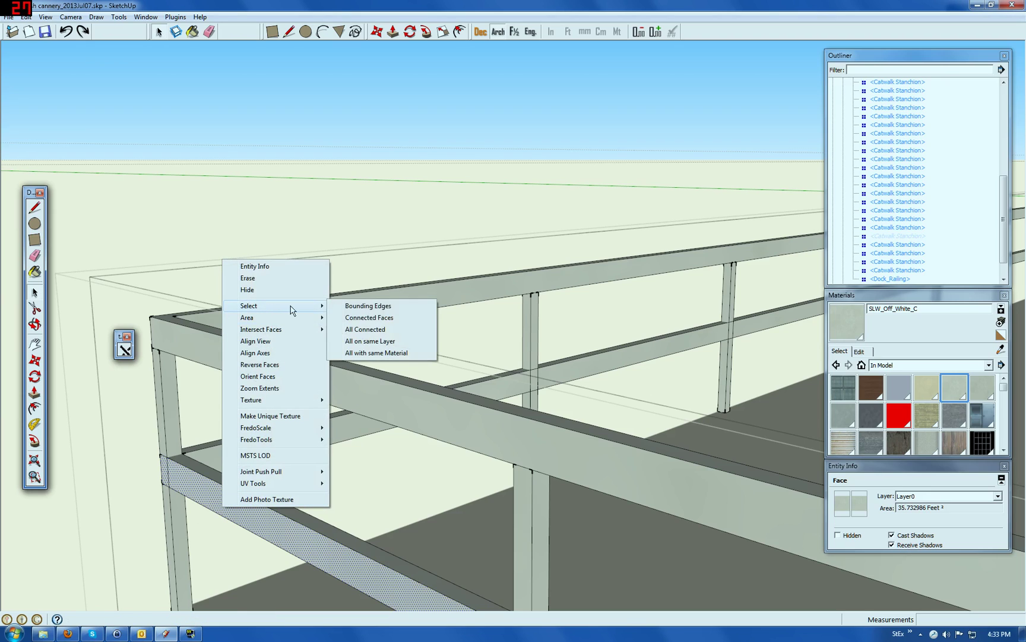
click(368, 329)
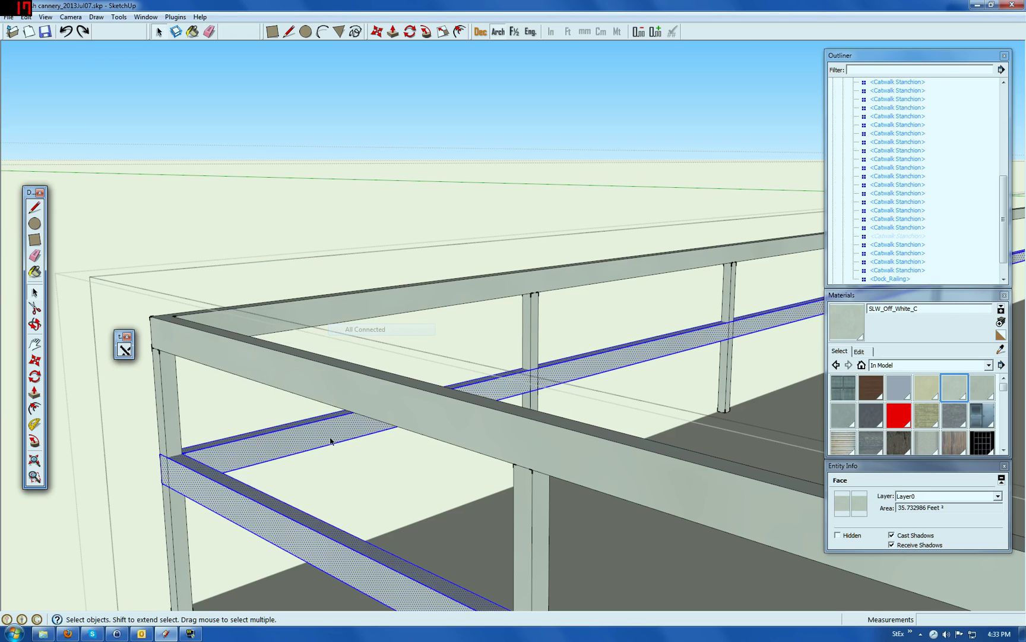
scroll(349, 413, down, 5)
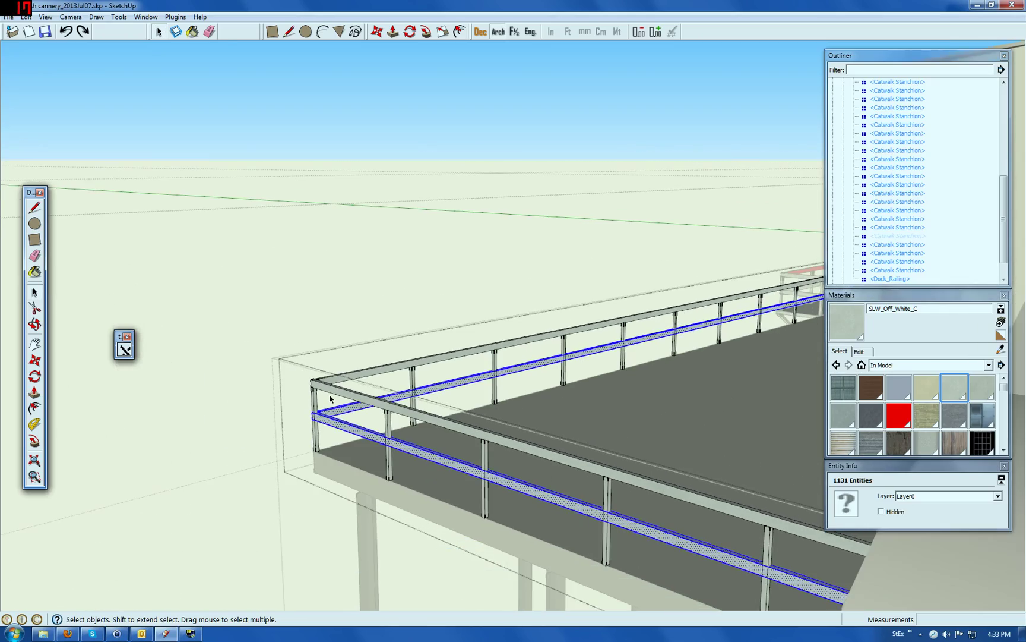
click(35, 325)
mouse_move(264, 397)
mouse_down()
mouse_move(607, 442)
mouse_move(763, 432)
mouse_move(412, 426)
mouse_move(248, 403)
mouse_up()
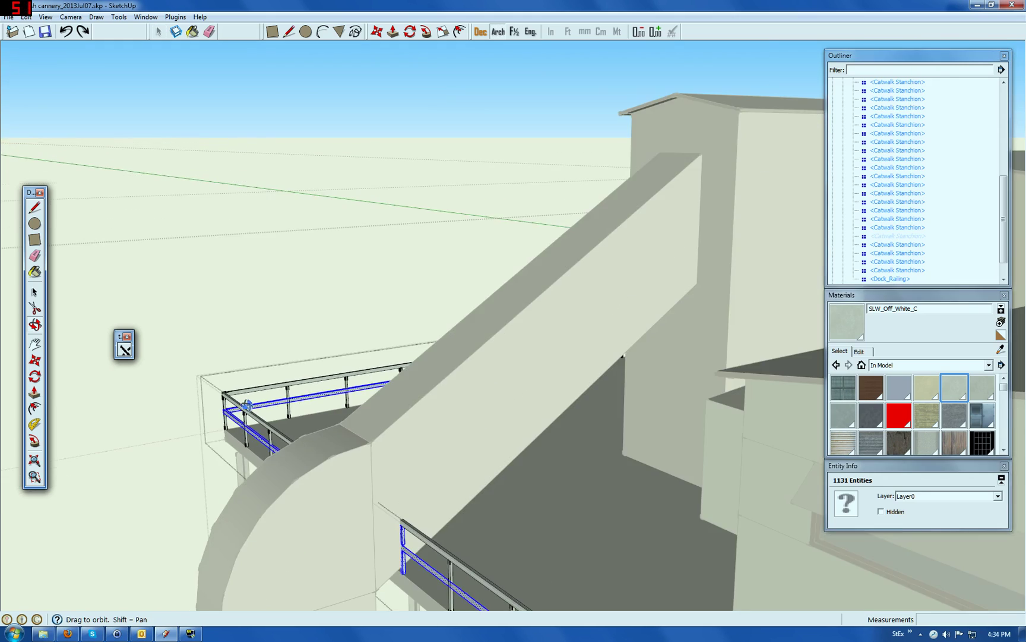
scroll(246, 402, down, 3)
scroll(248, 403, down, 4)
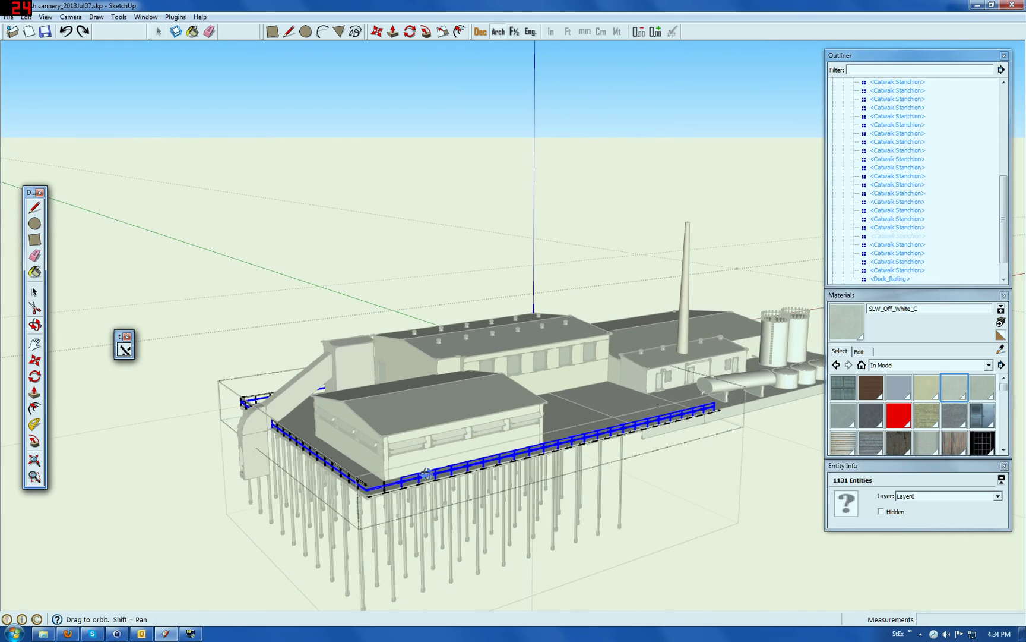
scroll(410, 487, up, 4)
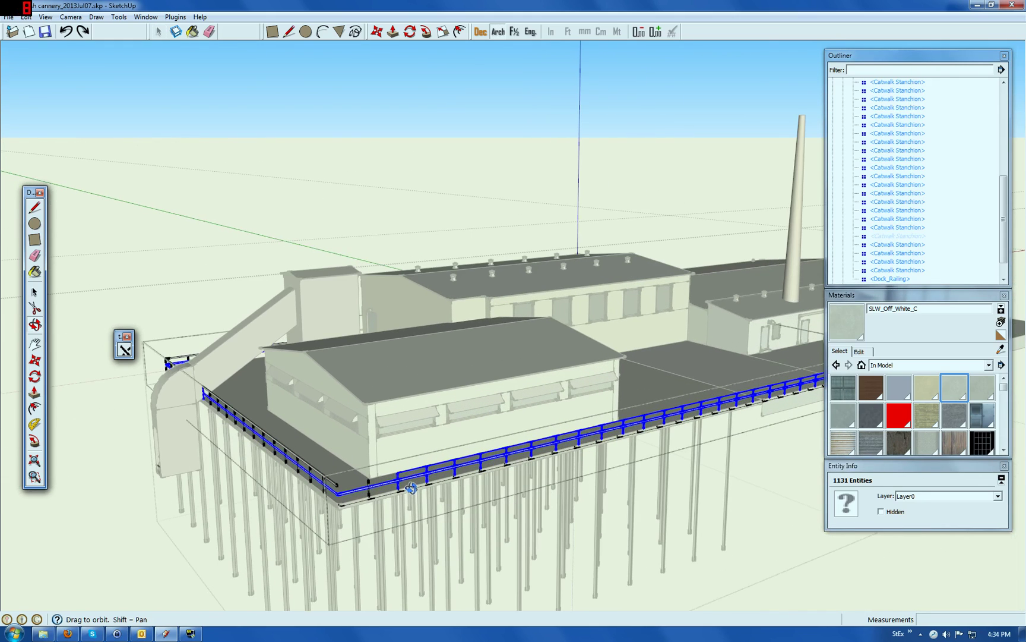
key(Delete)
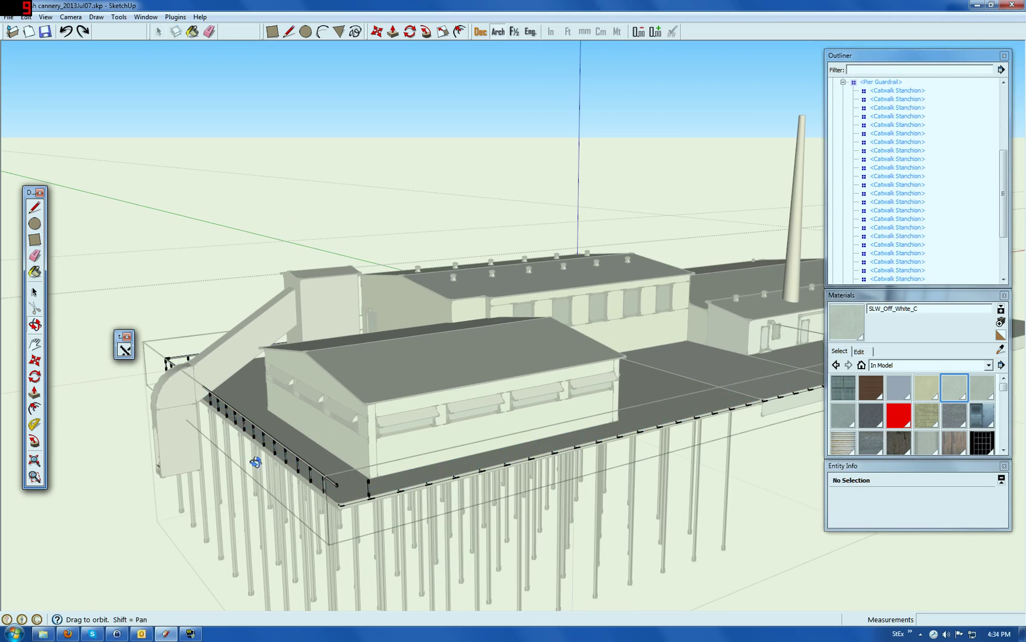
Copy the top Dock_Railing component and paste the copy in place.
drag(231, 418, 508, 500)
scroll(366, 520, up, 5)
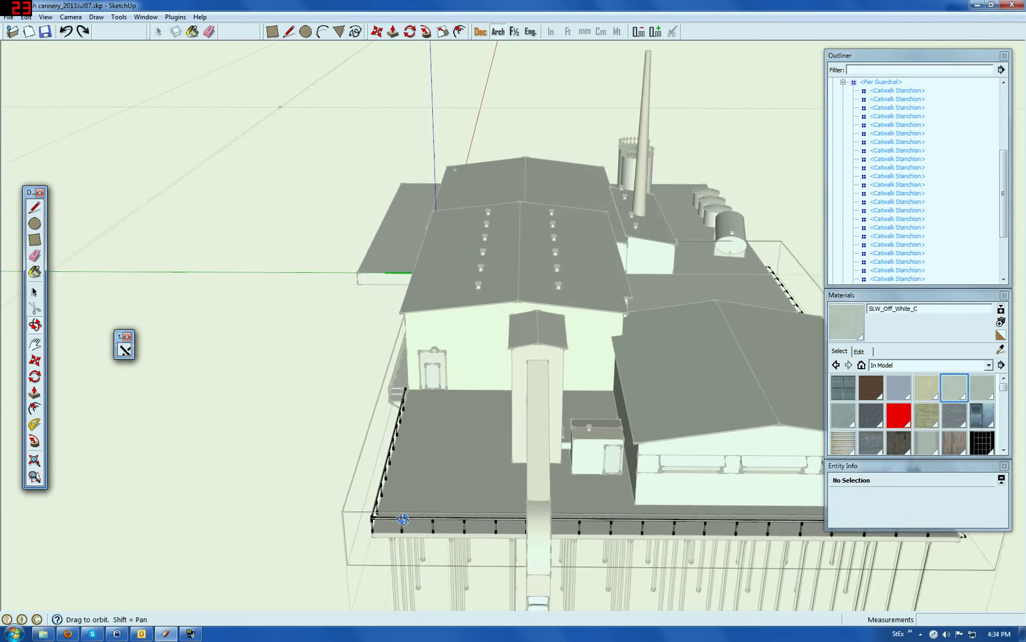
scroll(366, 520, up, 6)
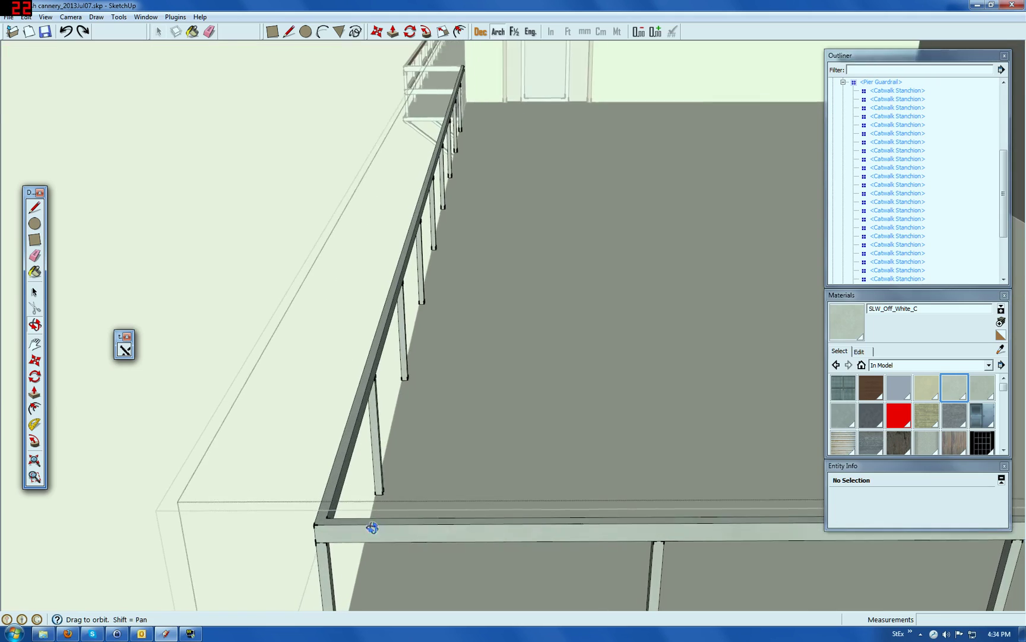
scroll(268, 490, down, 8)
scroll(321, 492, up, 7)
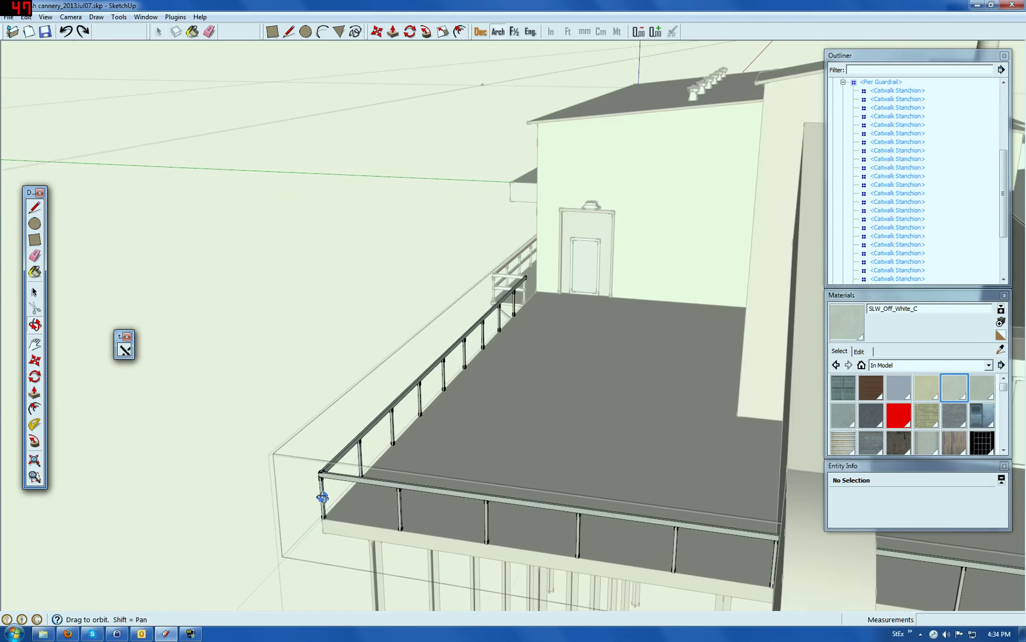
scroll(321, 493, down, 3)
scroll(352, 462, up, 3)
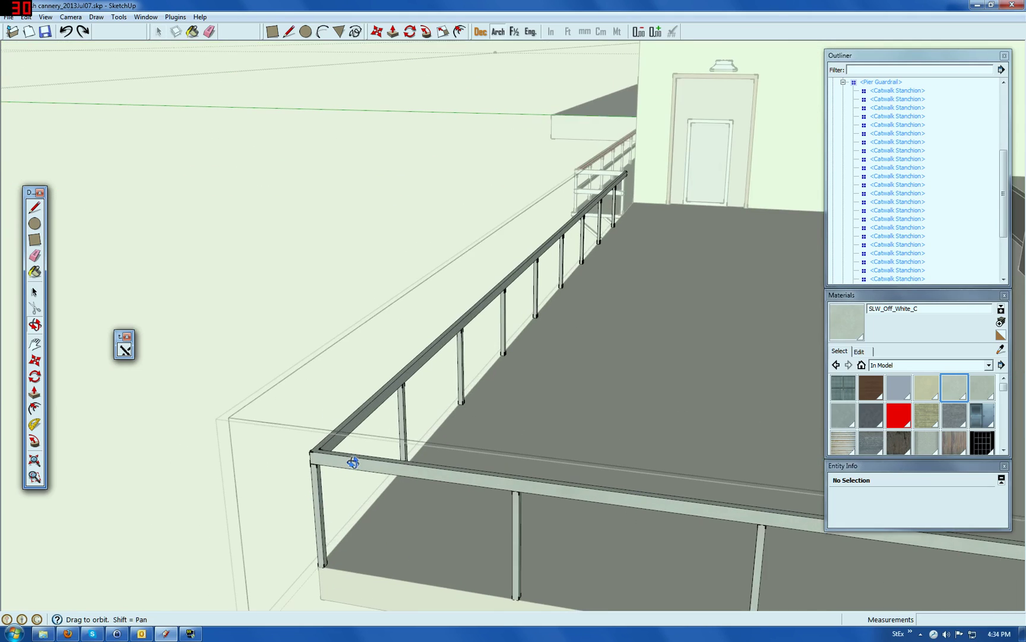
click(34, 292)
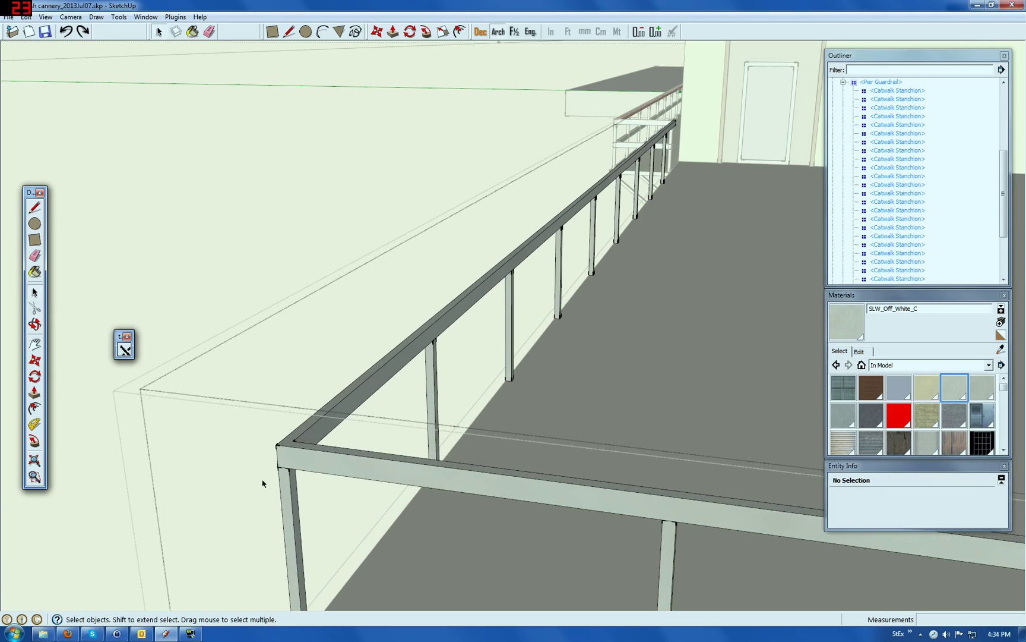
click(302, 462)
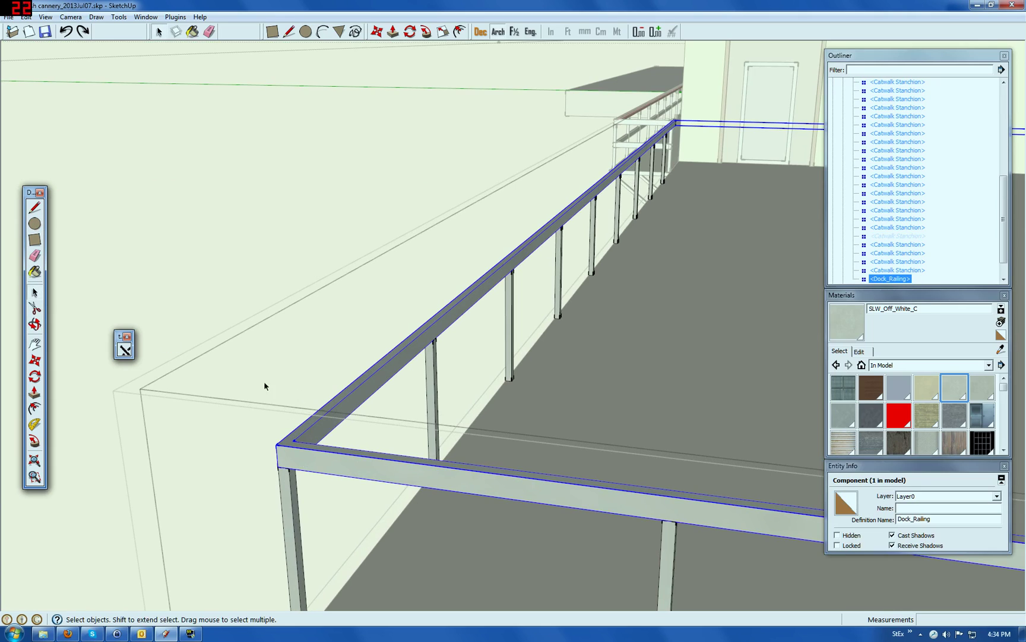
click(26, 16)
click(55, 70)
click(26, 16)
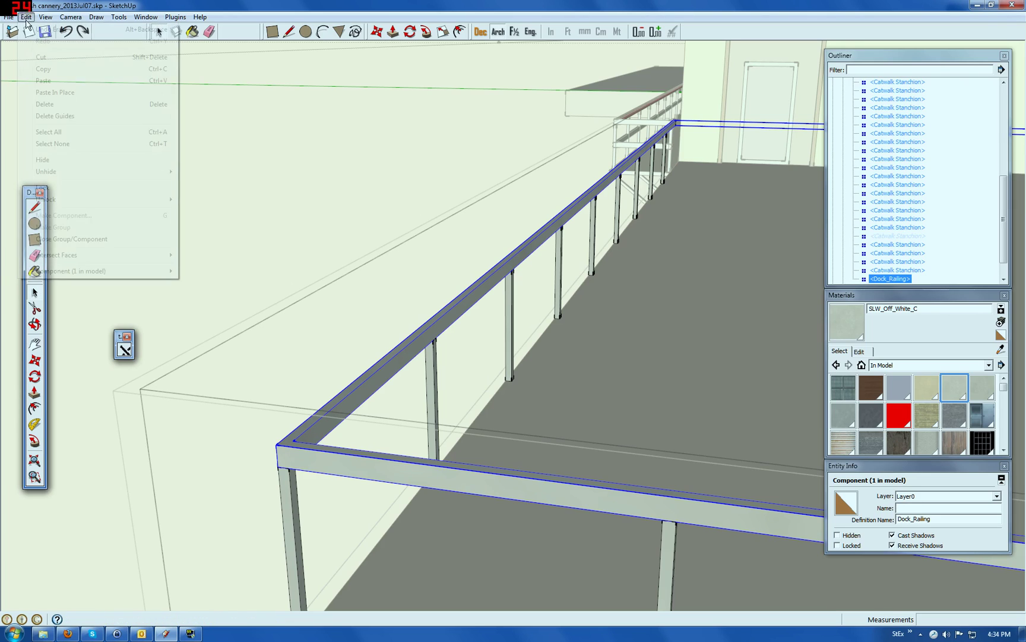
click(46, 93)
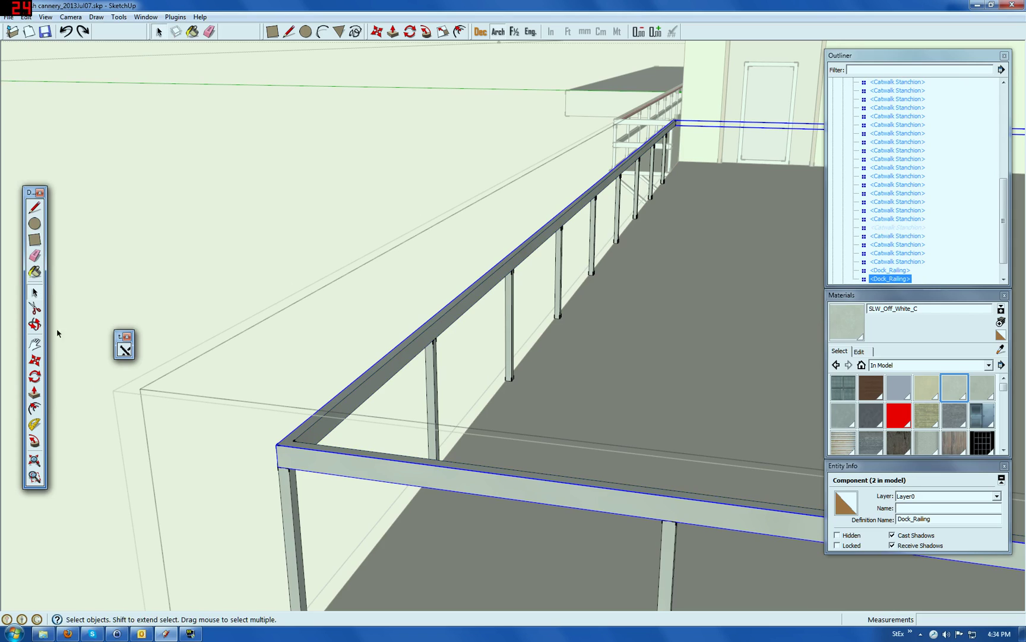
Move the pasted Dock_Railing copy 18 inches straight down along the blue axis to form the lower rail.
click(34, 365)
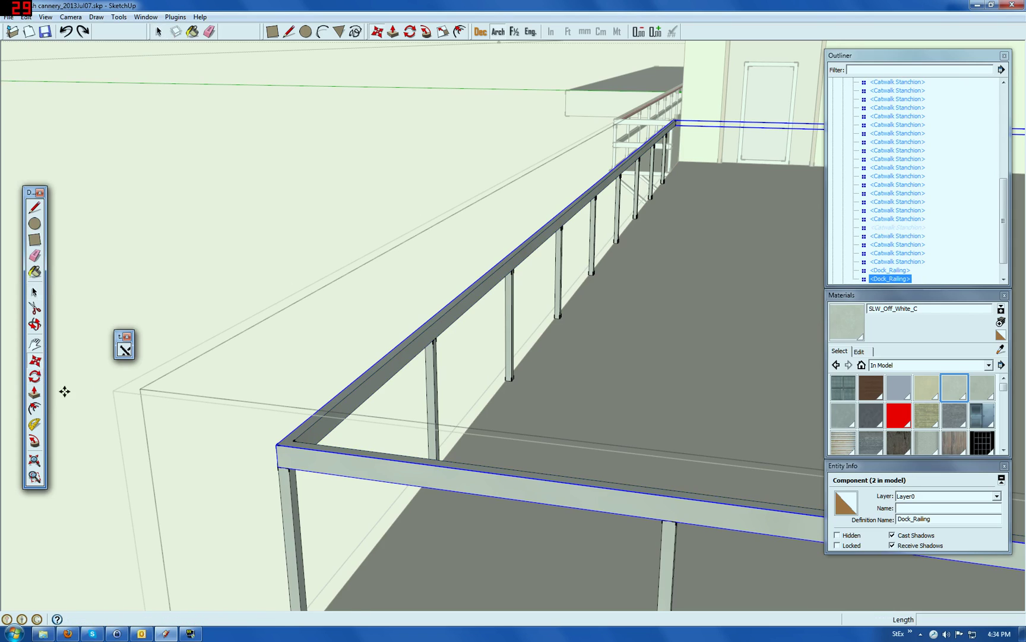
click(278, 445)
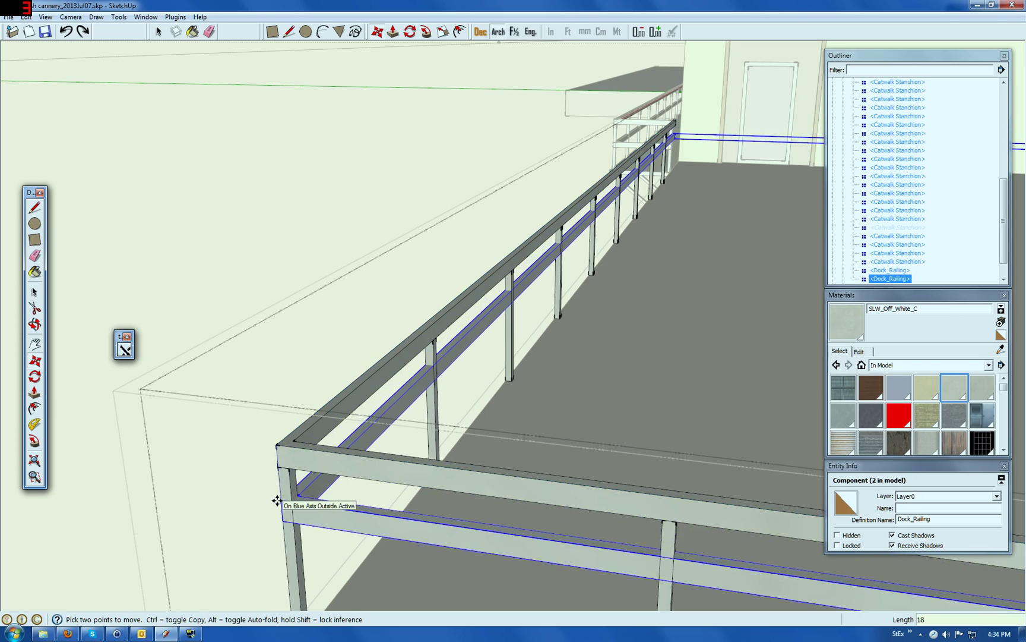
click(277, 501)
scroll(294, 466, up, 2)
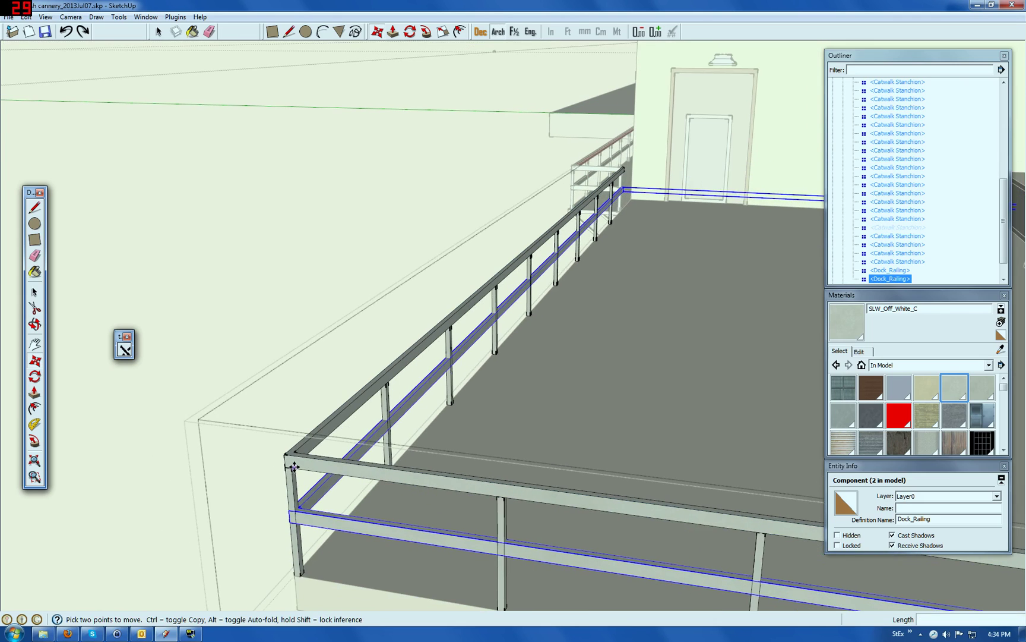
scroll(305, 517, up, 2)
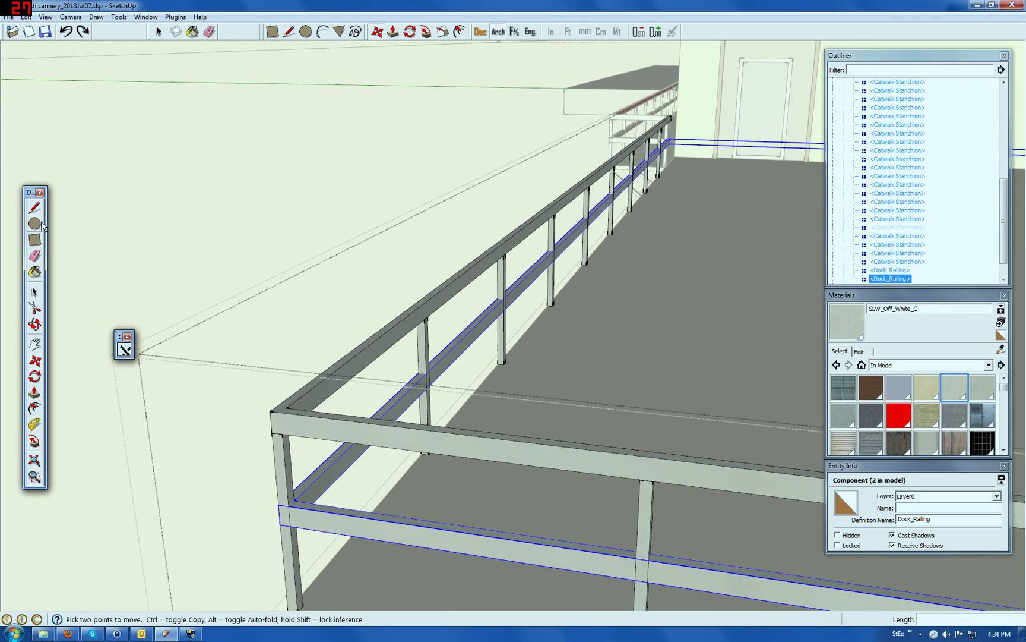
click(34, 207)
click(271, 410)
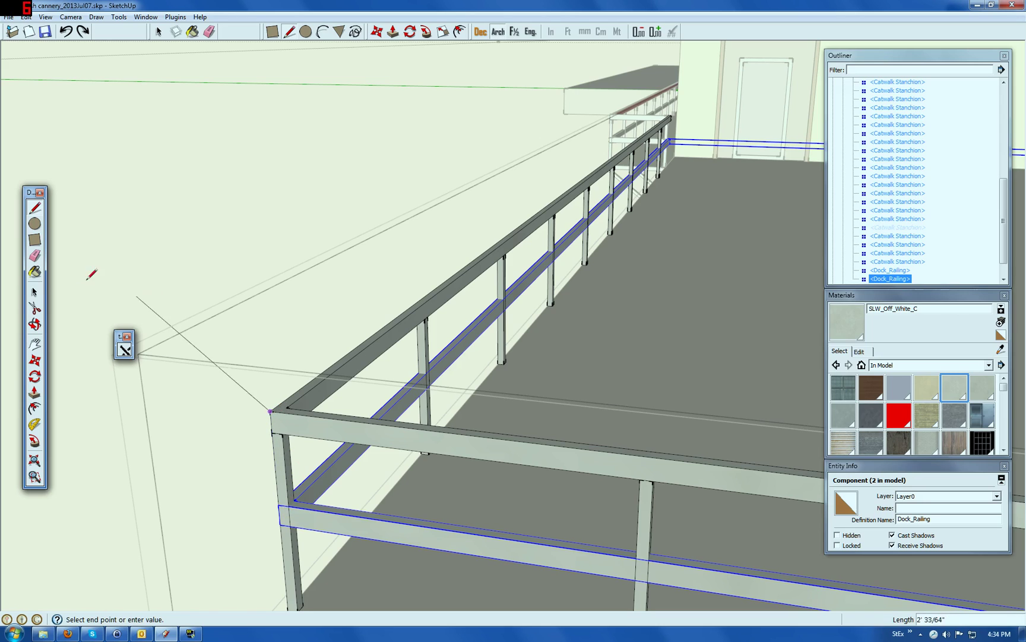
click(34, 292)
scroll(356, 428, down, 3)
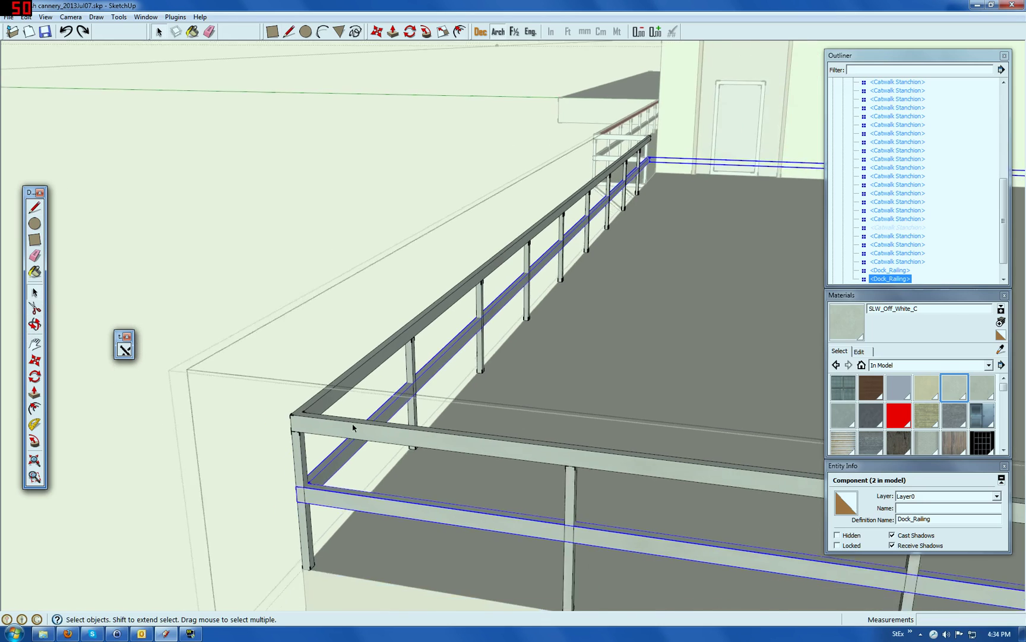
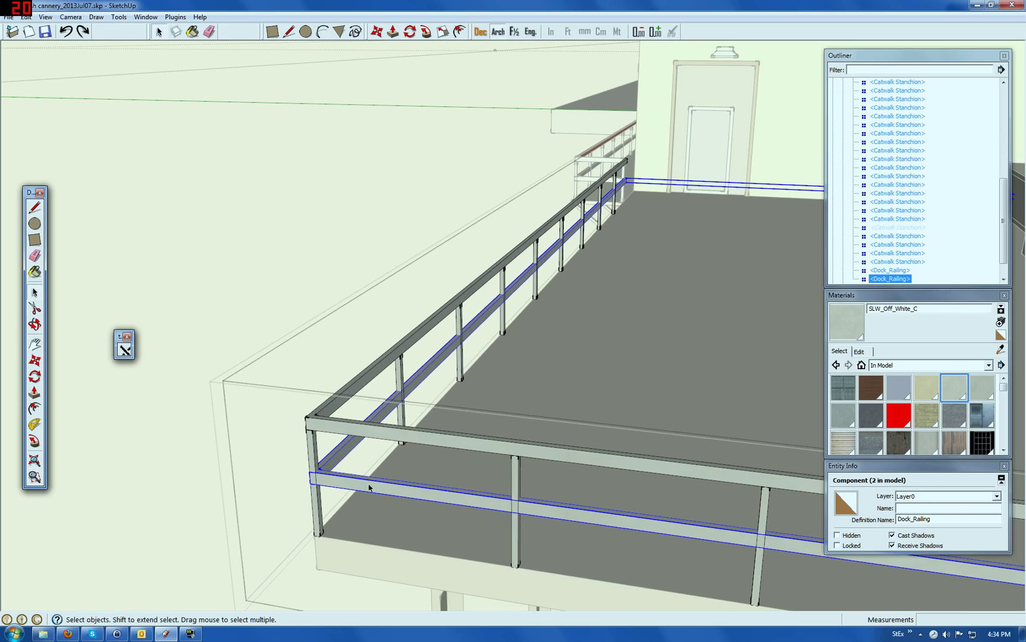
Count the triangles in the lower Dock_Railing copy and dismiss the result.
click(176, 17)
click(231, 300)
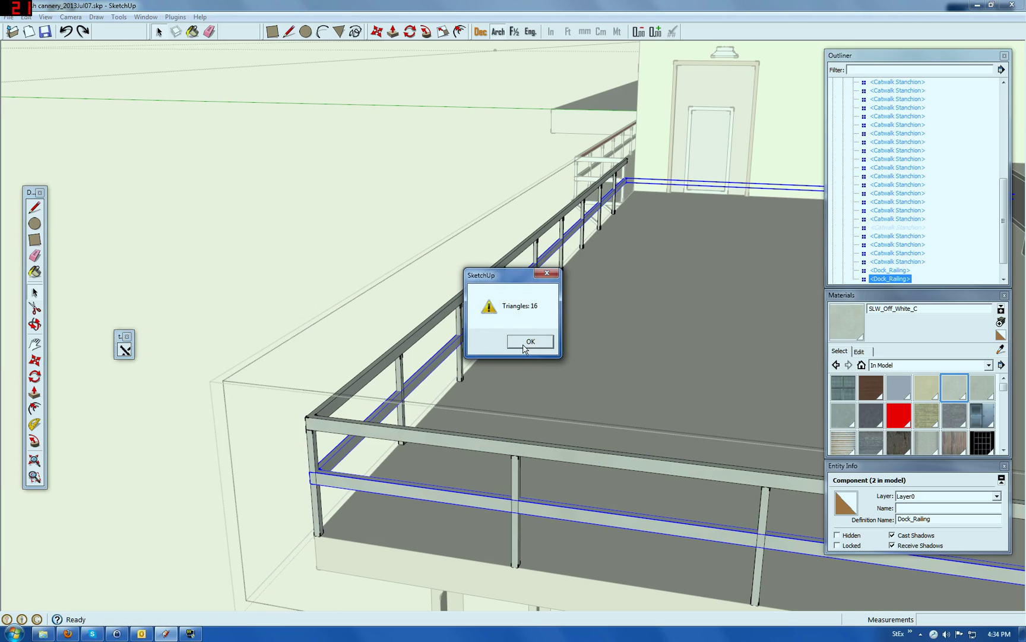
click(529, 341)
Select the upper Dock_Railing and examine how it follows the stanchions around the pier's other corner and long side.
click(391, 436)
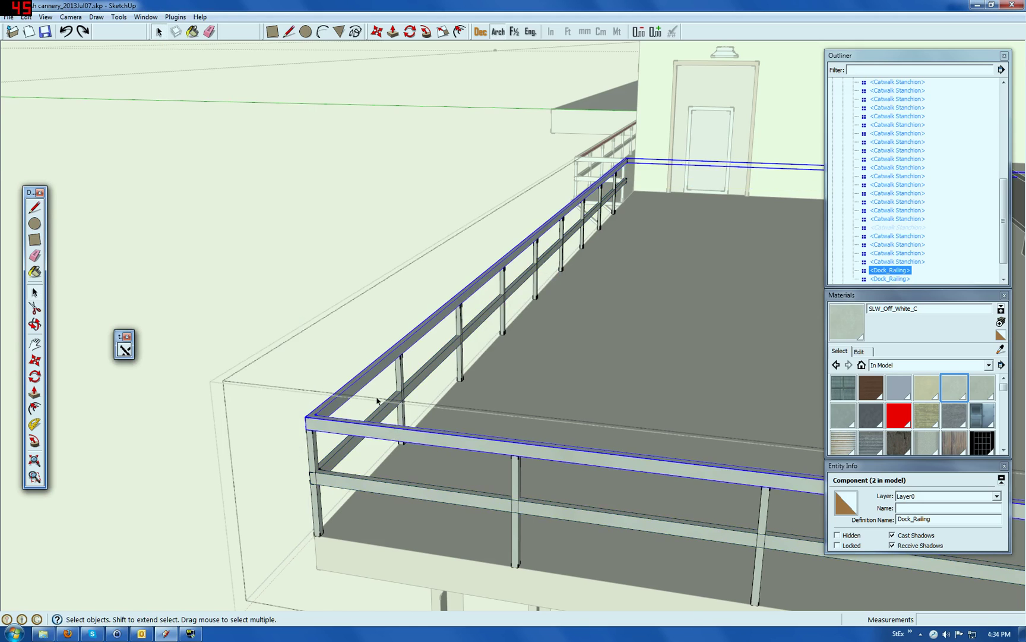
scroll(275, 406, down, 8)
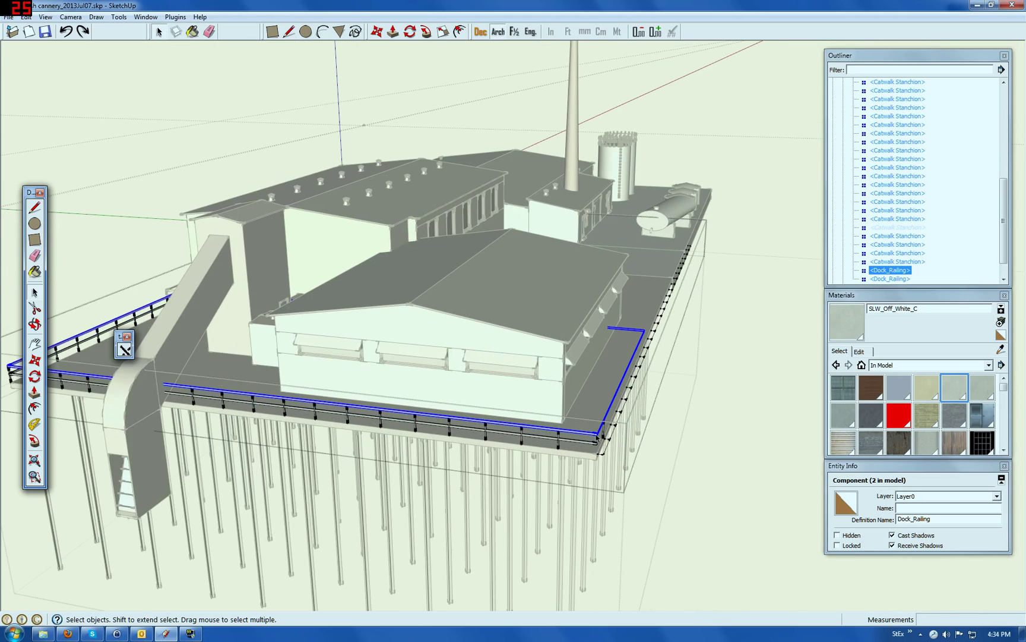
scroll(572, 240, up, 5)
scroll(721, 198, up, 3)
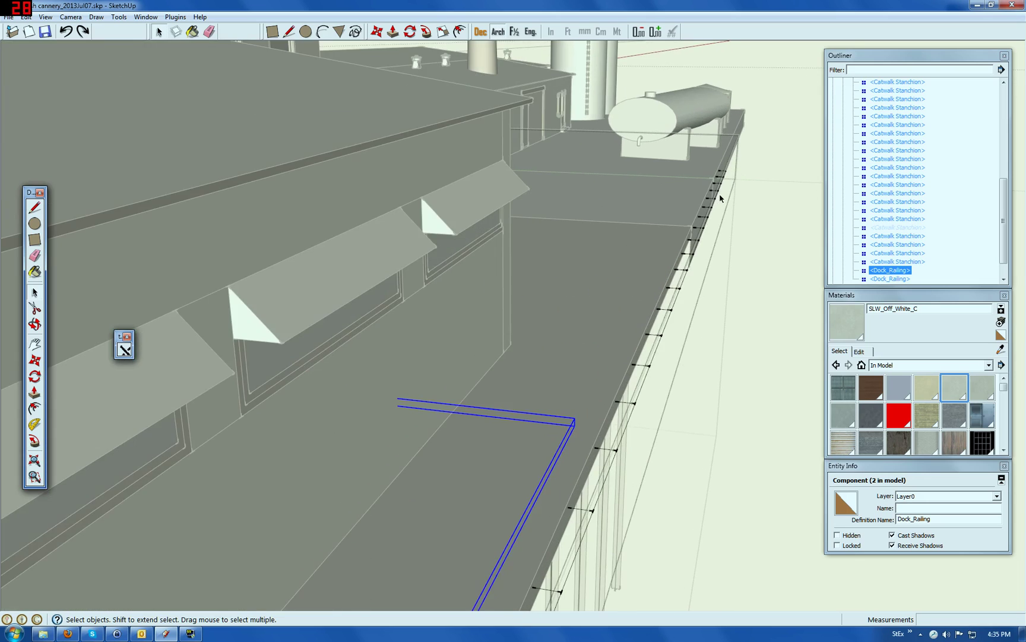
scroll(720, 197, up, 2)
scroll(713, 196, down, 5)
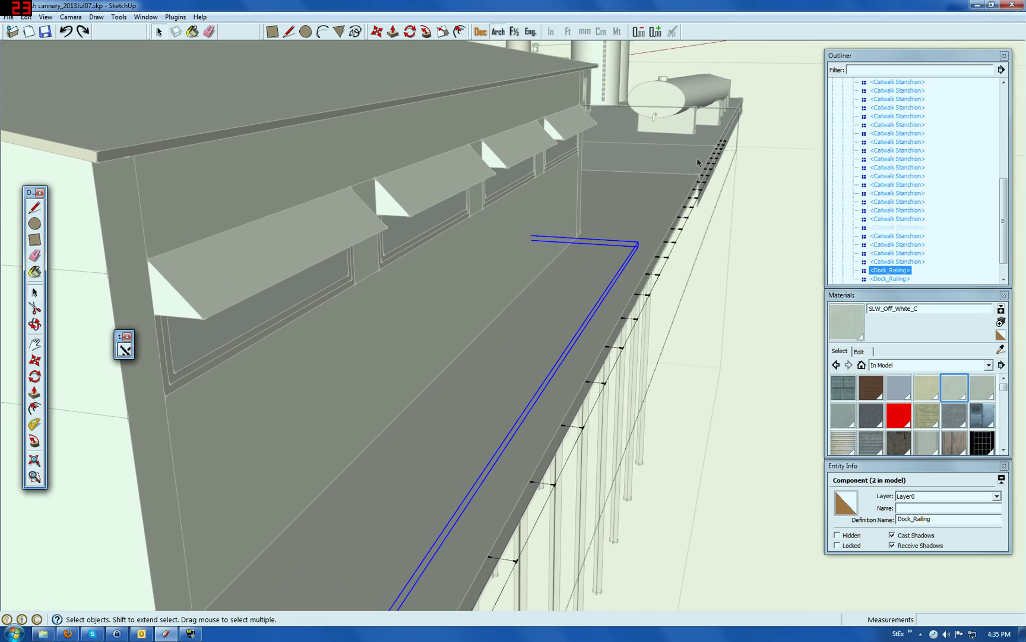
scroll(499, 340, down, 3)
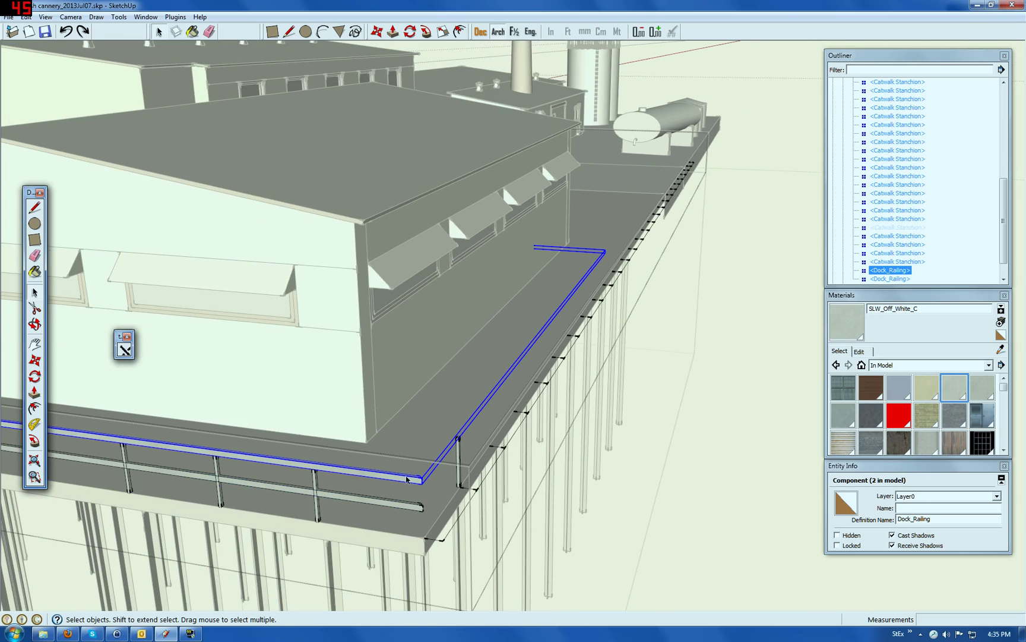
Open the Dock_Railing component for editing at the rail's cut end near the dock corner.
scroll(407, 479, up, 5)
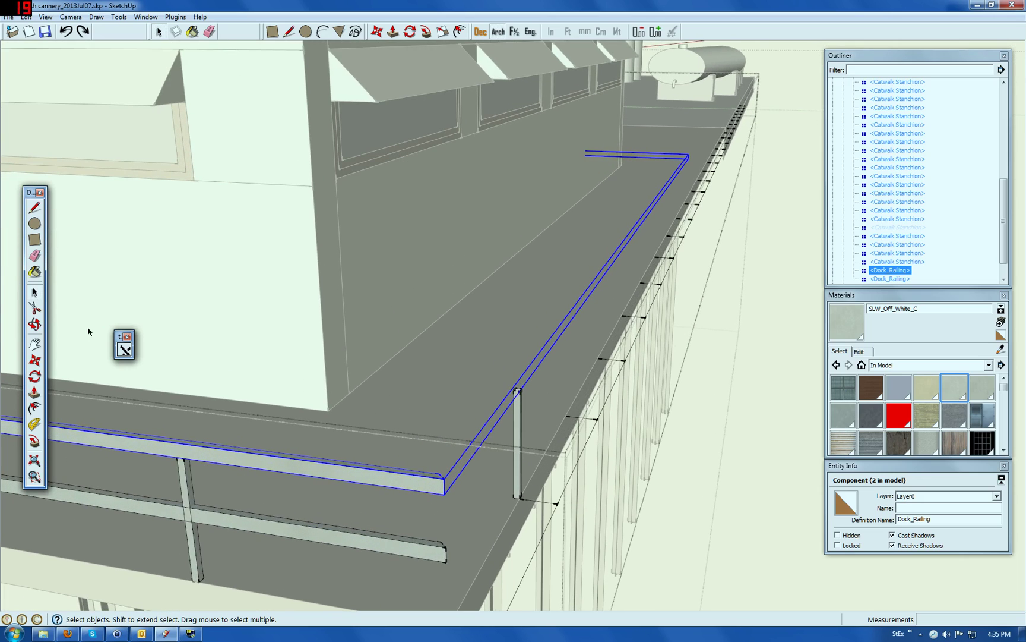
click(35, 325)
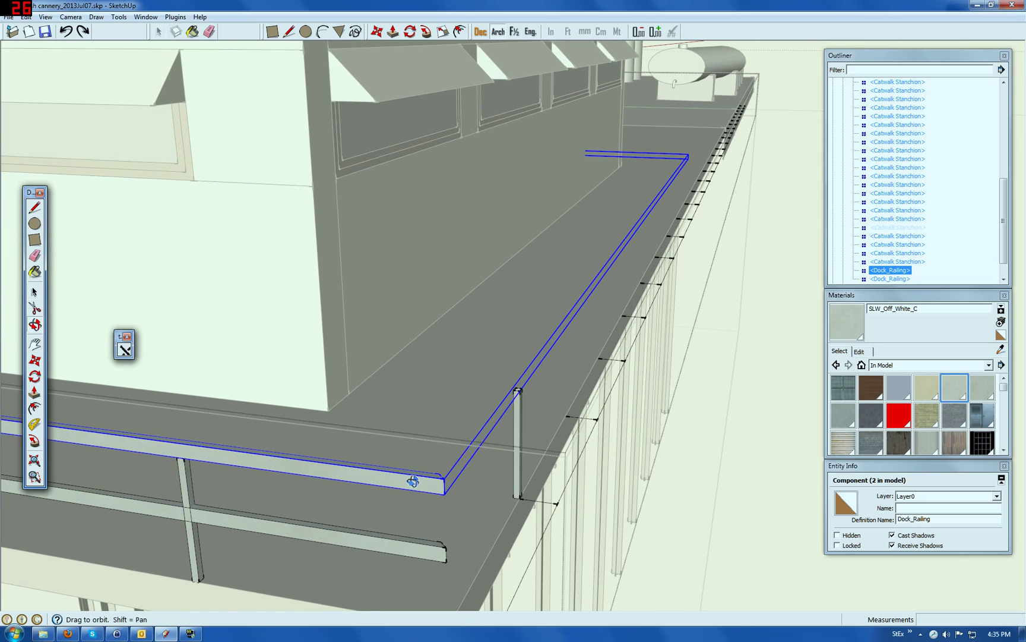
drag(414, 481, 242, 526)
scroll(279, 404, up, 5)
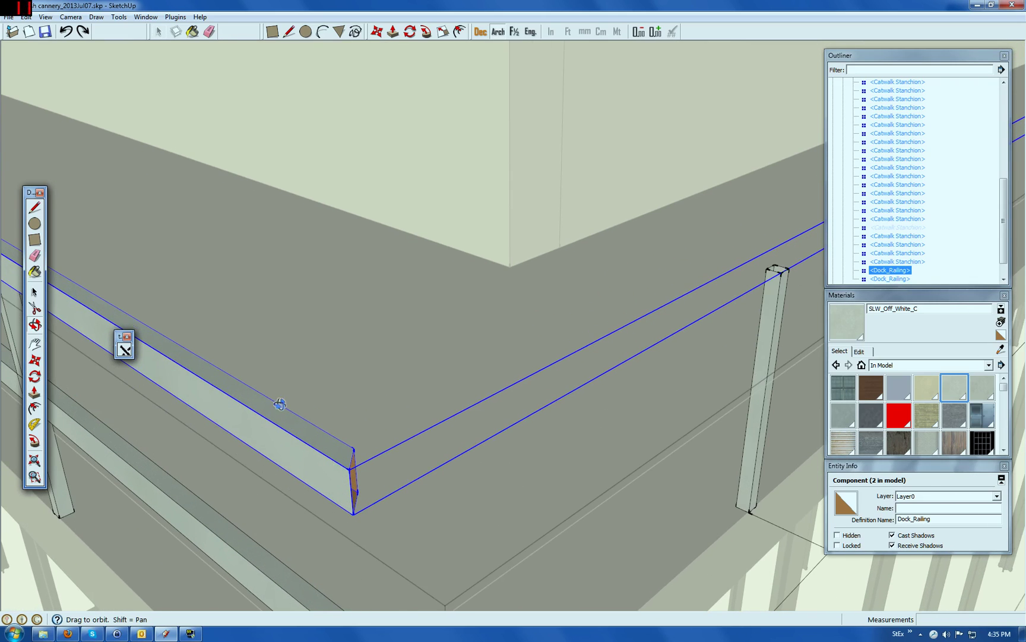
click(35, 291)
right_click(311, 462)
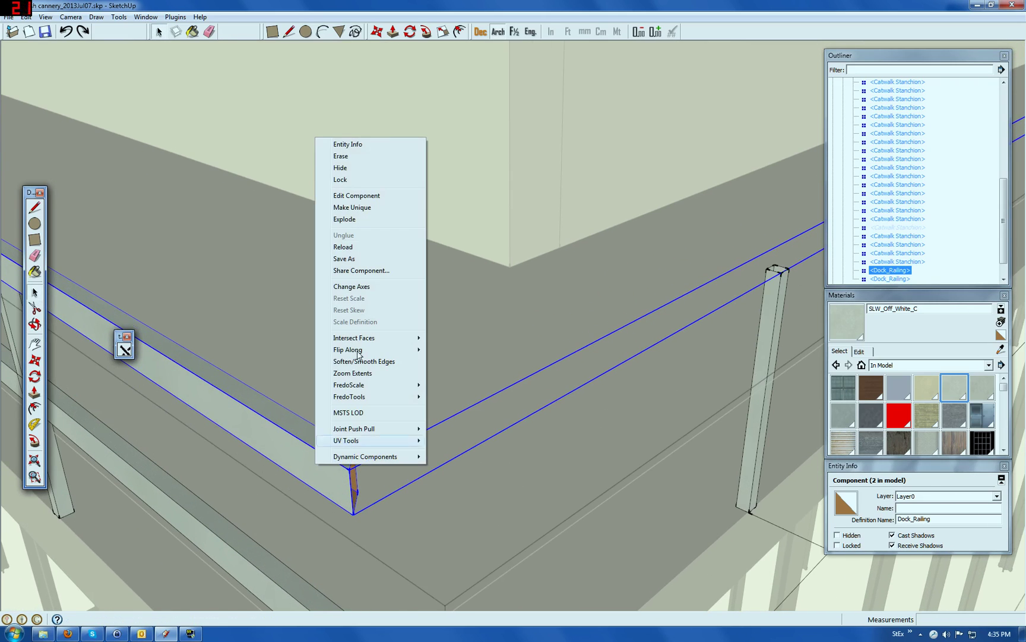
click(344, 195)
Draw a 110' line along the red axis from the outer top corner of the rail's end, following the dock edge.
click(34, 208)
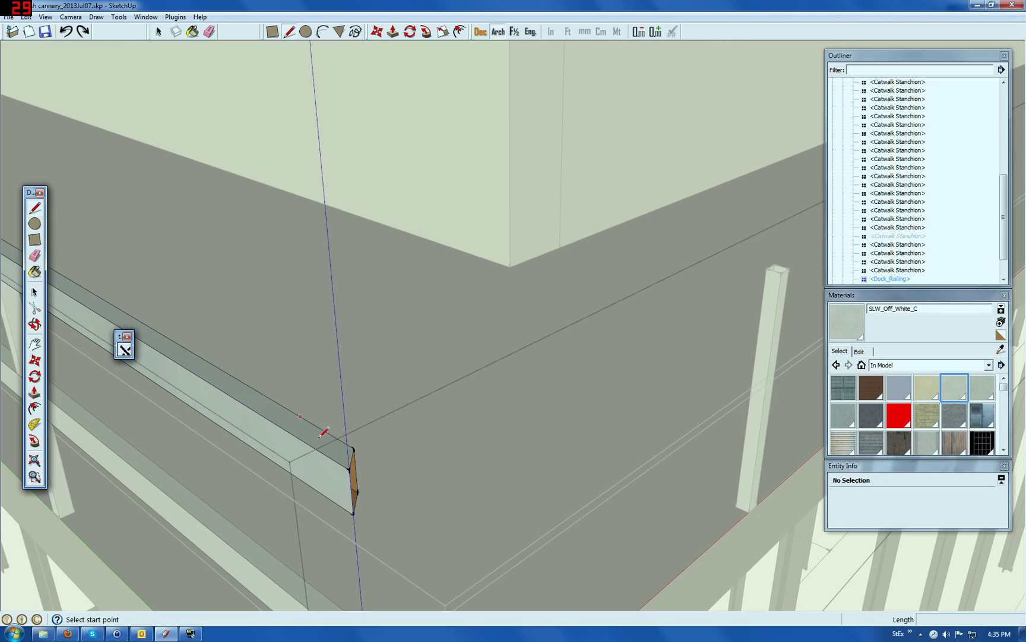
click(334, 459)
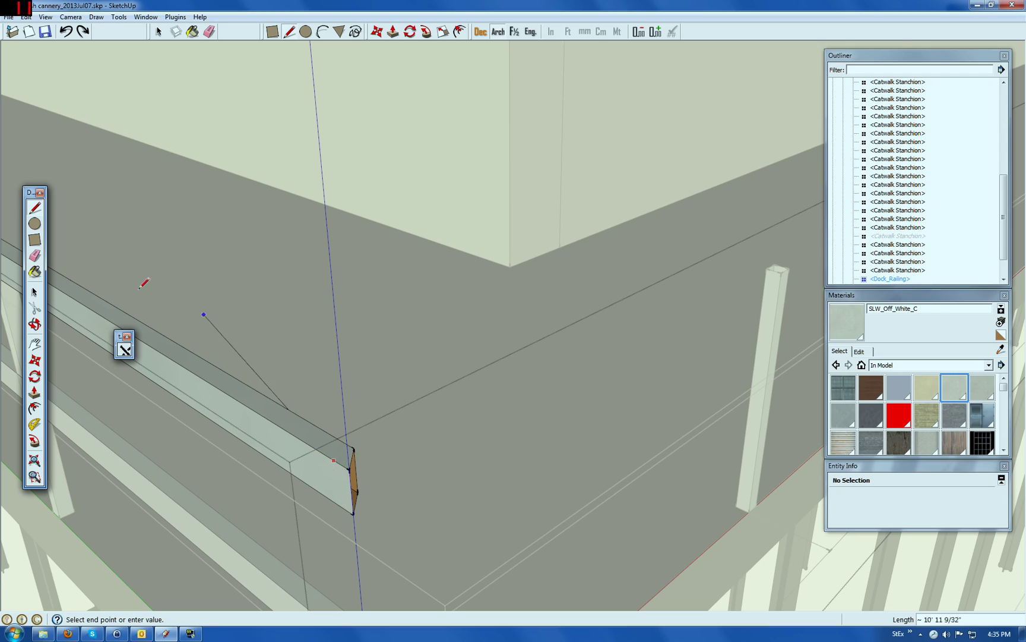
click(36, 212)
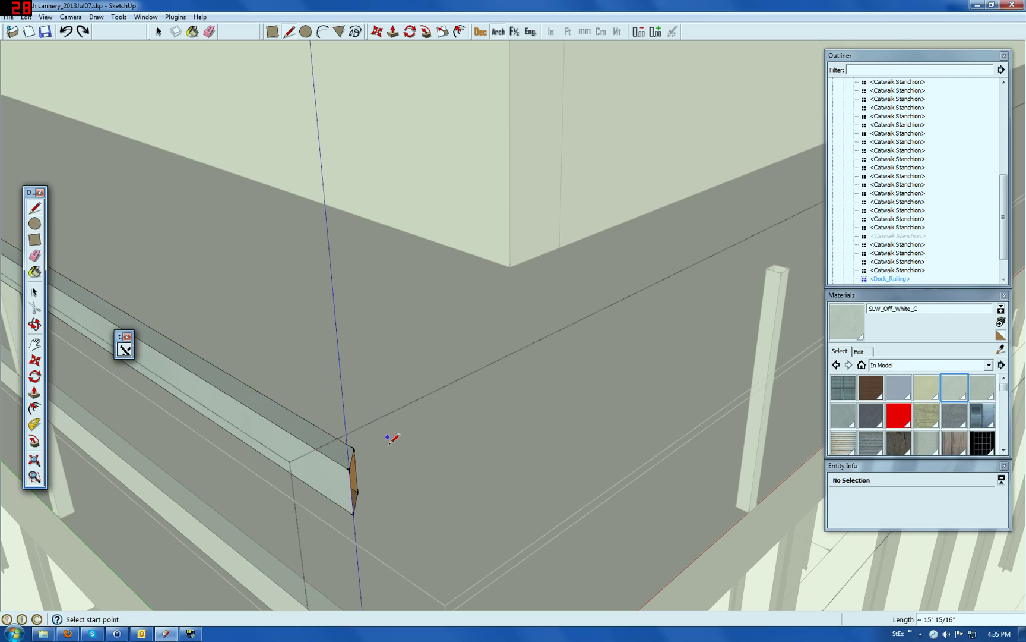
click(350, 467)
scroll(298, 488, down, 8)
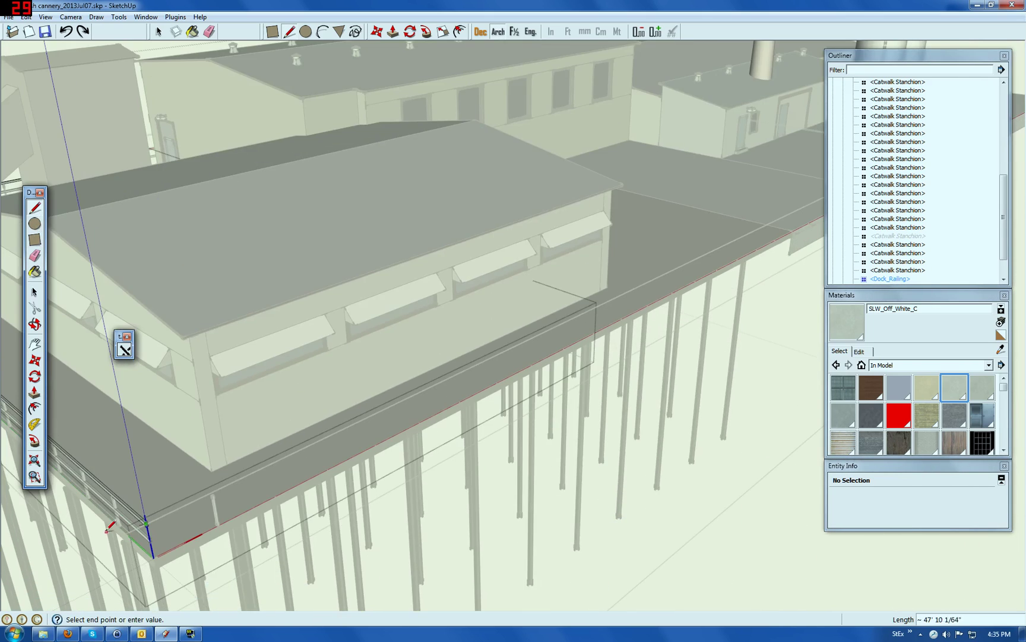
scroll(110, 528, down, 4)
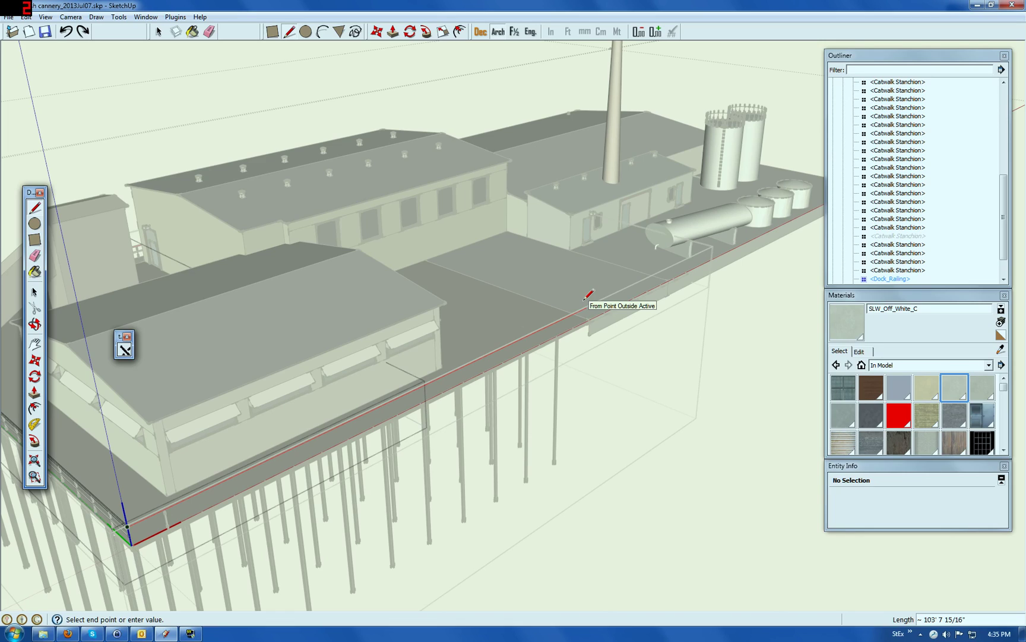
text(110)
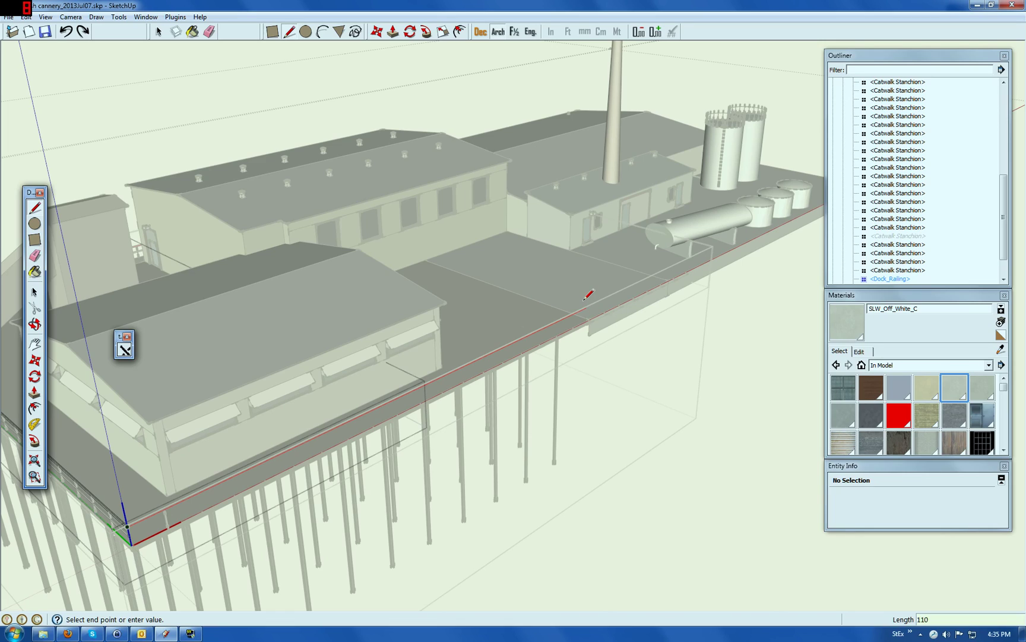
text(')
key(Return)
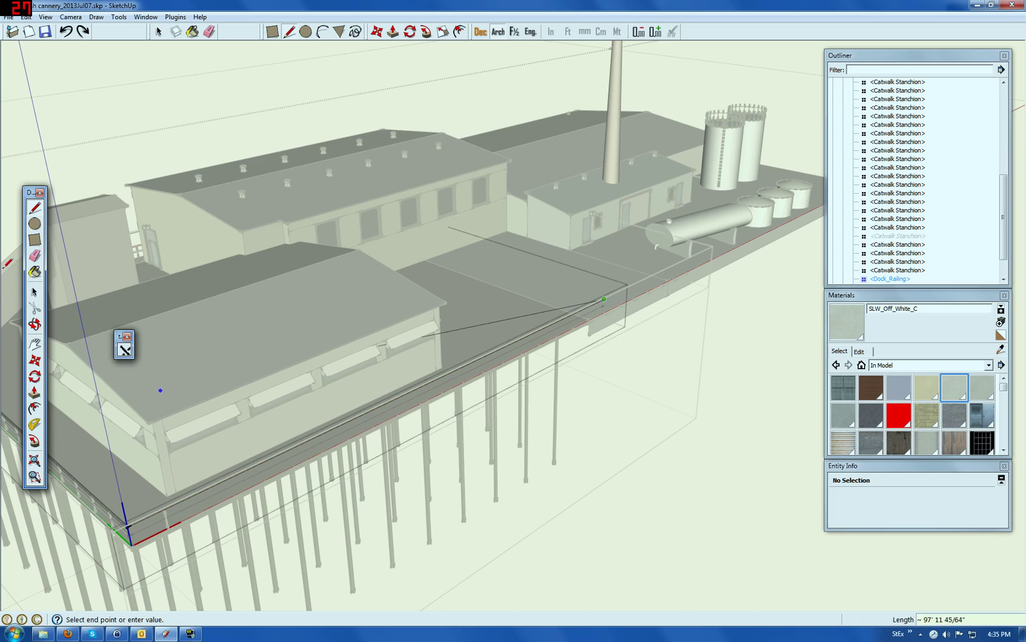
Draw a parallel 110' line along the red axis from the other top corner of the rail's end.
click(562, 344)
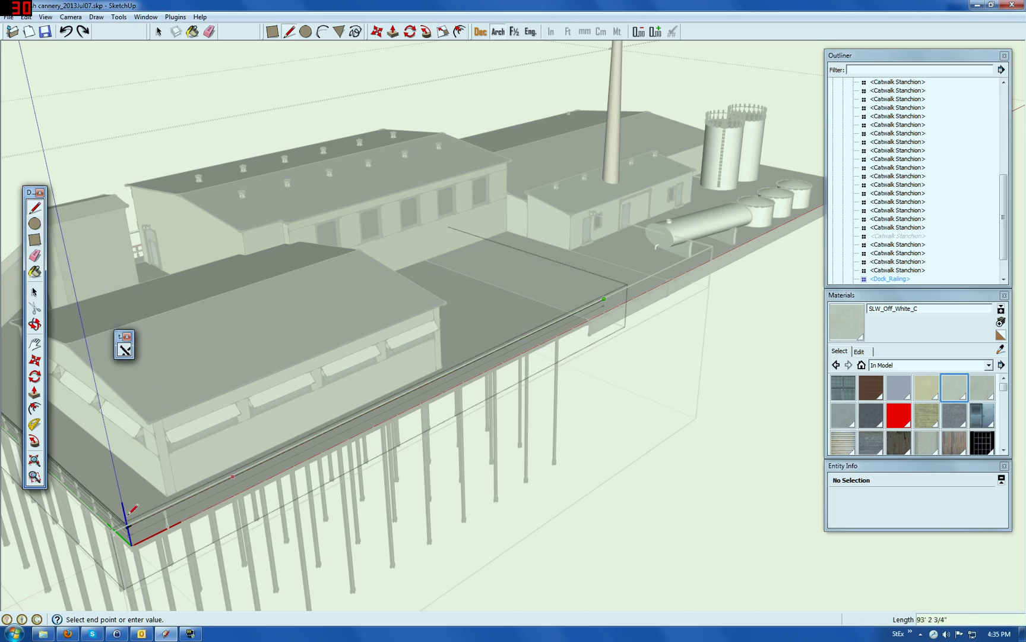
scroll(138, 522, up, 4)
scroll(138, 522, up, 5)
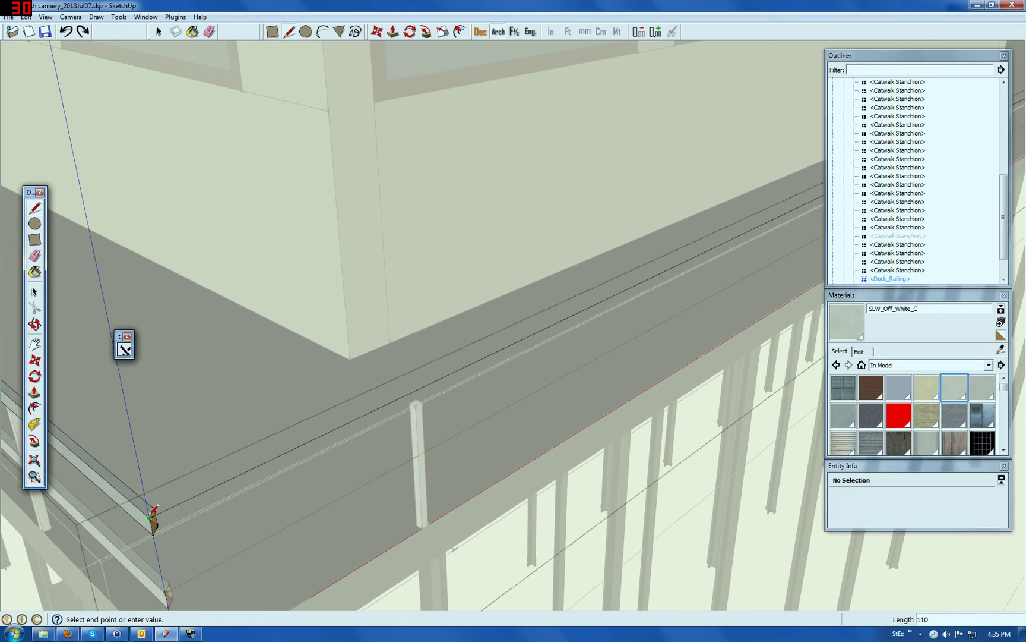
key(Escape)
click(154, 509)
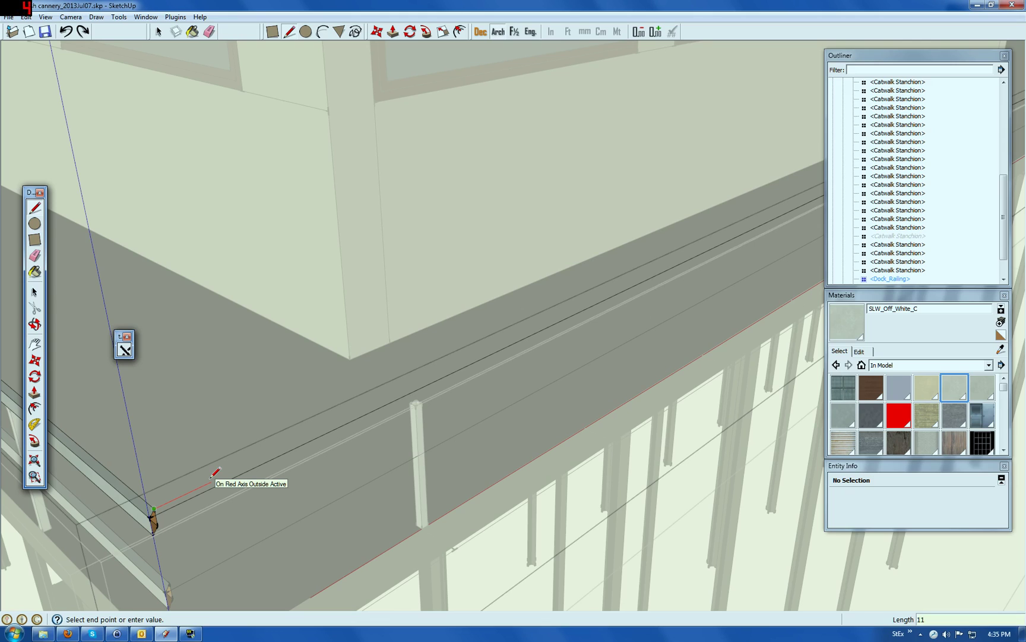
key(Return)
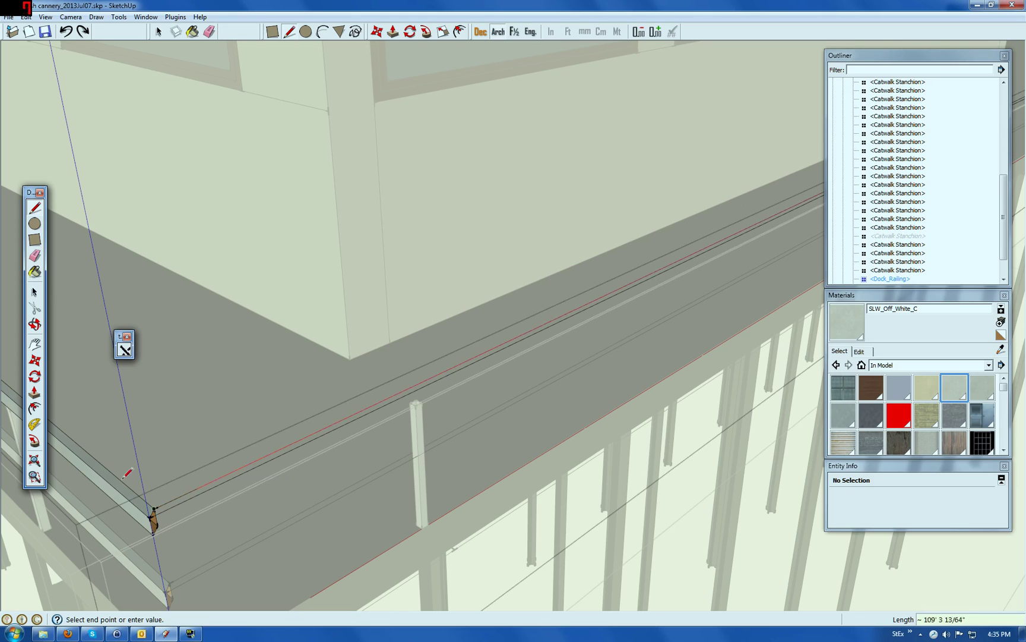
Close the far end of the two long lines with a 2" line from the outer endpoint, forming a narrow face.
click(42, 324)
drag(147, 512, 304, 438)
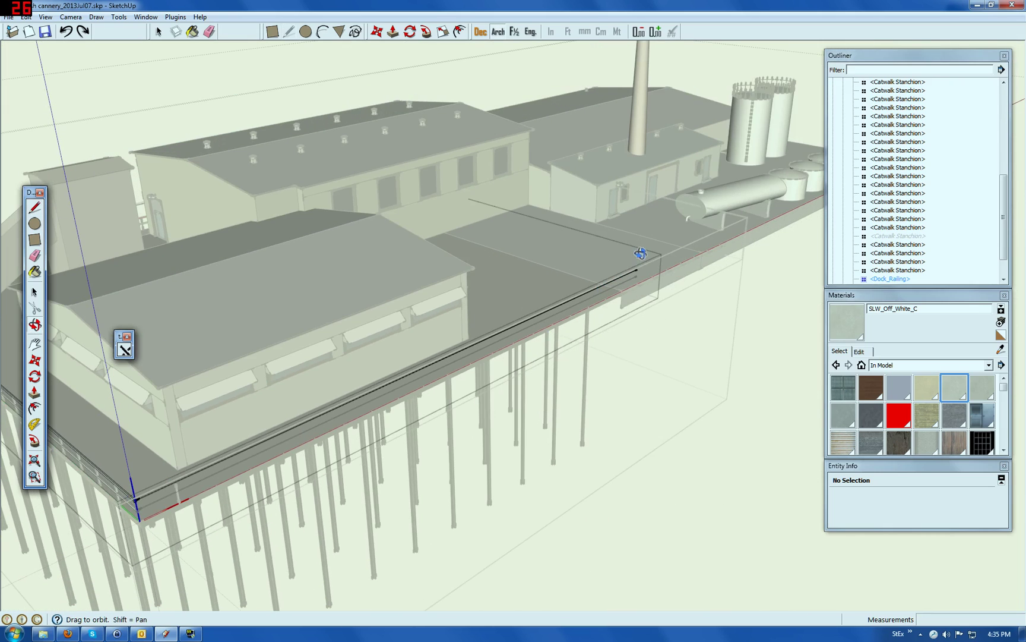
scroll(637, 266, up, 5)
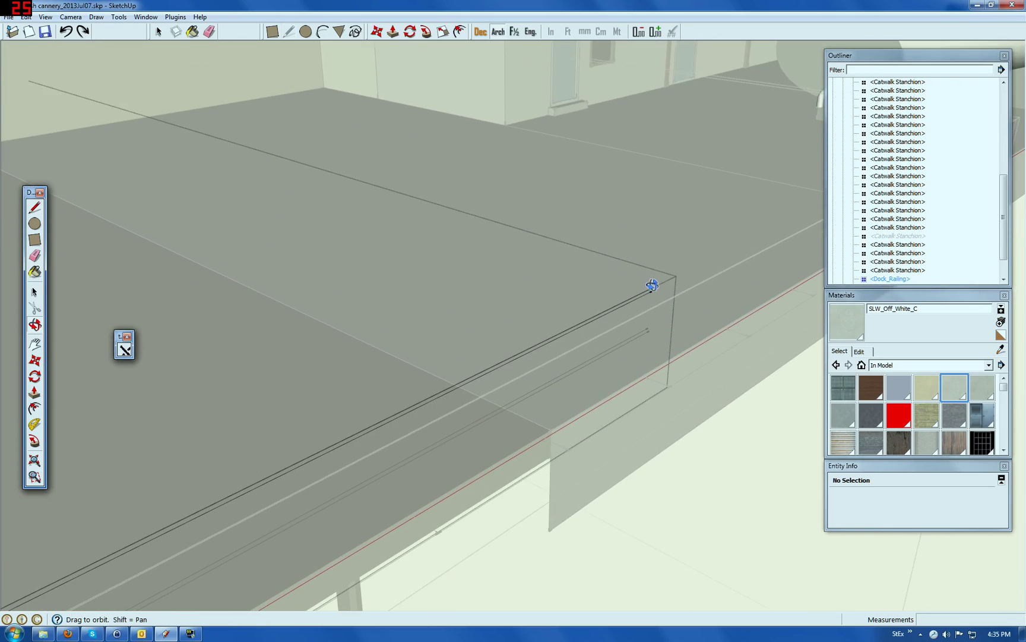
scroll(657, 297, up, 3)
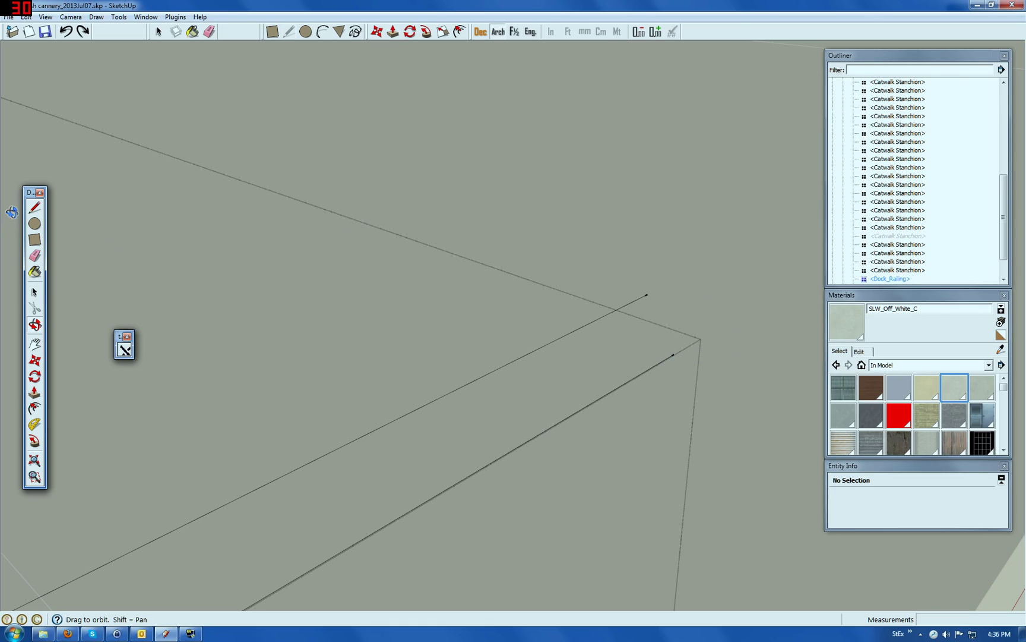
click(34, 208)
click(647, 294)
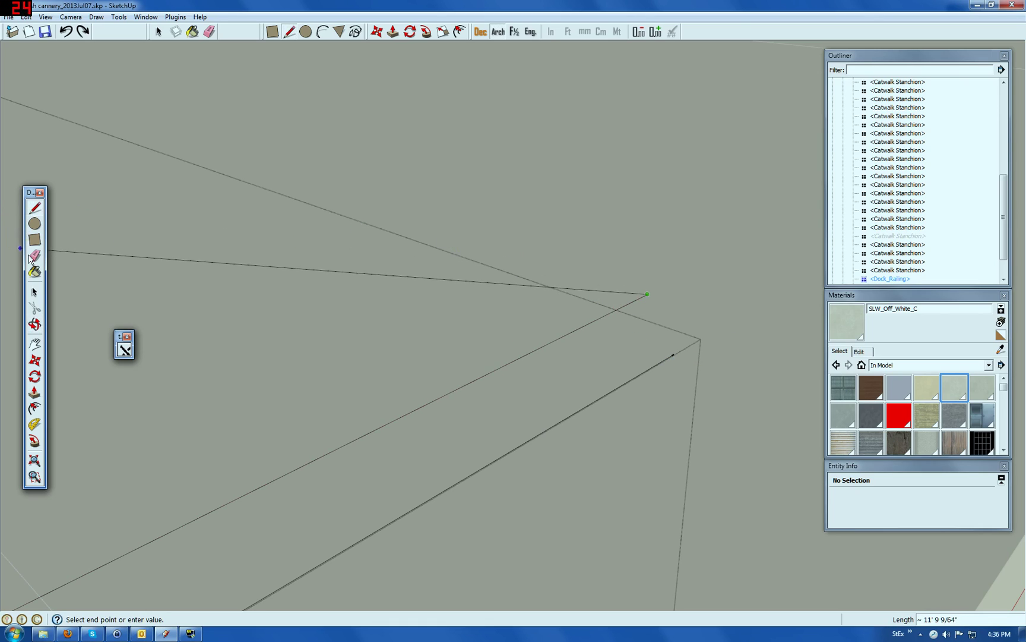
click(34, 207)
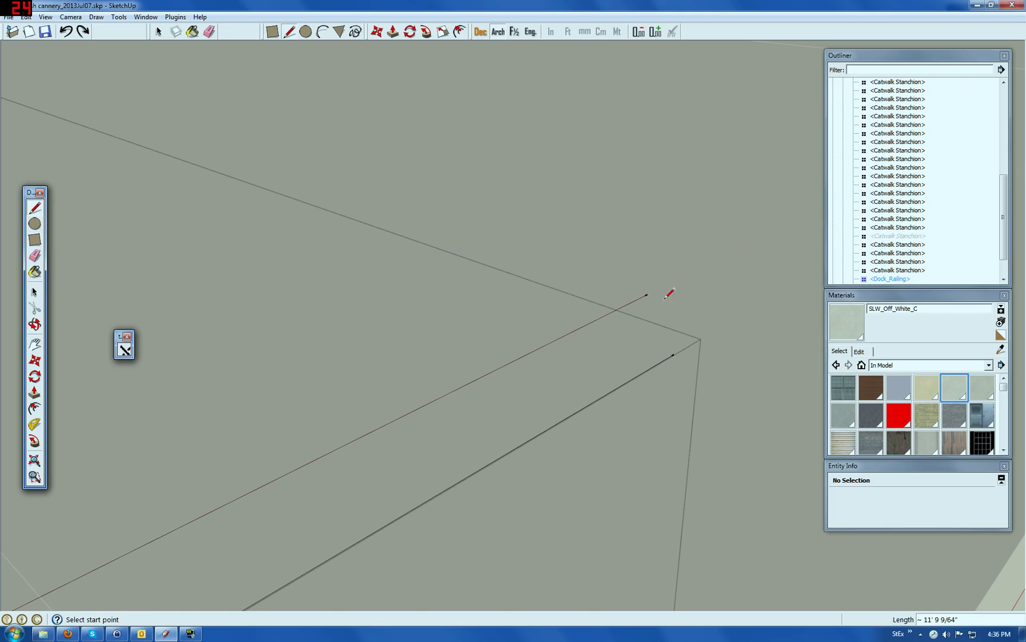
click(673, 355)
text(2)
key(Return)
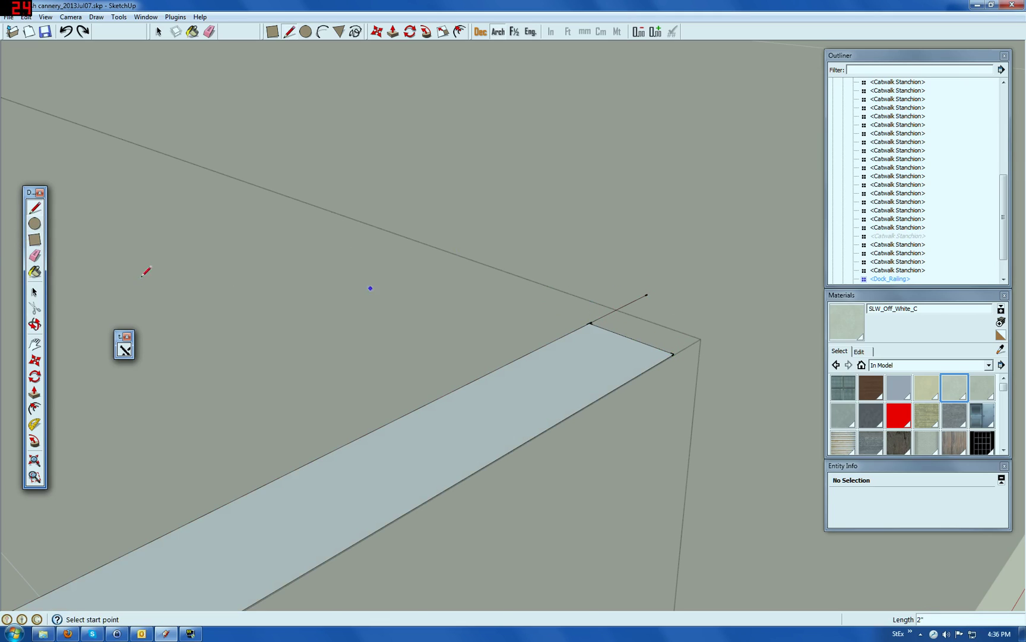
Erase the leftover line segment extending past the far end of the narrow face.
click(34, 324)
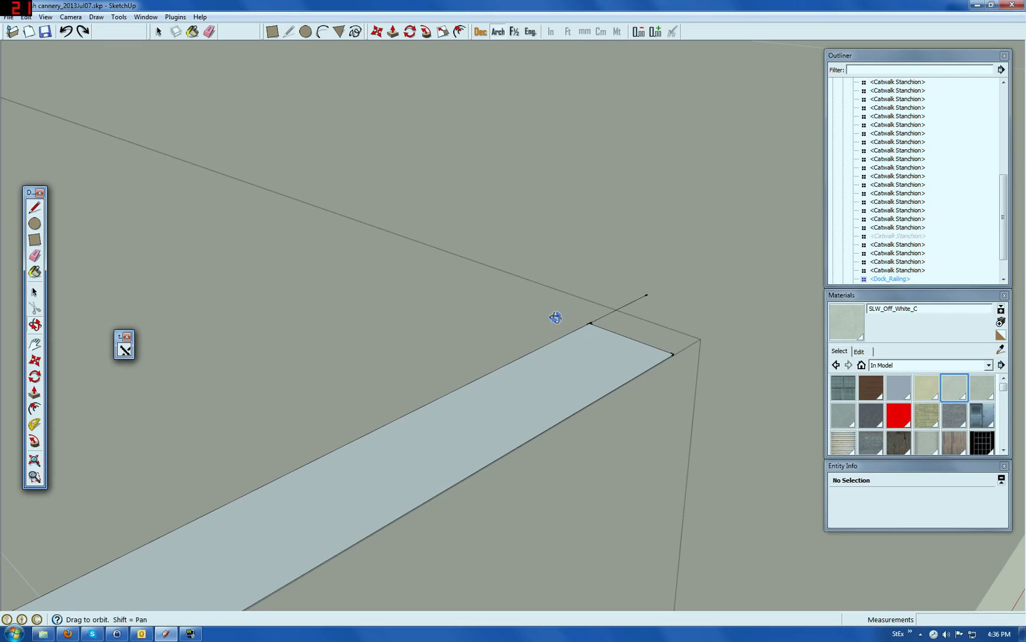
click(37, 256)
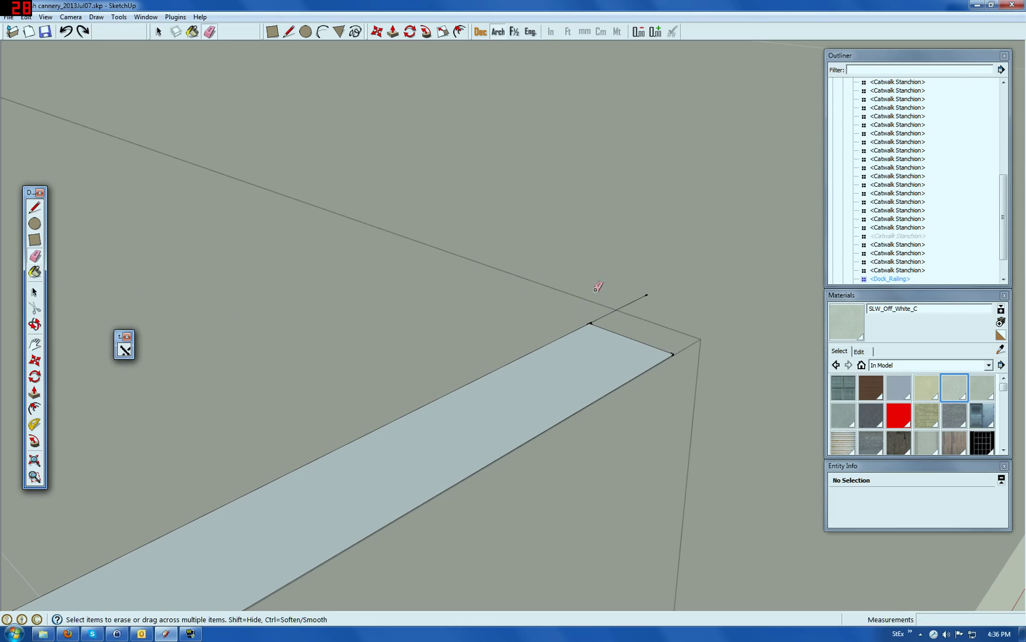
drag(644, 287, 595, 348)
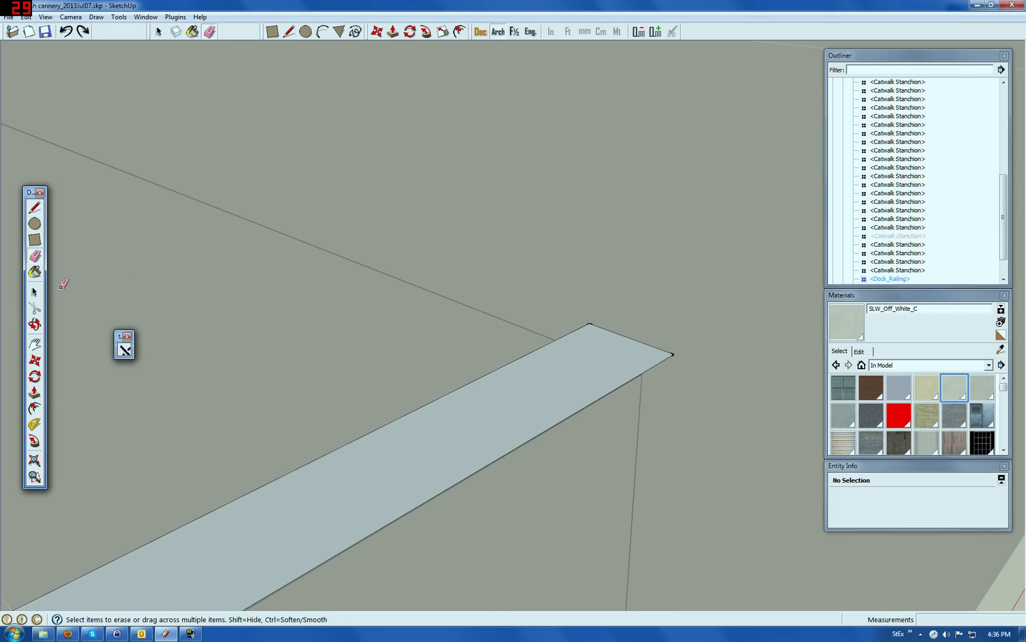
Reverse the long narrow face from its underside so its front faces downward.
click(34, 325)
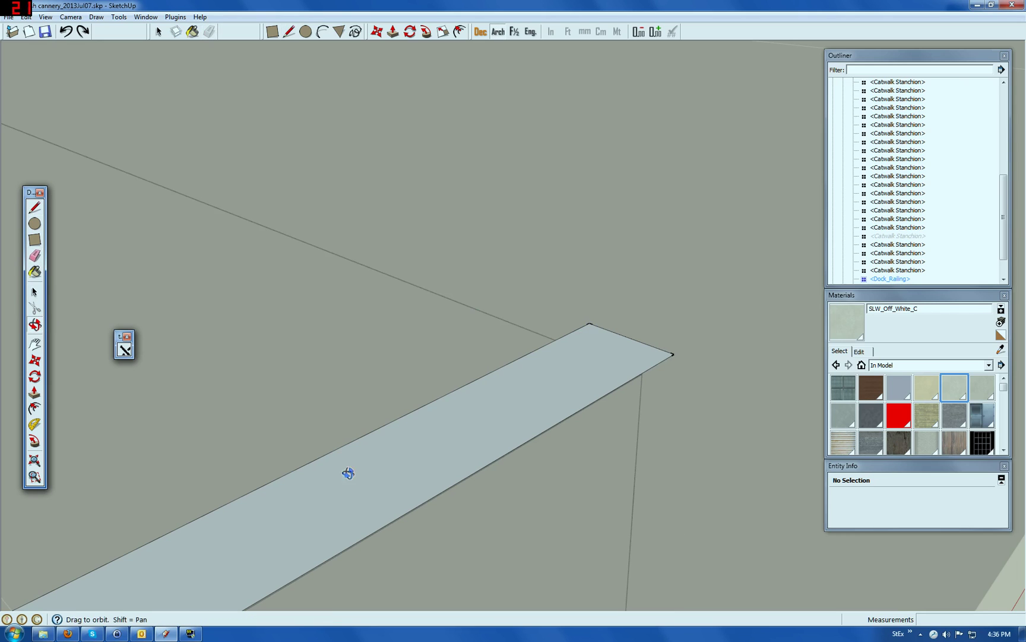
drag(368, 491, 258, 268)
drag(118, 398, 174, 396)
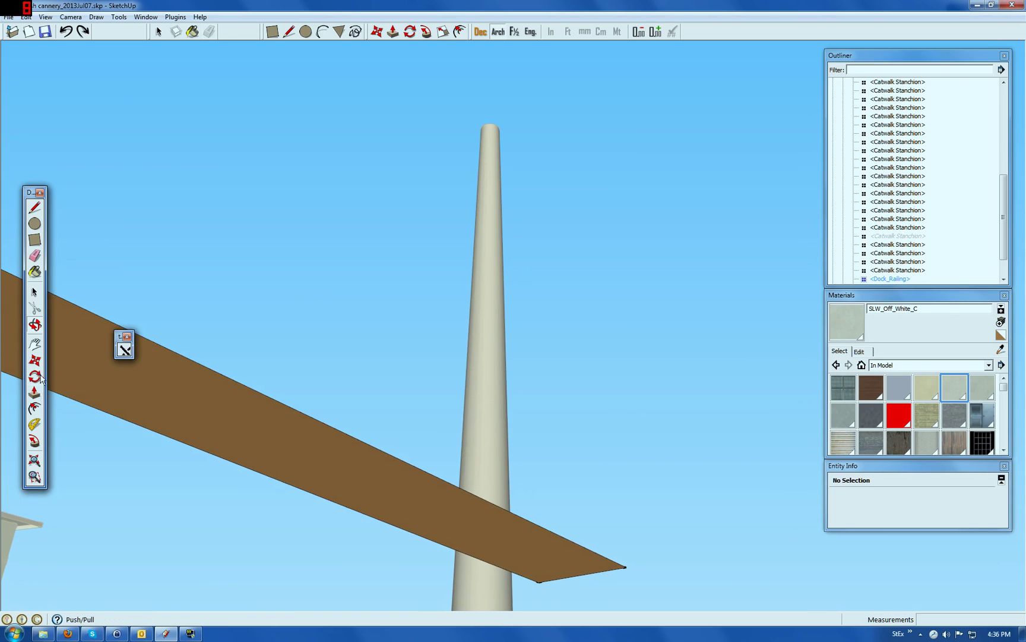
click(34, 292)
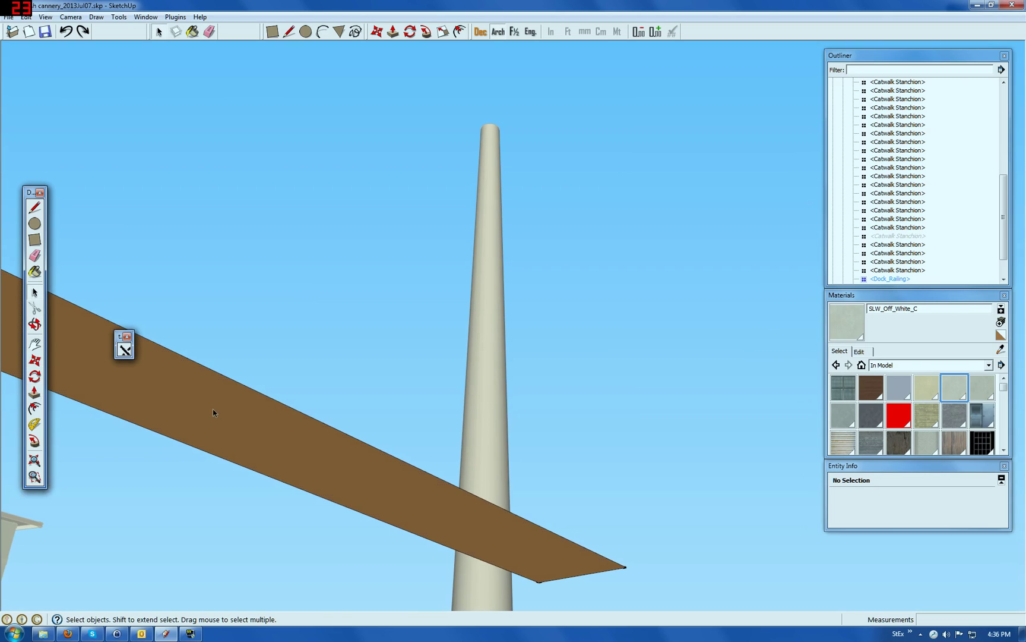
right_click(213, 409)
click(259, 280)
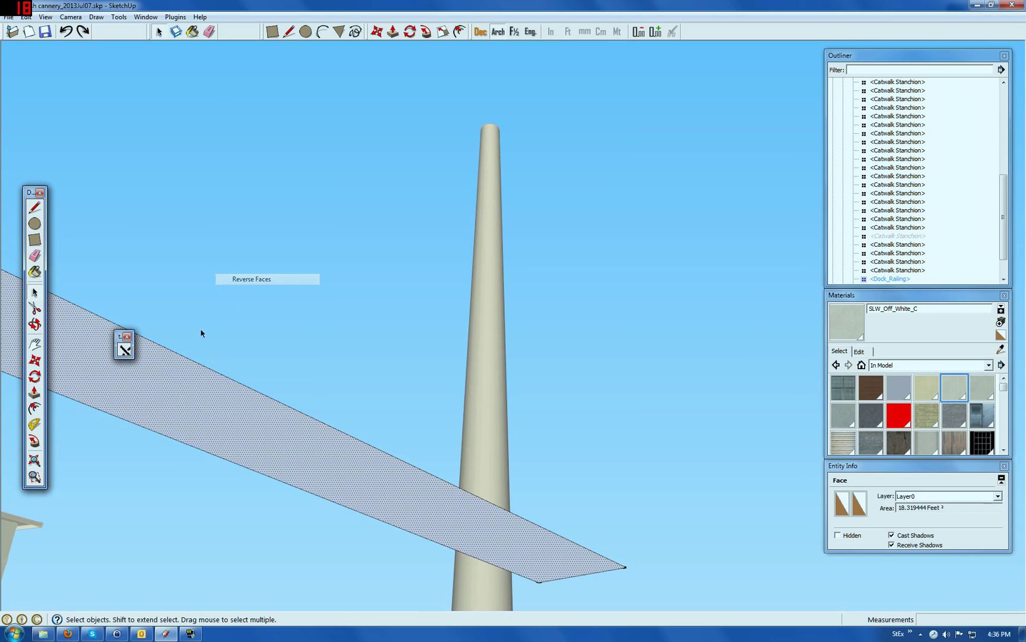
Push/Pull the long narrow face downward by 4" to give the new rail its height.
click(35, 393)
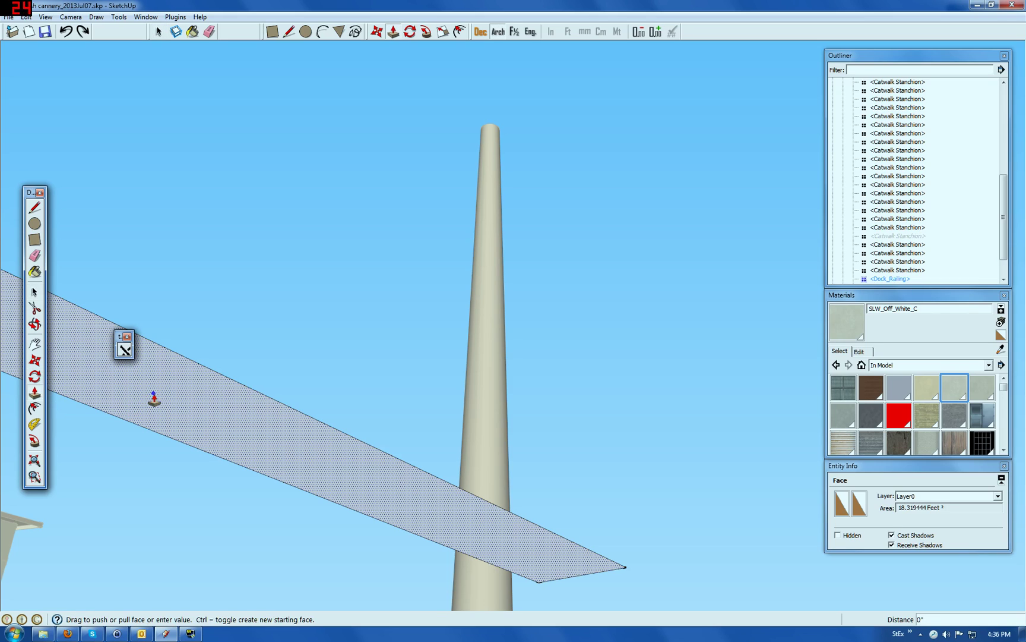
drag(149, 402, 150, 407)
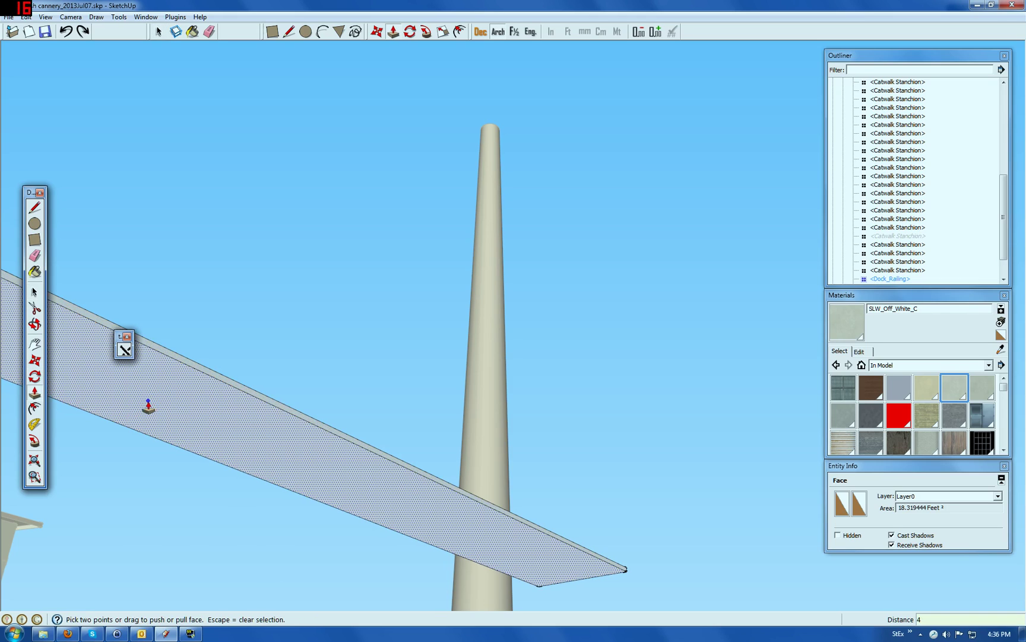
text(4)
key(Return)
Paint all connected faces of the new rail with the SLW_Off_White_C material, starting from its end face.
key(o)
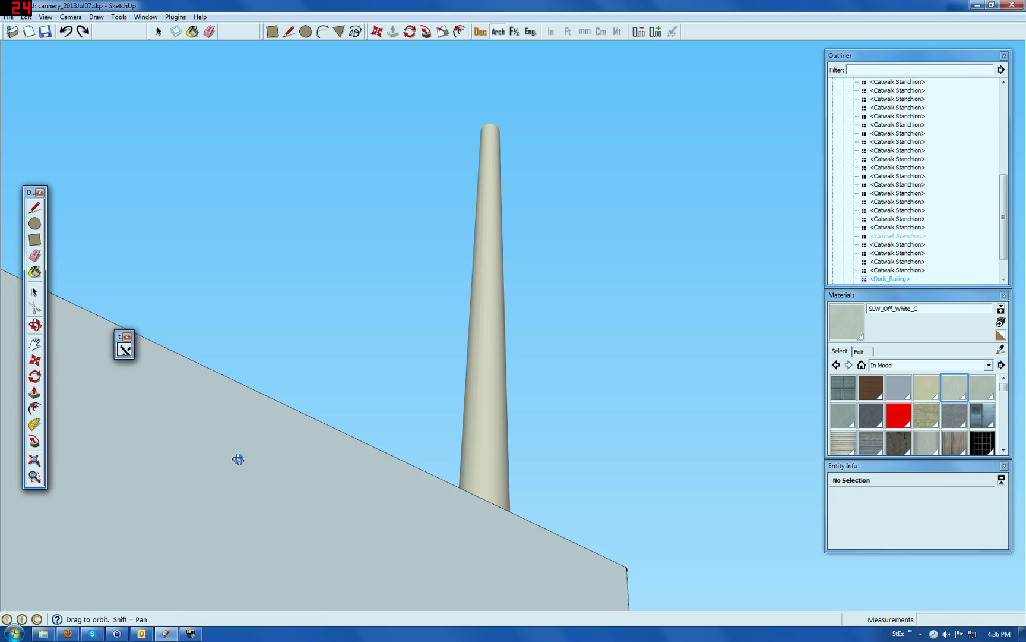
drag(239, 458, 584, 436)
drag(577, 488, 820, 541)
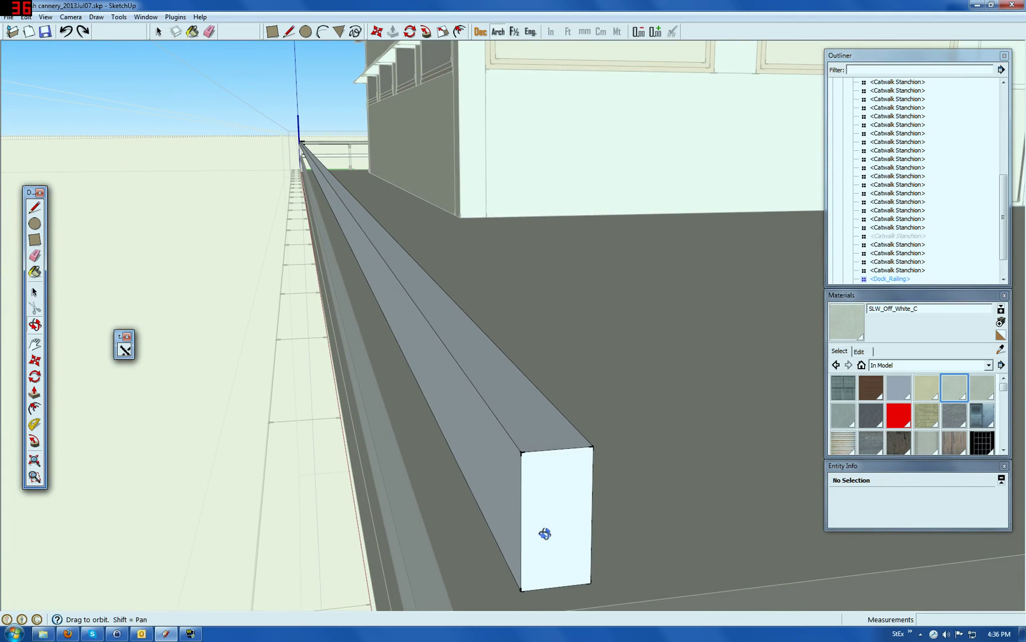
drag(543, 532, 534, 494)
scroll(570, 502, down, 1)
scroll(556, 537, up, 3)
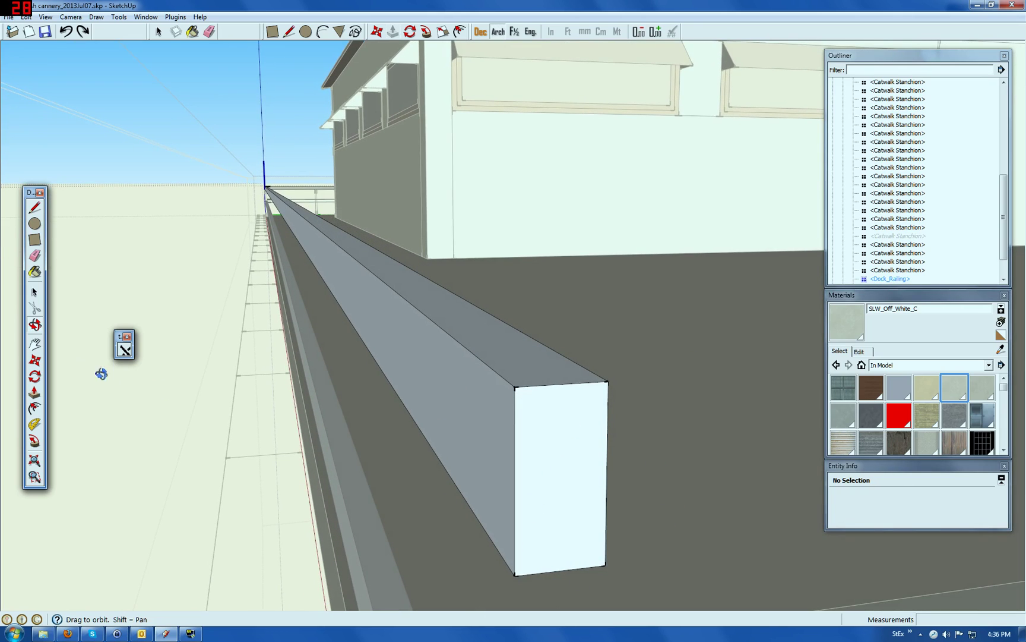
click(35, 292)
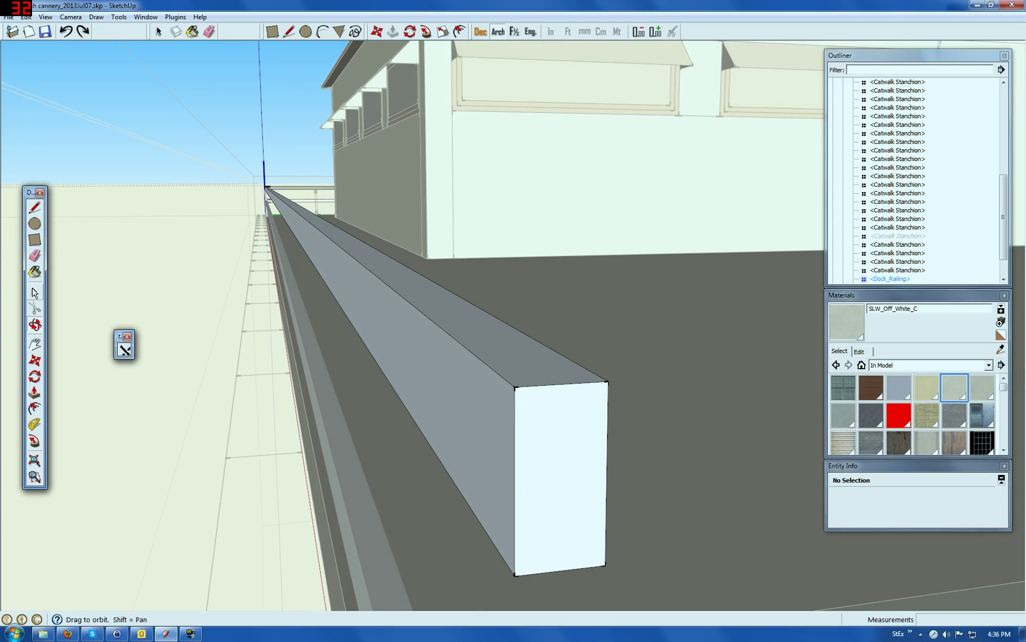
click(574, 462)
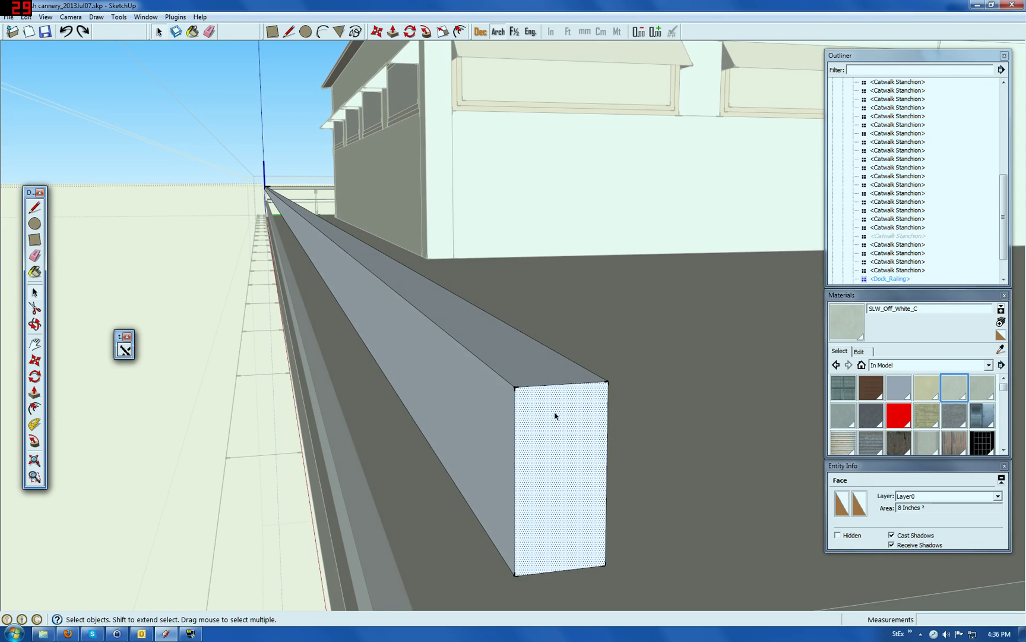
right_click(556, 434)
mouse_move(607, 248)
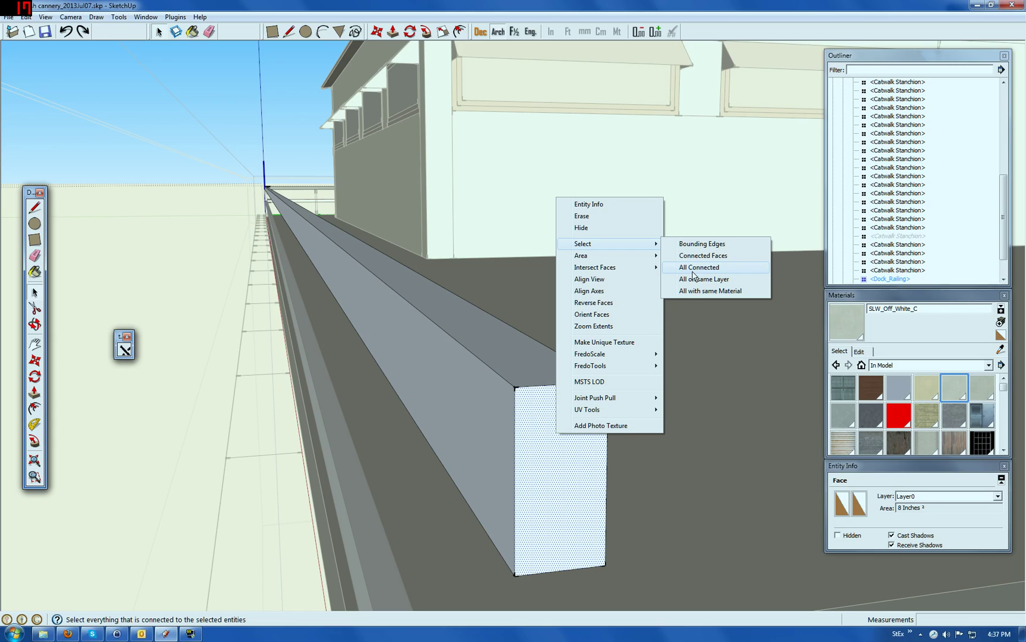
click(702, 256)
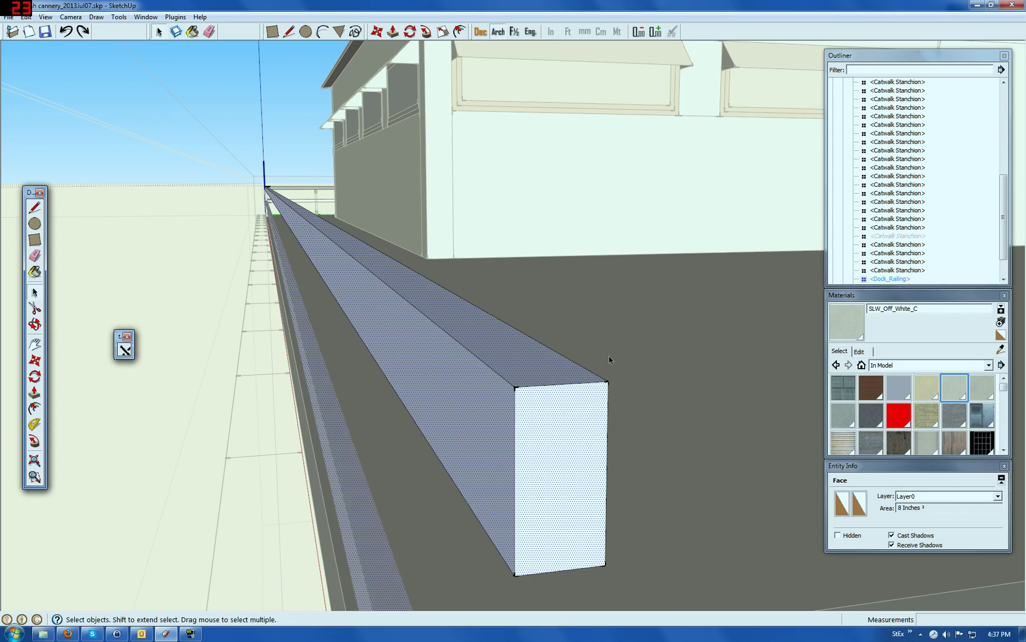
click(839, 321)
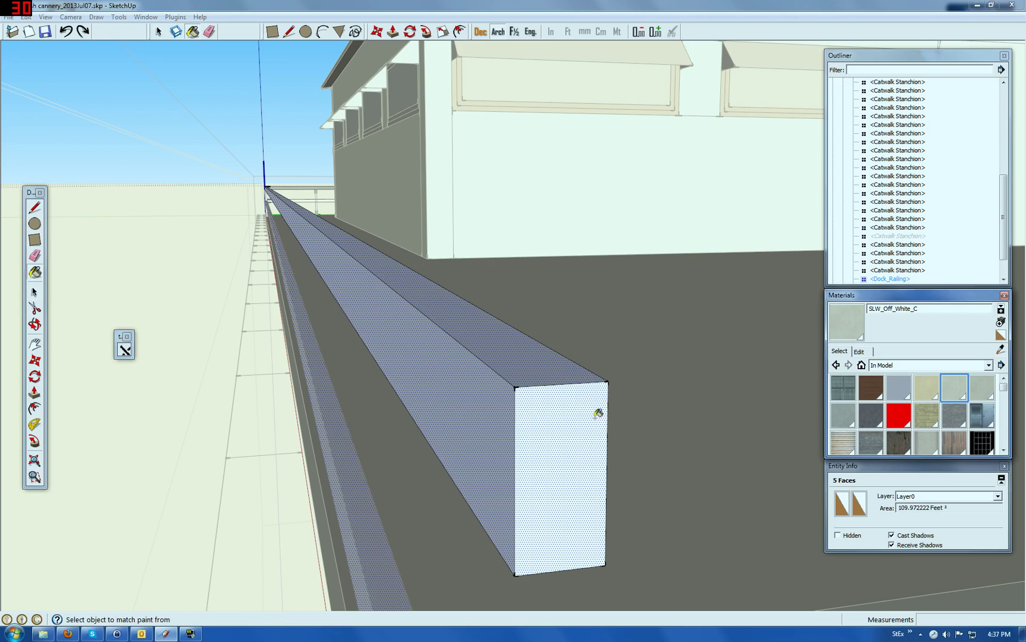
click(599, 423)
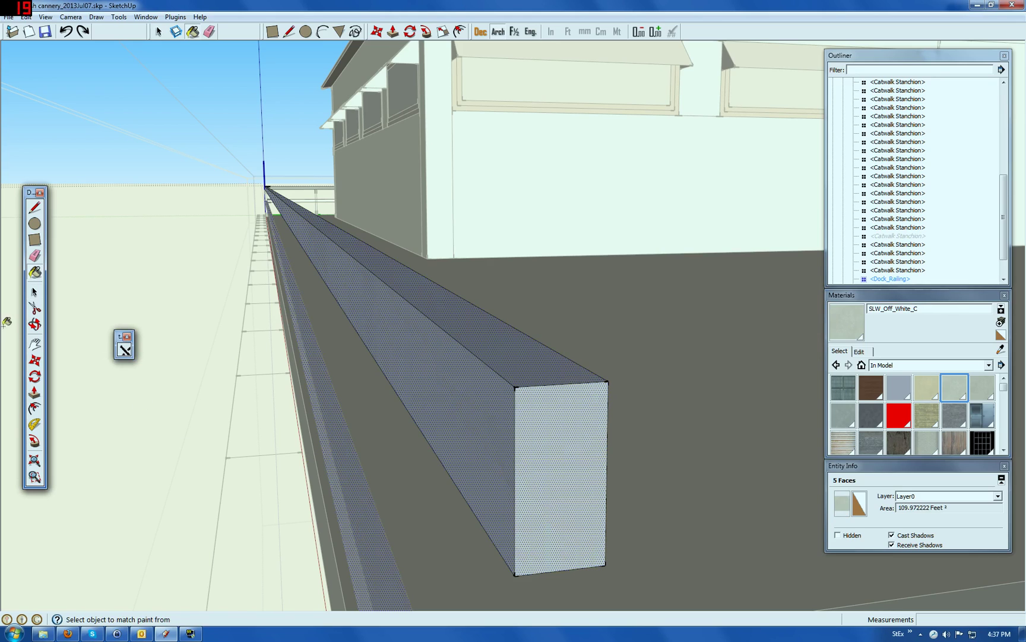
Clear the selection and examine the painted rail along the dock edge and its joint with the existing railing at the corner.
click(41, 325)
drag(392, 331, 570, 328)
scroll(571, 328, down, 5)
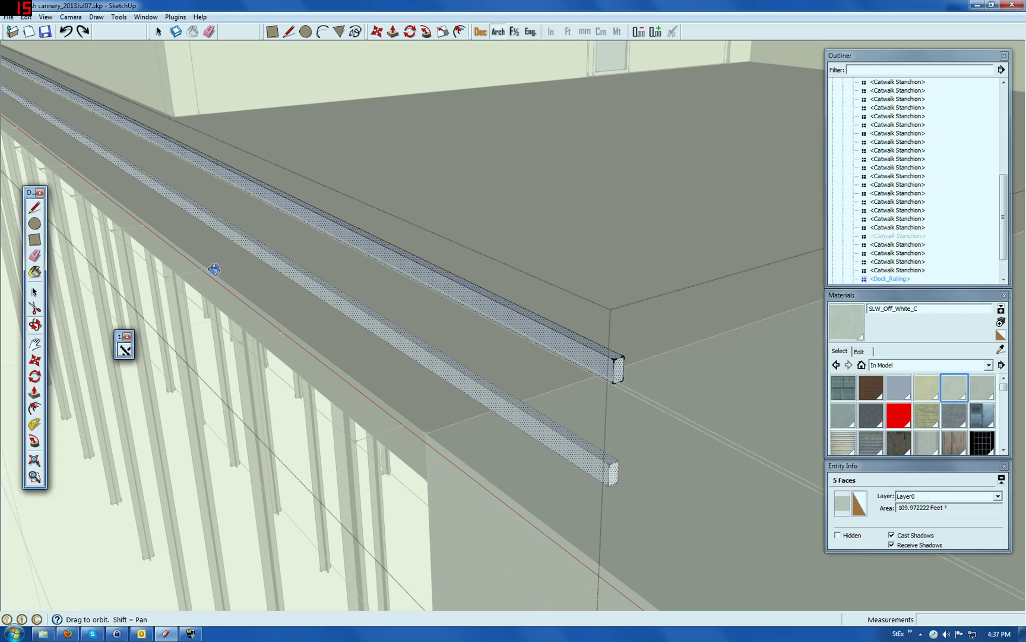
click(34, 292)
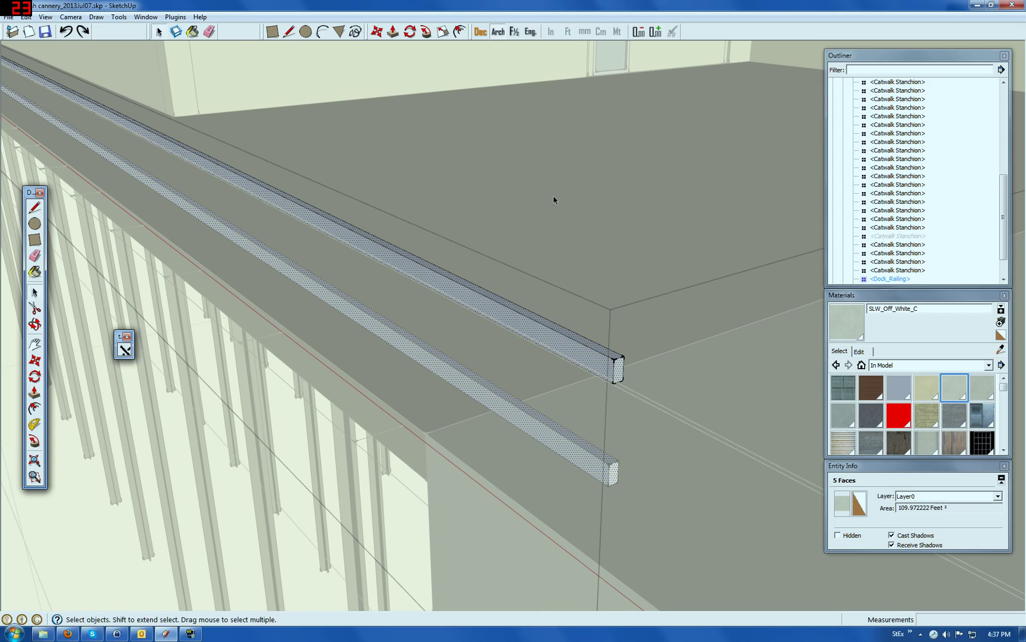
click(577, 432)
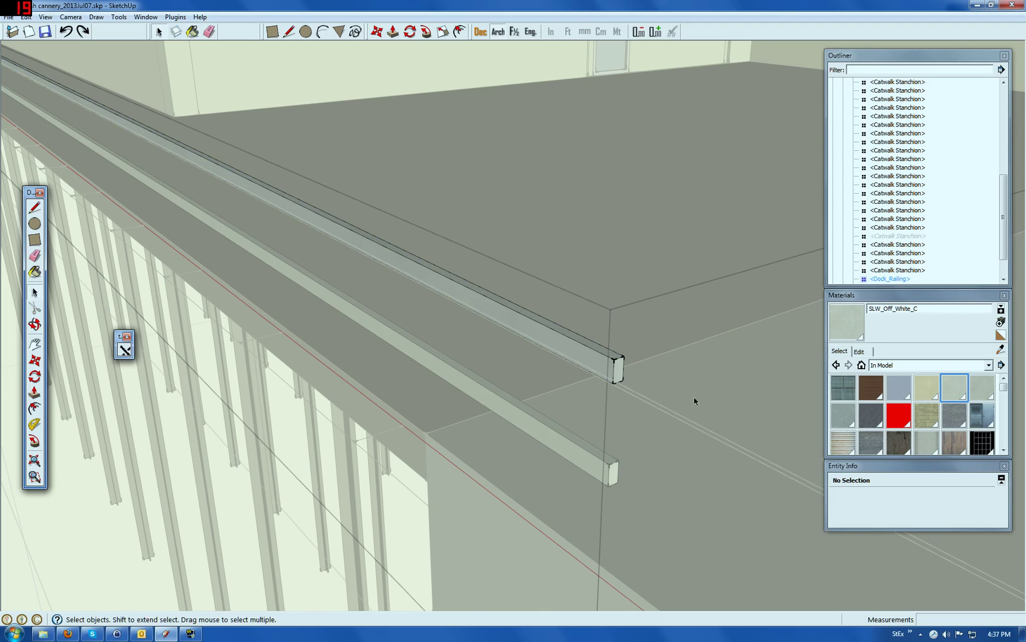
scroll(707, 398, down, 5)
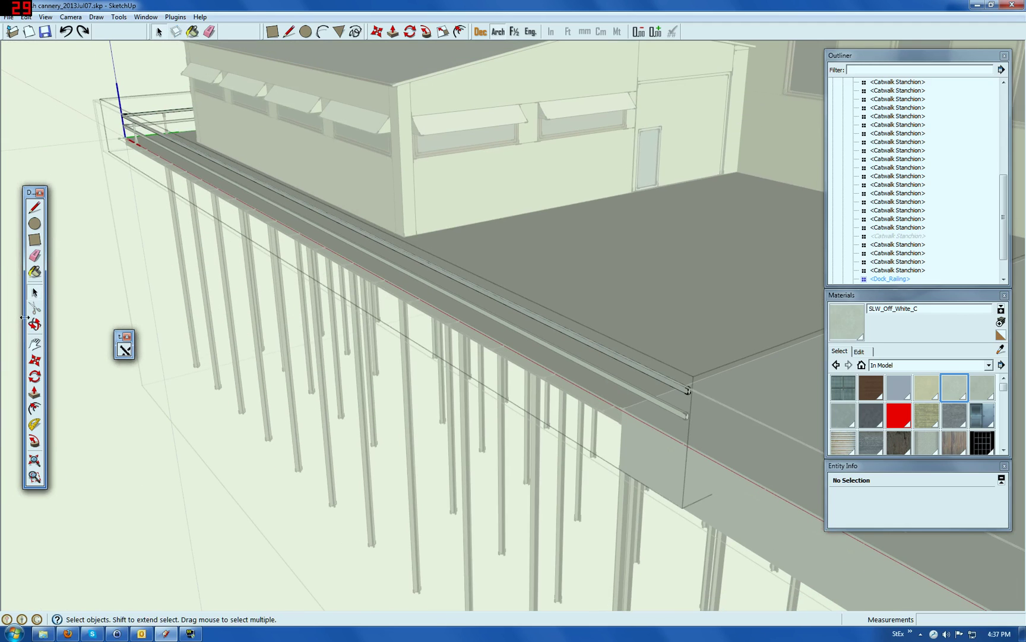
click(35, 325)
drag(137, 105, 305, 321)
scroll(476, 337, up, 4)
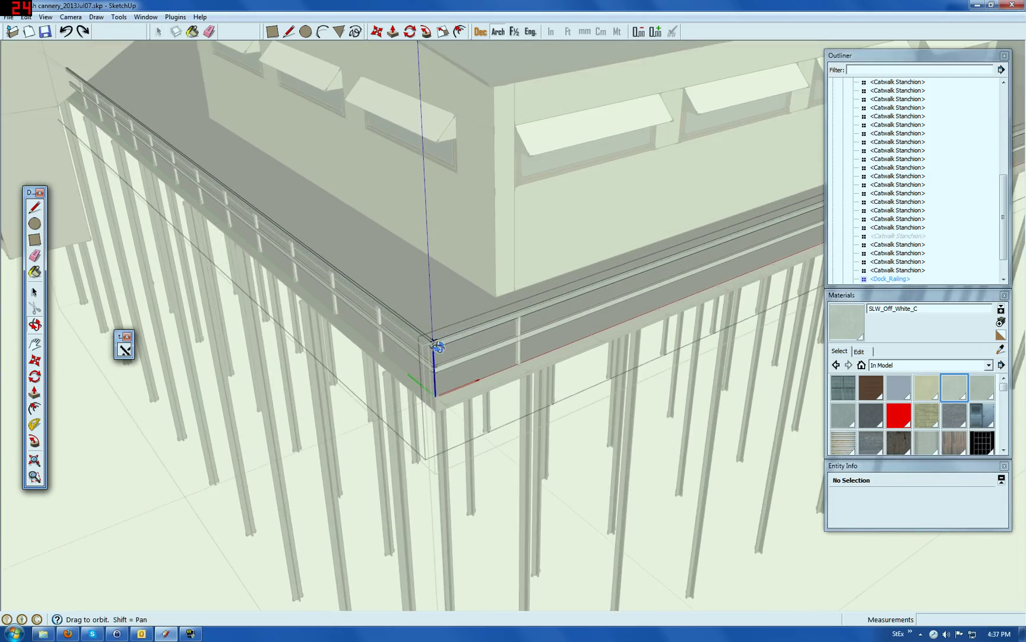
scroll(458, 343, up, 2)
scroll(449, 363, up, 3)
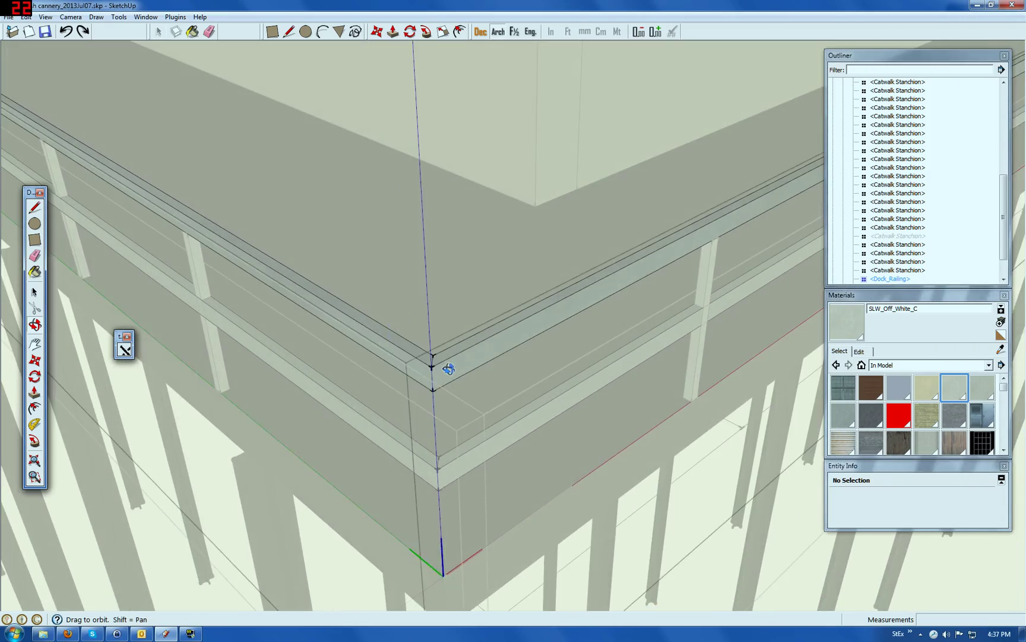
Inside the Pier Guardrail component, copy the existing railing's stanchion nearest the corner and paste it beneath the outer rail corner.
click(34, 291)
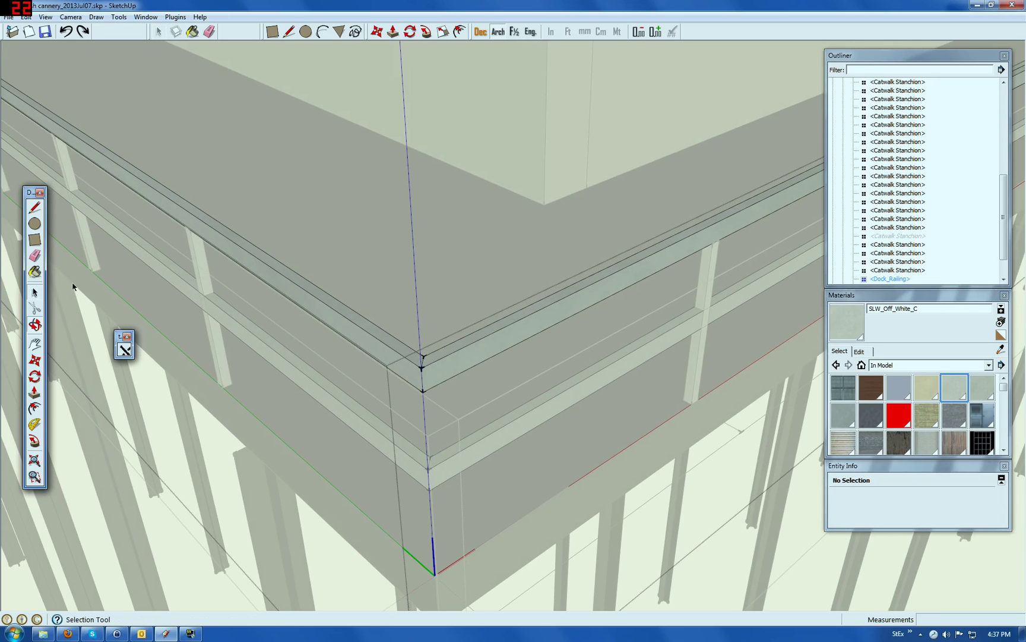
scroll(420, 164, down, 3)
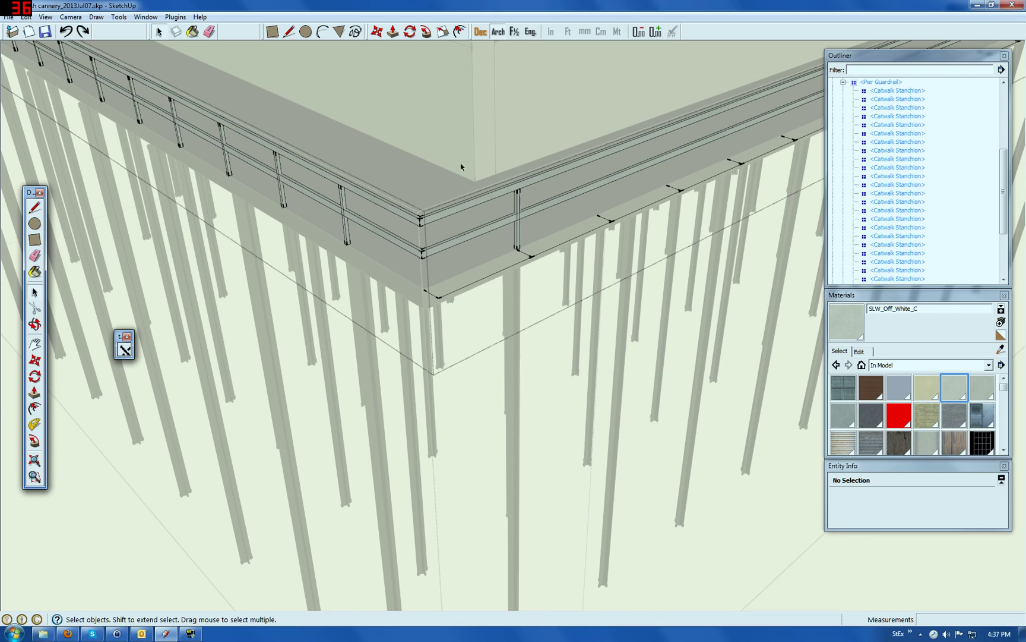
scroll(409, 212, up, 3)
scroll(333, 257, up, 3)
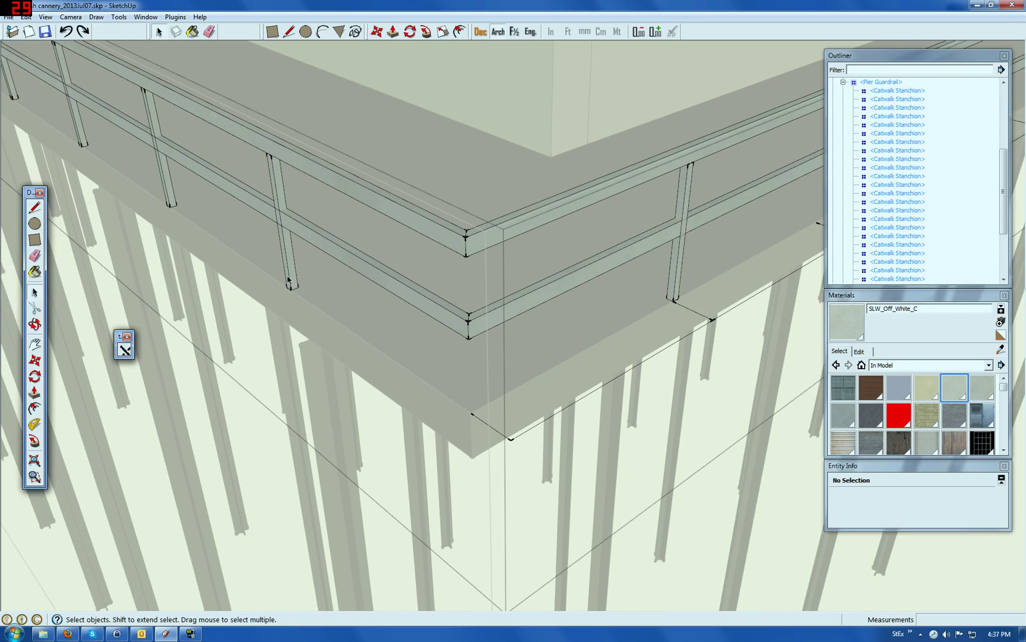
click(283, 226)
click(31, 19)
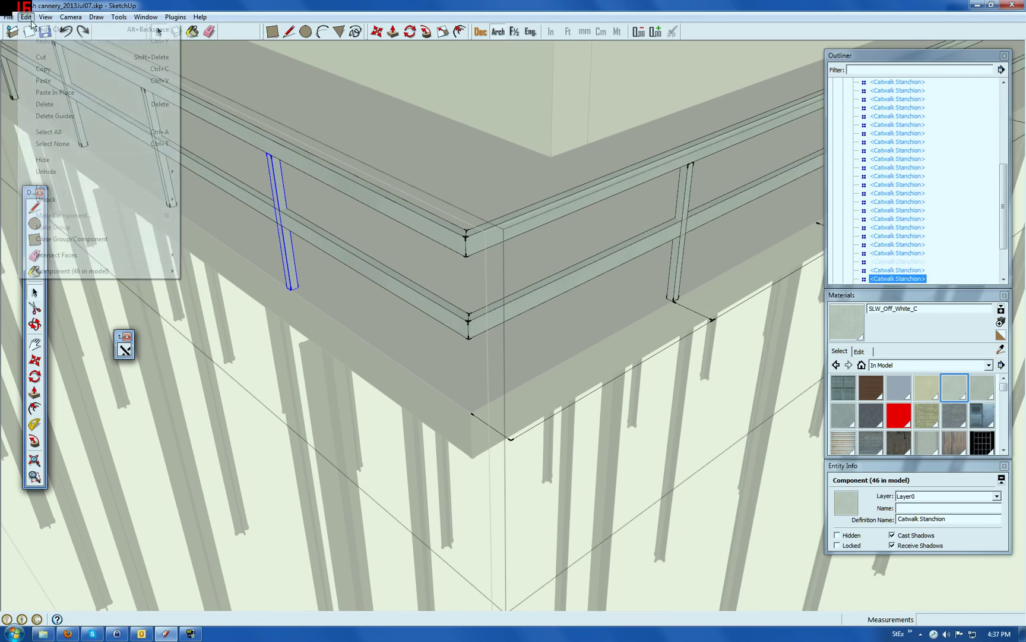
click(48, 69)
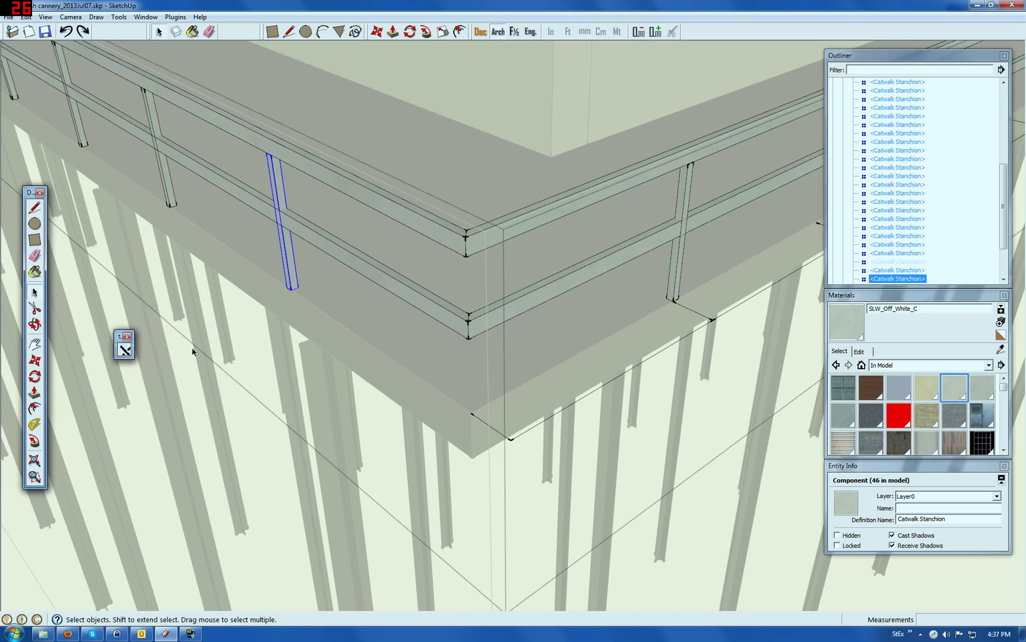
key(ctrl+v)
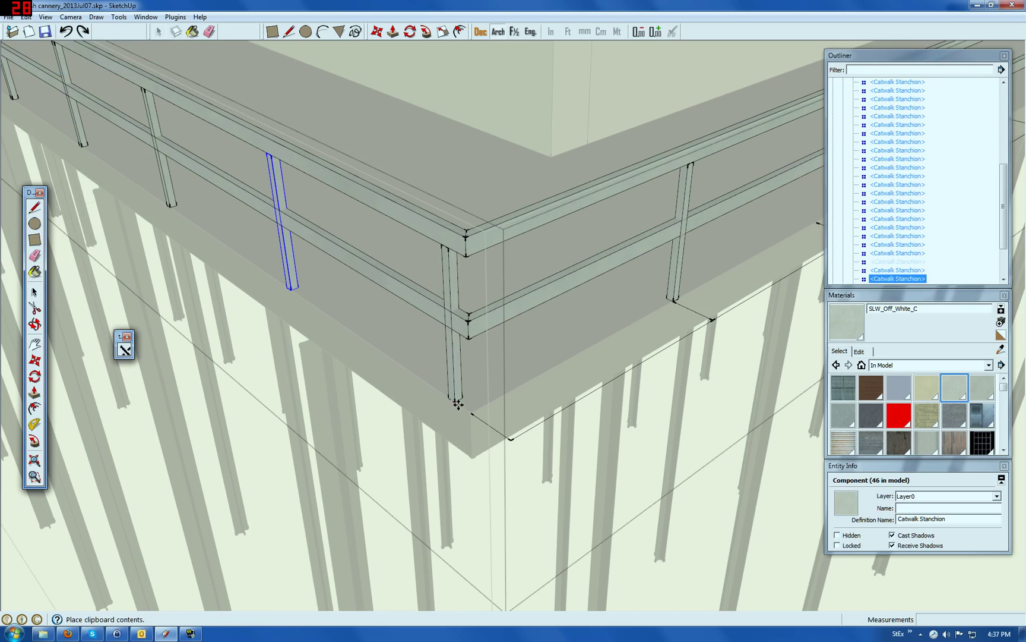
click(467, 410)
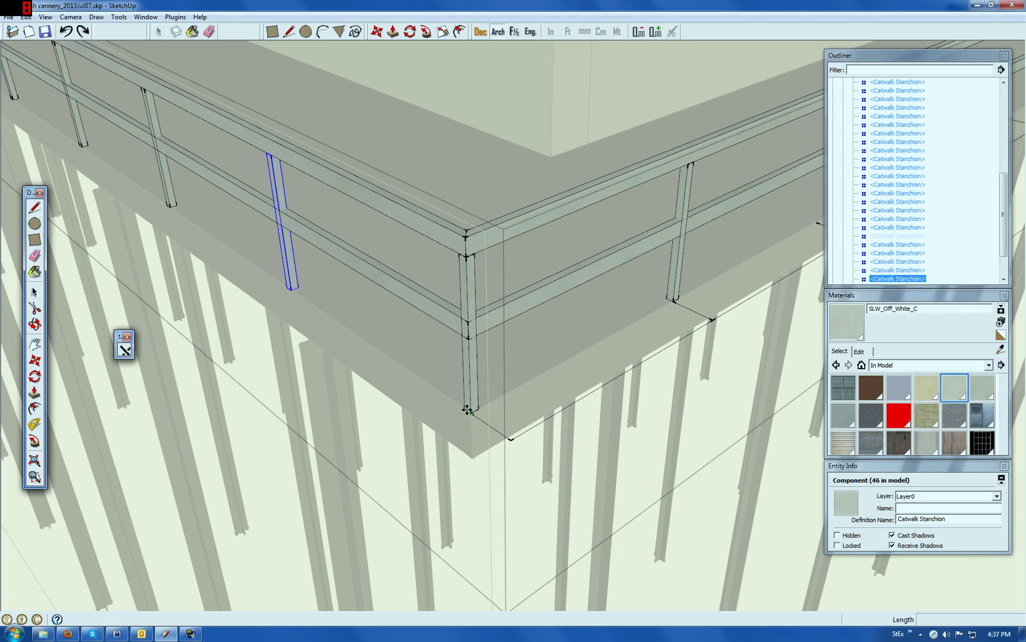
Examine how the corner stanchion lines up with the lower rails and the endpoint at its base.
scroll(431, 297, up, 3)
scroll(467, 343, up, 8)
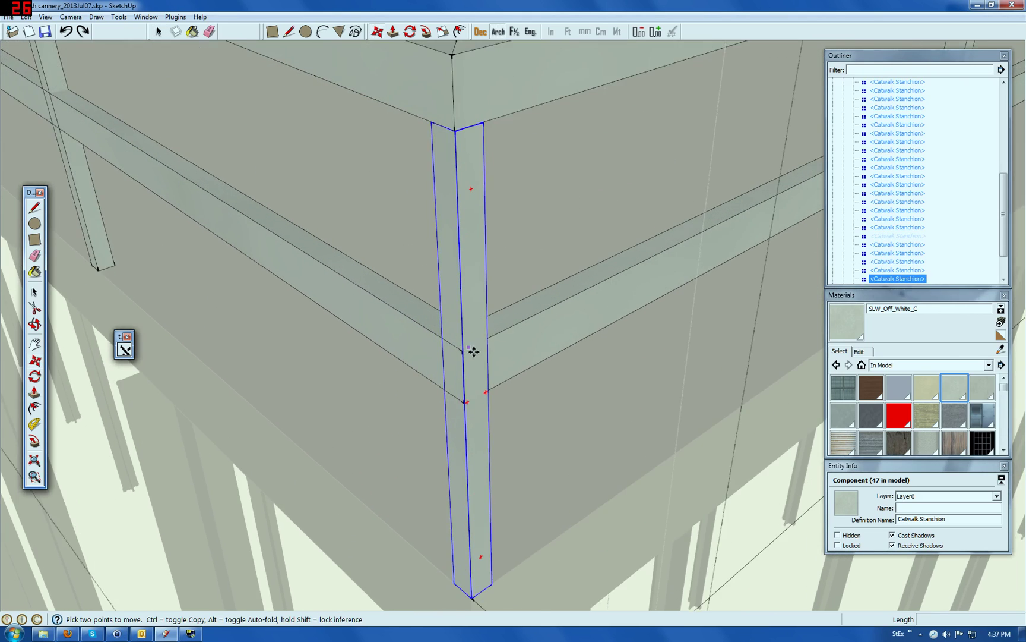
scroll(445, 350, up, 2)
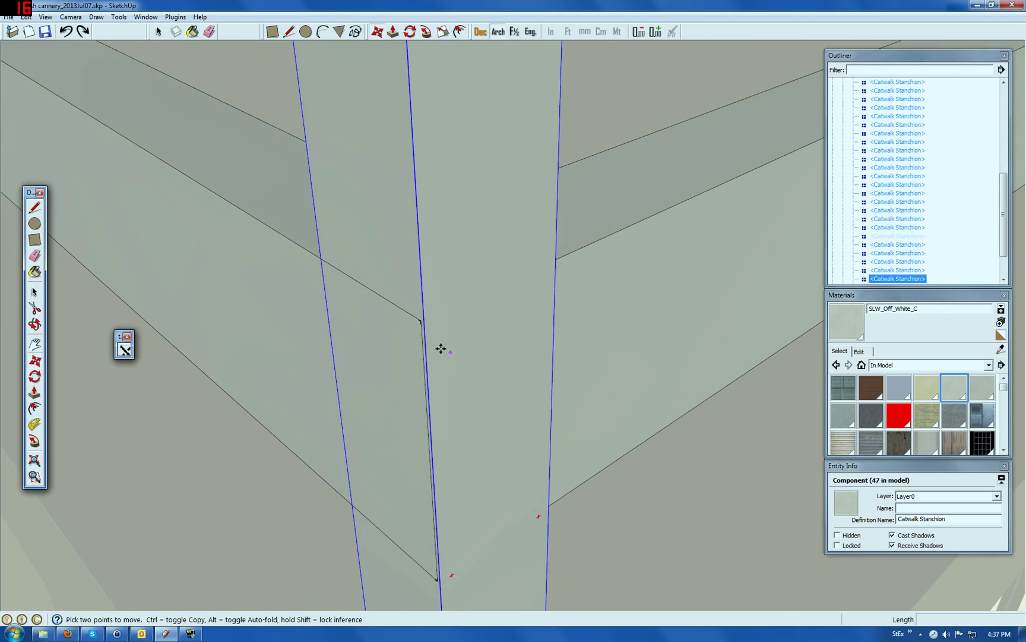
scroll(394, 325, up, 2)
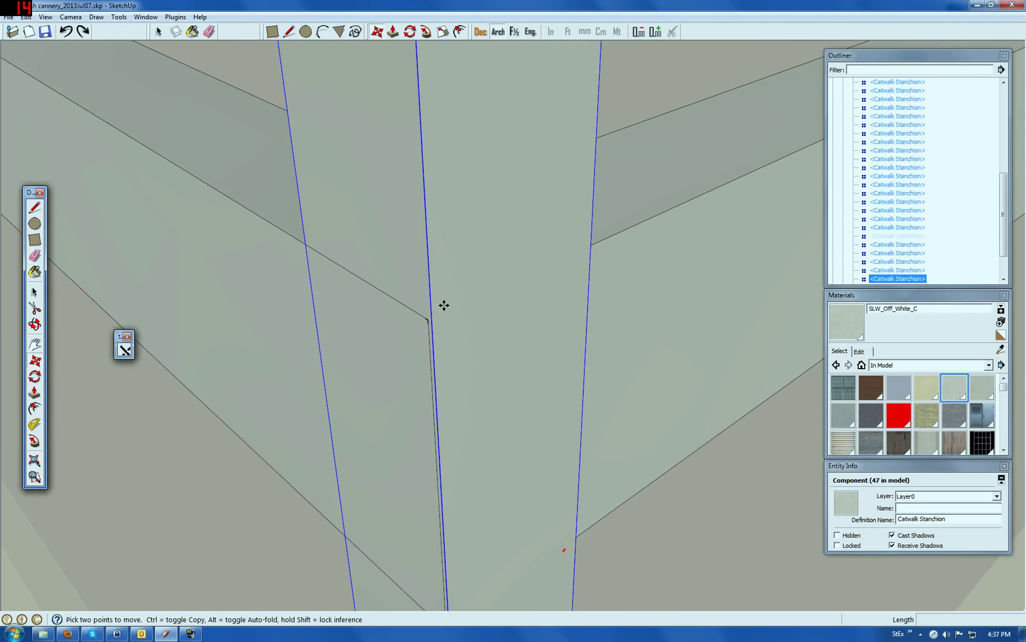
scroll(446, 279, down, 6)
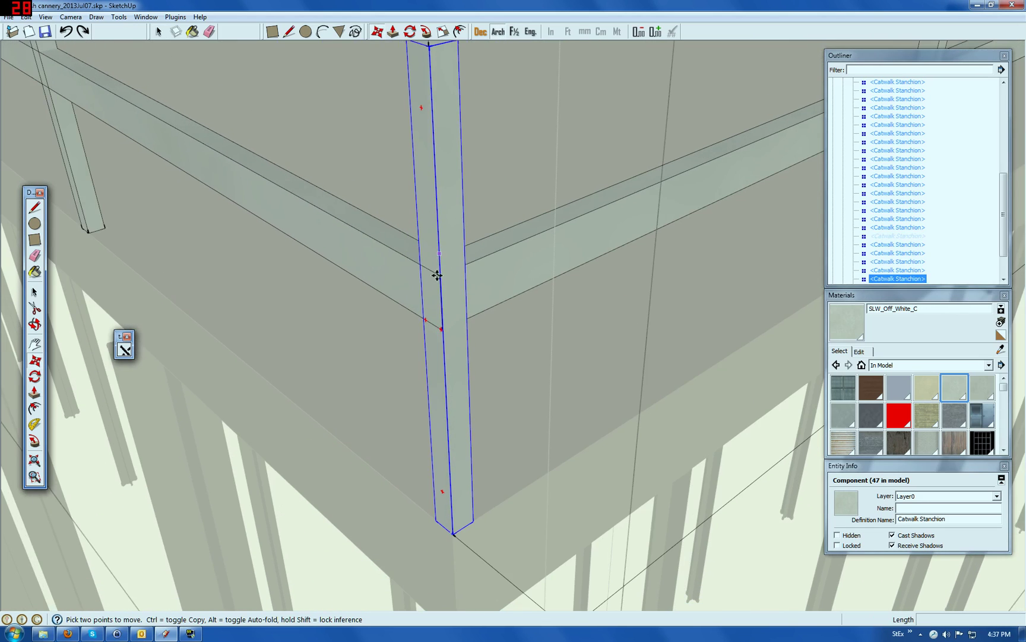
scroll(456, 532, up, 3)
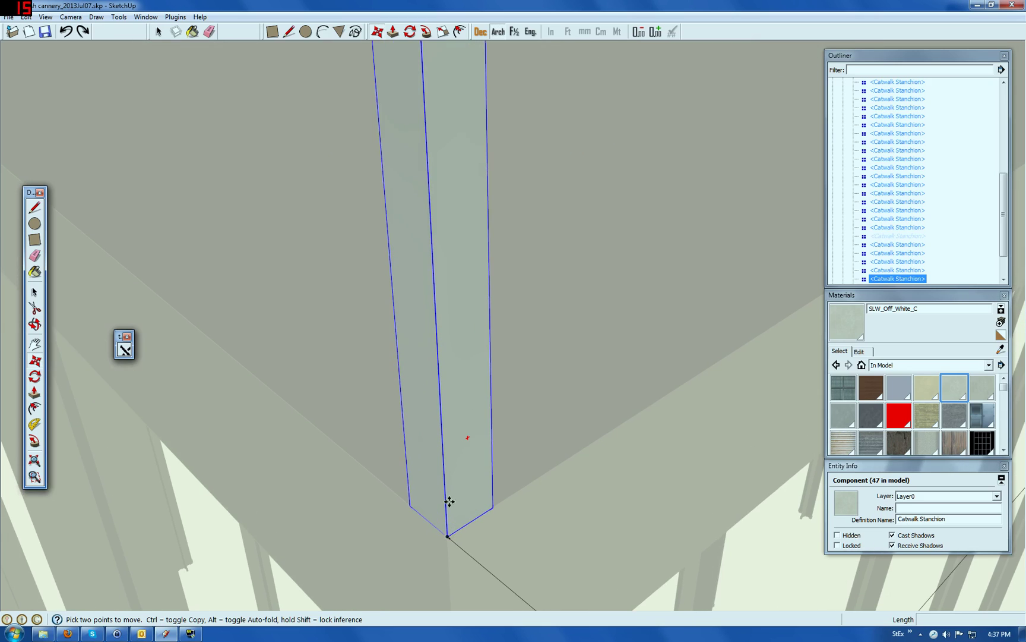
scroll(453, 529, up, 1)
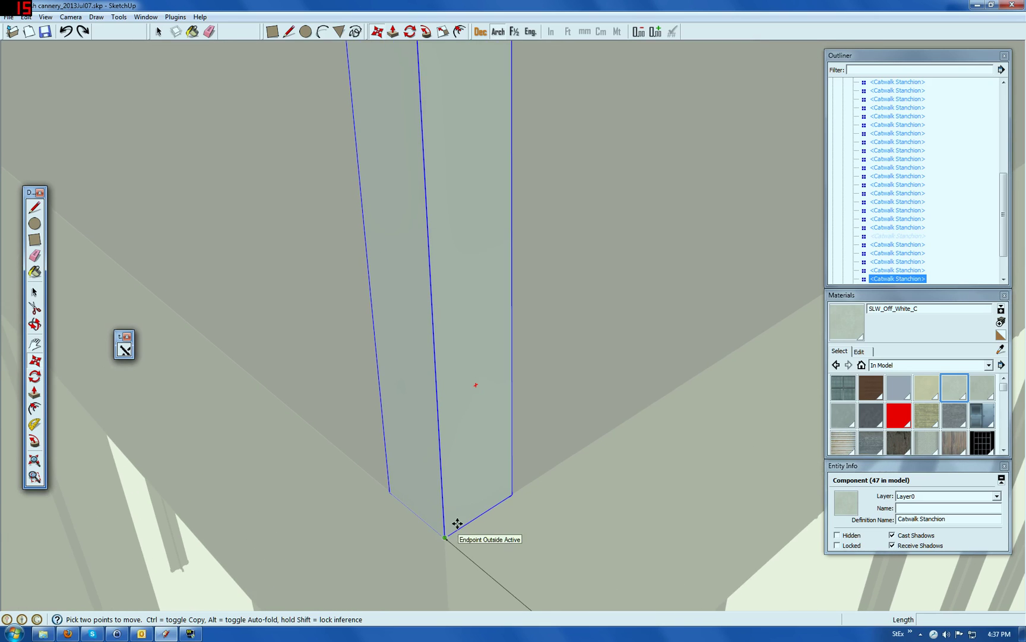
scroll(431, 500, down, 4)
scroll(403, 464, down, 4)
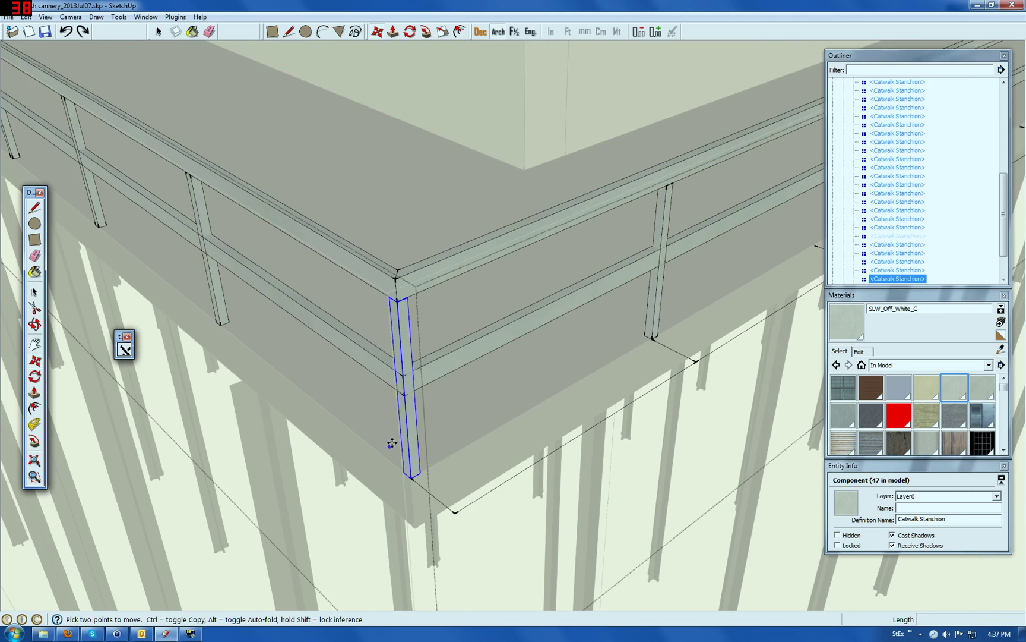
Delete the stanchion nearest the corner on the newly railed dock edge.
click(36, 292)
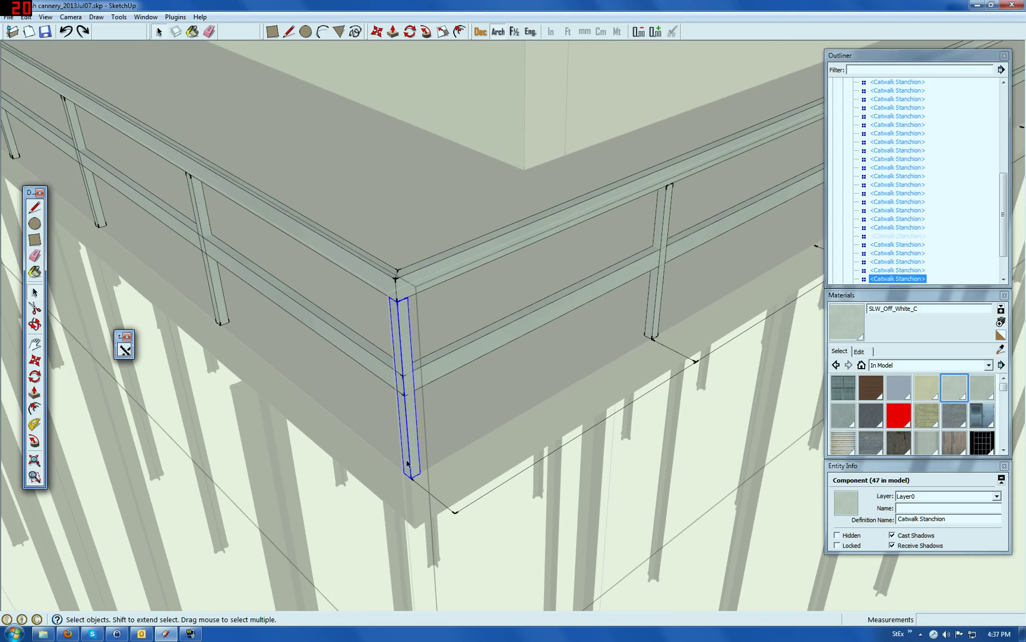
click(656, 327)
key(Delete)
Copy the corner stanchion and paste it at the inner endpoint of the nearest guide mark along the newly railed dock edge.
click(405, 416)
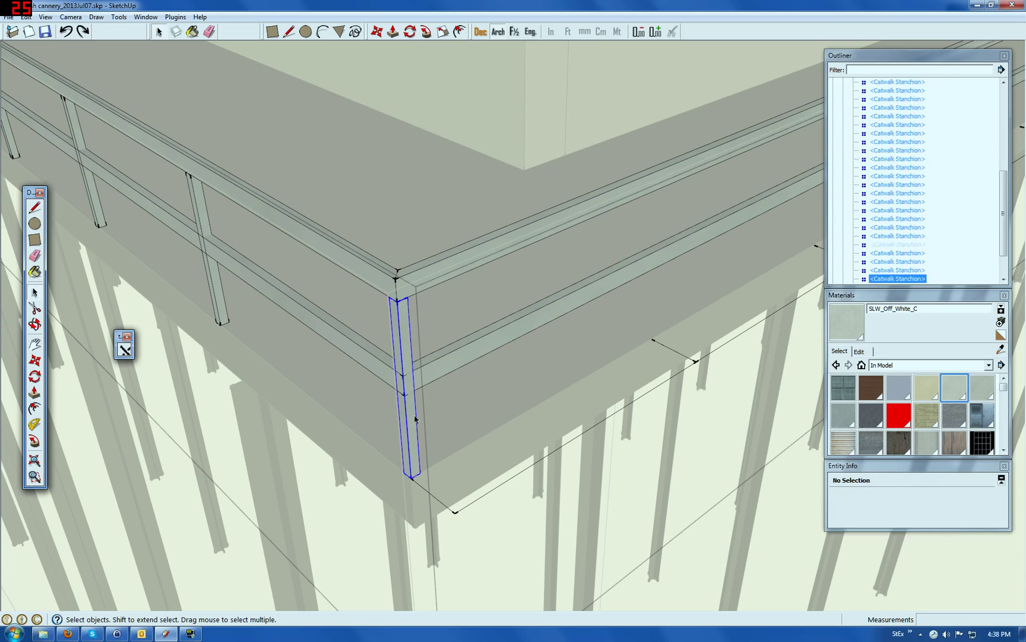
click(9, 17)
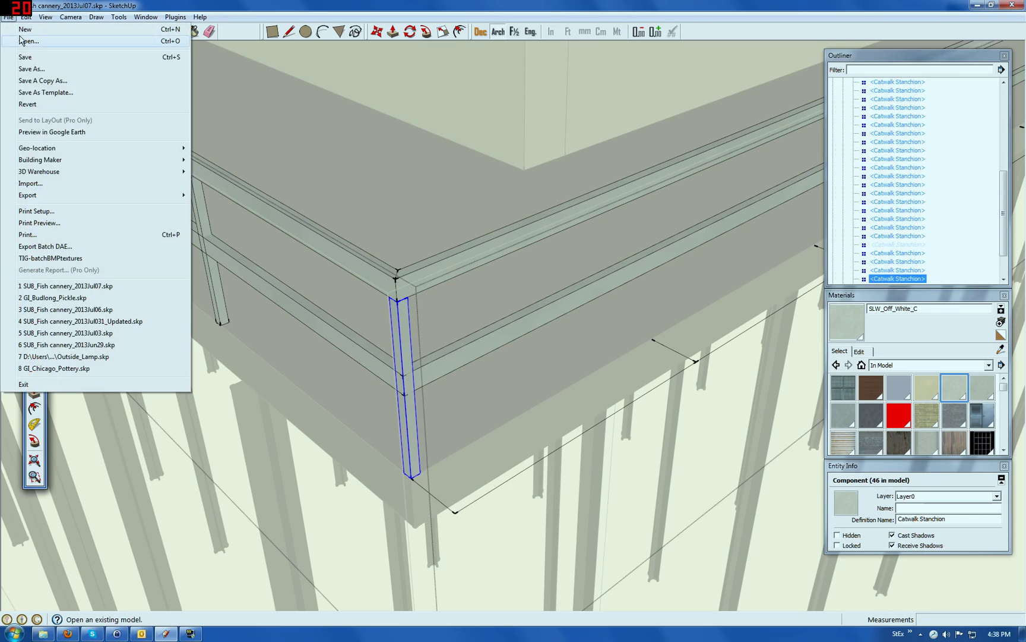
mouse_move(26, 17)
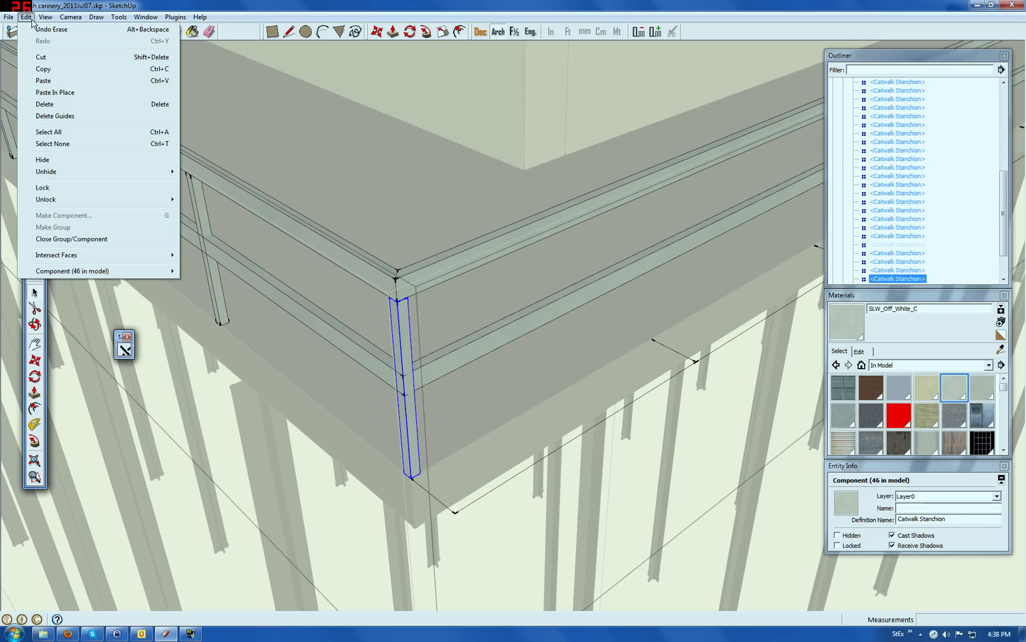
click(46, 68)
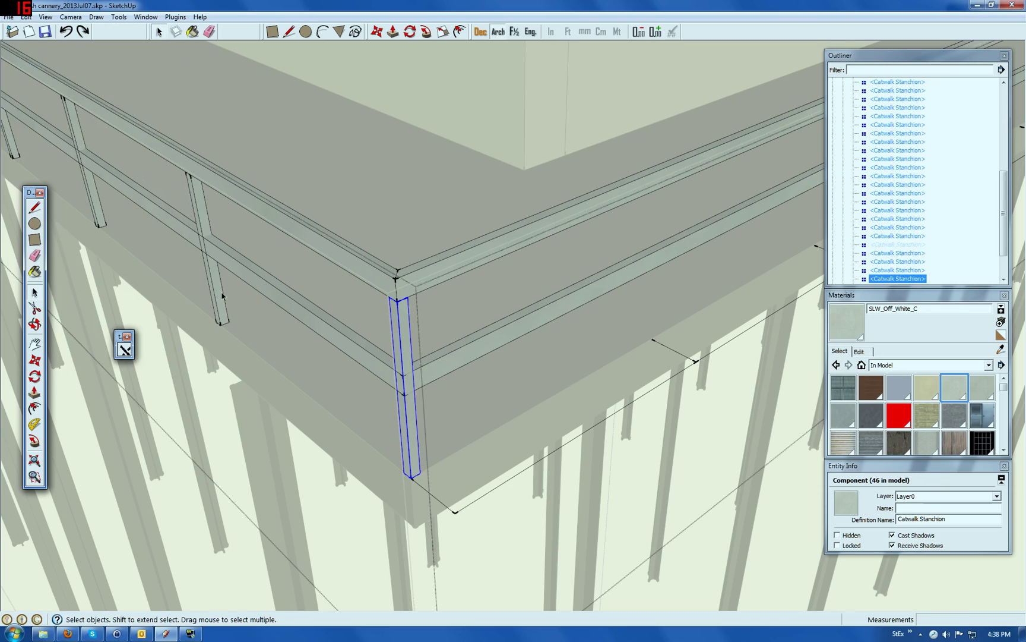
key(ctrl+v)
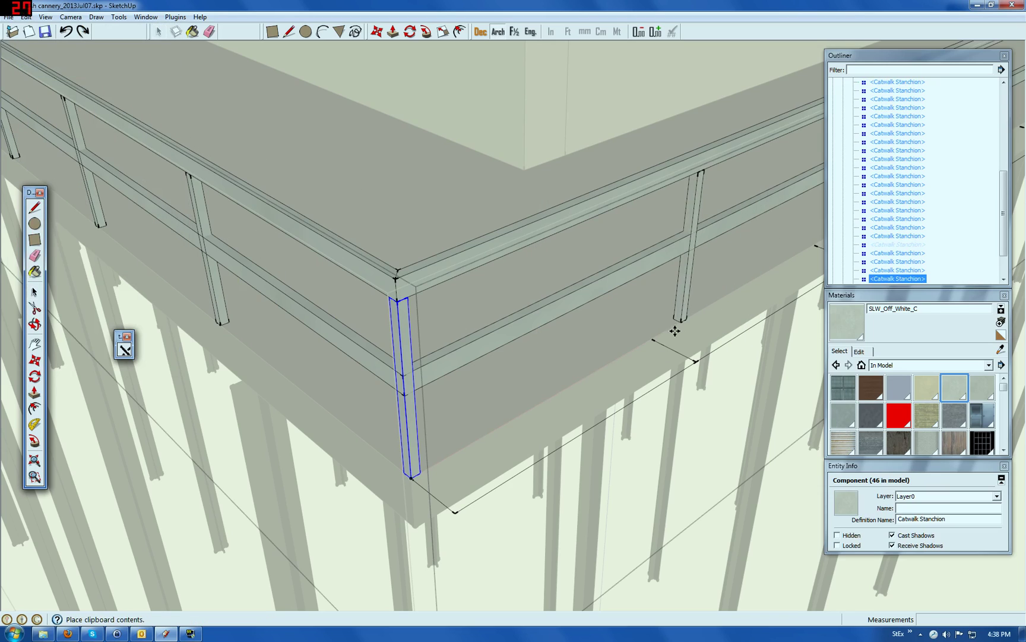
click(654, 343)
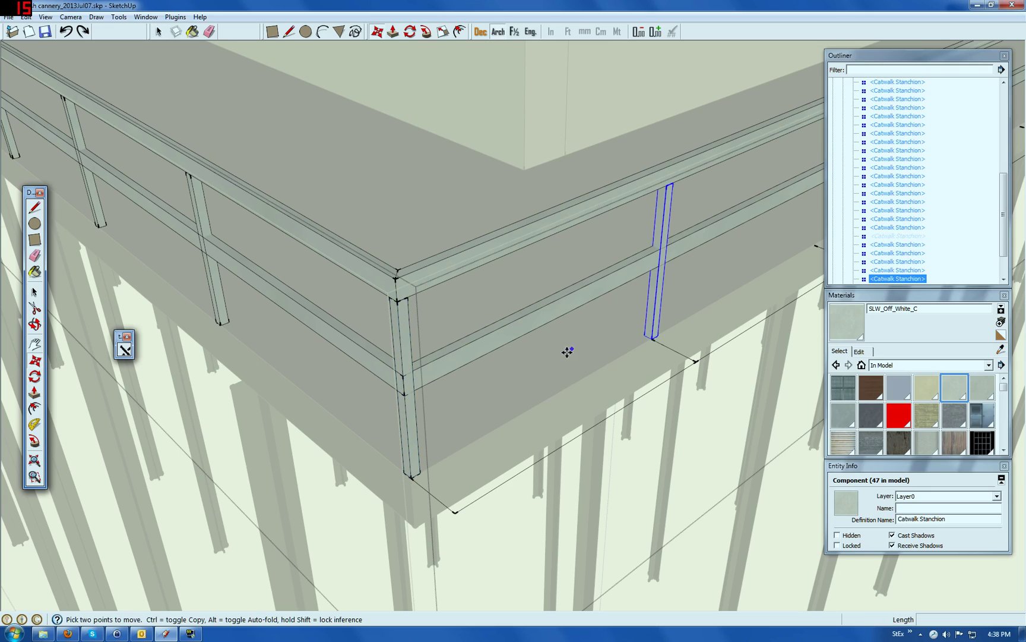
Paste three more Catwalk Stanchions at the inner endpoints of the following three guide marks along the dock edge.
scroll(481, 375, down, 3)
key(ctrl+v)
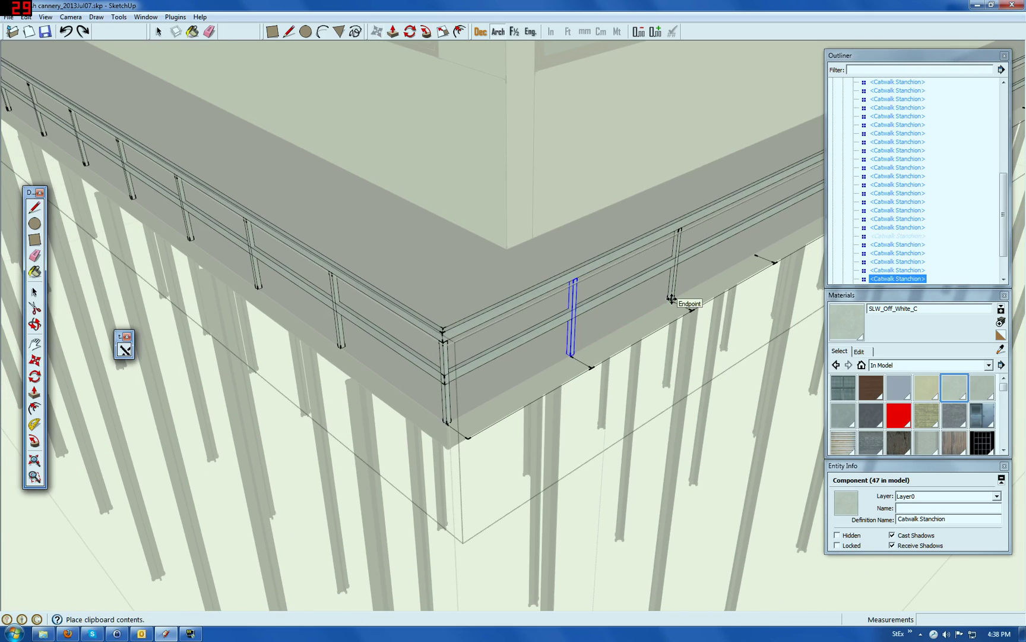
click(671, 301)
key(ctrl+v)
click(753, 259)
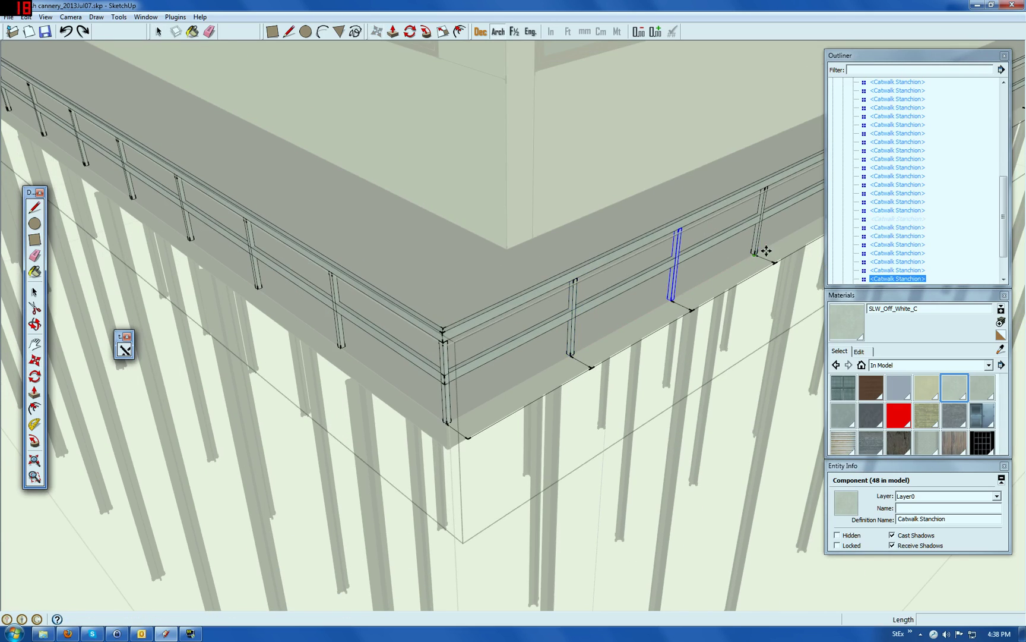
scroll(698, 266, down, 2)
scroll(772, 223, up, 3)
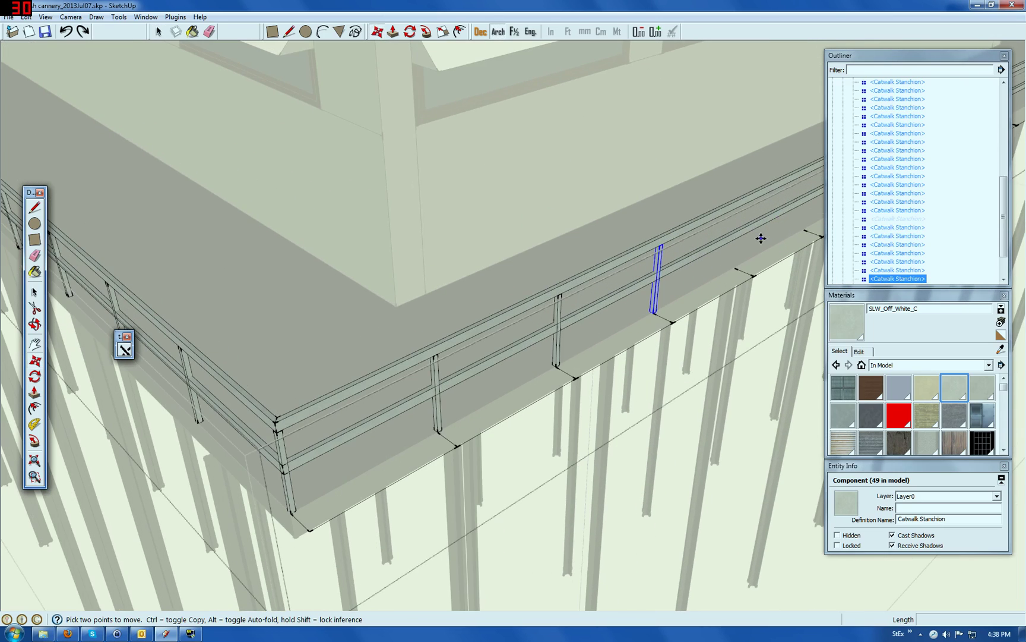
key(ctrl+v)
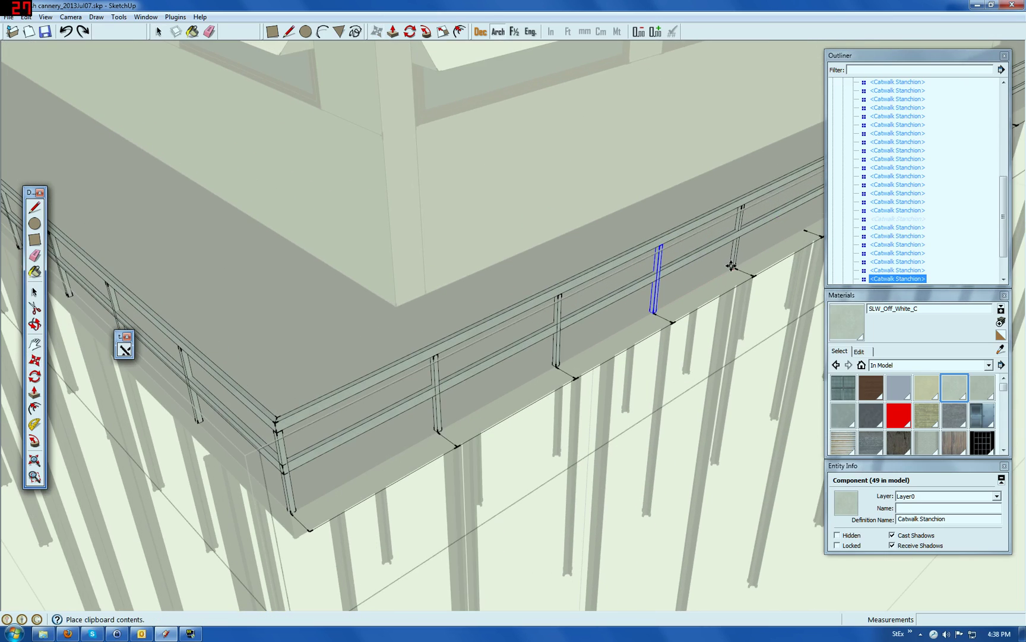
click(740, 268)
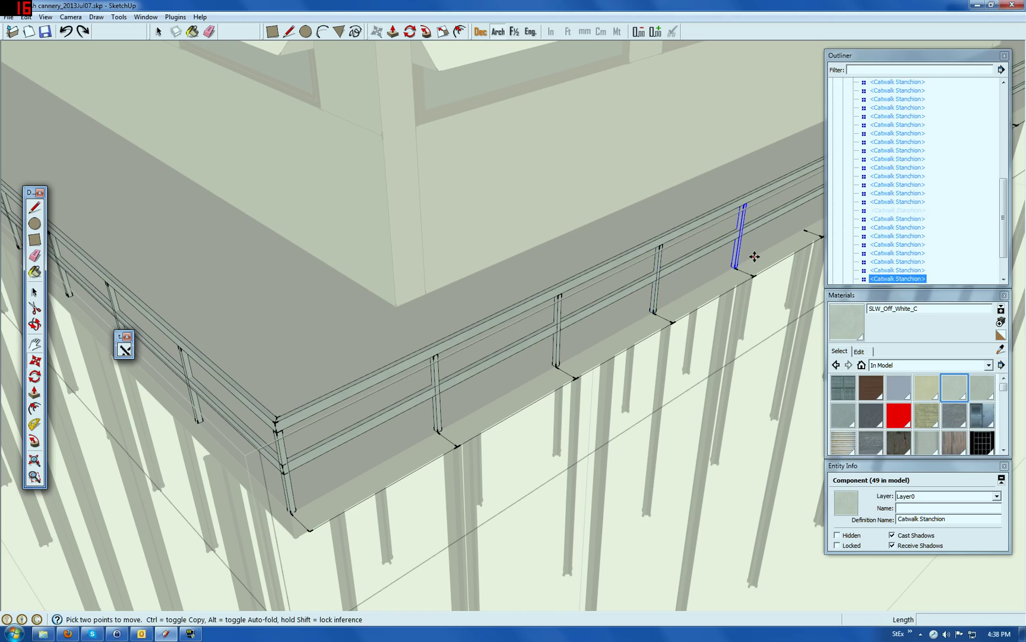
Examine the pasted stanchions' bases against their guide marks and their fit with the rails back toward the corner.
scroll(736, 268, up, 5)
scroll(719, 279, up, 3)
scroll(641, 323, up, 2)
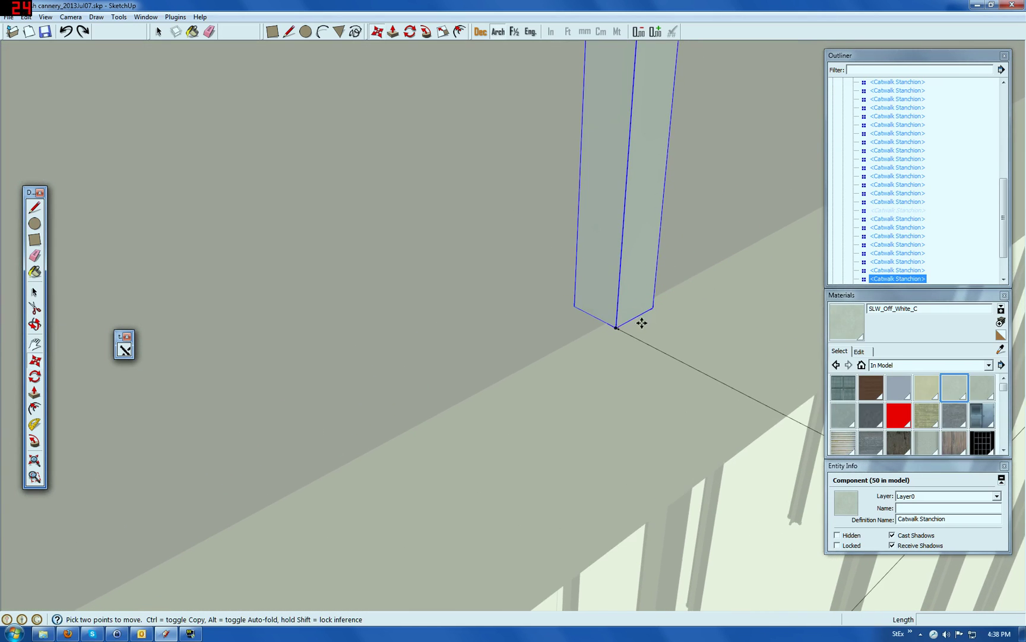
scroll(635, 318, up, 2)
scroll(733, 218, down, 5)
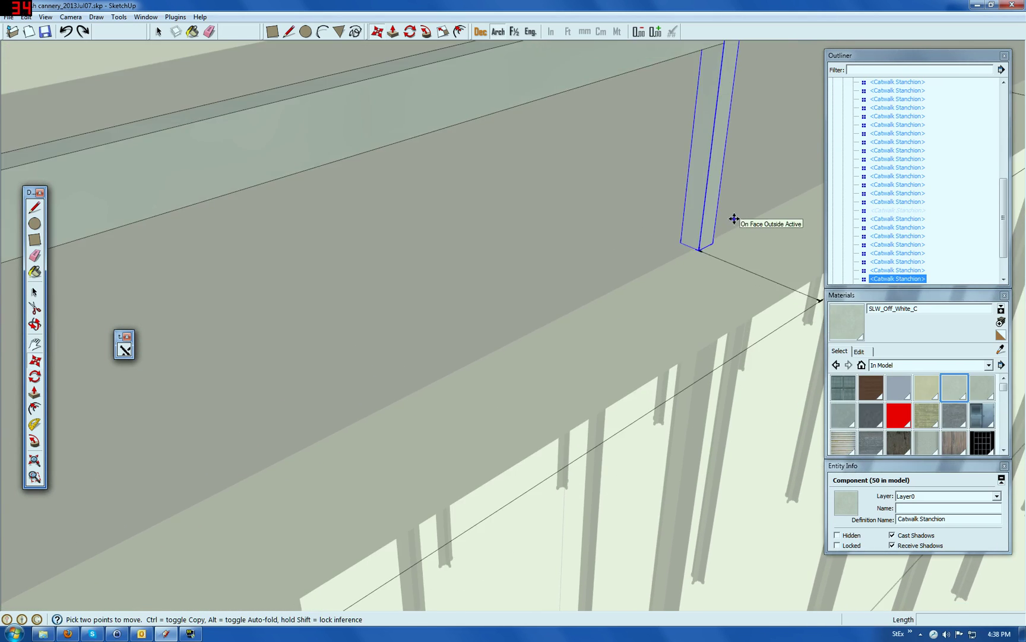
scroll(617, 330, down, 5)
scroll(434, 399, up, 3)
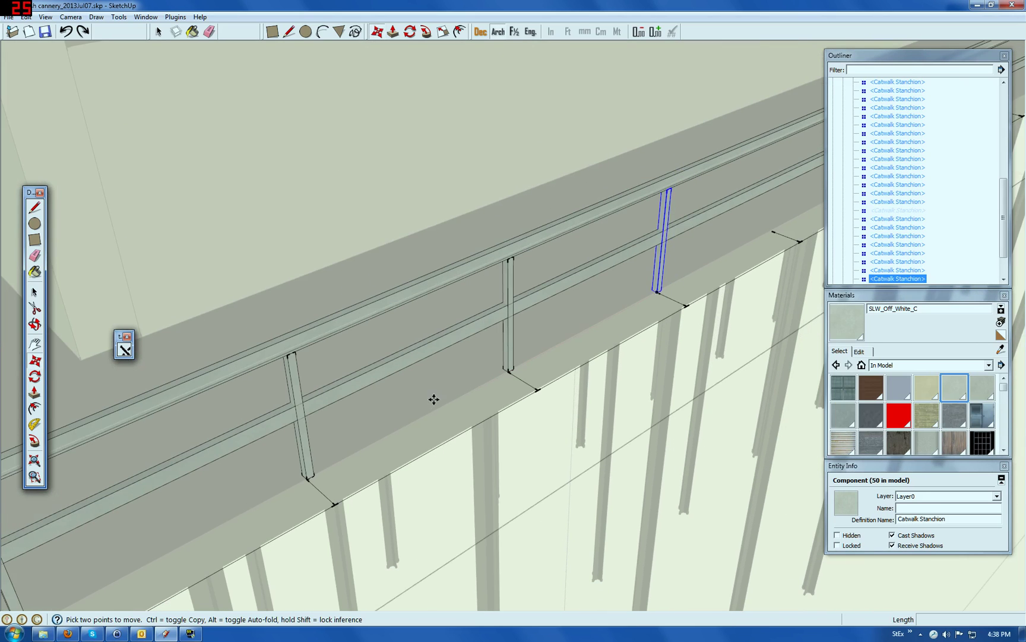
scroll(282, 492, up, 5)
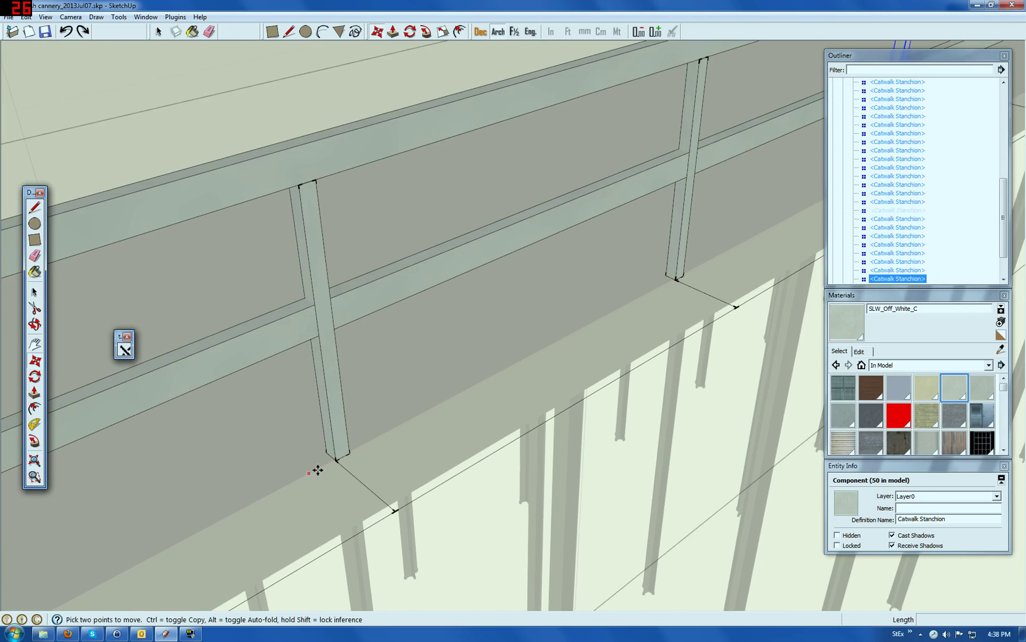
scroll(655, 309, down, 2)
scroll(579, 309, down, 2)
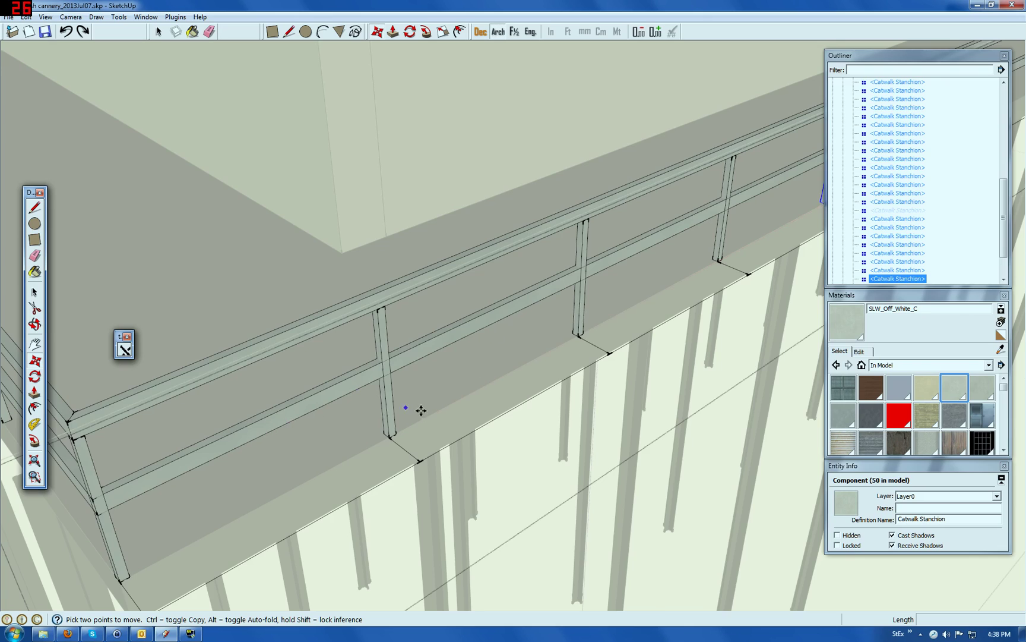
scroll(422, 411, up, 2)
scroll(423, 415, down, 2)
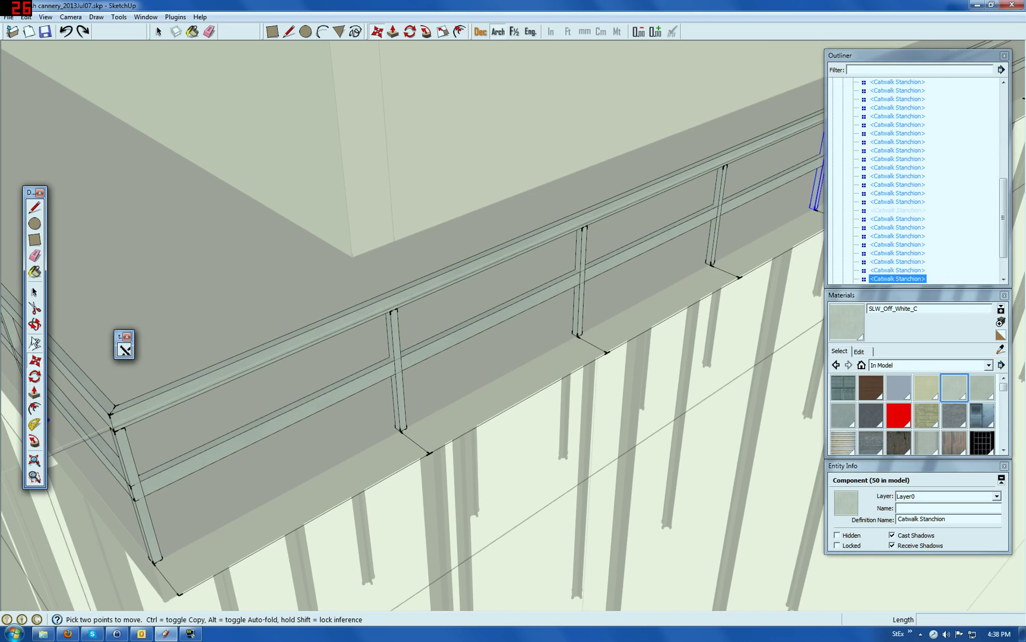
Select the corner stanchion together with the four pasted stanchions on the newly railed edge and copy all five.
click(34, 292)
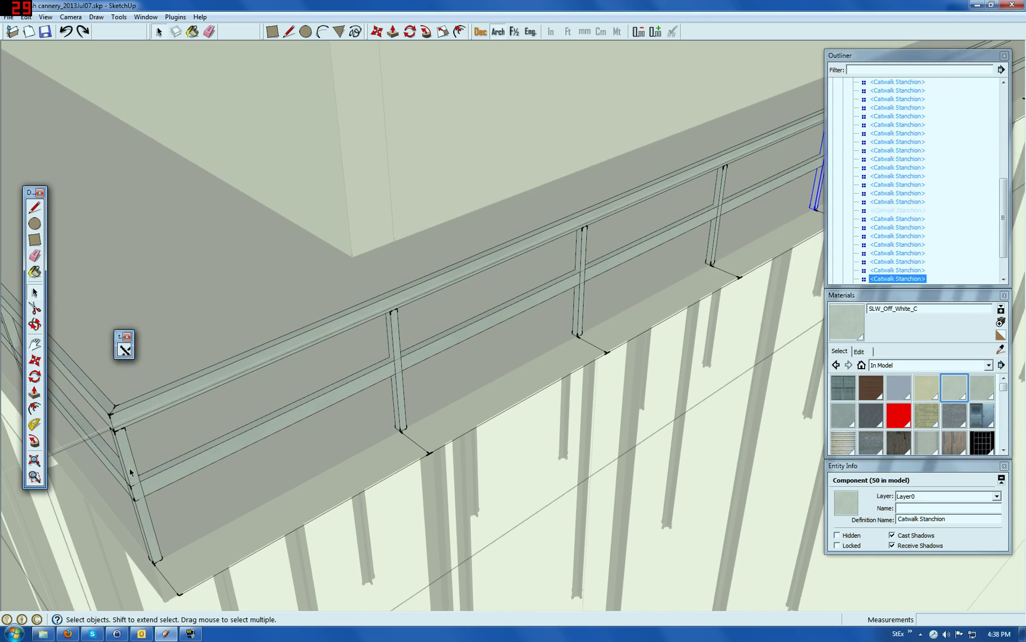
click(130, 472)
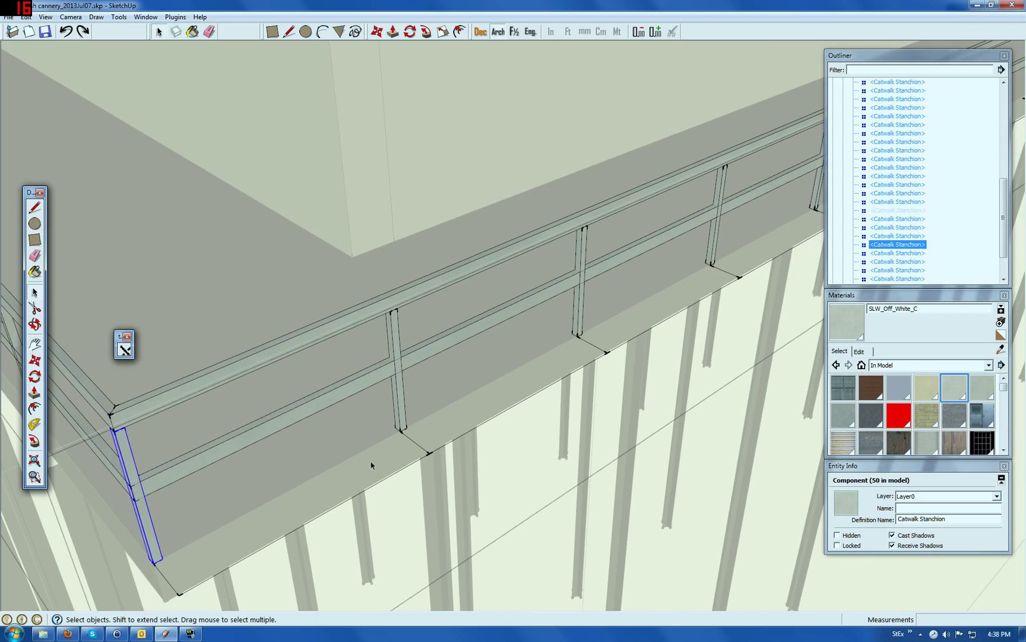
ctrl+click(405, 415)
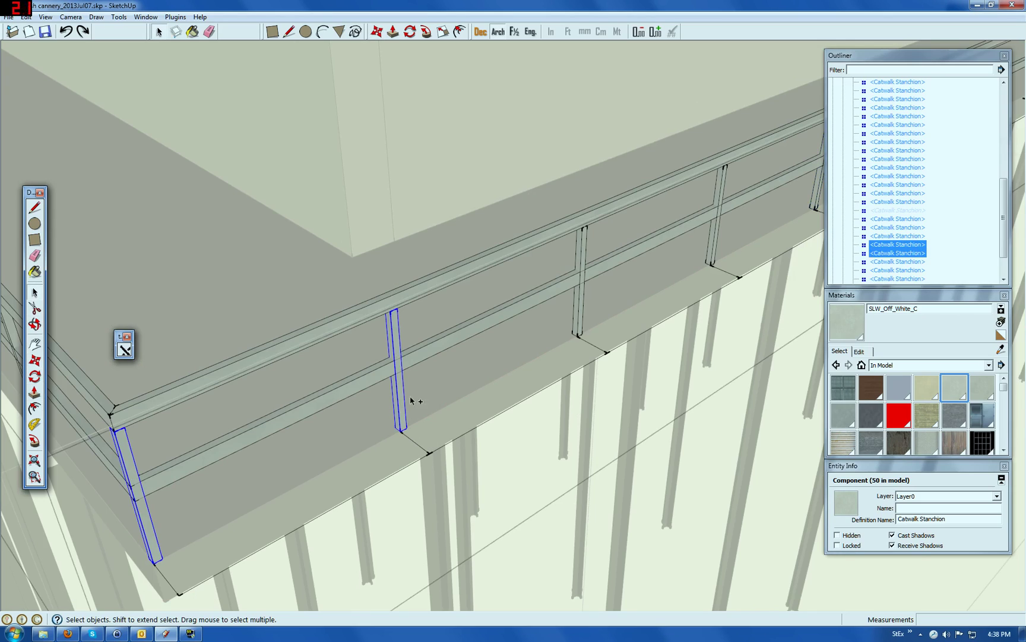
ctrl+click(579, 314)
ctrl+click(717, 240)
scroll(713, 256, down, 3)
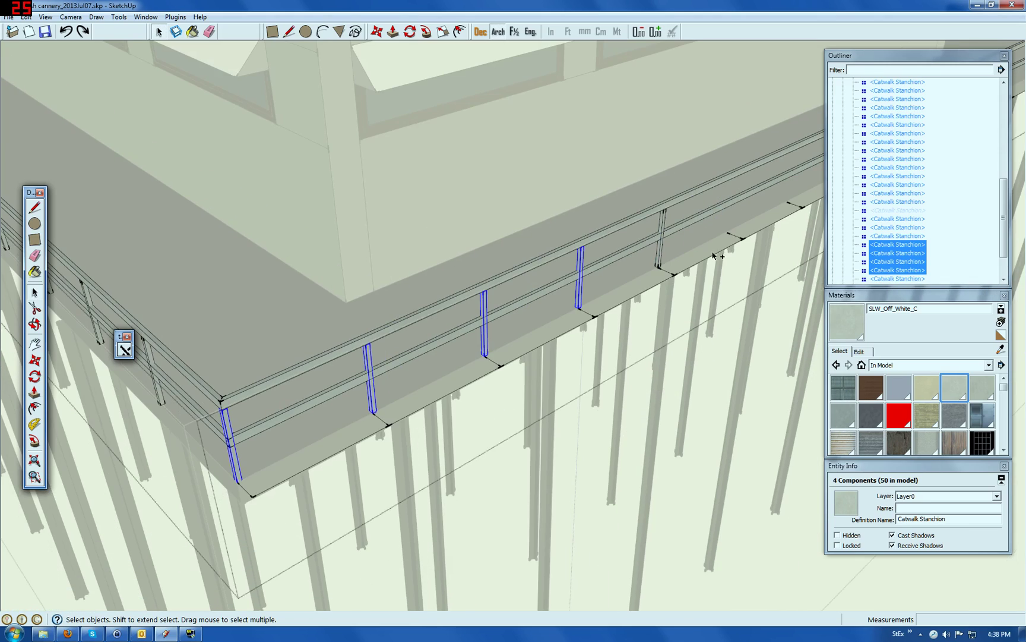
scroll(657, 258, down, 1)
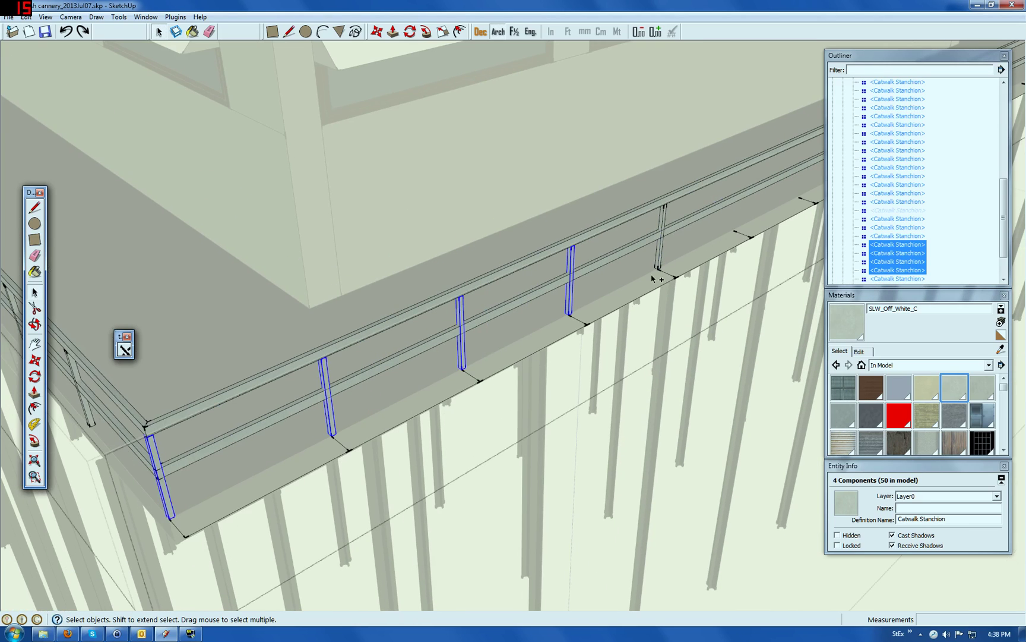
ctrl+click(653, 278)
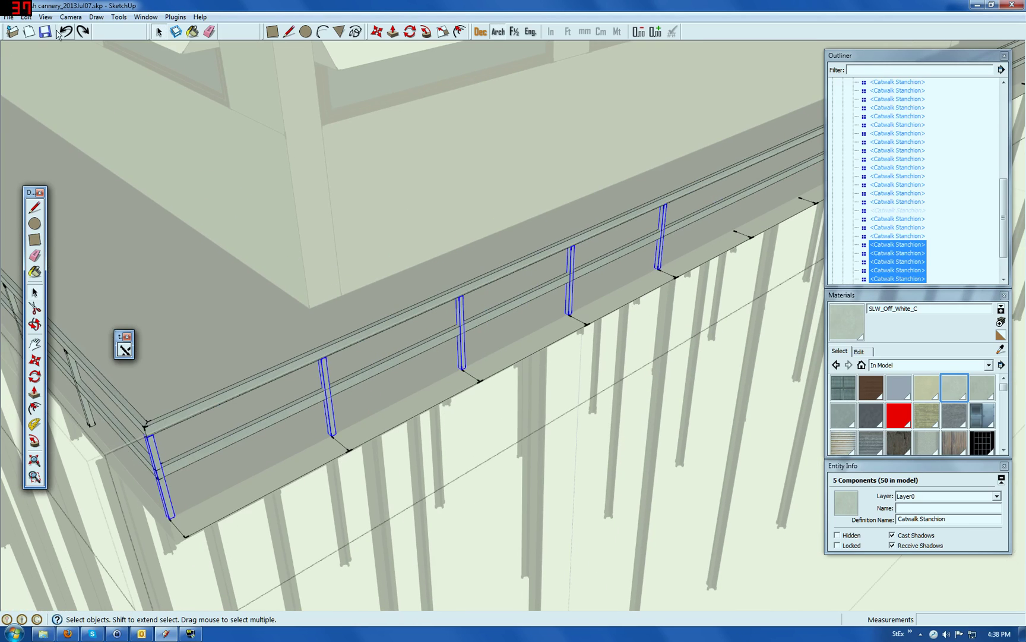
click(28, 17)
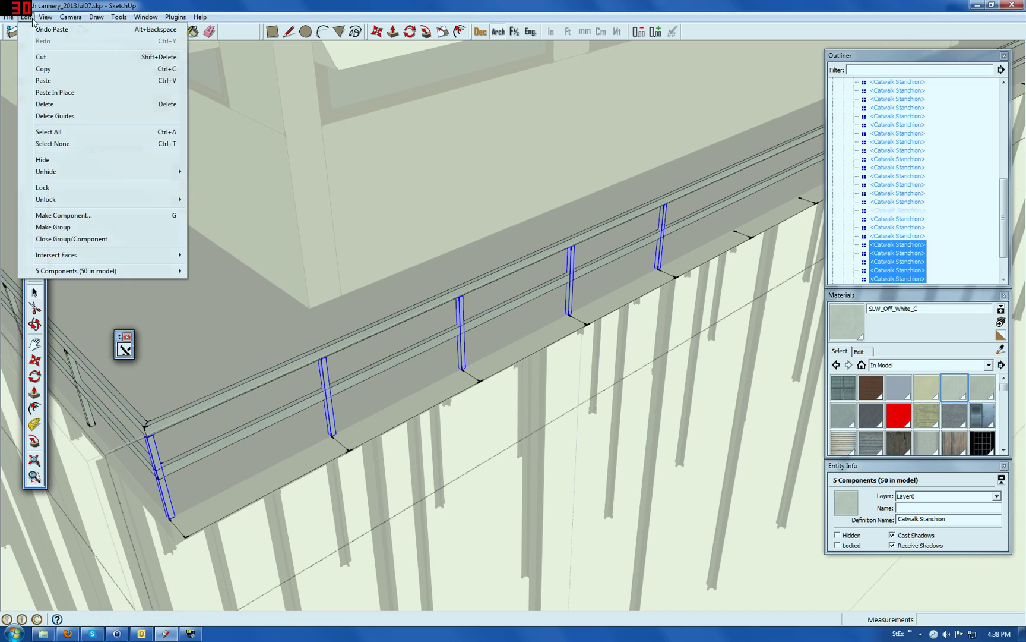
click(43, 69)
Paste the five stanchions in place and move them 27' 6" along the dock edge from the corner to the next empty guide mark.
click(32, 18)
click(49, 93)
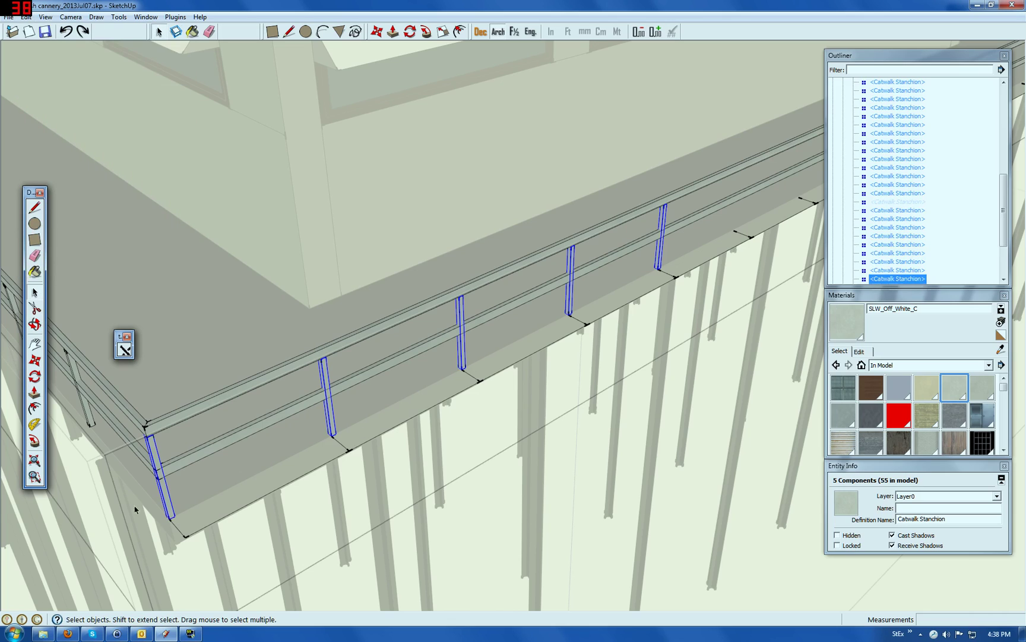
click(34, 360)
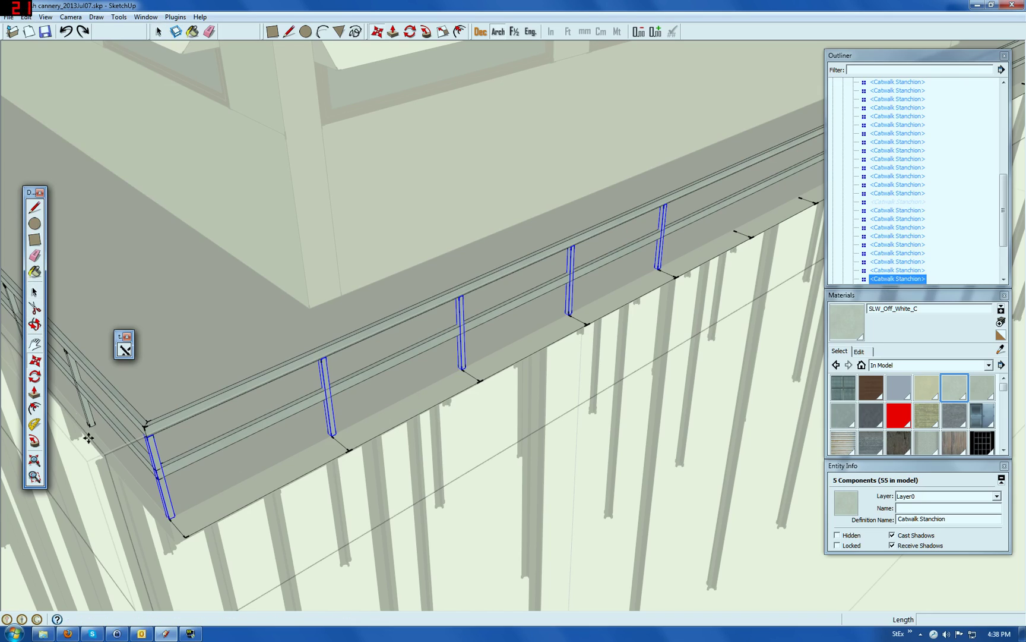
click(187, 538)
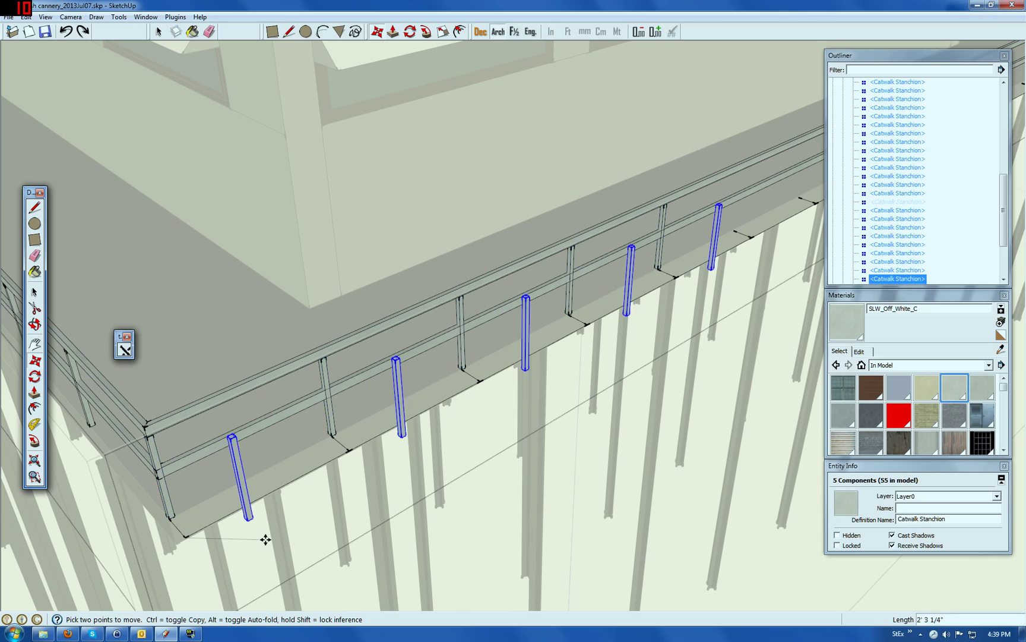
scroll(173, 527, down, 1)
scroll(173, 527, down, 2)
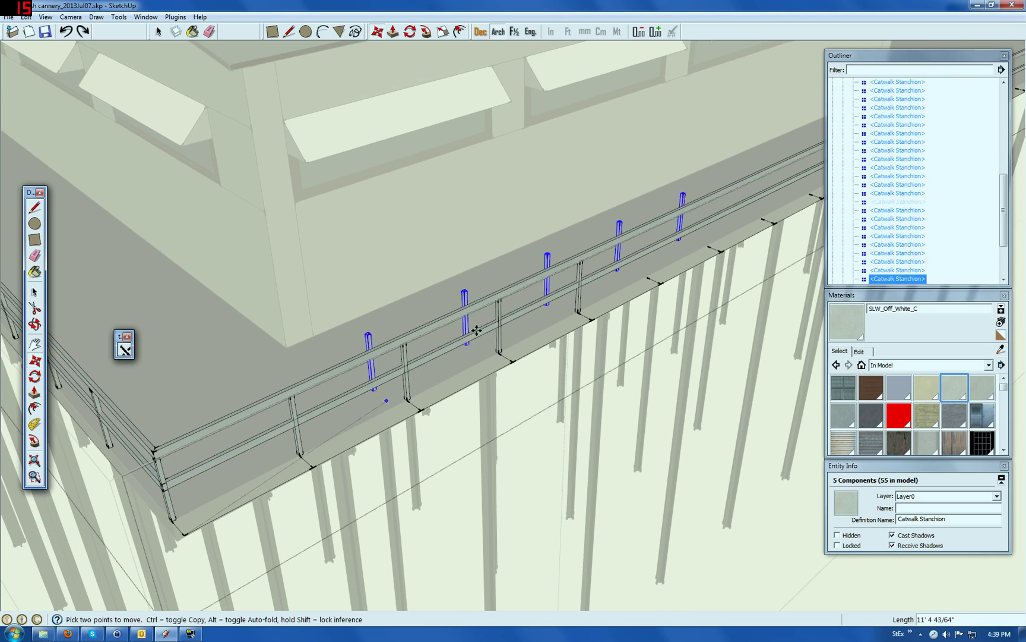
click(657, 282)
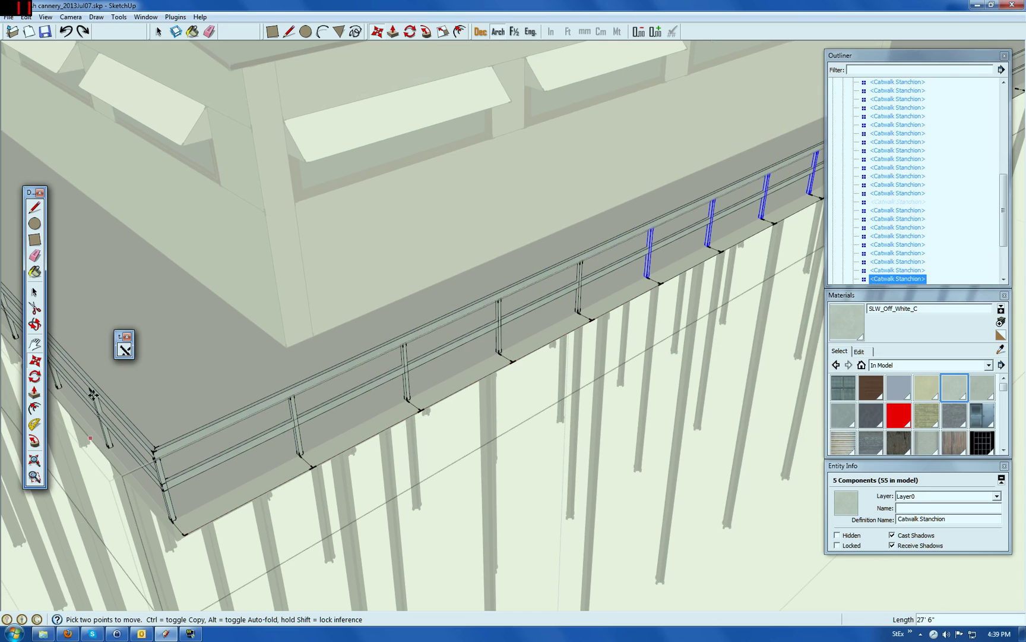
Paste the five stanchions in place again and move this set 55' along the dock edge from the corner.
click(26, 17)
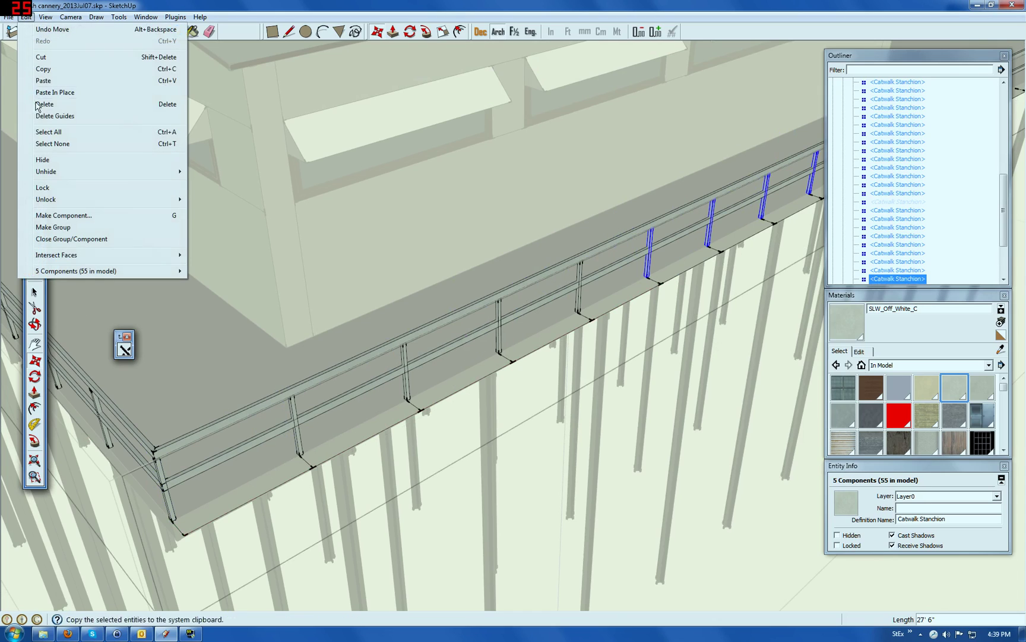
click(53, 92)
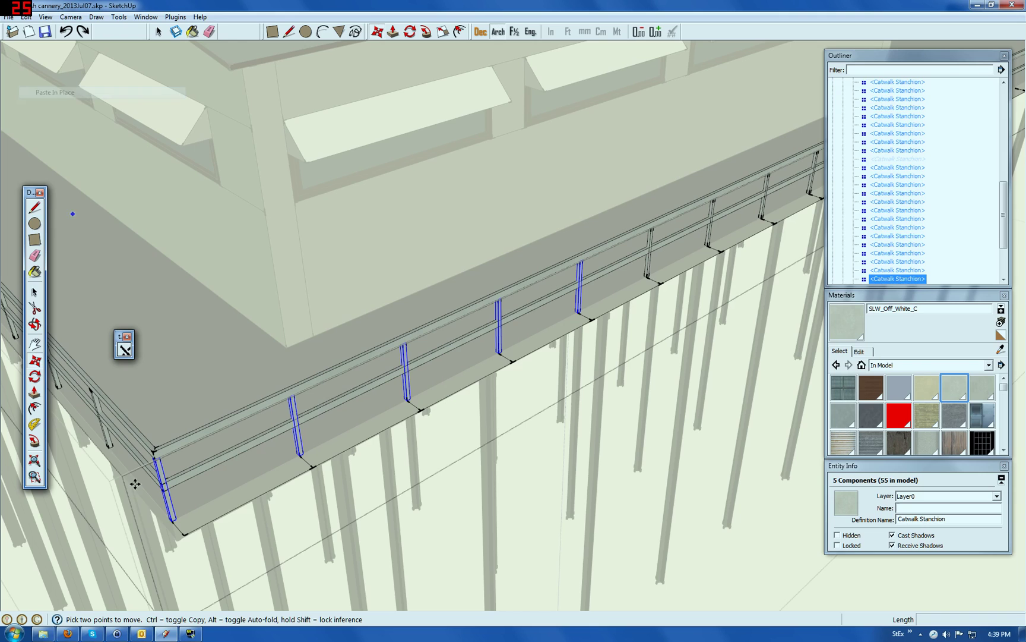
click(185, 536)
scroll(178, 535, down, 6)
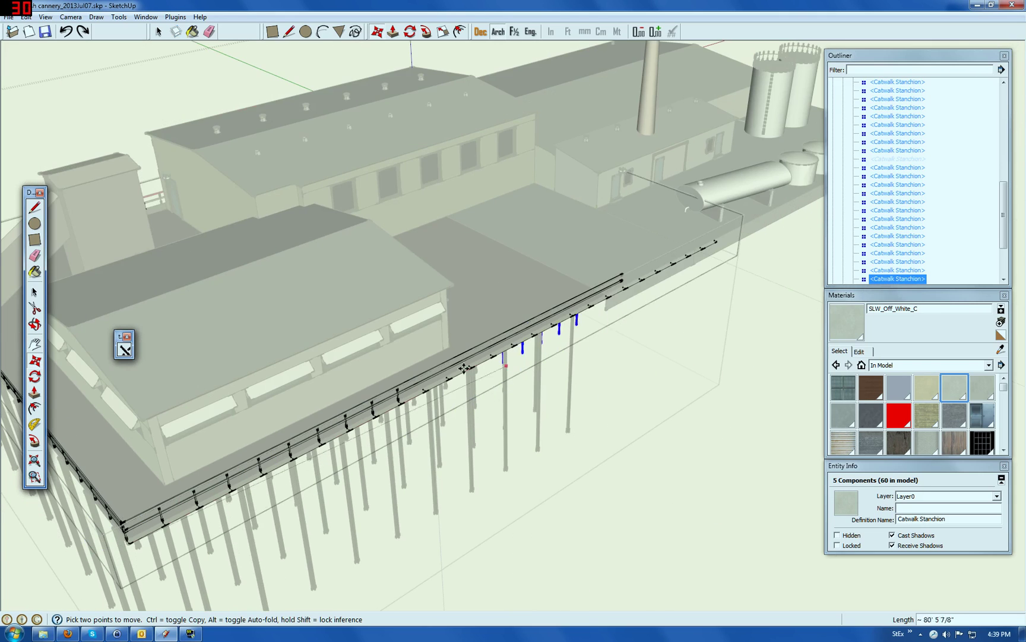
scroll(434, 376, up, 6)
scroll(435, 376, up, 2)
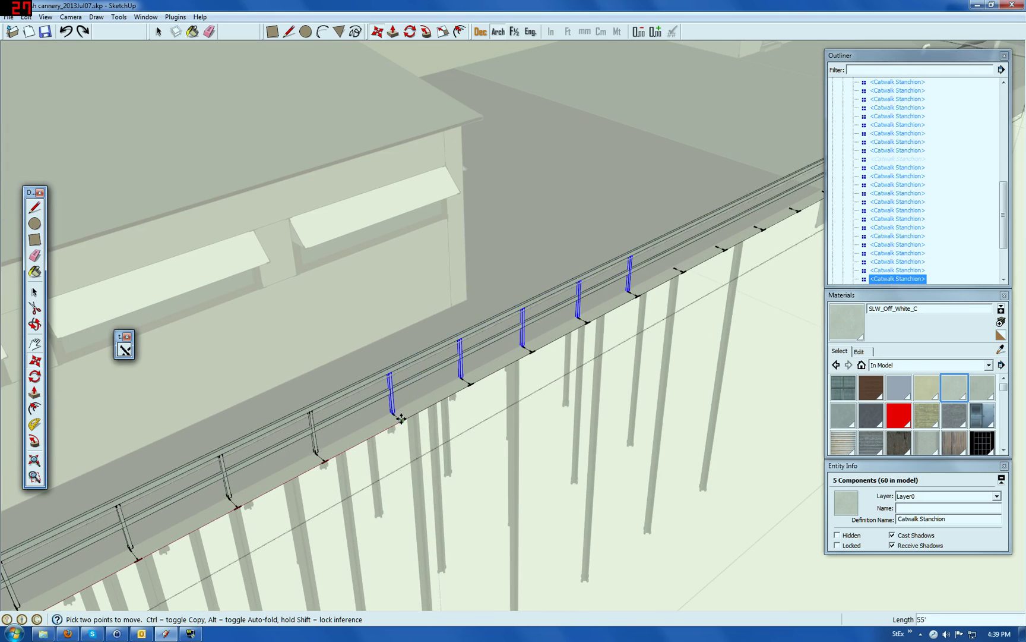
click(401, 418)
Paste the five copied stanchions in place and move them from the corner to the next empty guide marks beyond the last set.
scroll(583, 303, down, 4)
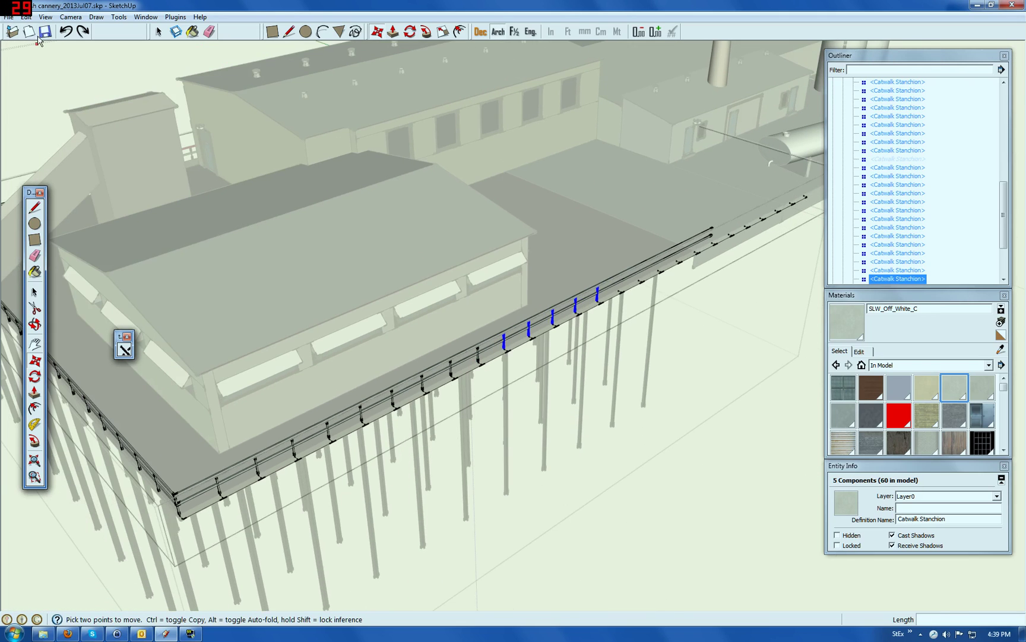
click(26, 17)
click(57, 94)
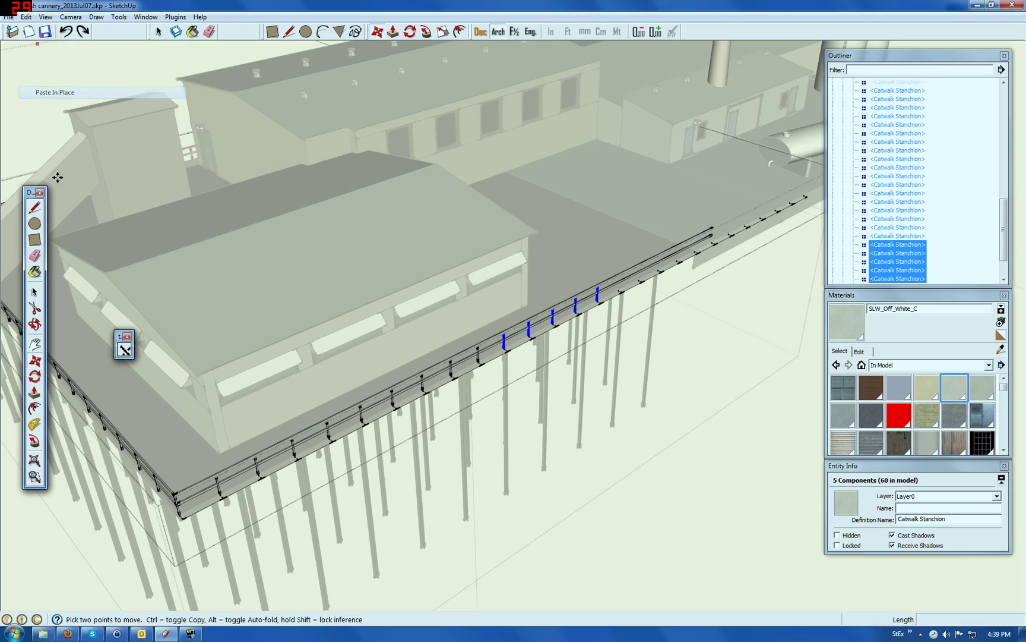
click(183, 520)
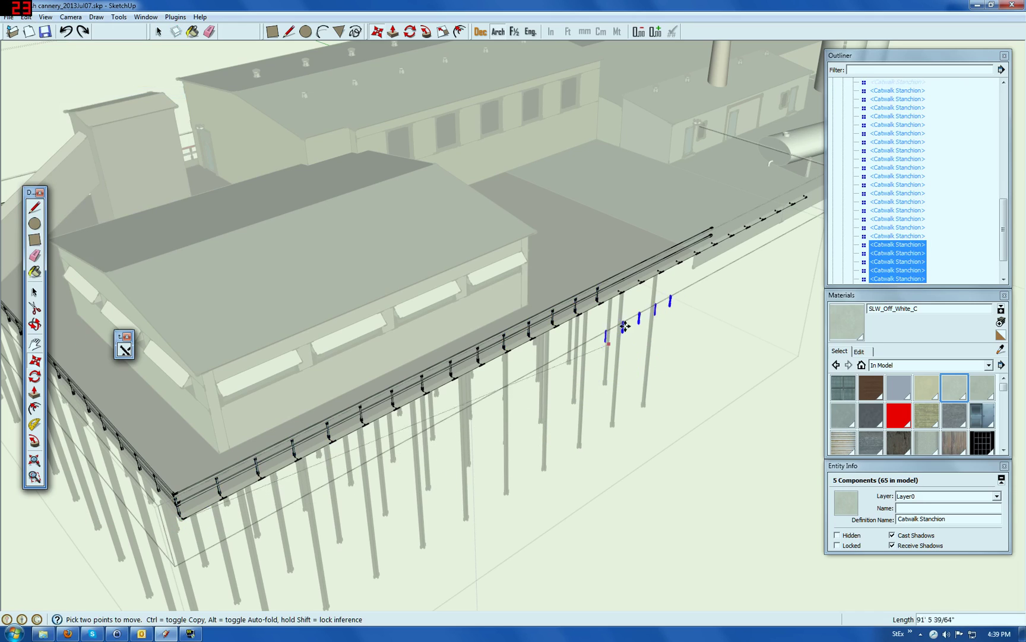
click(624, 291)
scroll(547, 309, down, 3)
scroll(572, 296, up, 2)
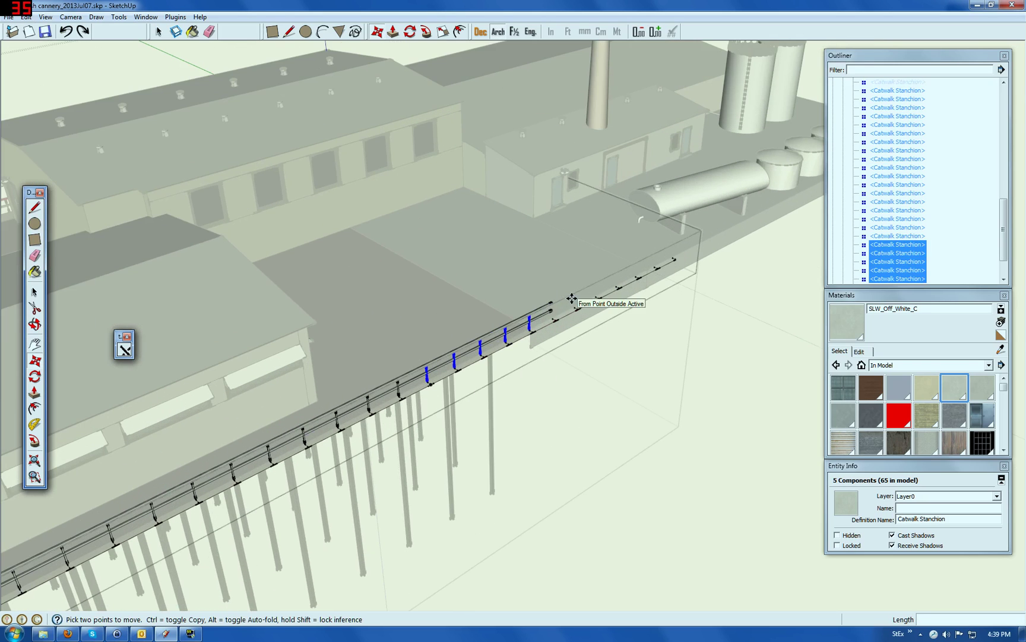
scroll(670, 261, down, 3)
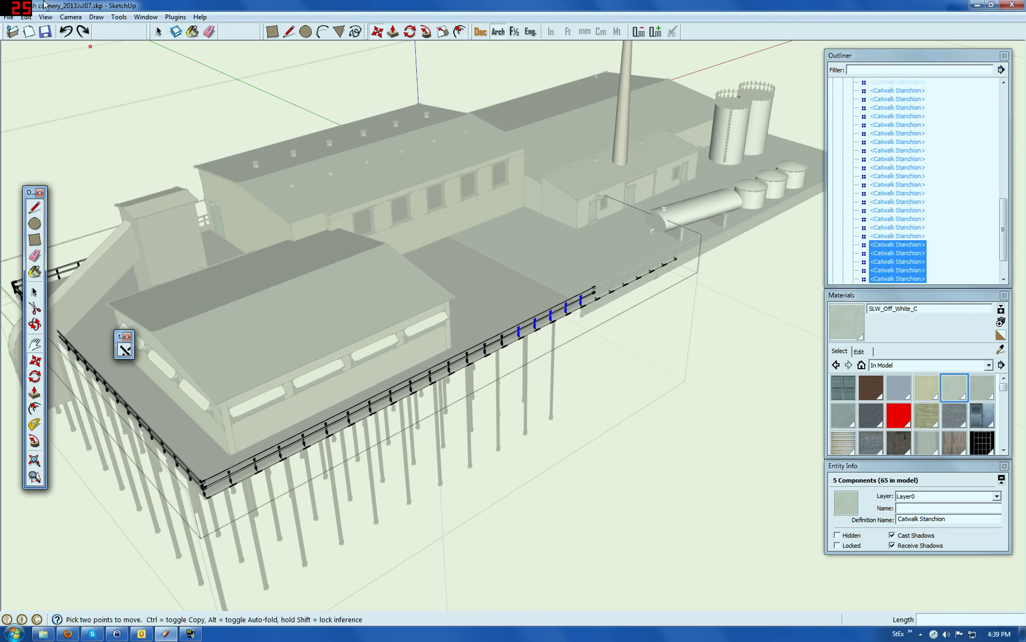
Paste the five stanchions in place once more and move this set 110' along the dock edge from the corner.
click(28, 17)
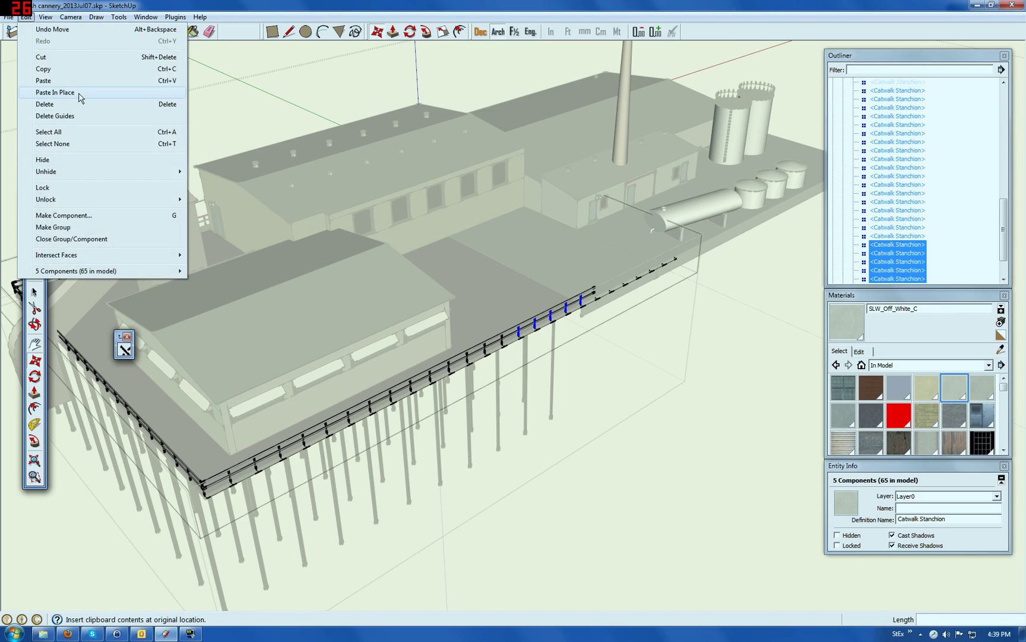
click(47, 72)
scroll(189, 503, up, 3)
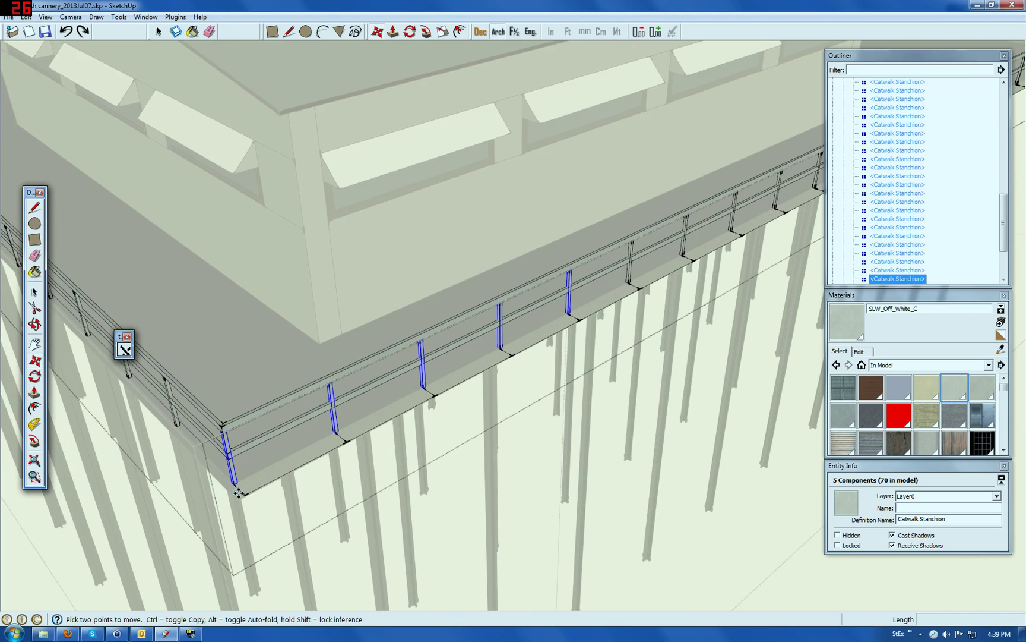
scroll(240, 496, down, 5)
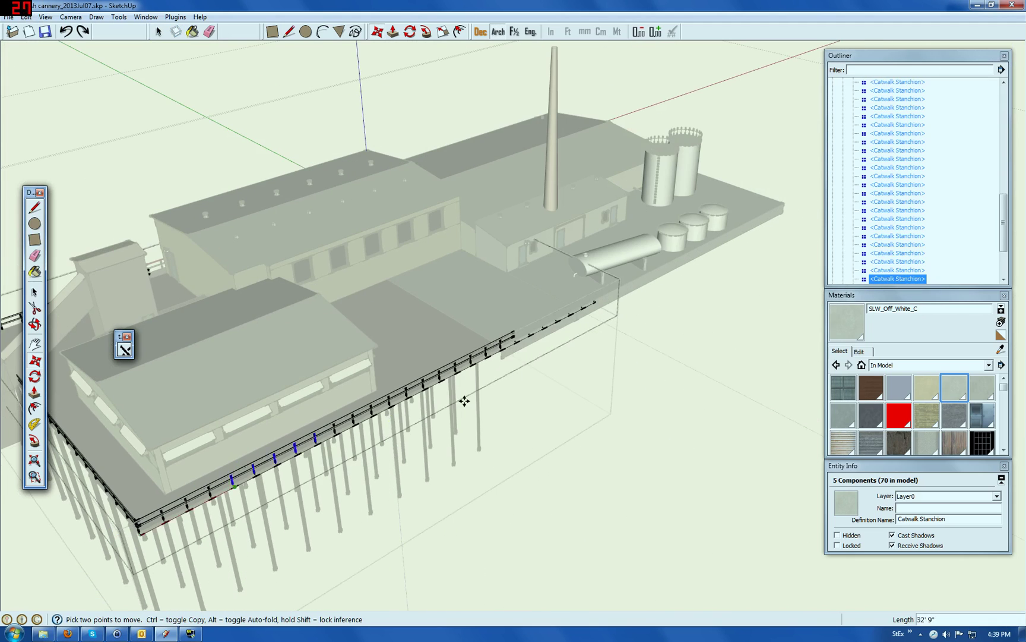
scroll(516, 335, up, 3)
scroll(517, 337, up, 2)
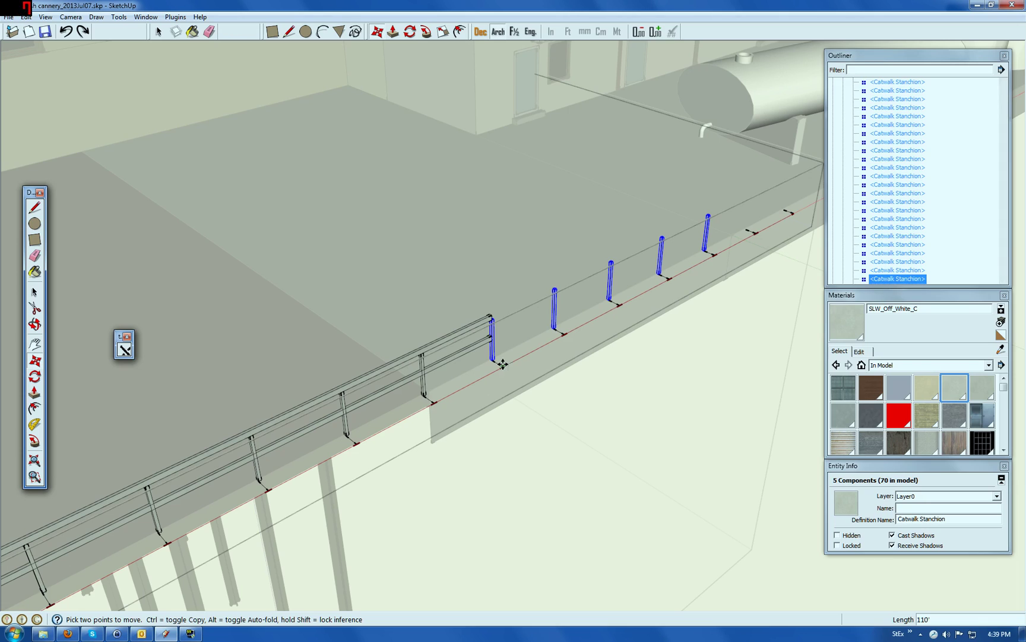
Select and copy the two stanchions at the far end of the newly placed set.
scroll(503, 363, down, 3)
scroll(538, 362, up, 1)
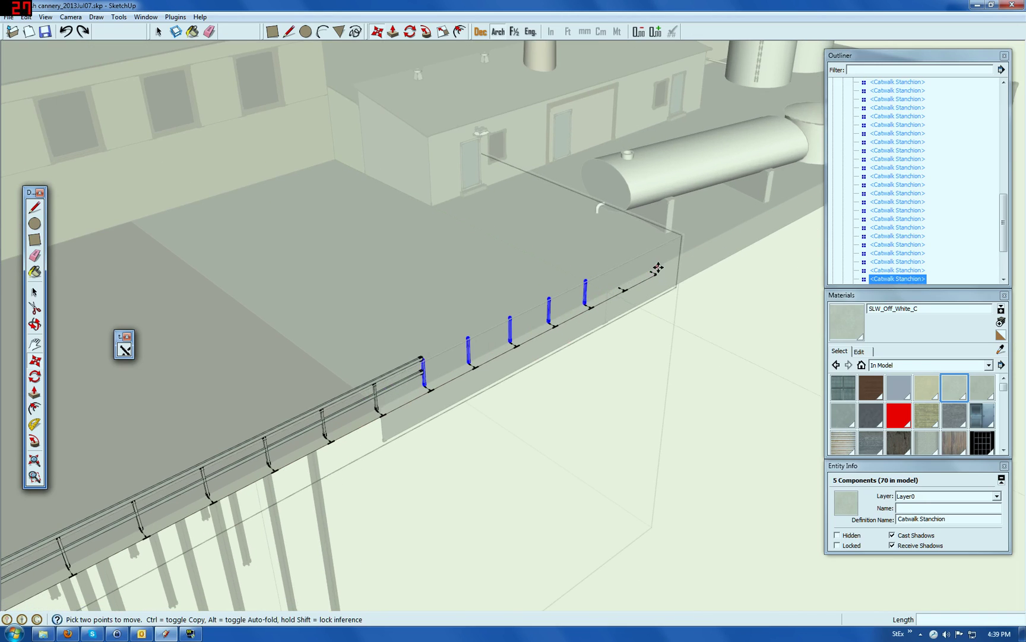
scroll(657, 268, up, 1)
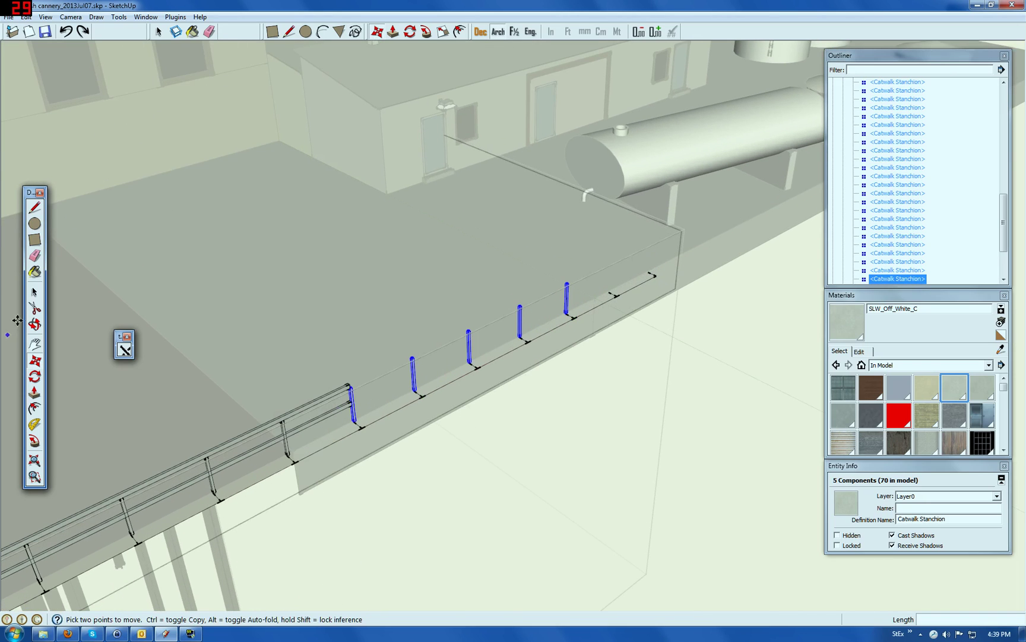
click(34, 291)
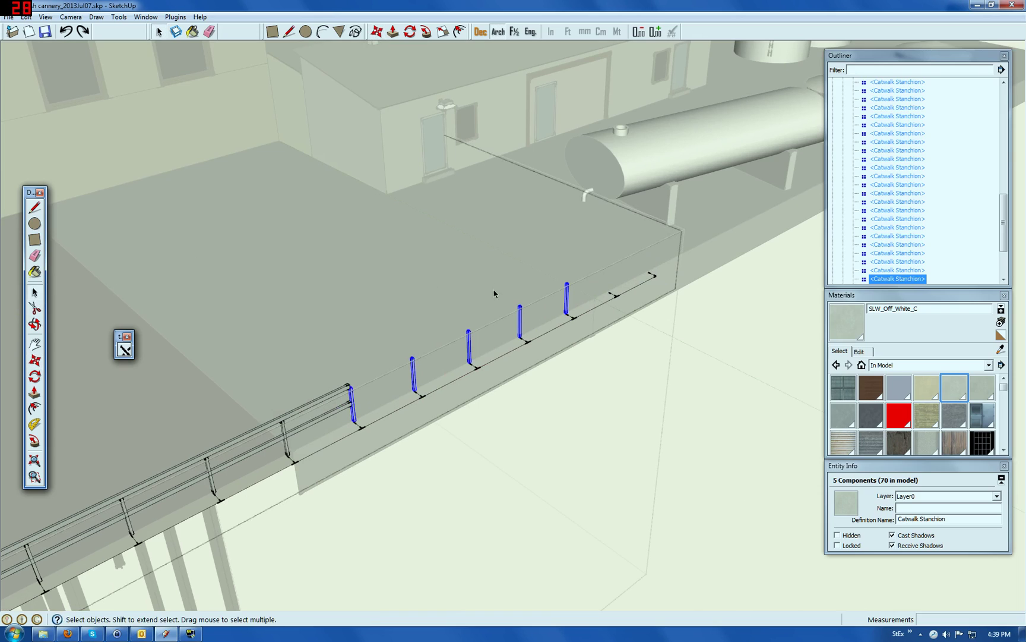
click(521, 320)
scroll(606, 291, up, 1)
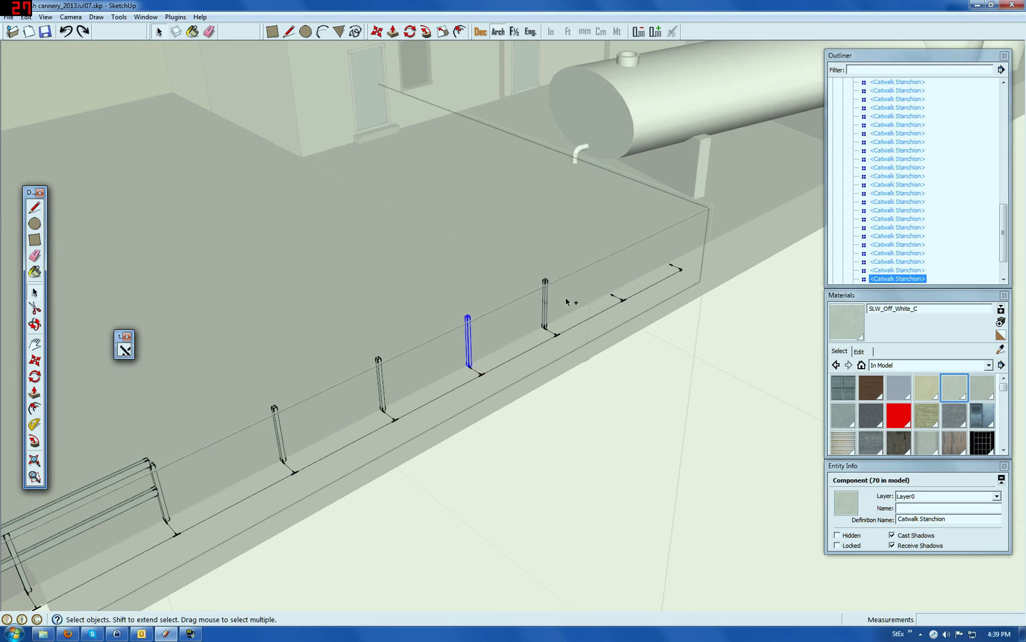
shift+click(546, 304)
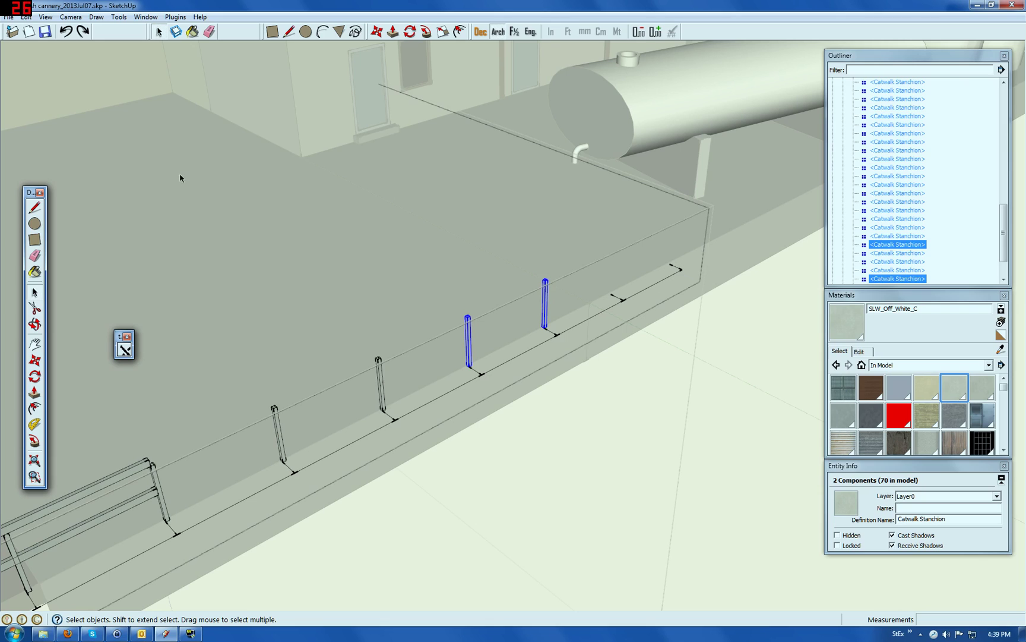
Paste the two stanchions with their bases on the last two empty guide marks at the far end of the dock edge.
key(ctrl+v)
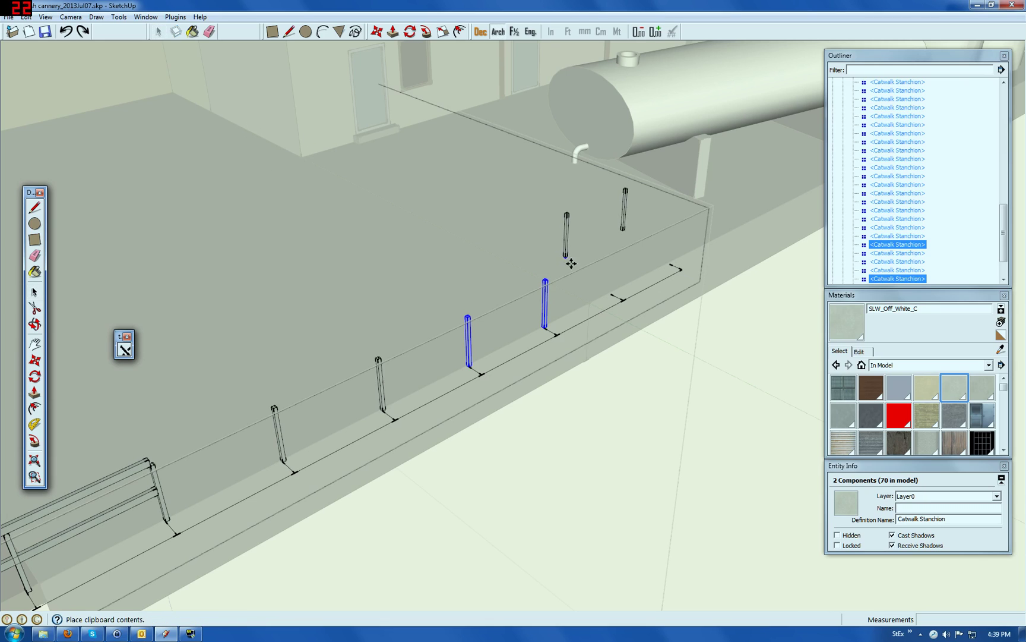
scroll(646, 287, up, 1)
scroll(646, 287, up, 3)
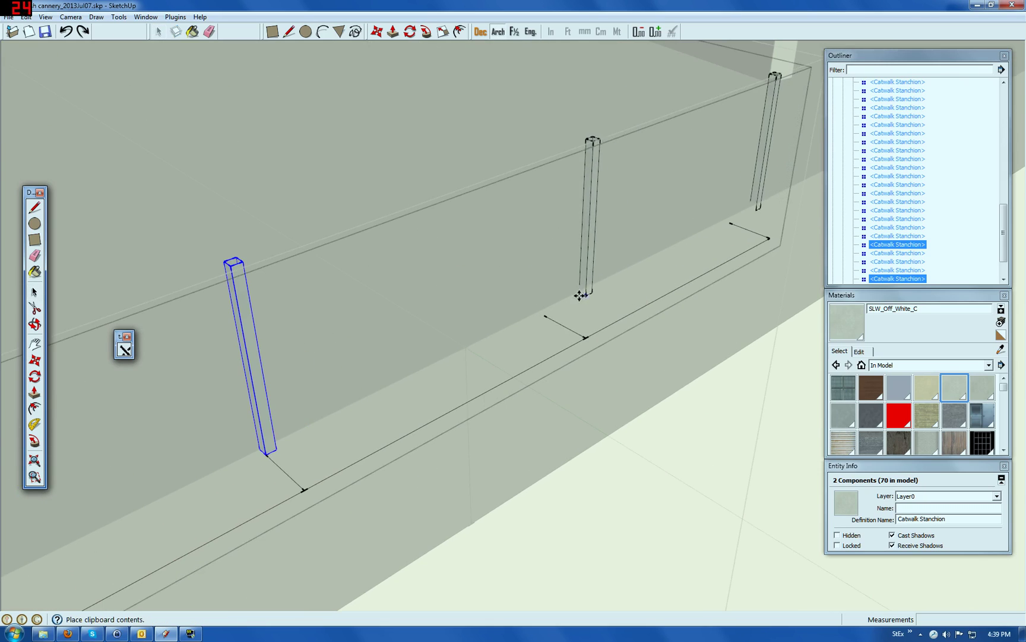
scroll(550, 308, up, 2)
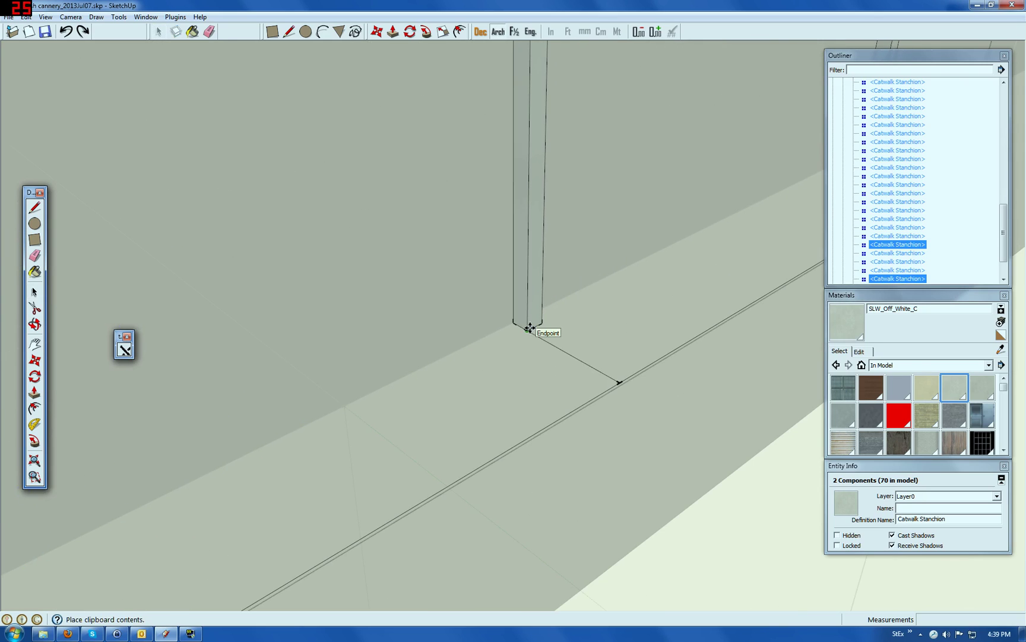
click(530, 327)
scroll(557, 349, down, 4)
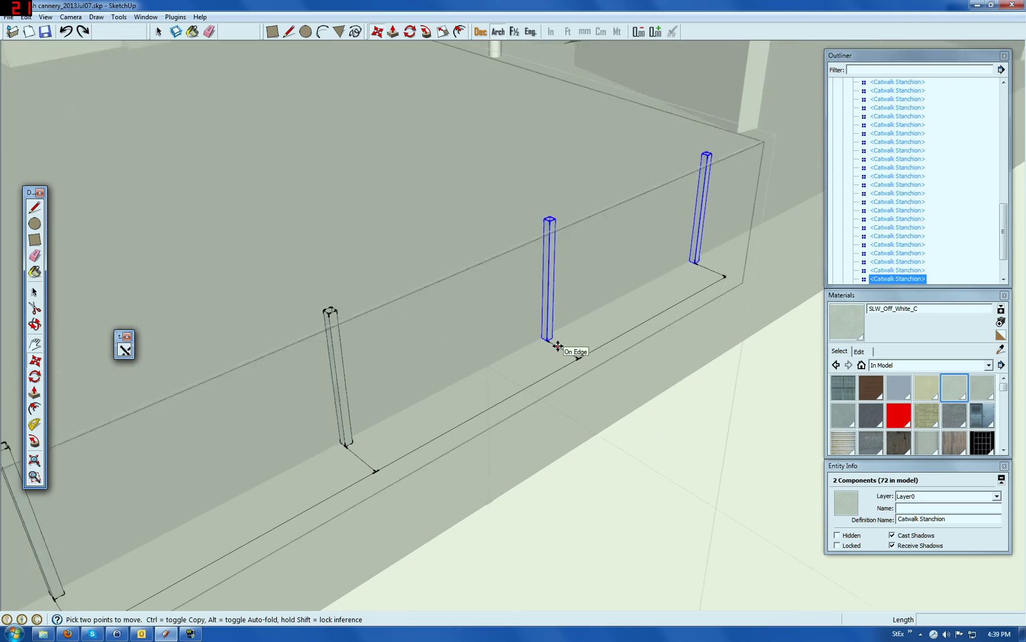
scroll(558, 346, down, 3)
scroll(707, 253, down, 2)
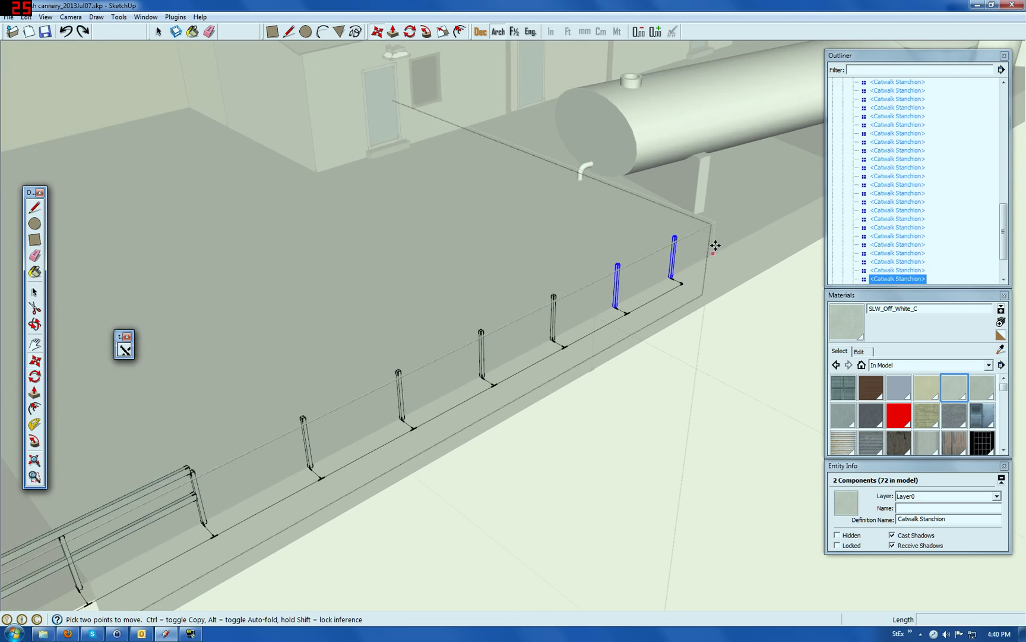
Open the Dock_Railing component for editing at the unfinished end of the upper rail.
scroll(716, 245, down, 2)
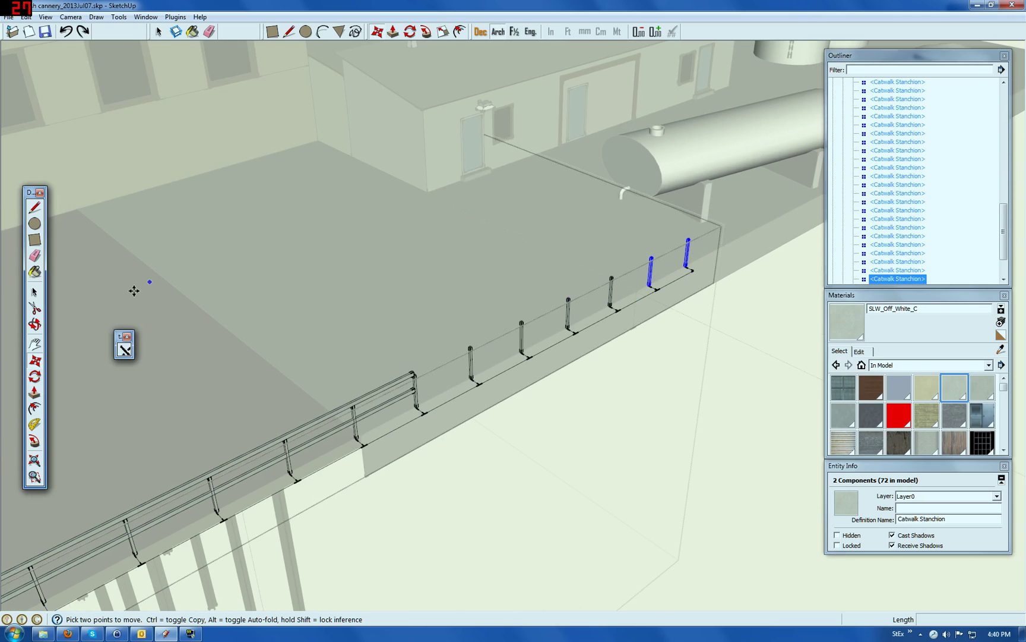
click(36, 324)
drag(413, 392, 258, 273)
scroll(185, 249, up, 5)
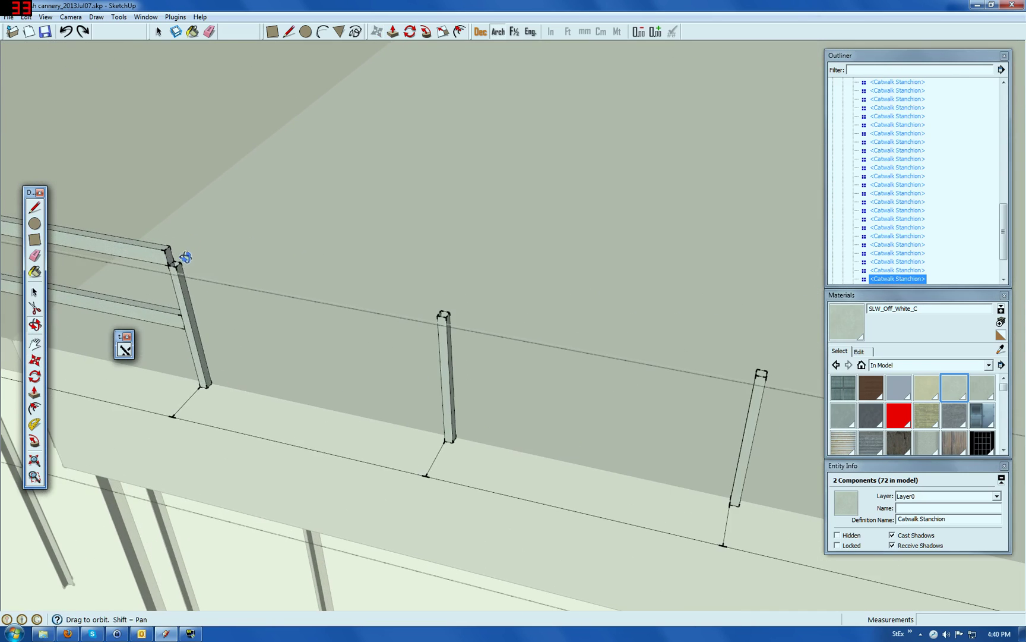
drag(172, 284, 21, 270)
click(34, 292)
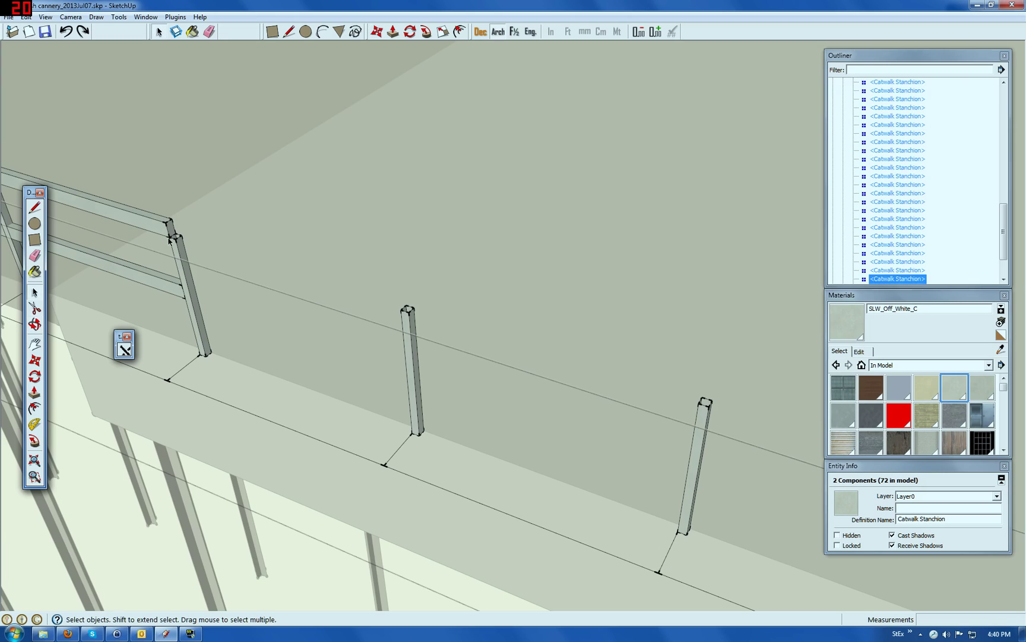
right_click(167, 230)
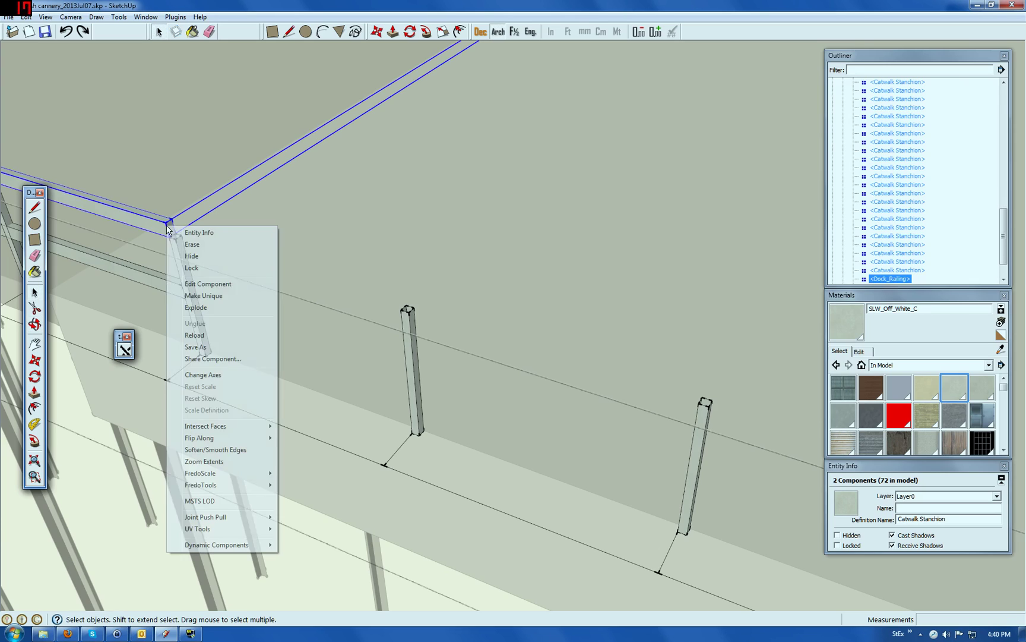
click(202, 285)
click(171, 228)
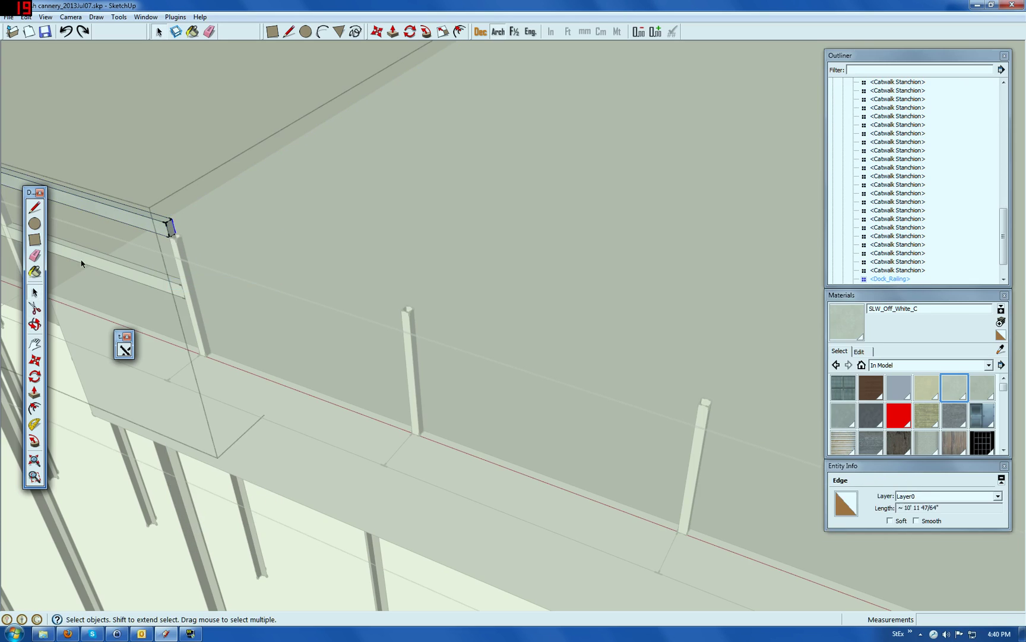
Push/Pull the upper rail's end face 33' 2" so that it ends flush with the outer side of the last stanchion.
scroll(162, 219, up, 3)
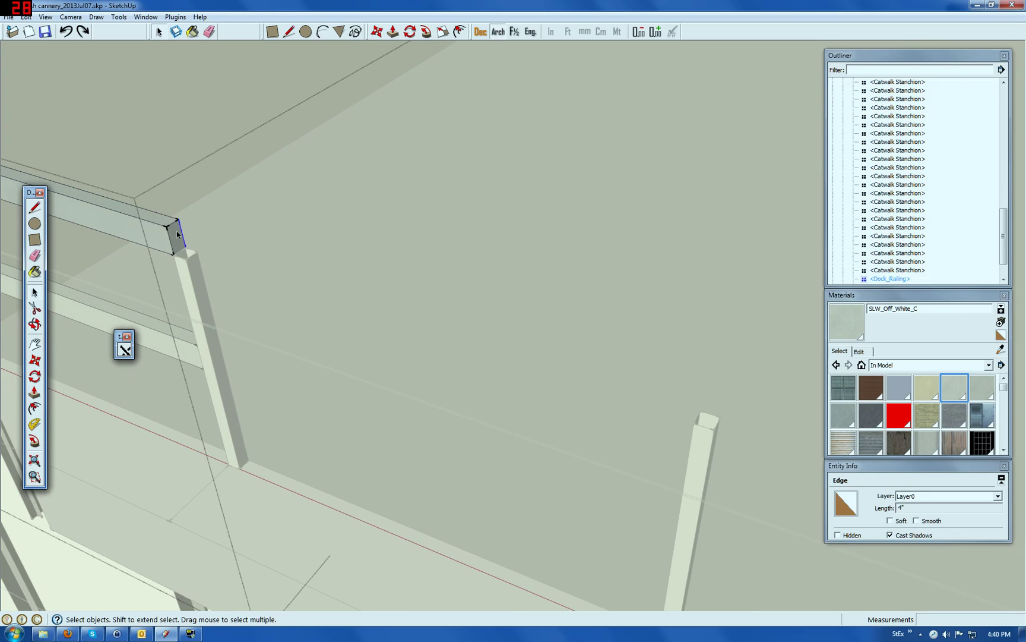
click(33, 392)
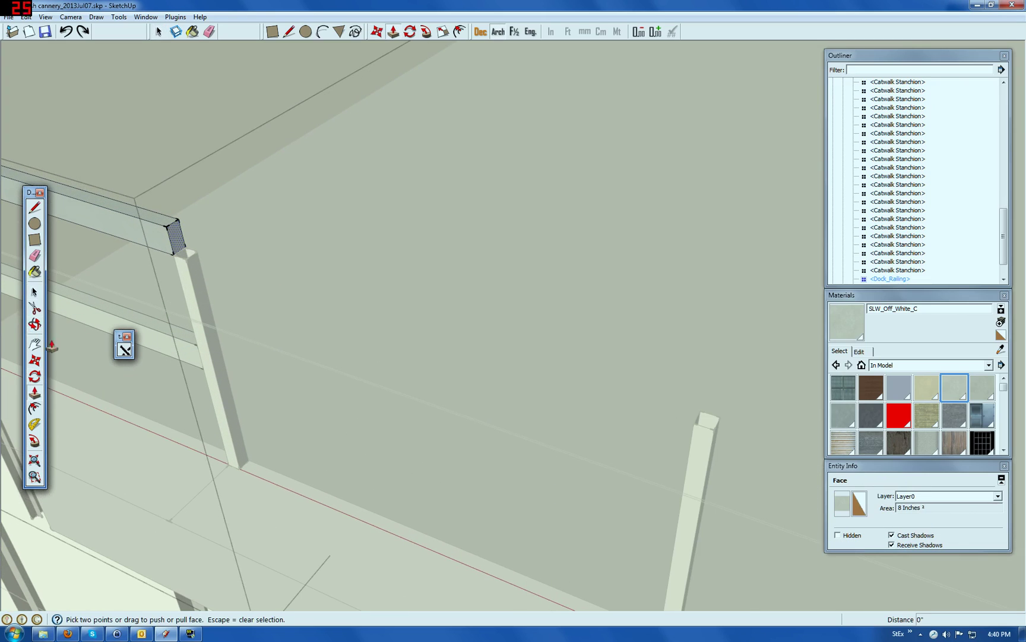
click(178, 238)
scroll(229, 259, down, 6)
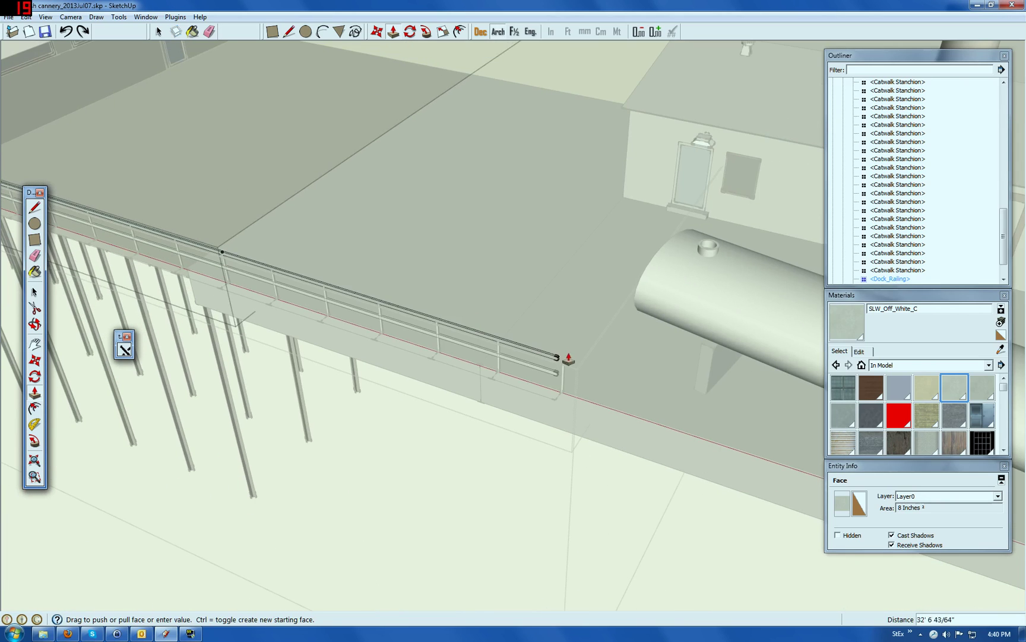
scroll(566, 363, up, 5)
scroll(566, 369, up, 4)
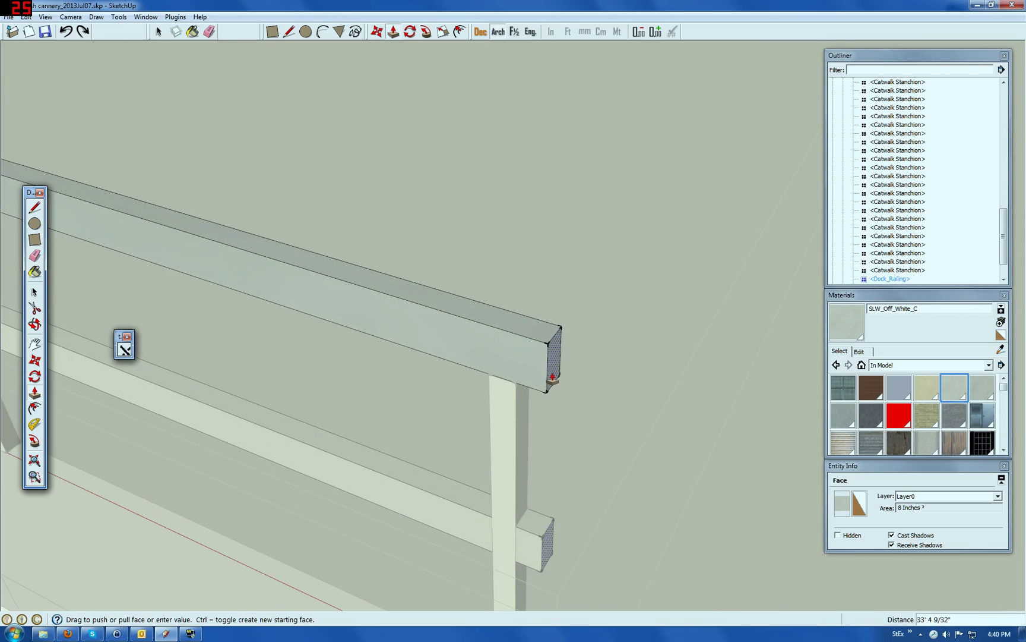
click(514, 392)
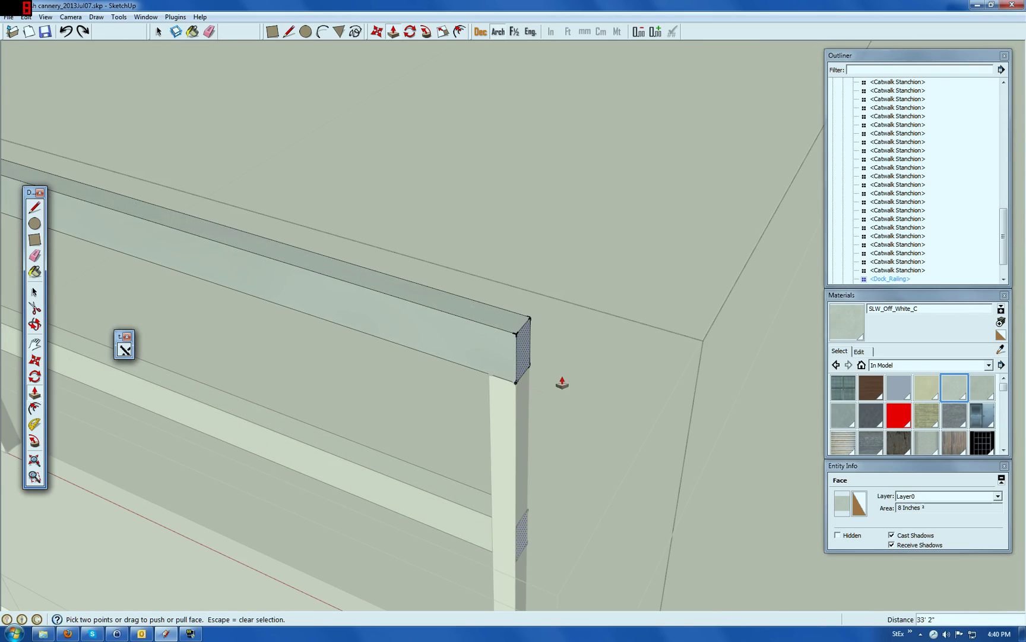
scroll(594, 359, down, 6)
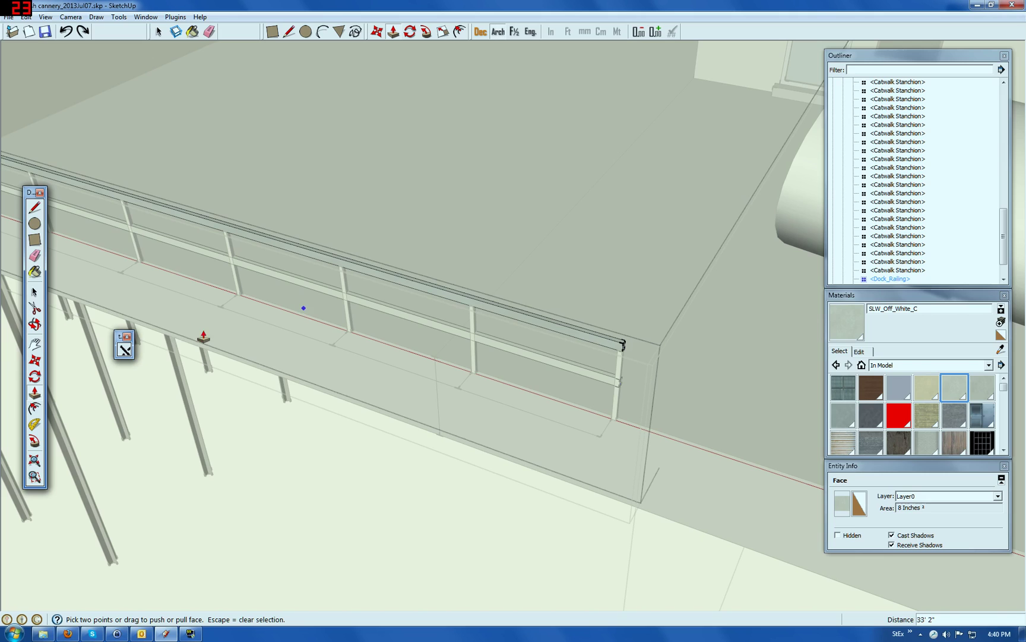
Close the Dock_Railing component and return to editing the surrounding Pier Guardrail at the dock corner.
click(35, 292)
scroll(717, 402, down, 3)
scroll(717, 402, down, 6)
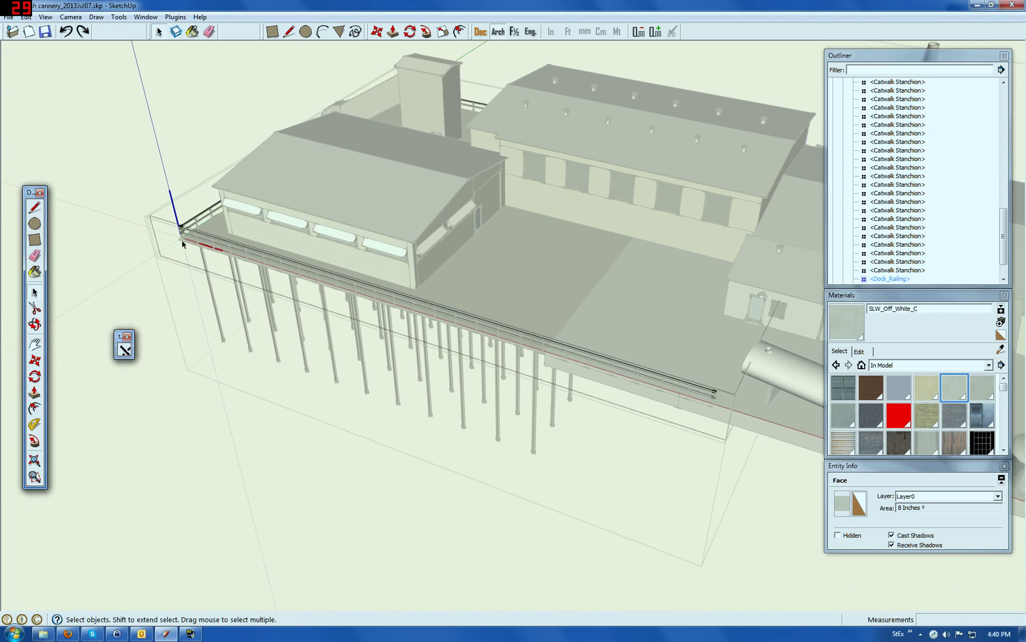
click(34, 325)
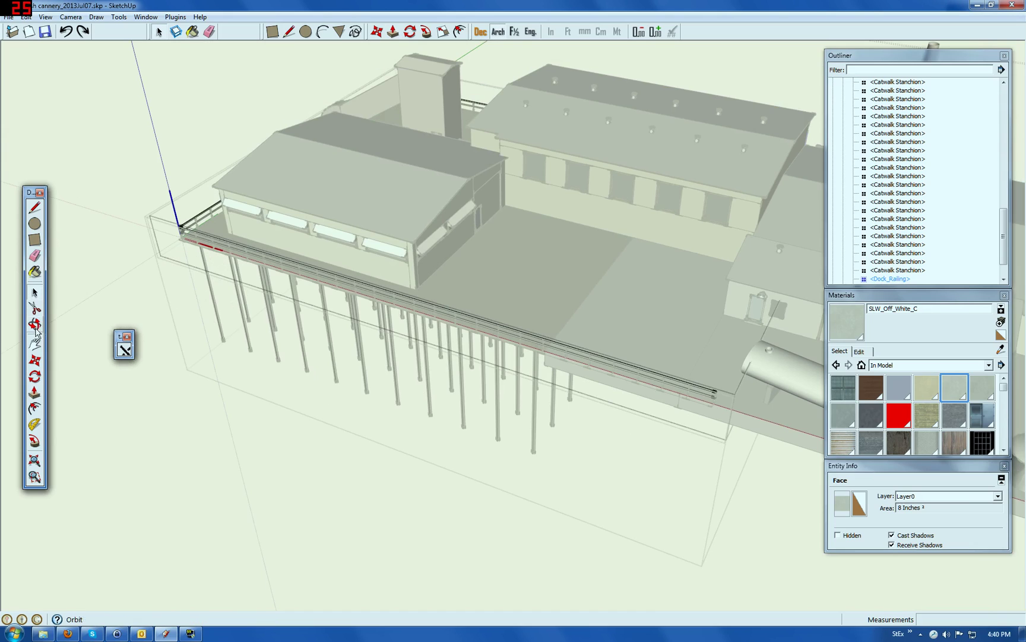
drag(145, 296, 722, 289)
scroll(631, 303, down, 5)
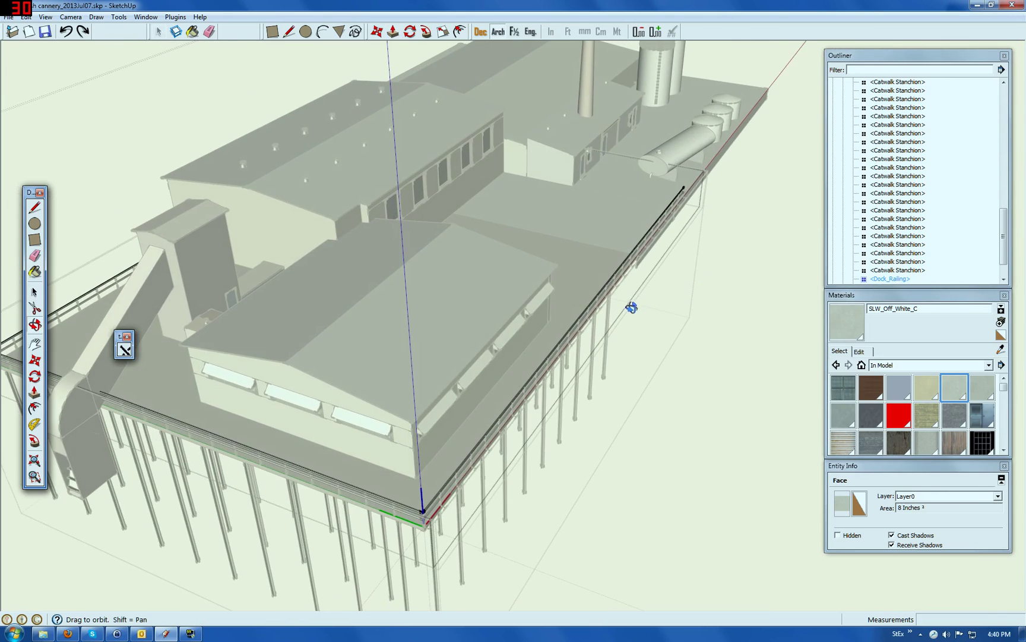
scroll(545, 384, up, 8)
scroll(546, 392, up, 3)
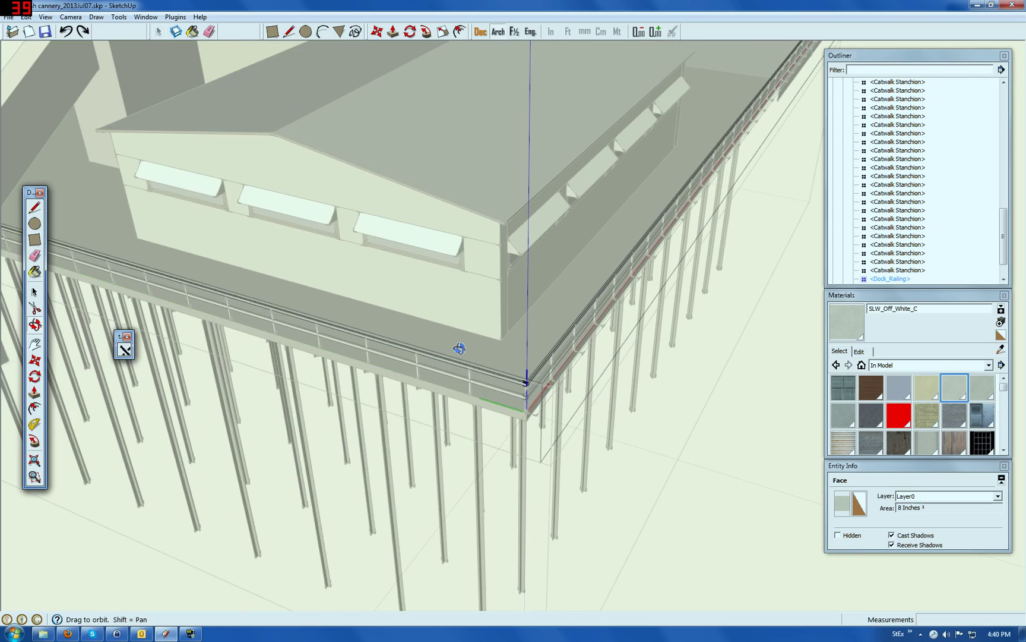
click(34, 291)
click(602, 418)
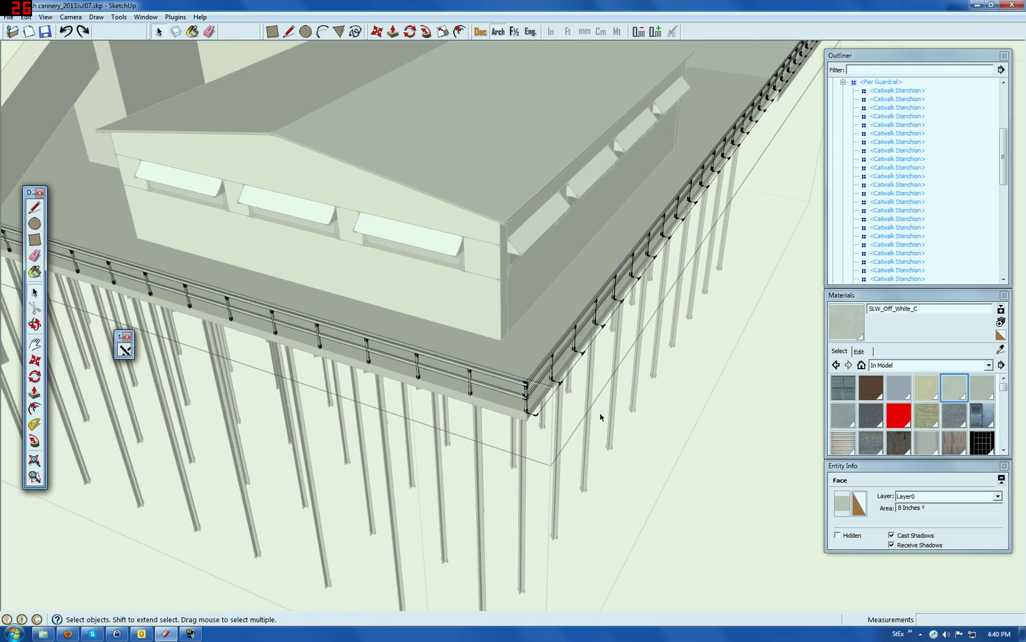
Select the upper and lower Dock_Railing components at the dock corner and trace them back to their parent in the component hierarchy.
scroll(526, 383, up, 2)
click(523, 391)
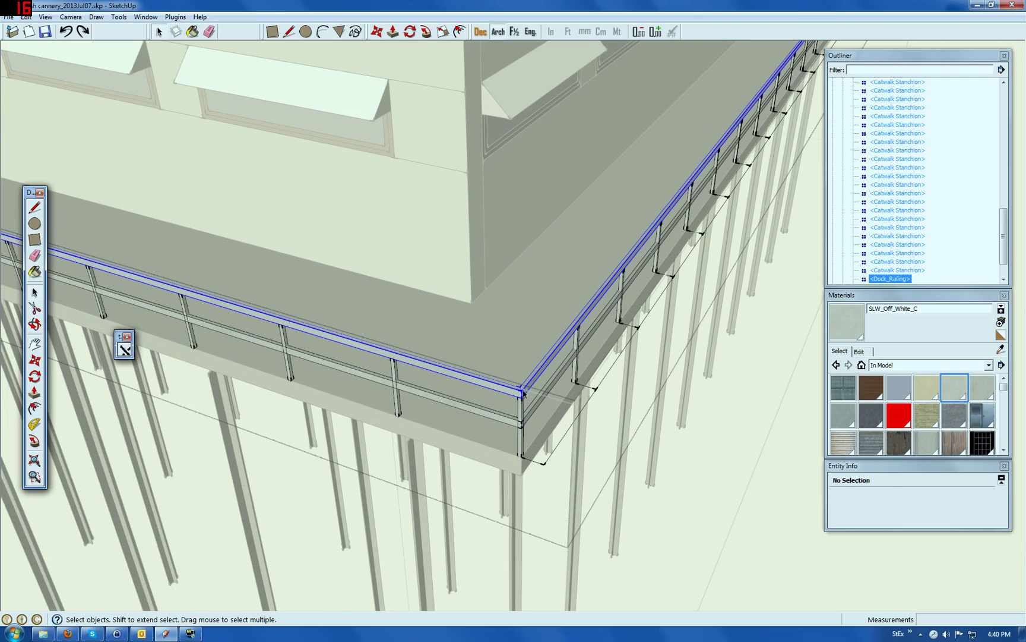
ctrl+click(532, 422)
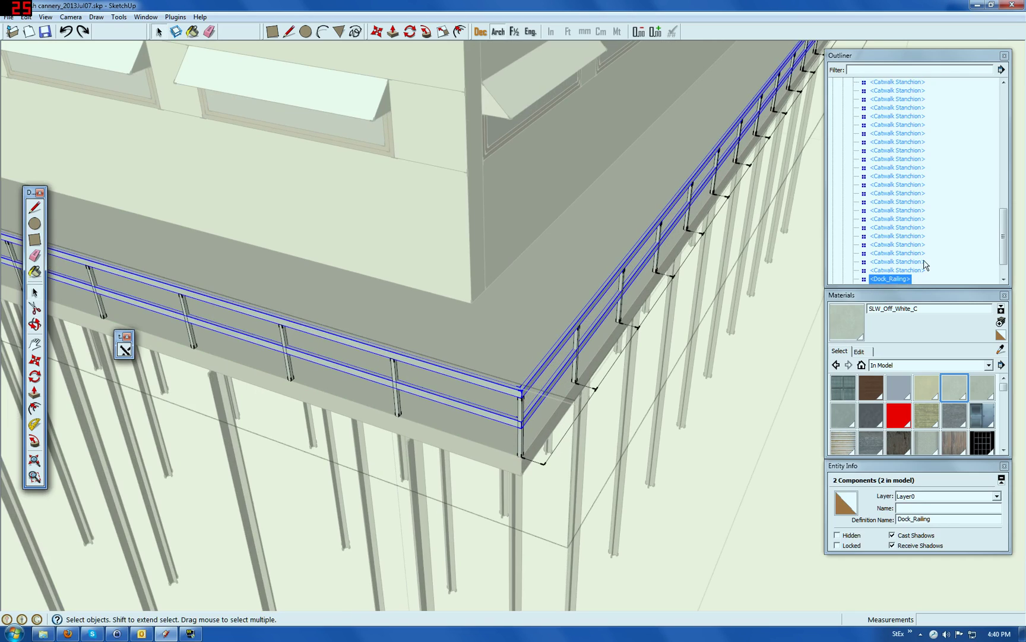
drag(1000, 239, 1008, 242)
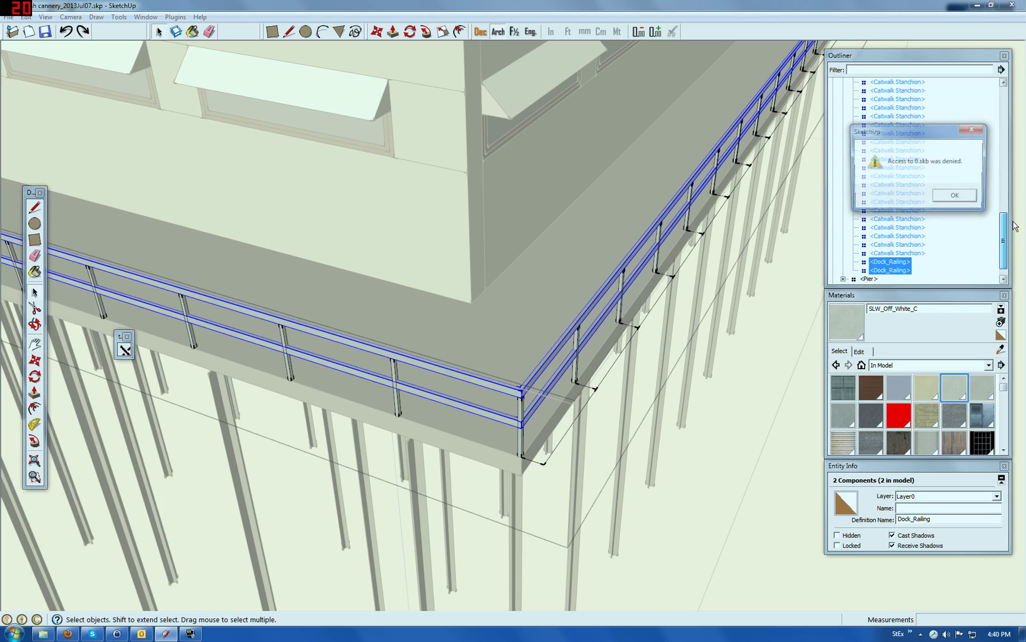
click(986, 202)
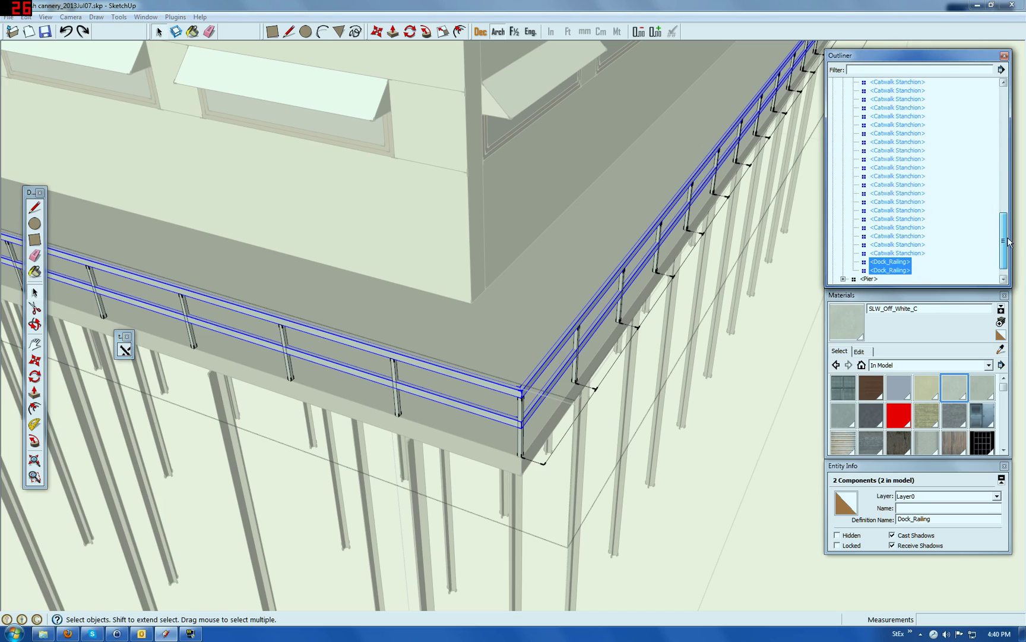
drag(1008, 226, 1015, 130)
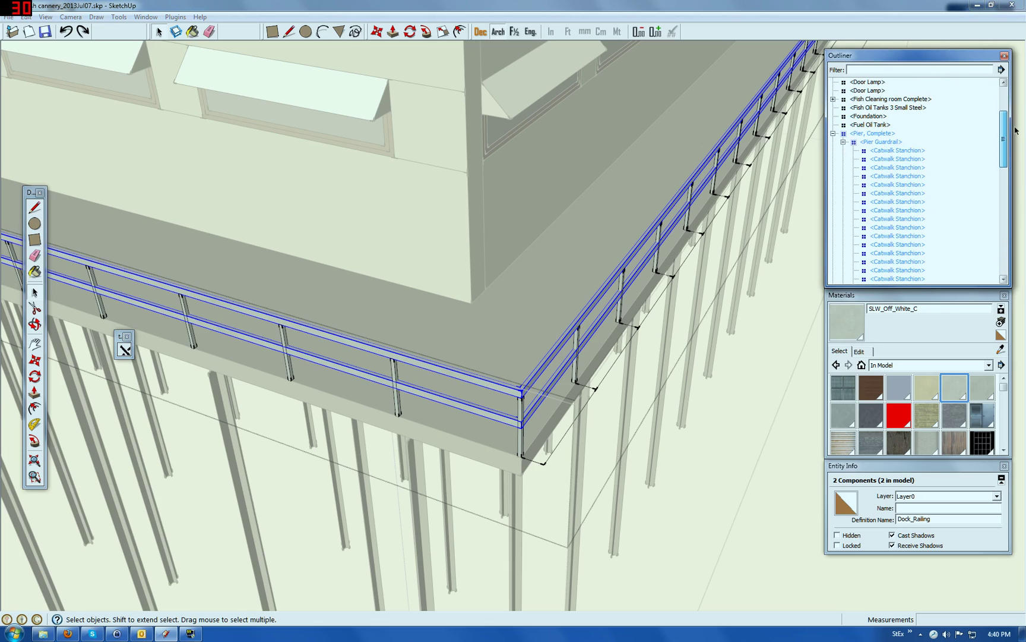
Select the whole Pier Guardrail component and count the triangles in the current selection.
click(884, 143)
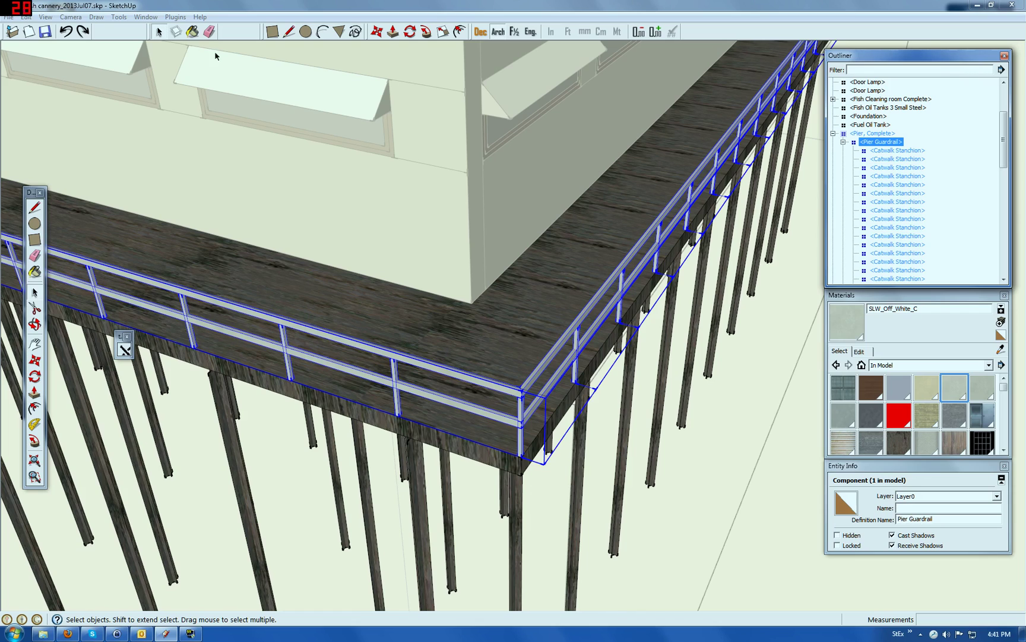
click(176, 17)
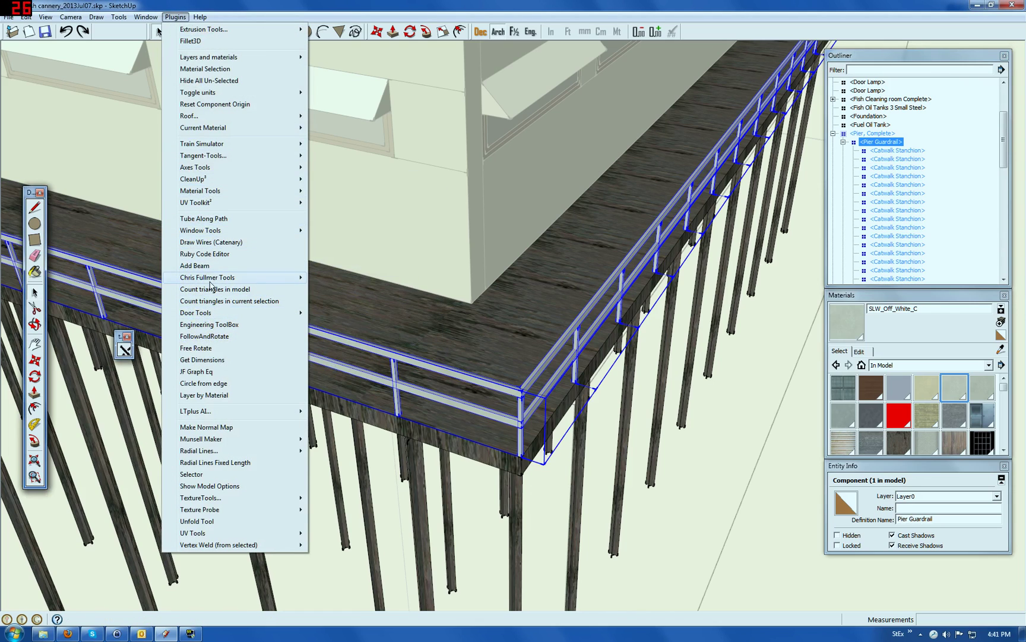
click(215, 301)
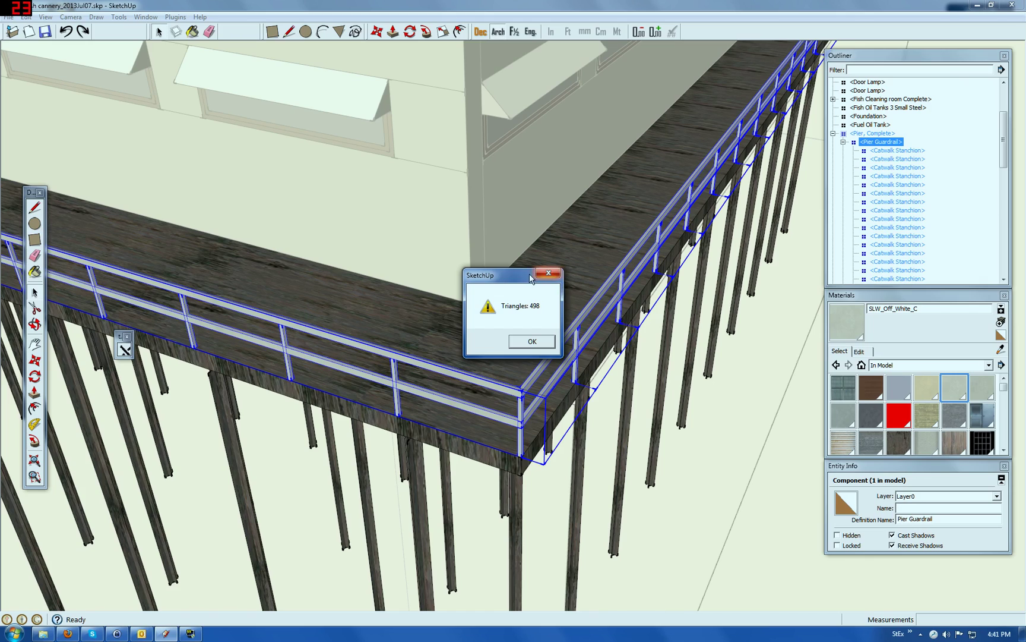
click(533, 342)
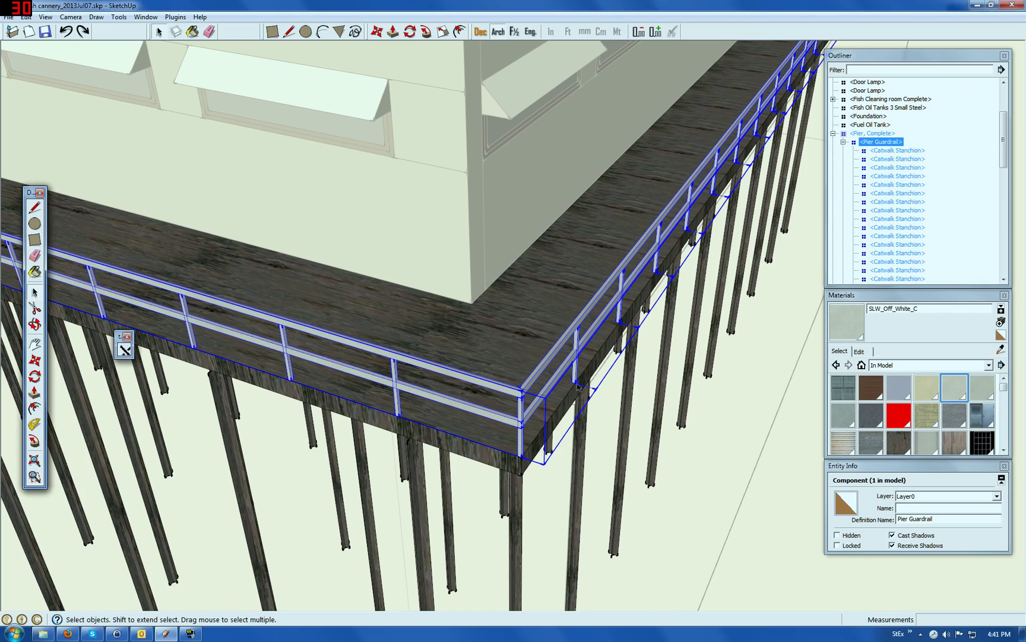
Inspect how the lower rails meet the corner stanchion and how its base sits on the dock corner.
scroll(529, 418, up, 4)
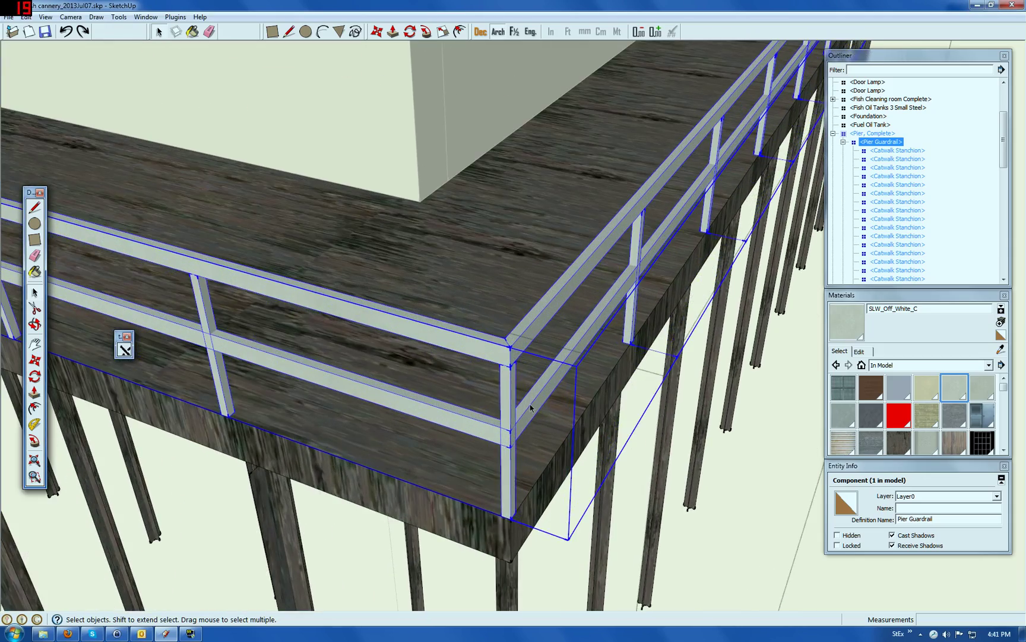
scroll(412, 397, down, 3)
scroll(499, 427, up, 6)
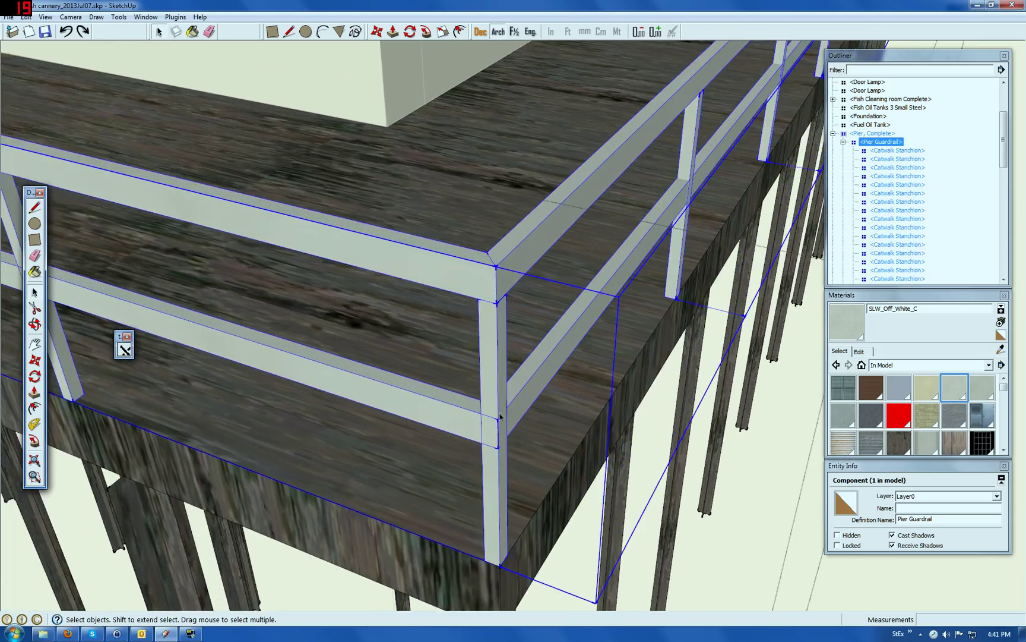
scroll(502, 429, up, 5)
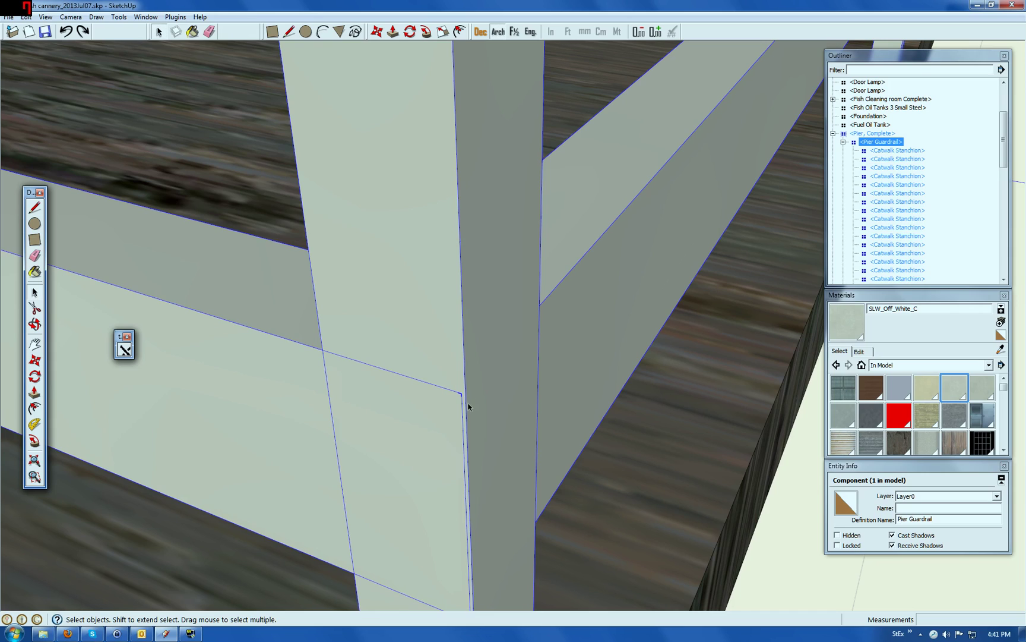
scroll(471, 409, up, 1)
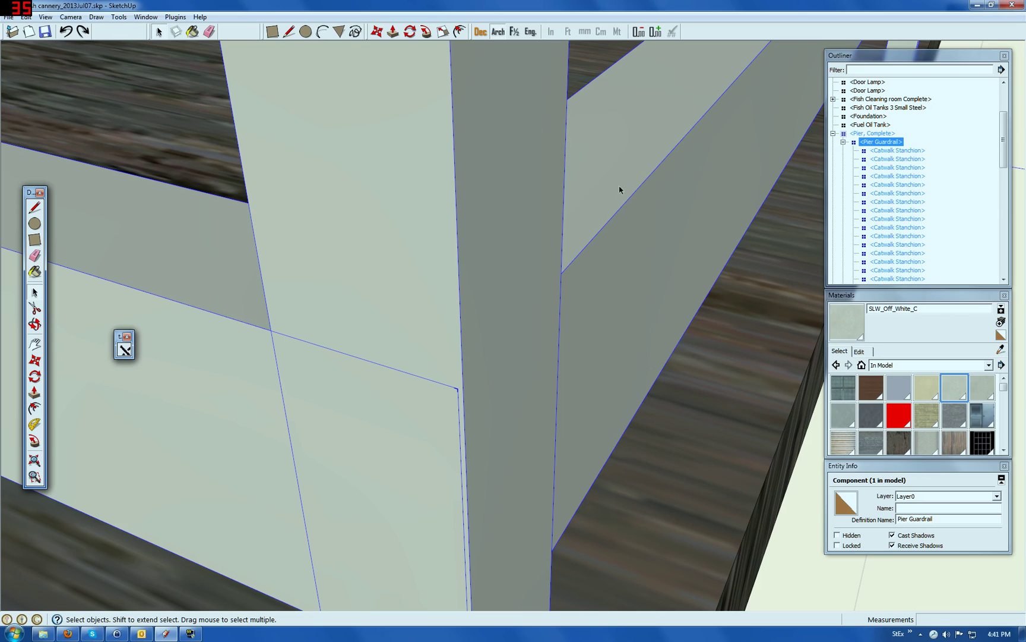
scroll(422, 273, down, 10)
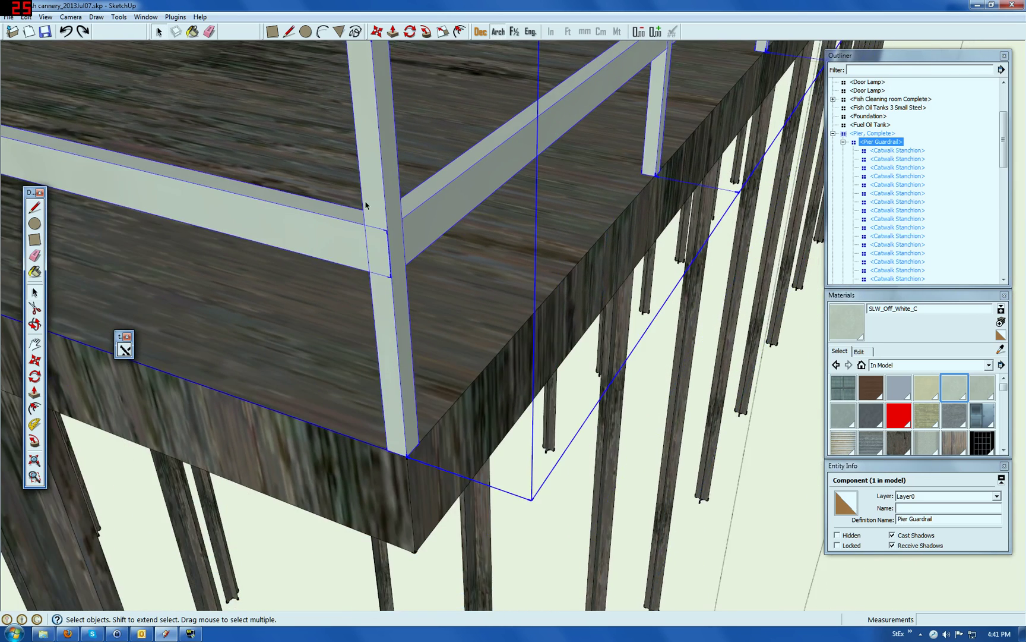
scroll(376, 375, up, 8)
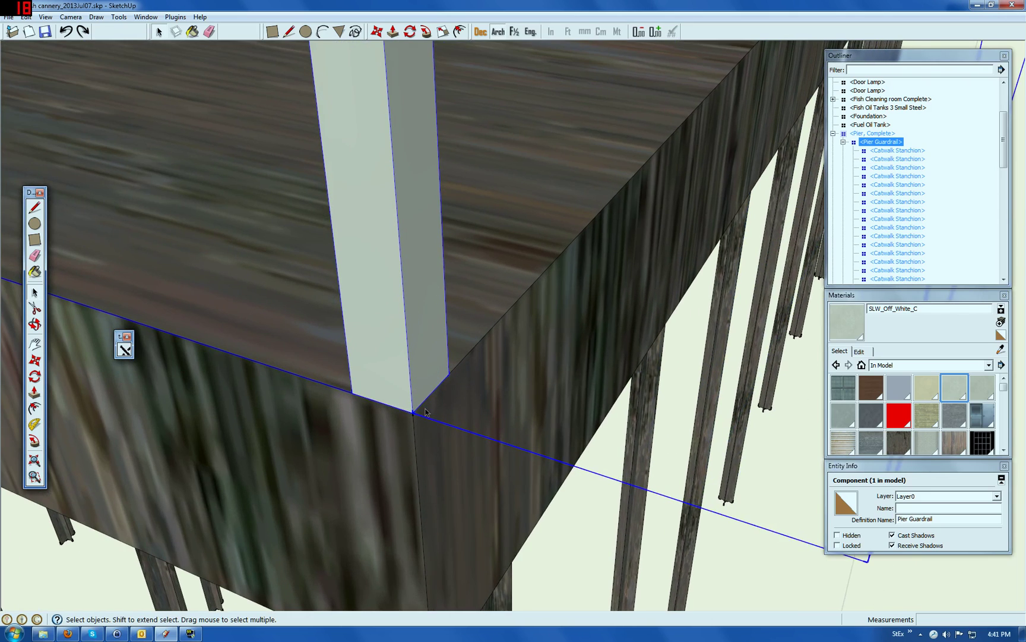
Open the Pier component and its nested Pier Deck for editing, and select the deck's long side face below the new railing.
click(429, 438)
scroll(339, 286, down, 2)
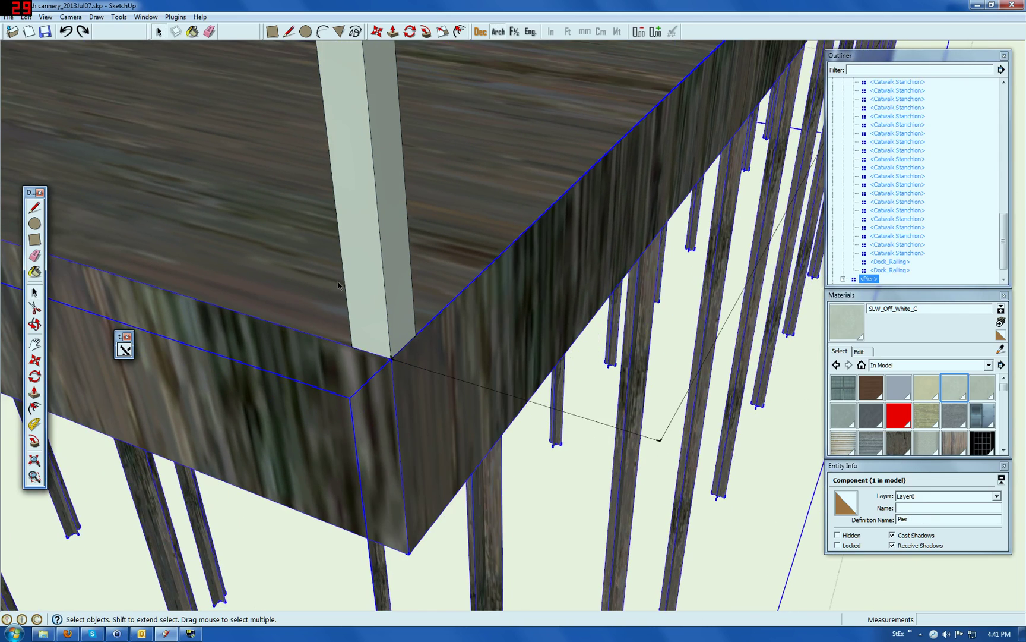
right_click(413, 438)
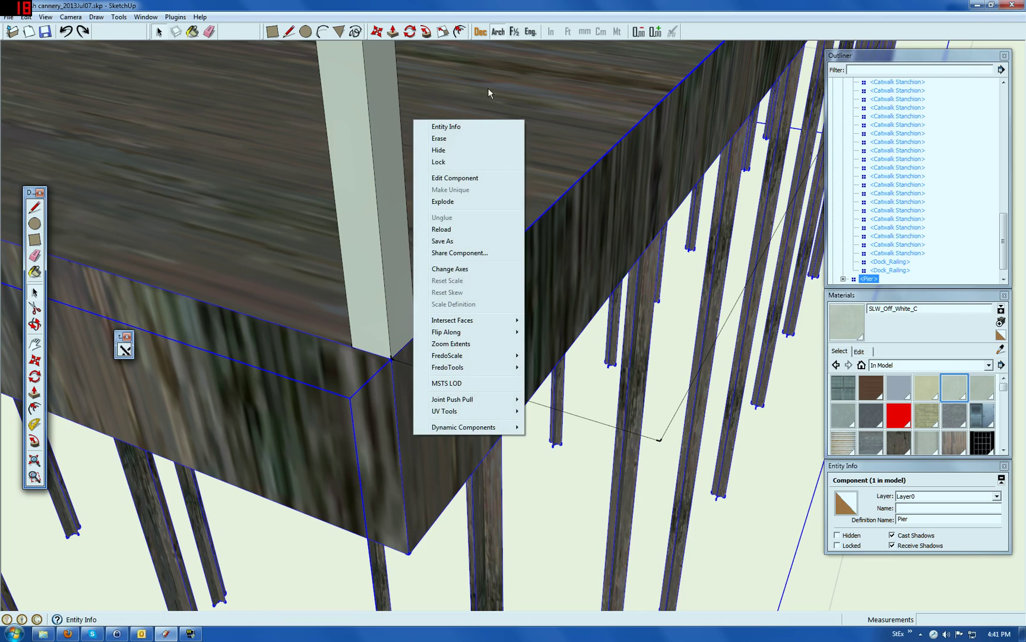
click(439, 179)
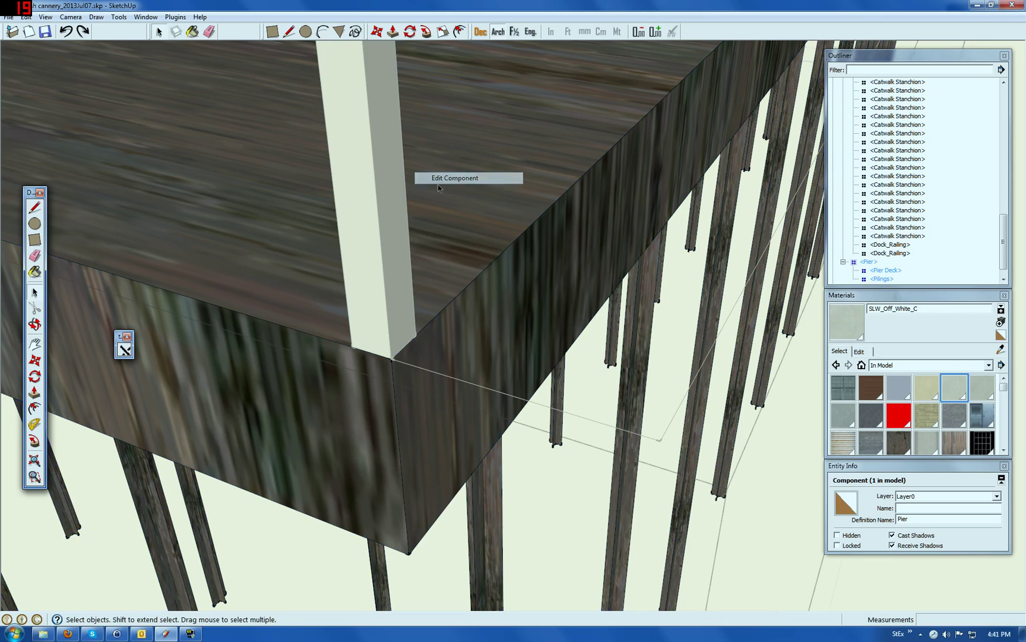
click(436, 410)
right_click(424, 408)
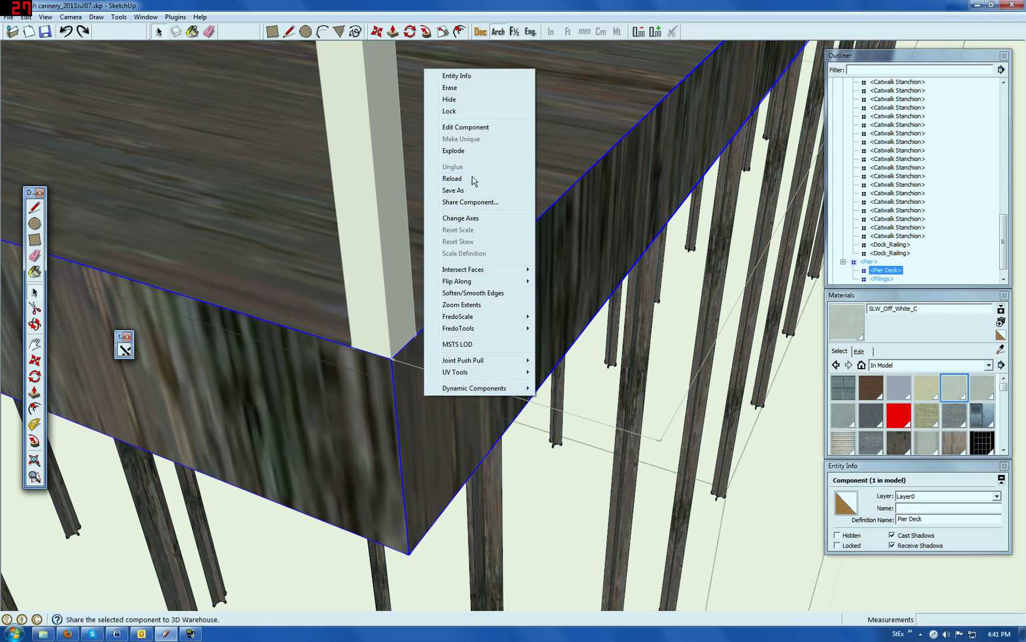
click(469, 128)
click(461, 427)
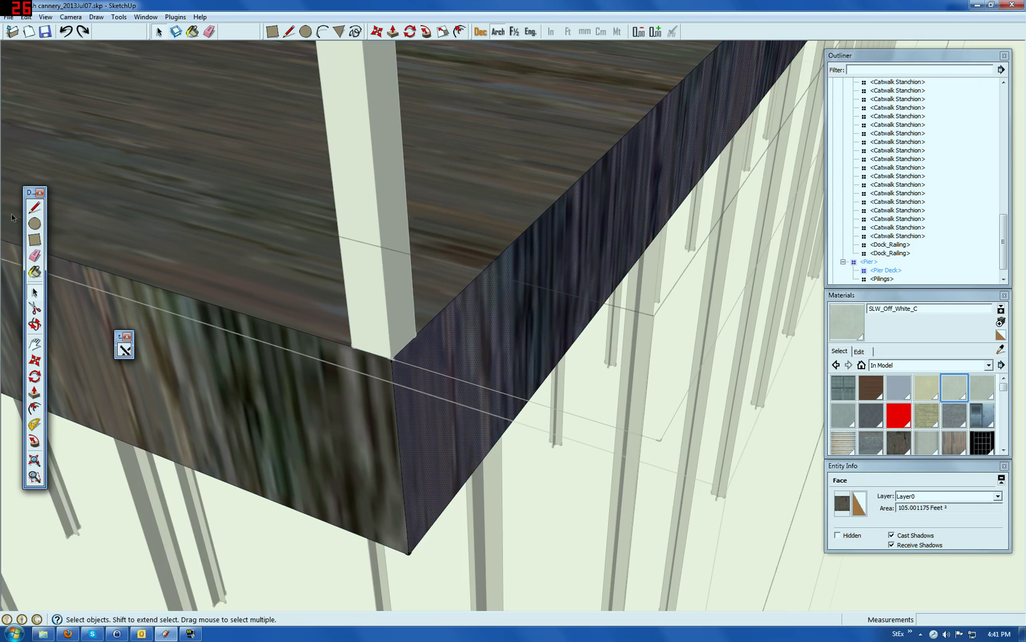
Draw a check line about 107 feet long from the deck's lower corner, following the dock edge past its far end.
click(37, 207)
click(410, 553)
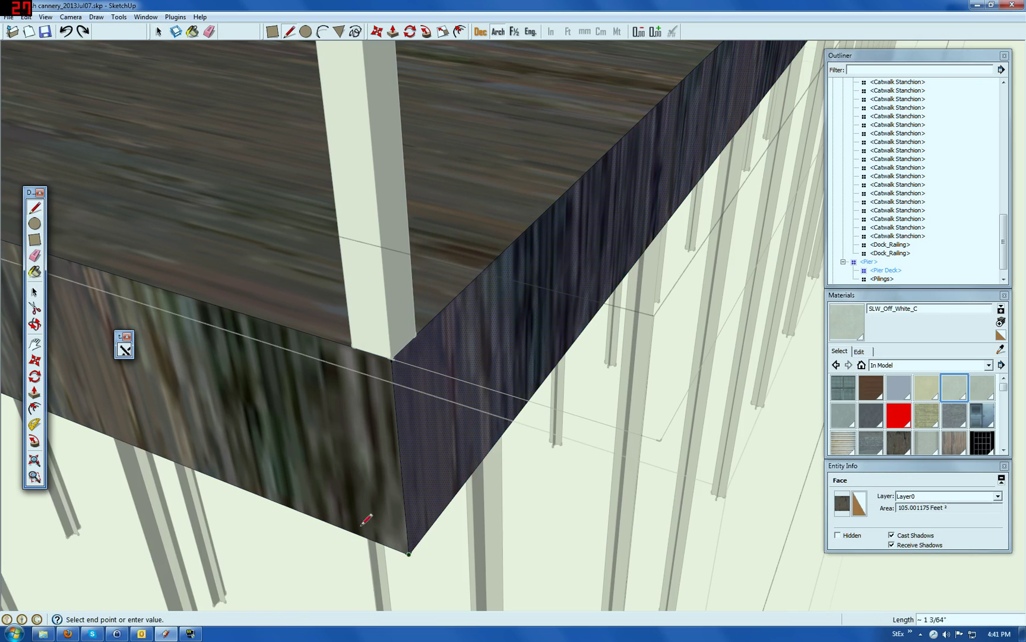
scroll(410, 538, down, 10)
scroll(449, 320, up, 10)
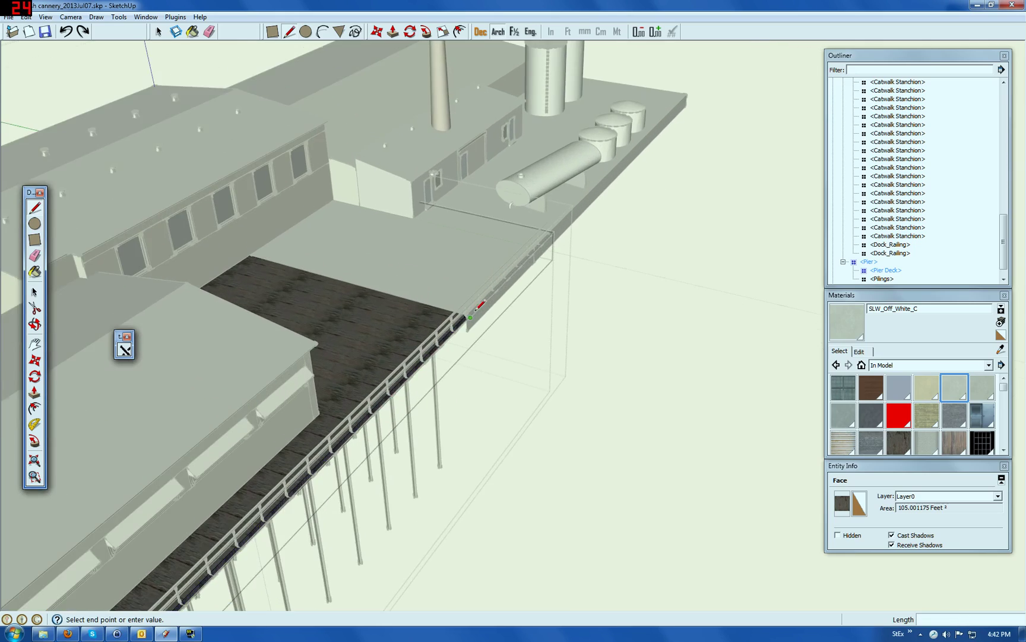
scroll(463, 319, up, 5)
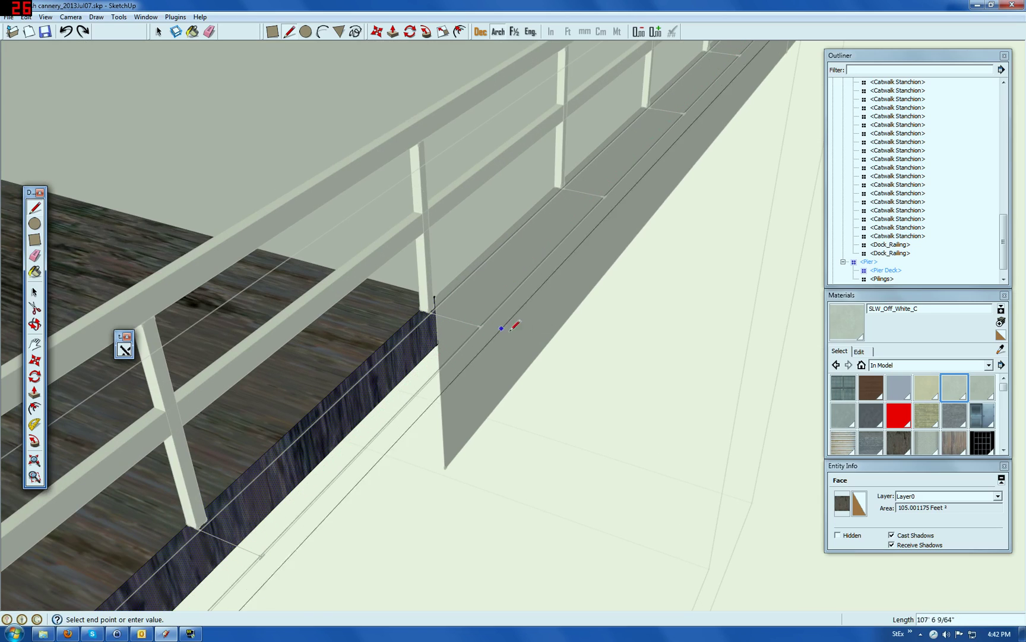
click(505, 289)
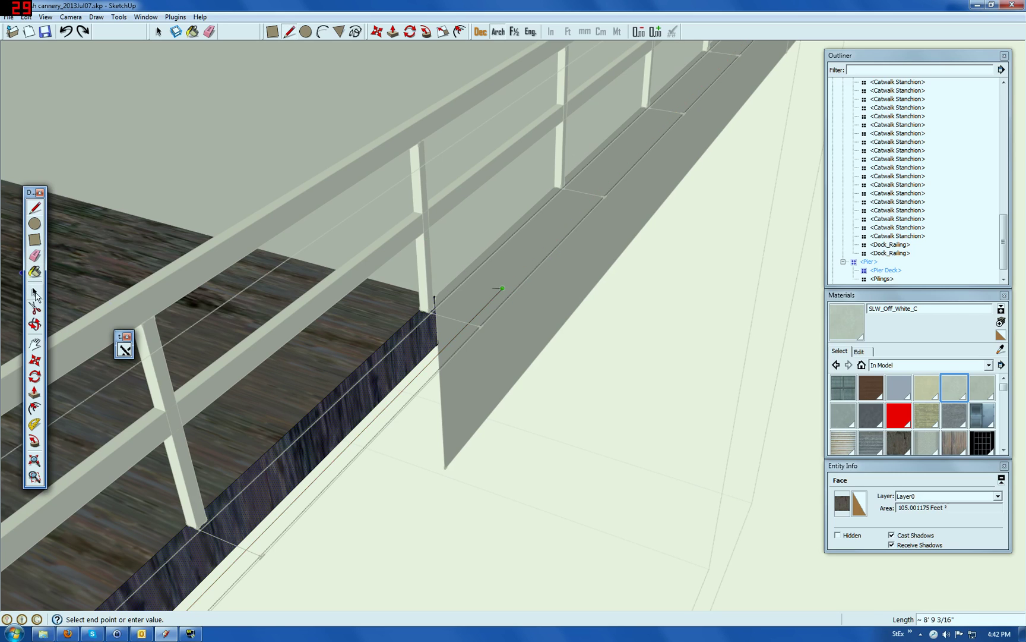
click(34, 293)
Examine the deck's corner and side edge against the base of the corner stanchion from several angles.
scroll(482, 254, down, 10)
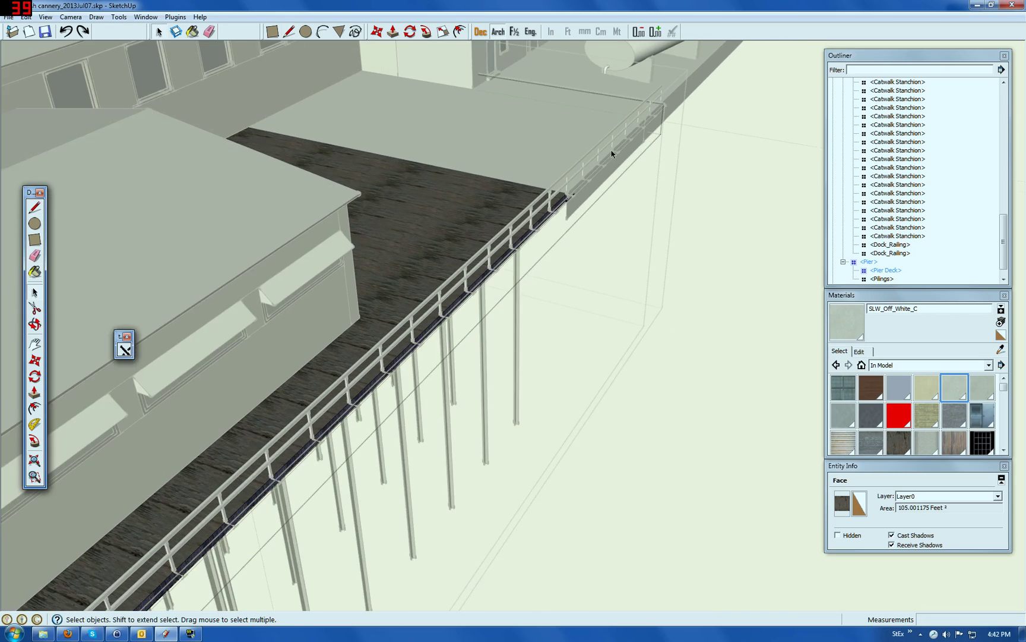
scroll(612, 154, down, 5)
scroll(374, 394, up, 10)
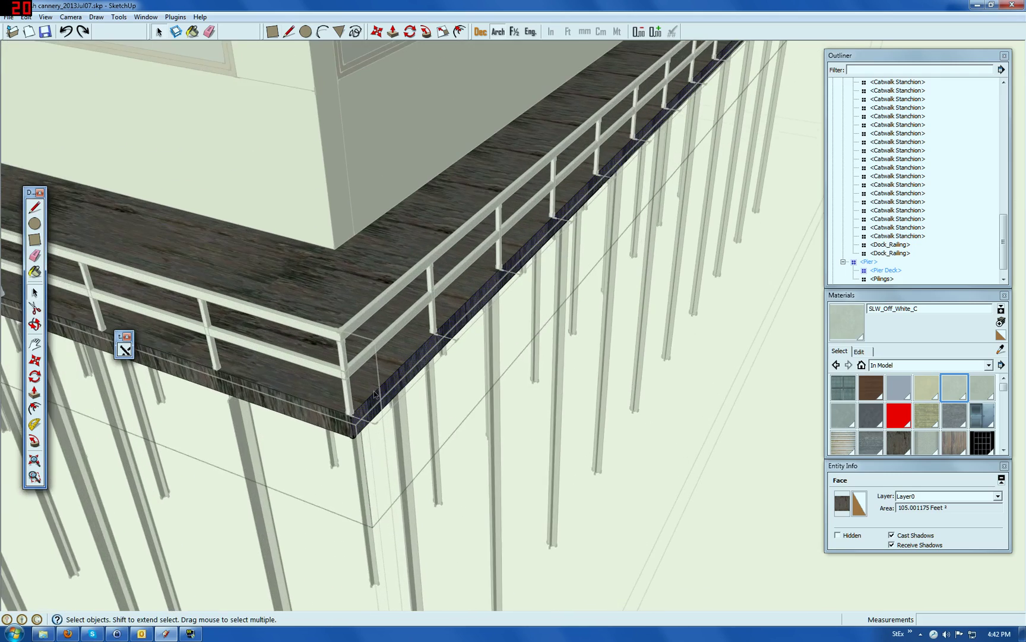
scroll(374, 394, up, 4)
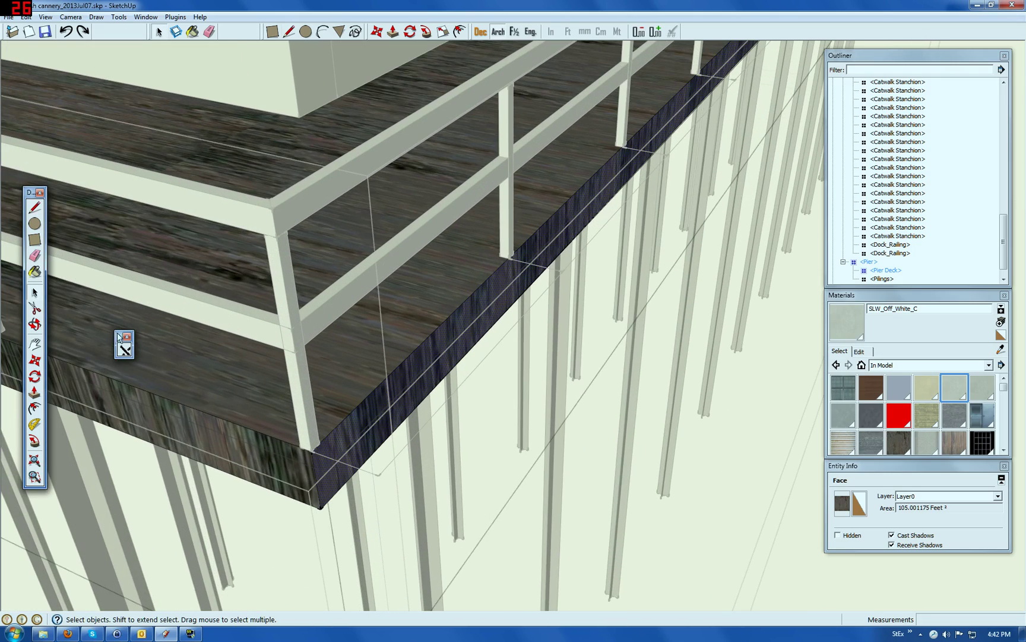
click(35, 324)
drag(322, 439, 222, 418)
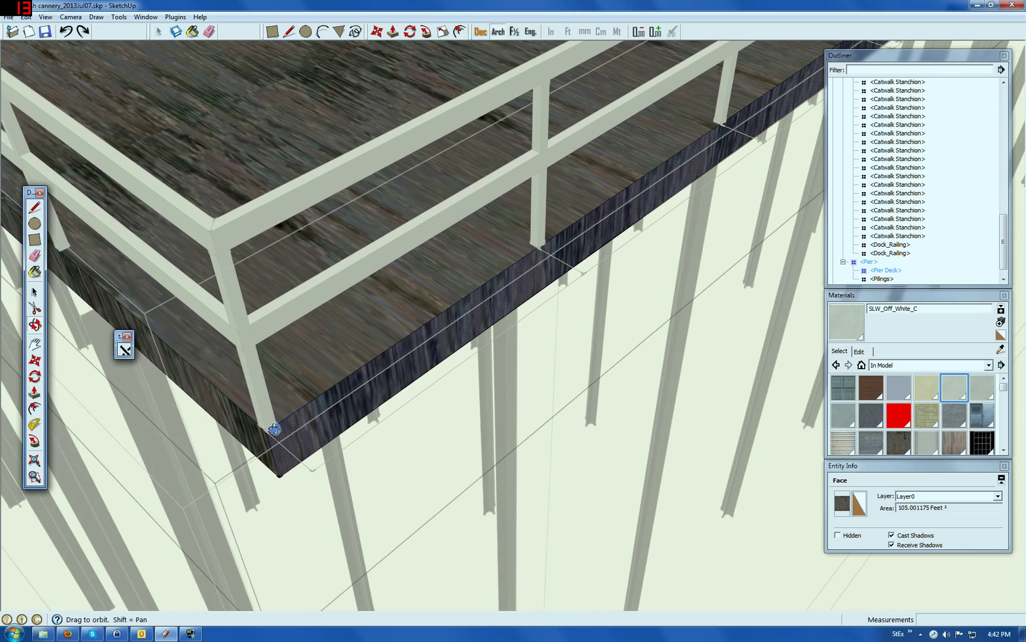
scroll(275, 428, up, 4)
scroll(278, 438, up, 2)
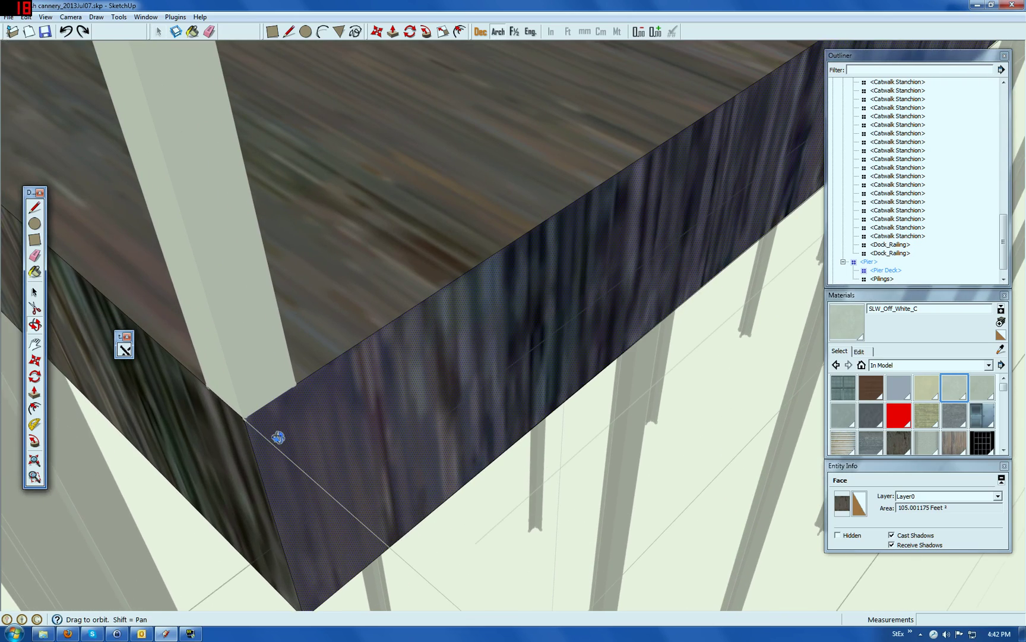
scroll(264, 426, down, 6)
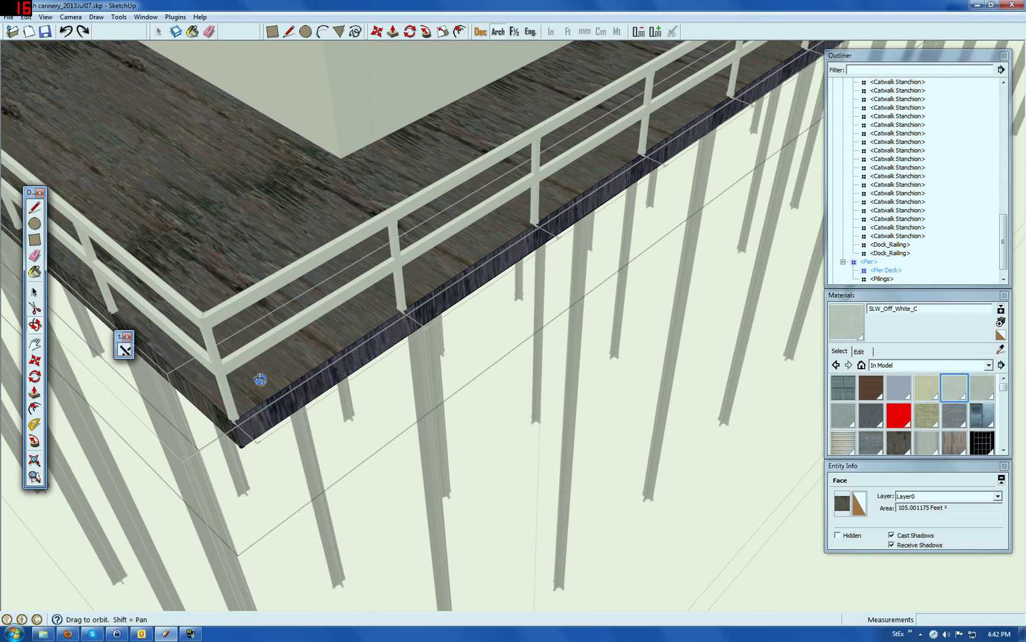
Set the edge color of the SLW Buildings style to By axis.
click(119, 17)
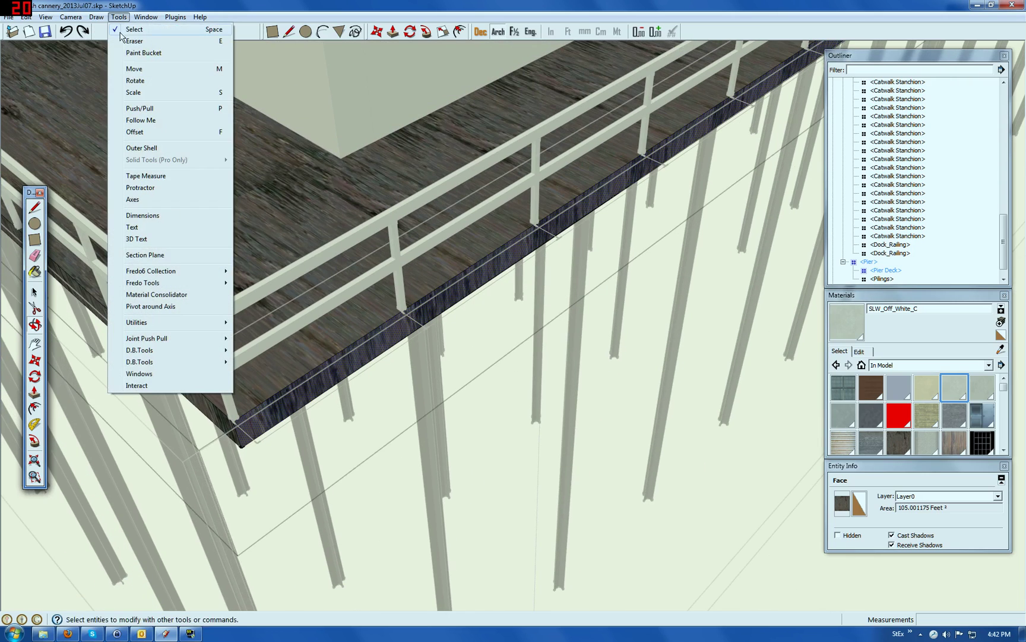
mouse_move(146, 18)
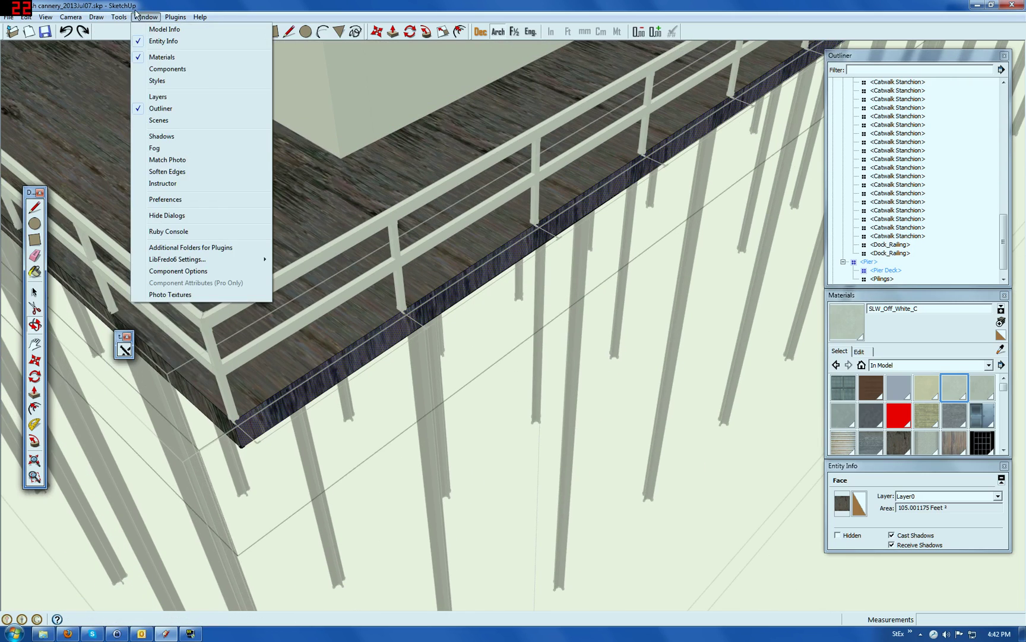
click(150, 81)
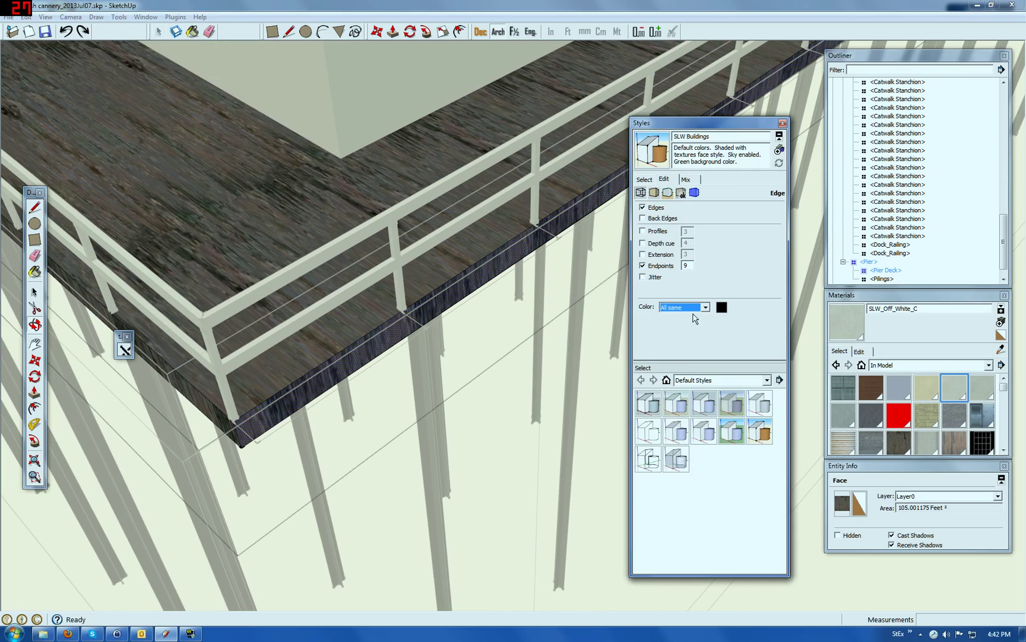
click(706, 307)
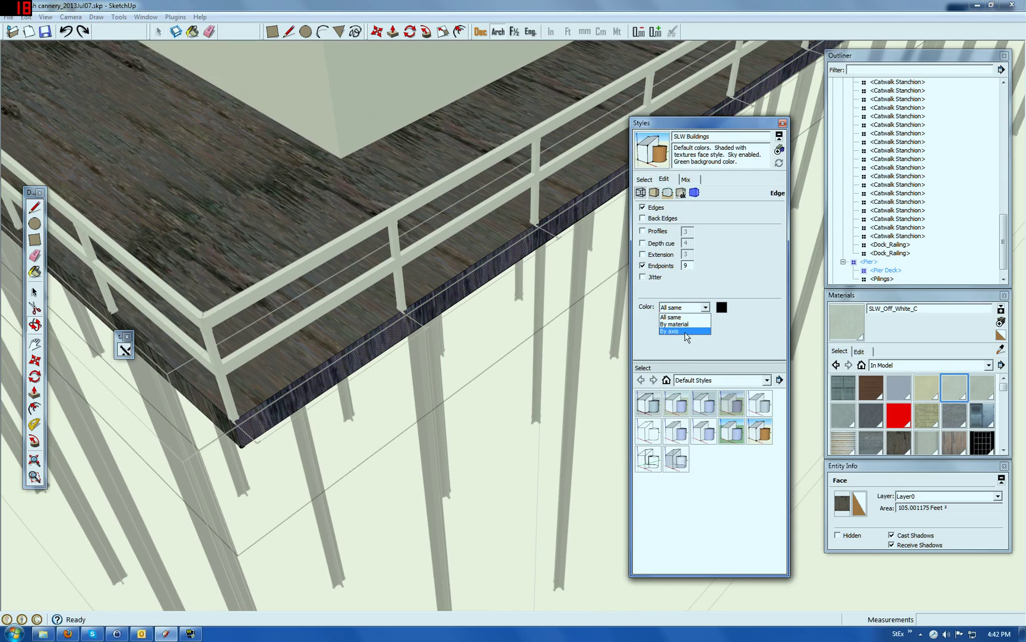
click(687, 331)
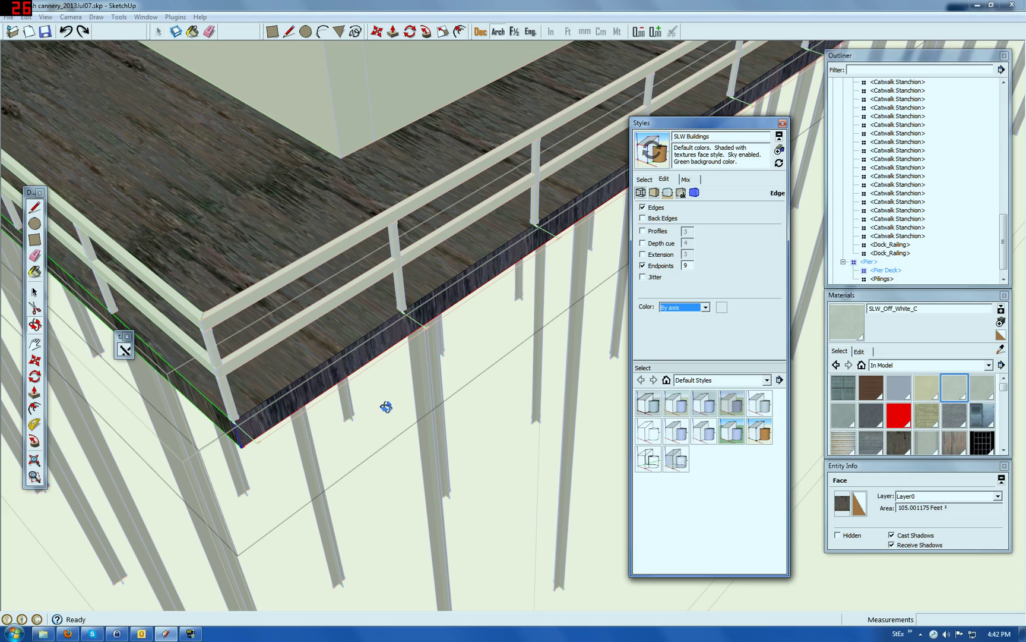
Compare the deck edges with the edge color at All same and By axis, keeping By axis, and collapse the Styles window.
key(ctrl+z)
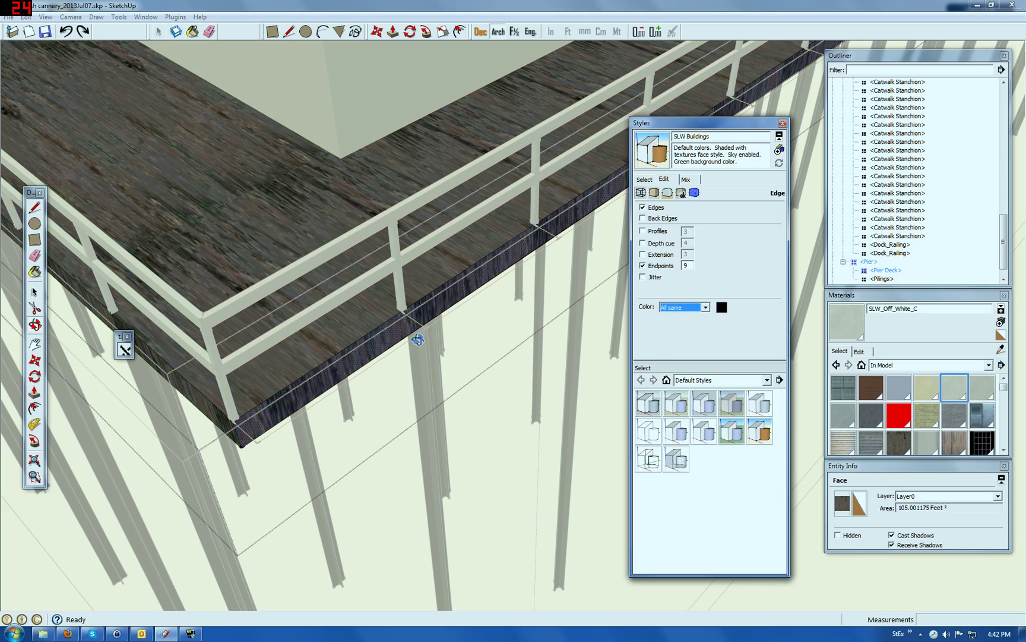
key(ctrl+y)
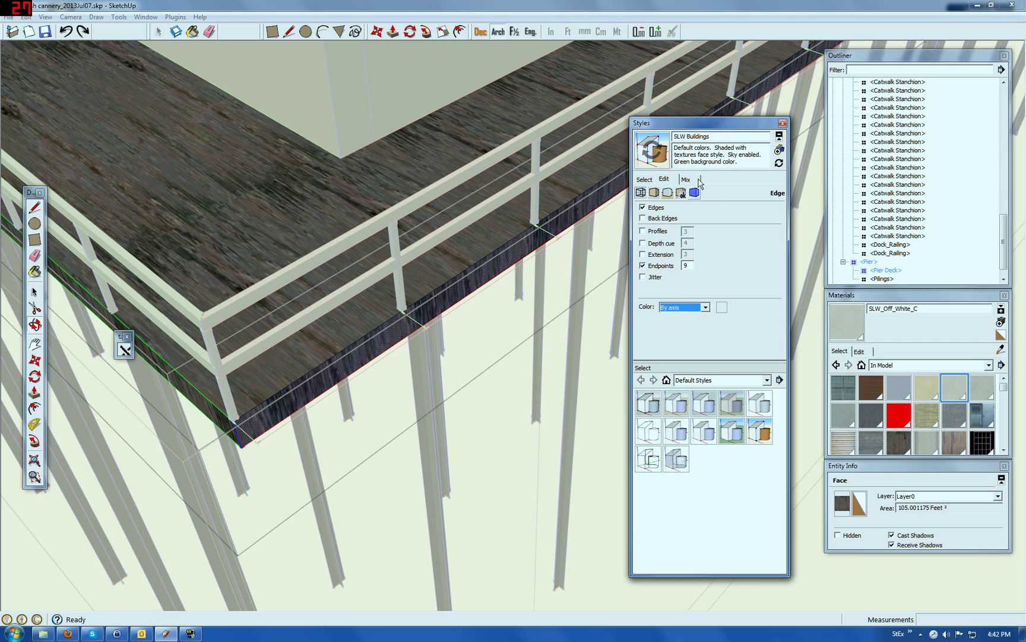
click(724, 123)
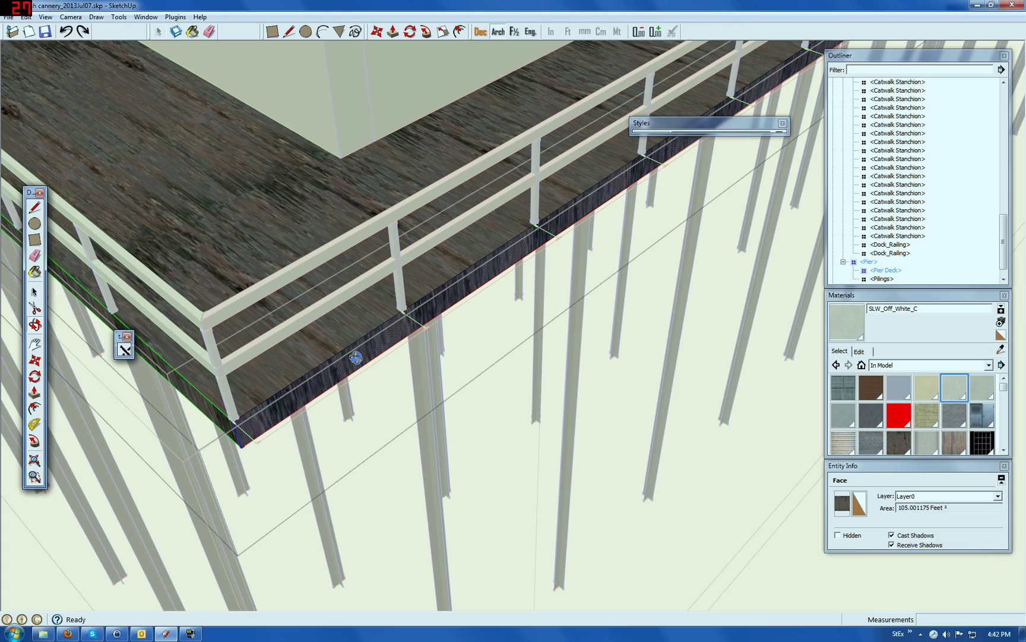
Examine the deck's near corner and long side edge for alignment with the axis-colored edges and the check line.
scroll(226, 433, up, 4)
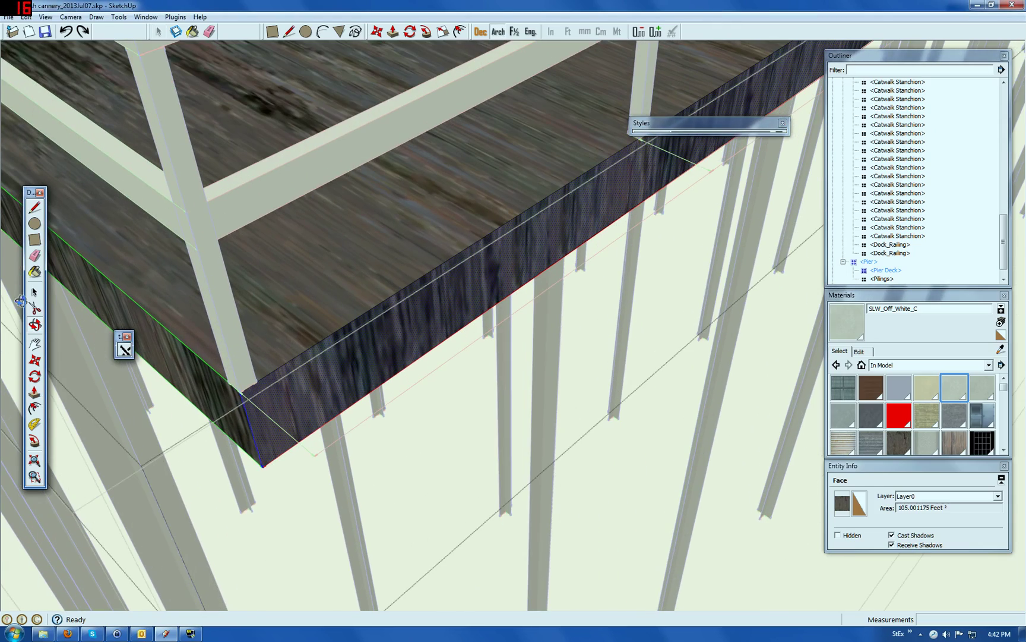
click(34, 325)
drag(213, 410, 484, 291)
drag(449, 205, 407, 195)
scroll(404, 208, up, 3)
drag(283, 438, 208, 428)
scroll(208, 428, down, 6)
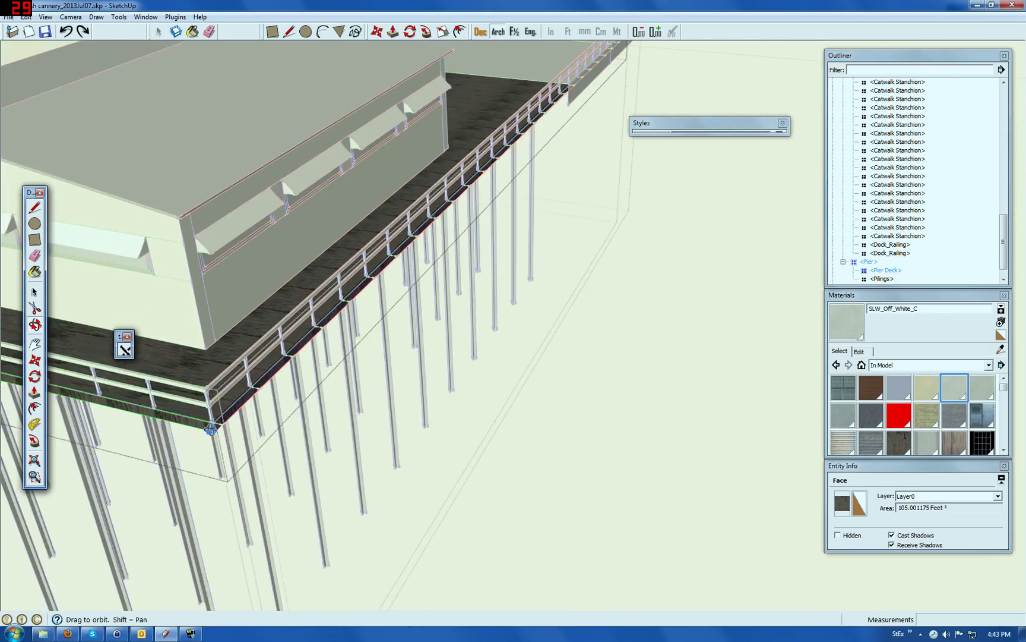
Draw a line about 2 inches long from the deck's lower far-end corner across to the red check line.
scroll(476, 161, up, 10)
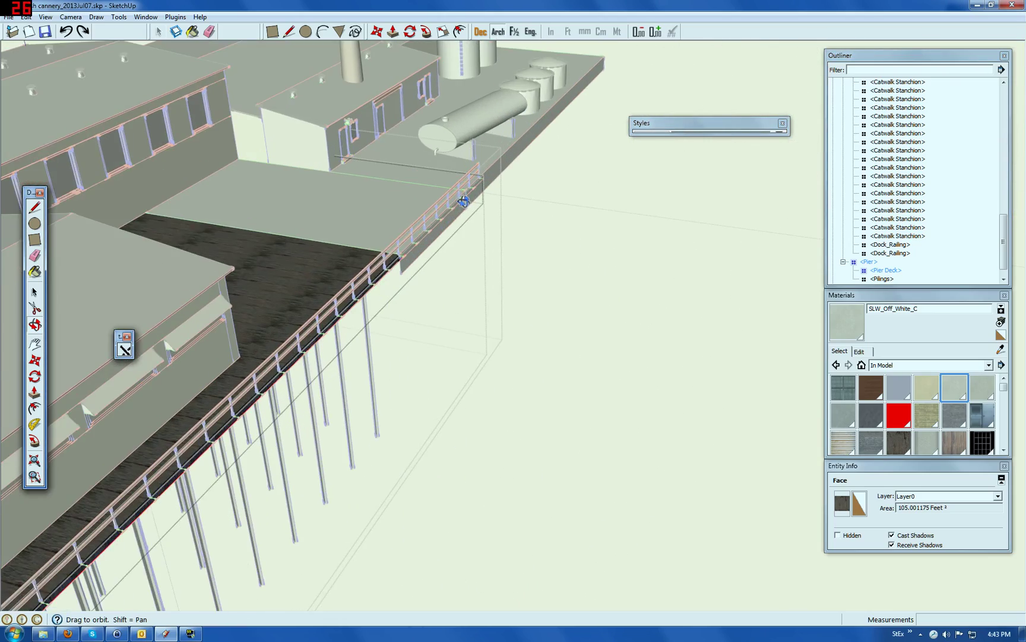
scroll(386, 287, up, 10)
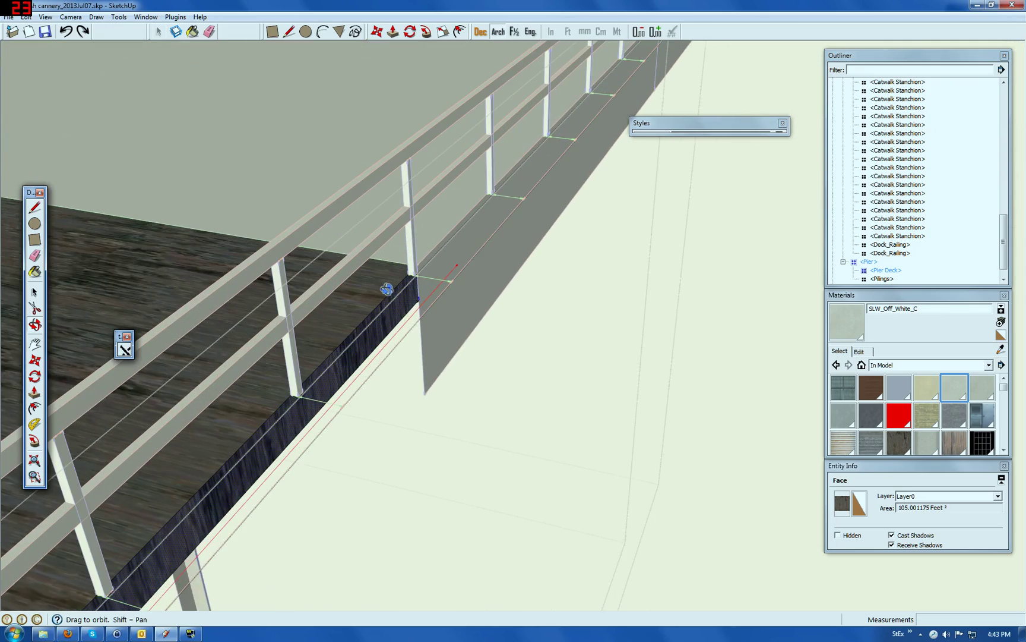
drag(428, 320, 355, 300)
click(35, 208)
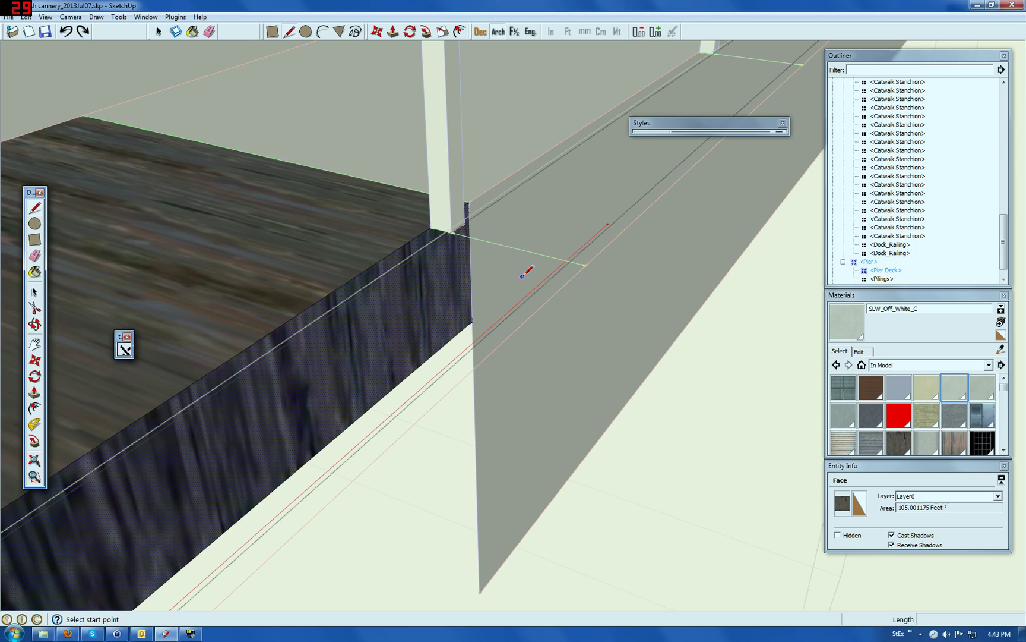
scroll(511, 294, up, 3)
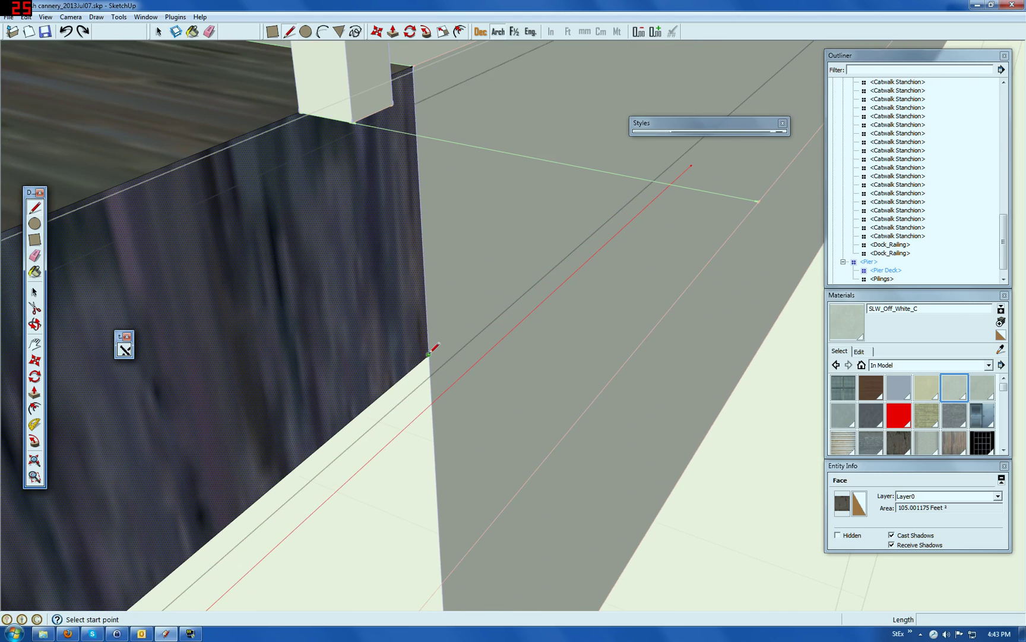
click(429, 354)
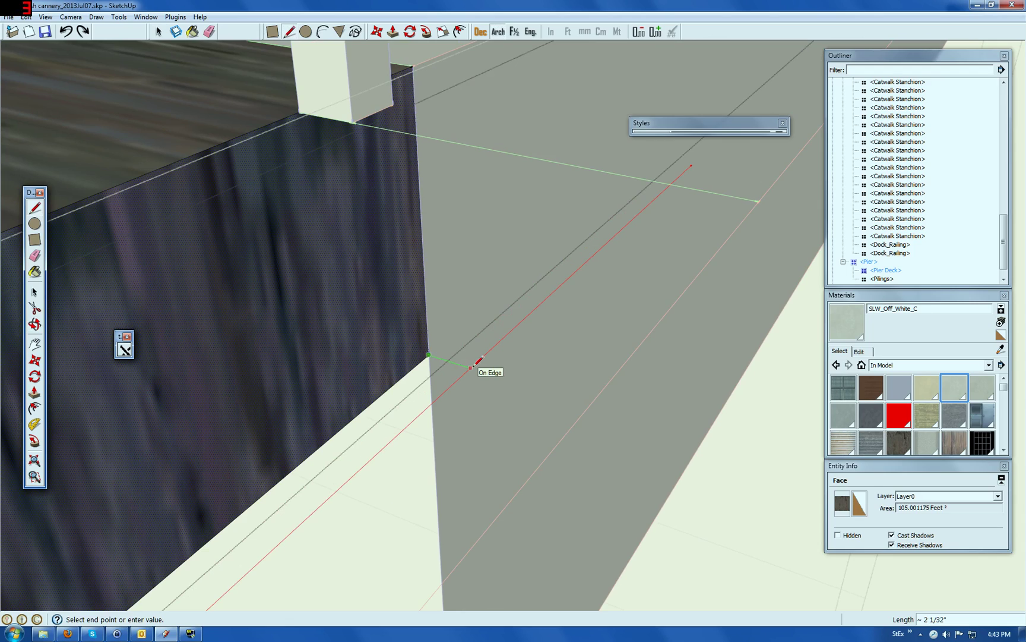
click(471, 367)
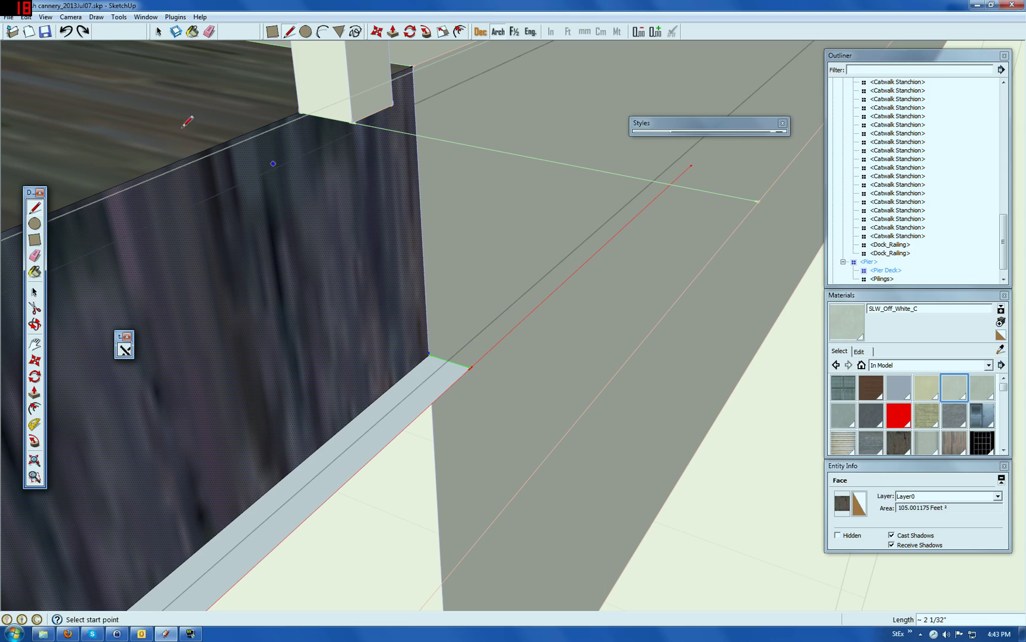
Delete the narrow sliver face between the deck's lower side edge and the check line.
click(34, 292)
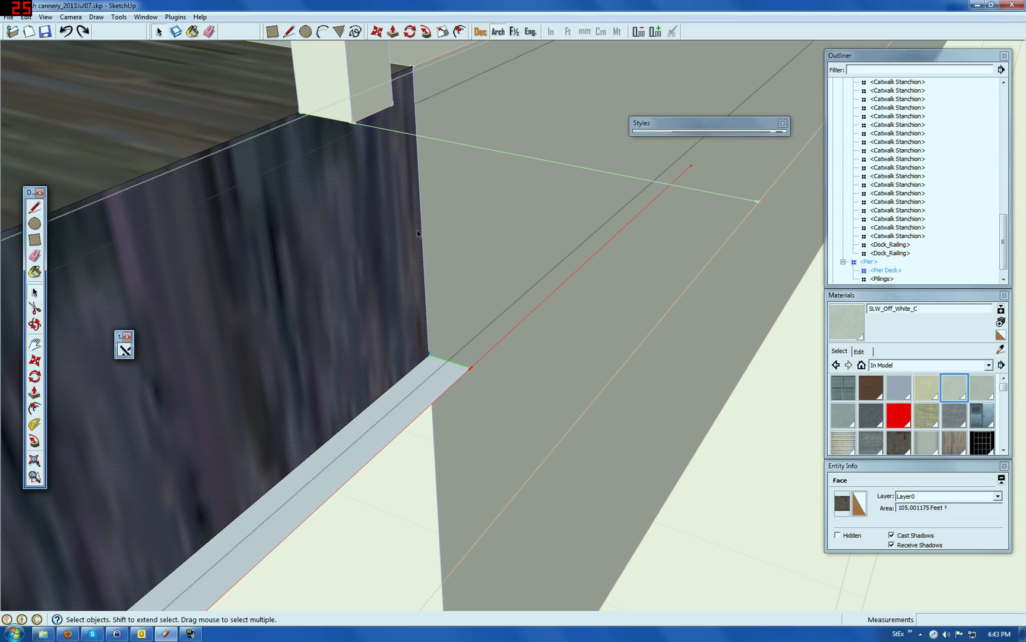
click(443, 259)
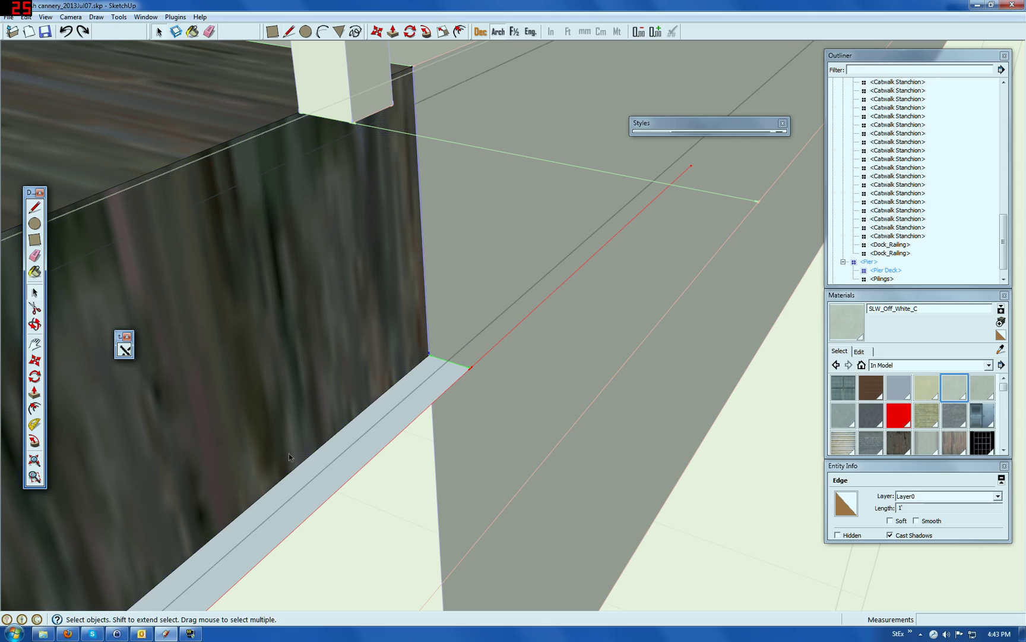
click(344, 451)
key(Delete)
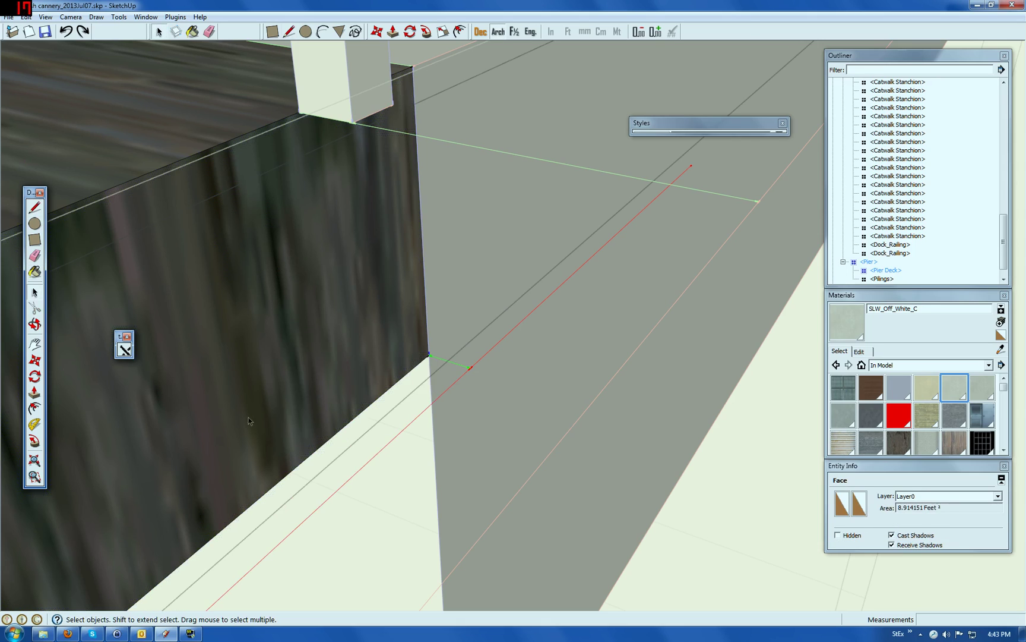
Draw a vertical line along the blue axis from the short line's outer end up to the deck's top level.
click(35, 209)
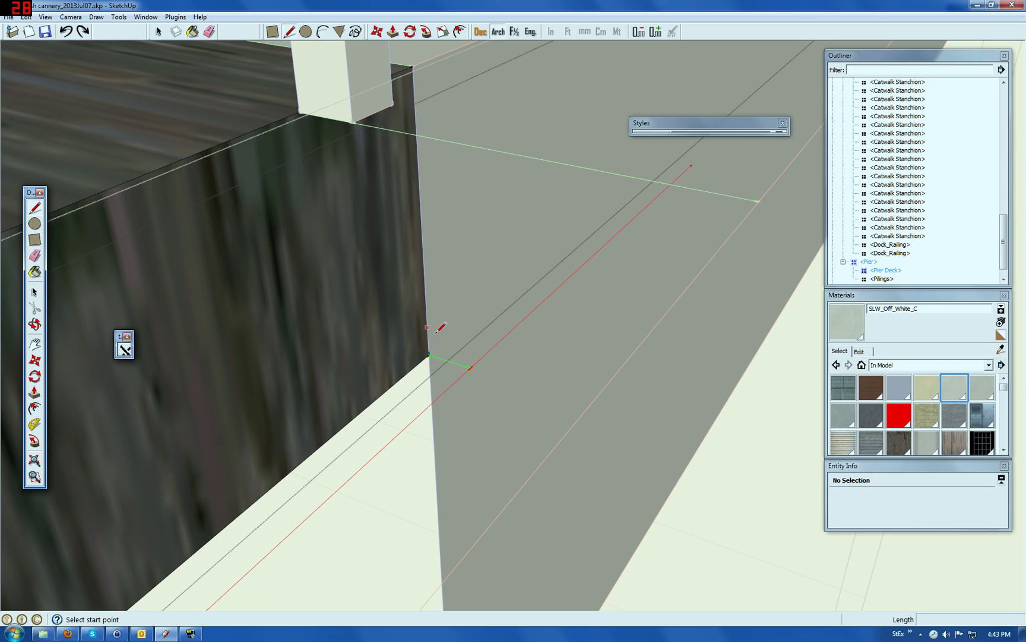
click(470, 368)
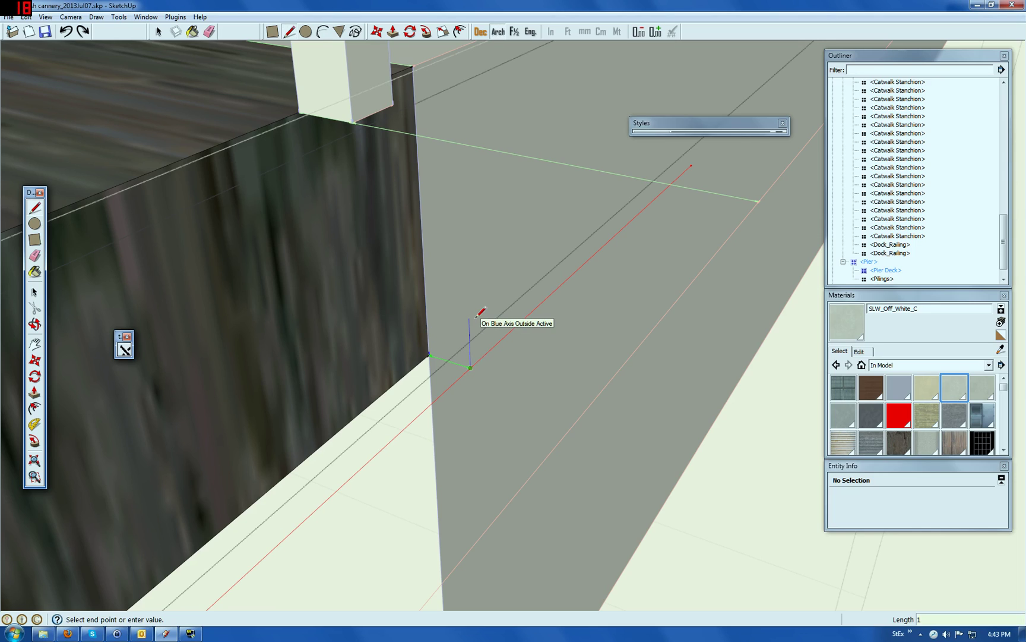
click(462, 74)
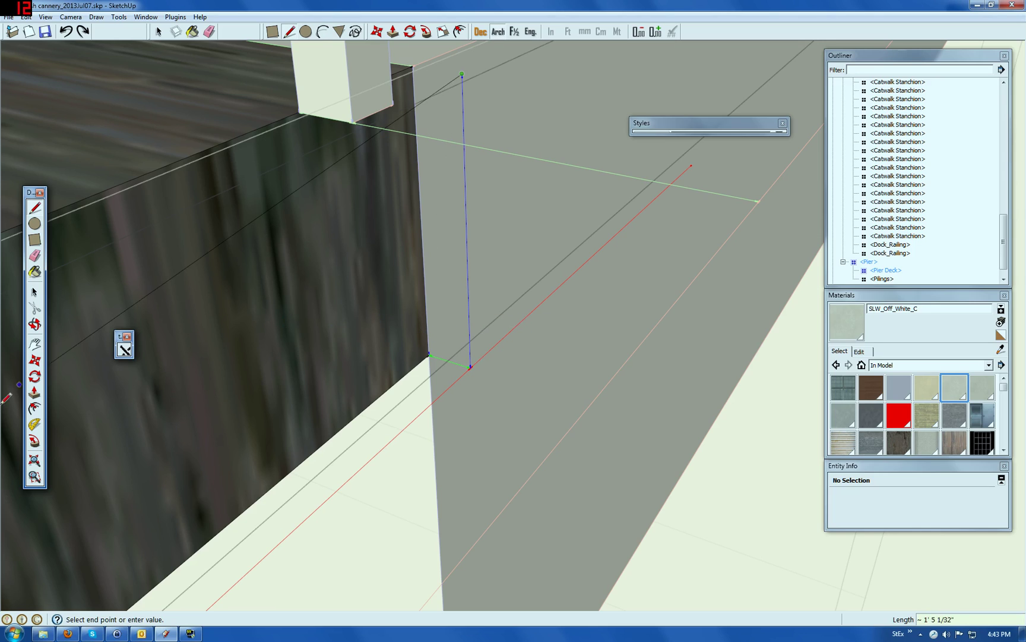
Draw a rectangle about 105 feet by 1 foot from the vertical line's upper end to the deck's near lower corner.
click(35, 241)
click(462, 75)
scroll(624, 155, down, 10)
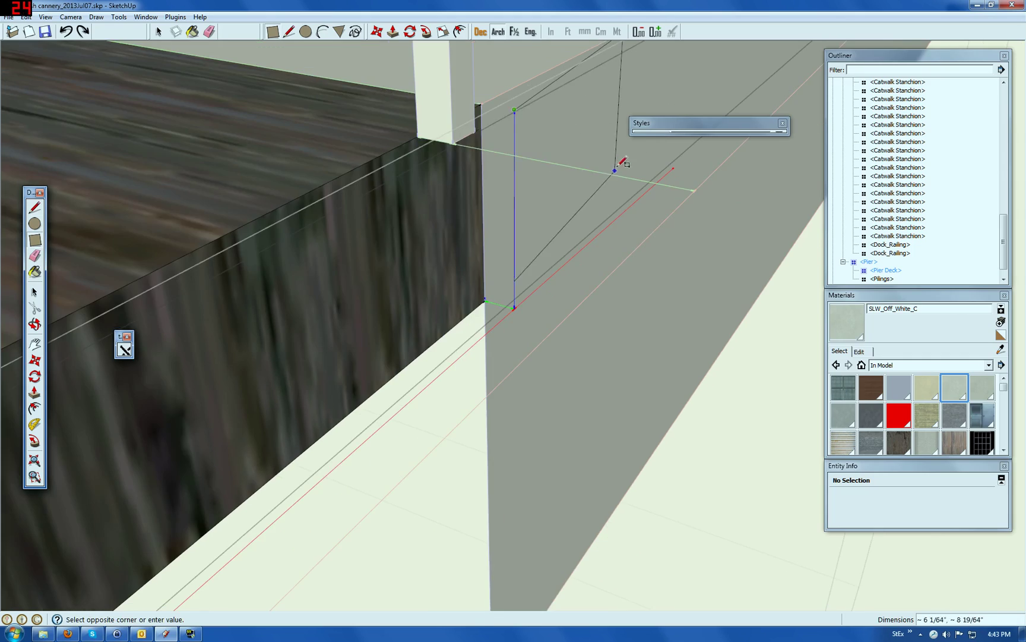
scroll(631, 137, down, 10)
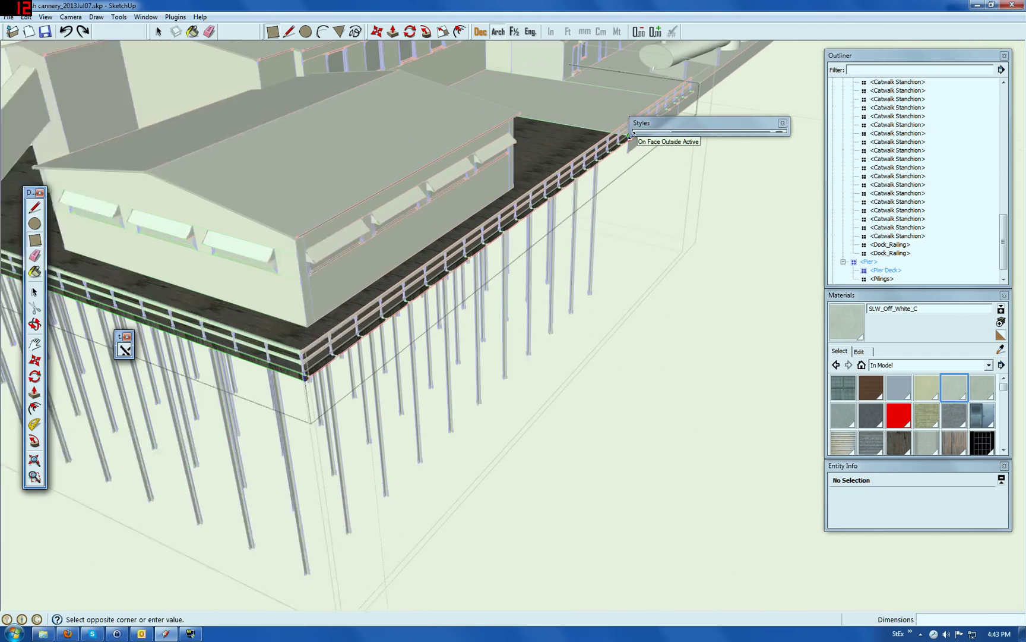
scroll(331, 320, up, 10)
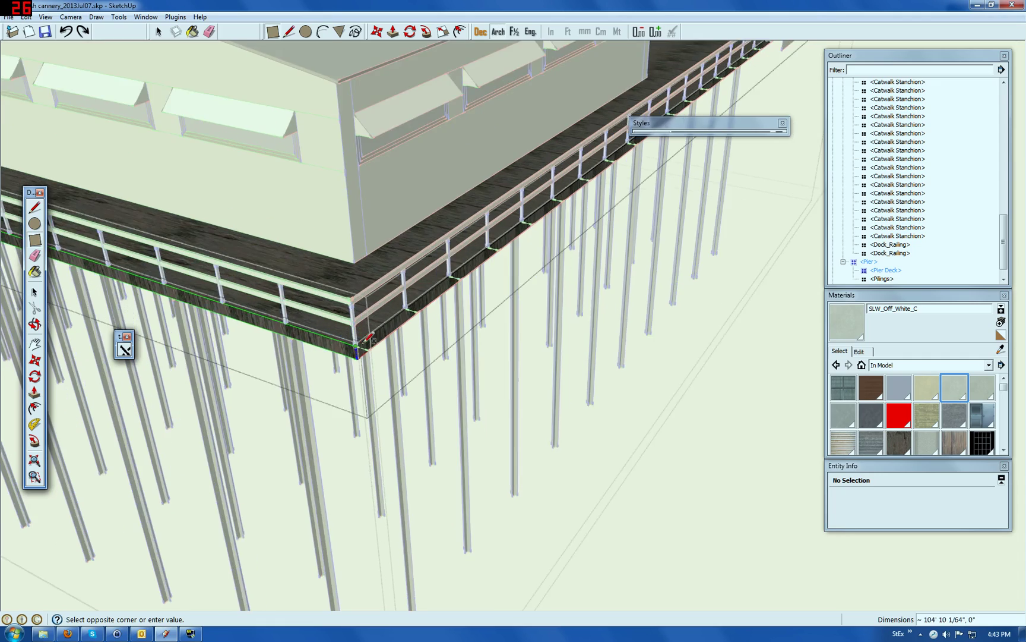
scroll(361, 354, up, 3)
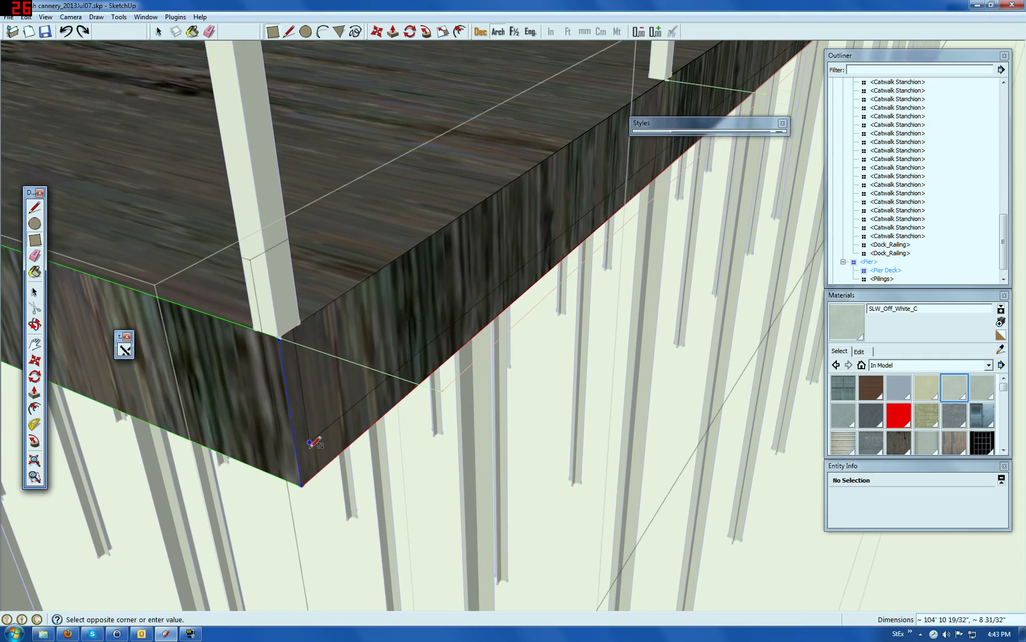
click(303, 484)
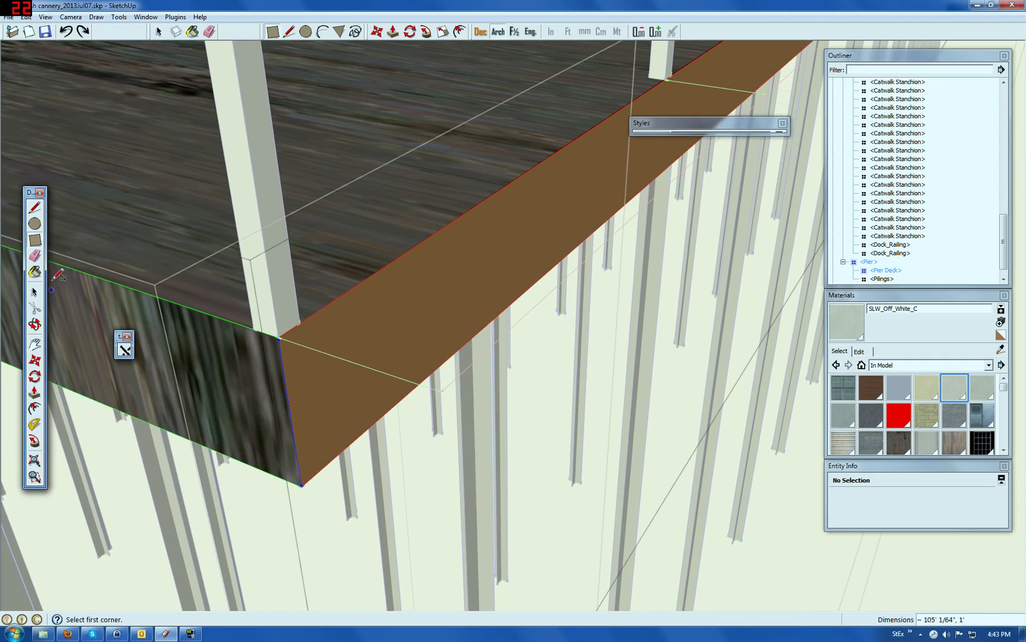
Reverse the new rectangular side face.
click(33, 293)
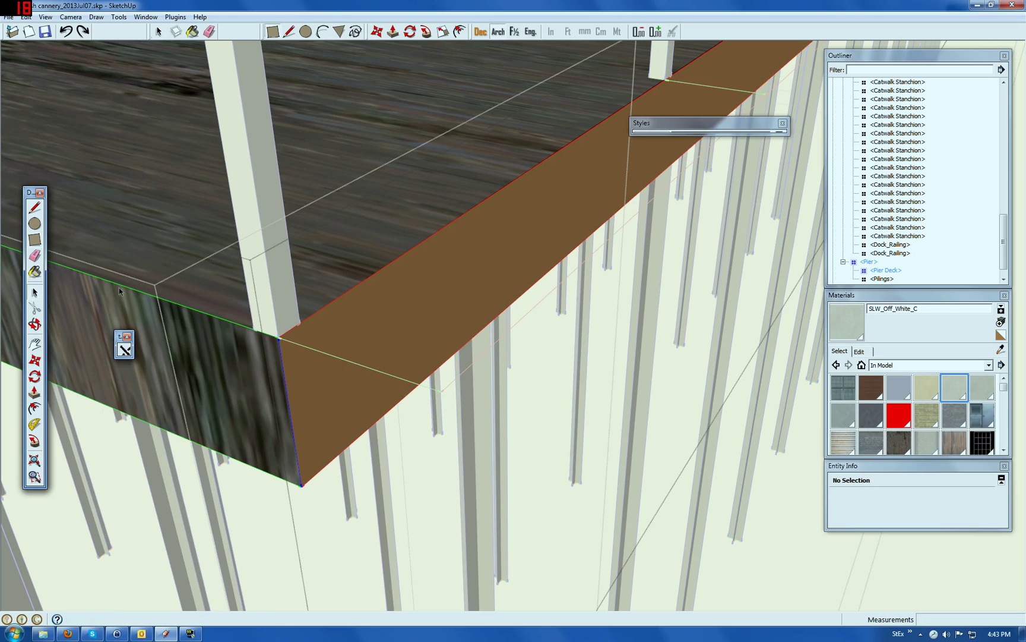
click(419, 290)
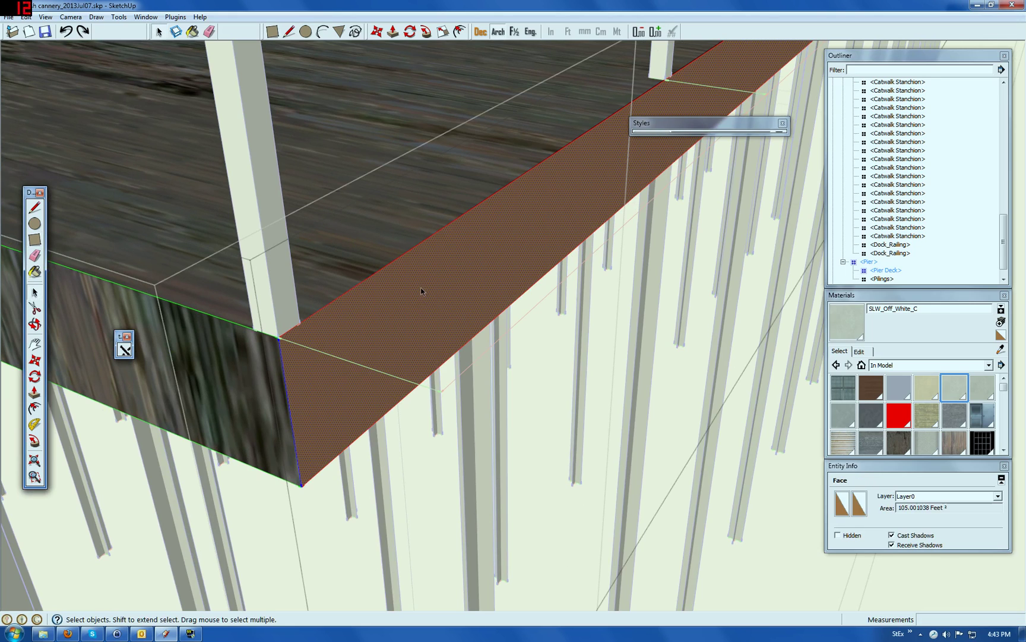
right_click(420, 287)
click(452, 393)
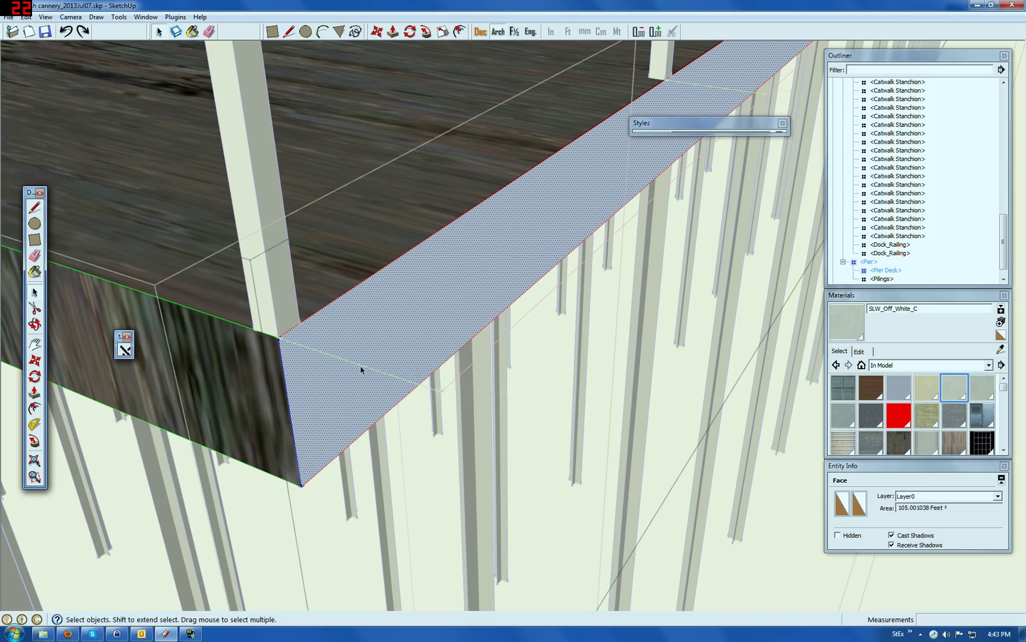
Delete the deck's old wood-textured side face behind the new one.
scroll(363, 363, down, 8)
scroll(378, 283, down, 3)
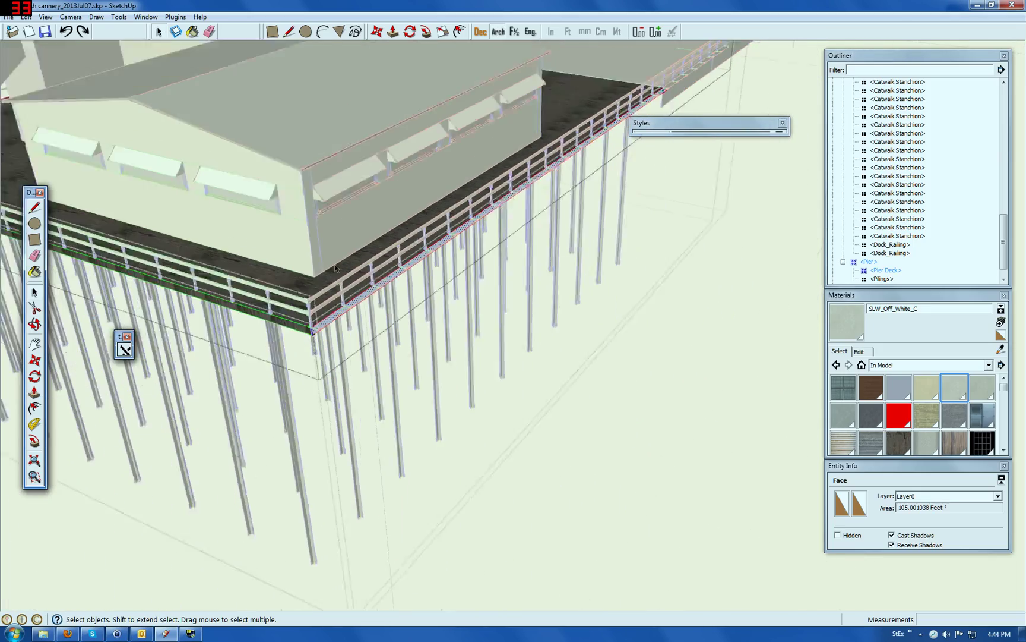
scroll(555, 126, up, 6)
scroll(553, 170, up, 8)
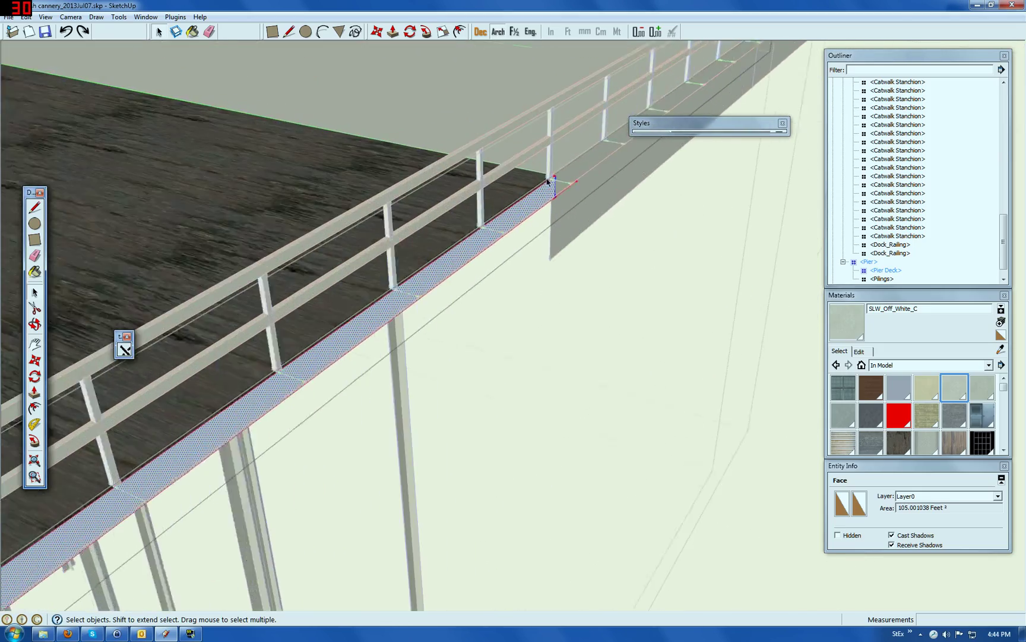
scroll(552, 186, up, 4)
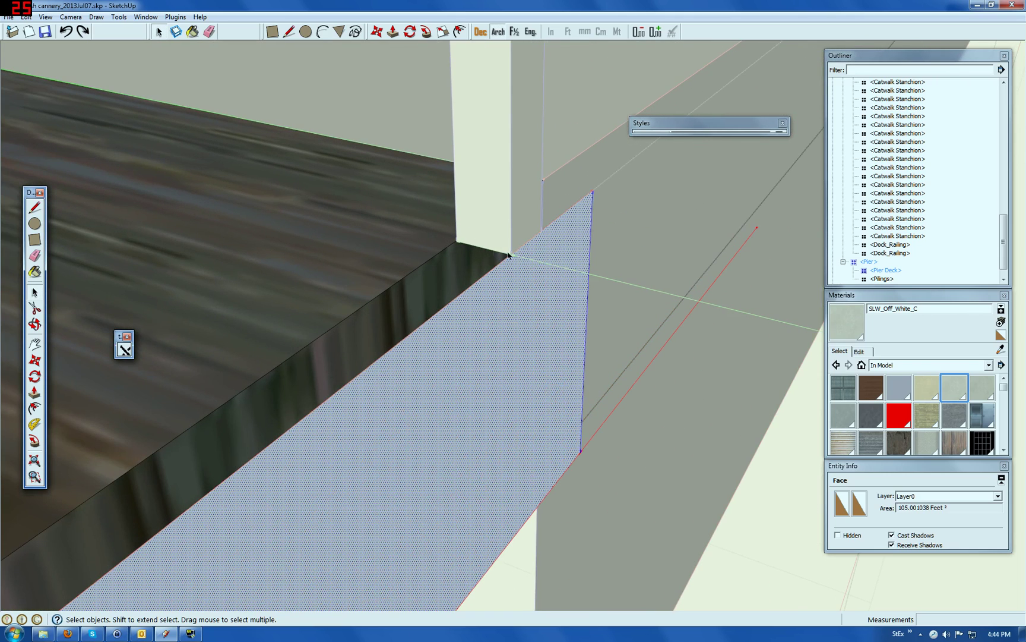
scroll(525, 242, up, 2)
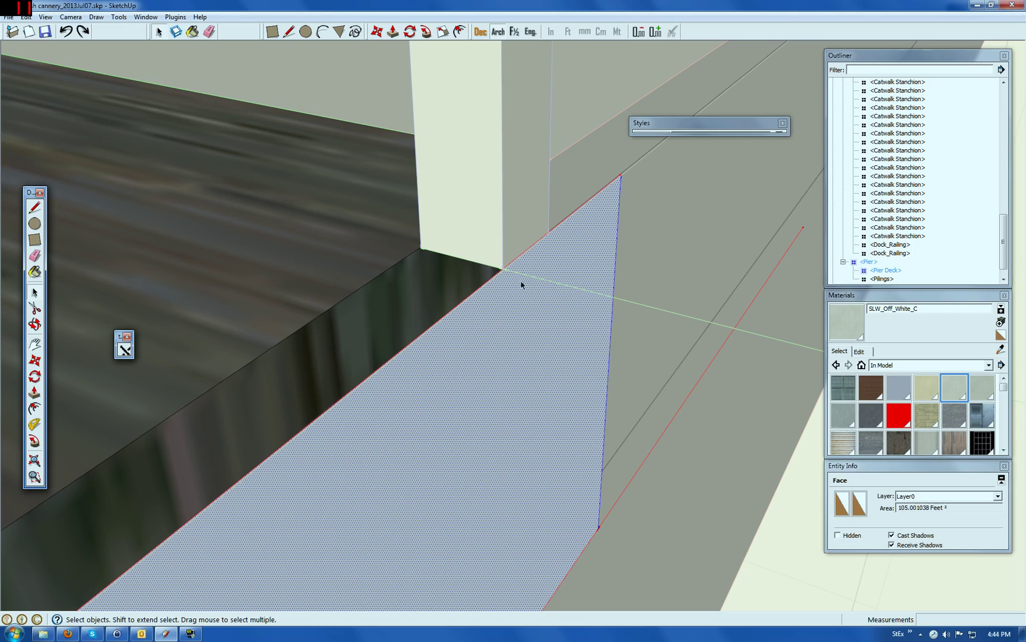
click(440, 304)
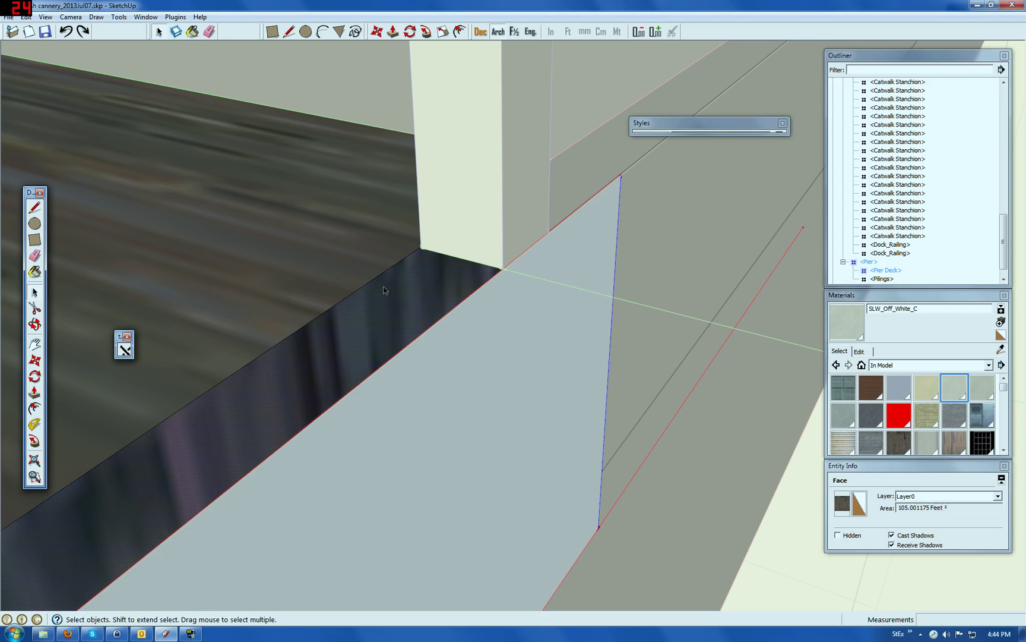
key(Delete)
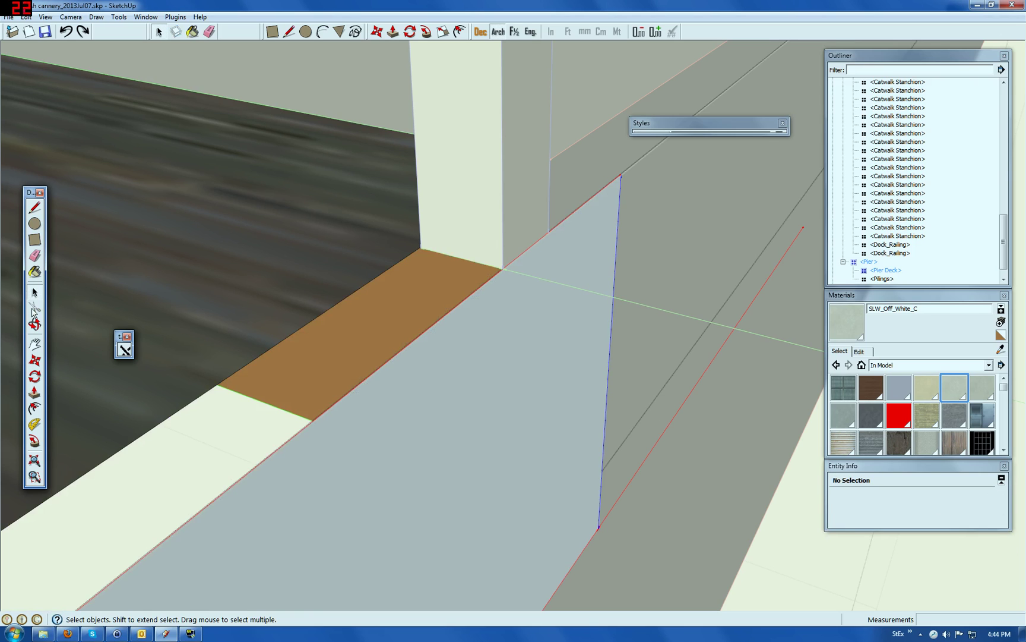
Erase the leftover short edges linking the new side face's lower corner to the deck's old far-end corner.
click(35, 324)
drag(665, 222, 233, 208)
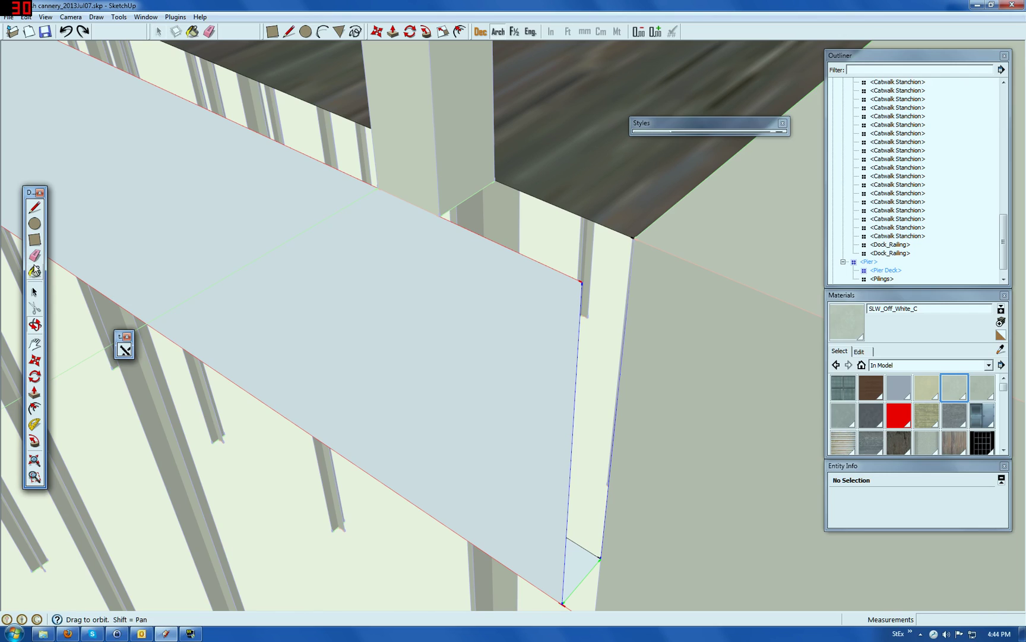
click(35, 256)
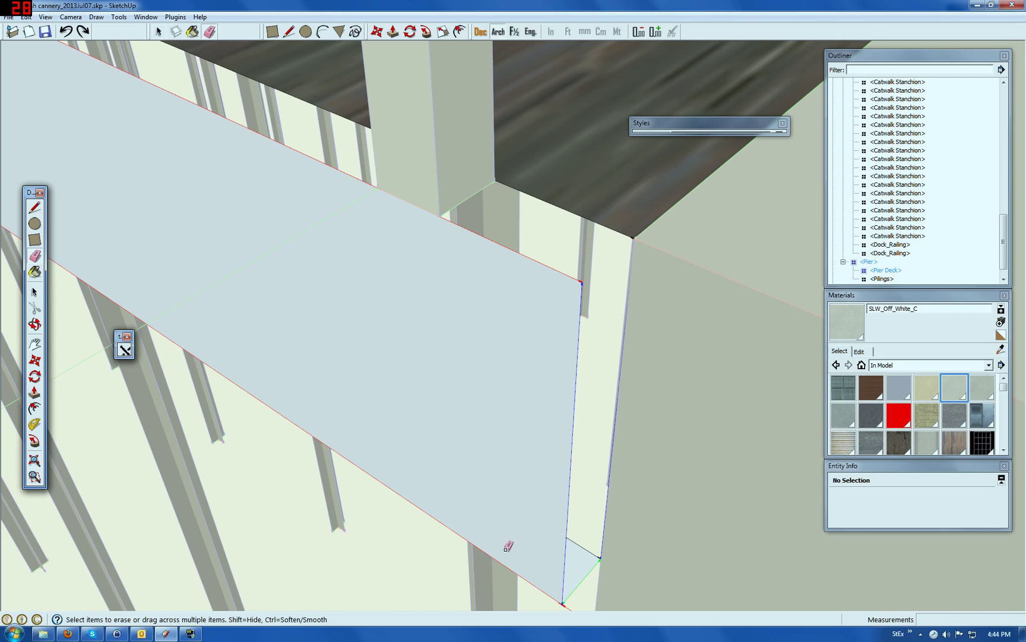
click(583, 545)
click(595, 560)
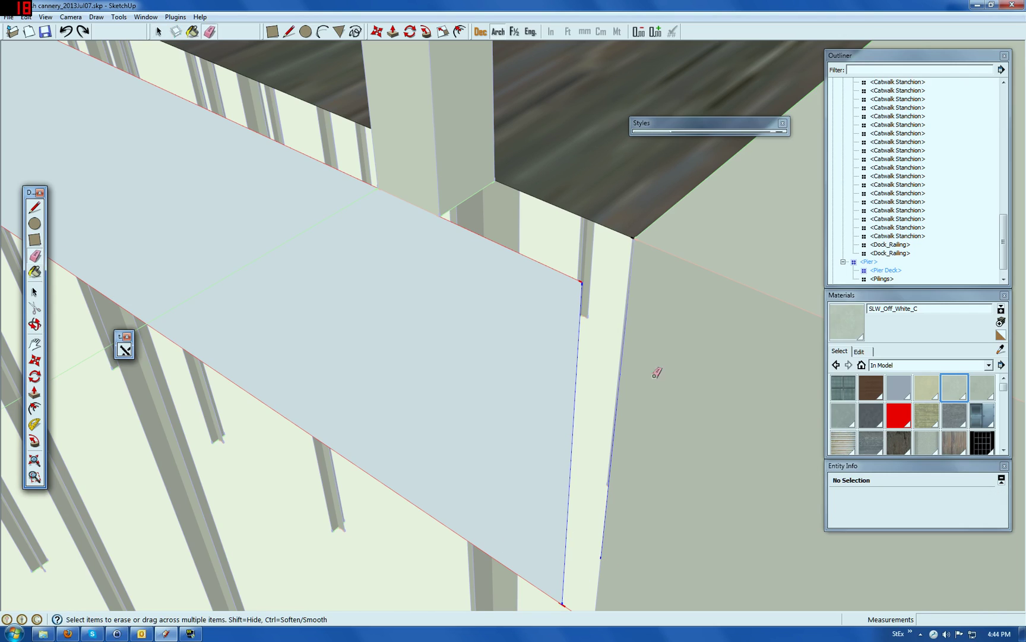
Close the gap at the deck's corner end with a rectangle and erase the old top edge behind the new side face.
click(35, 239)
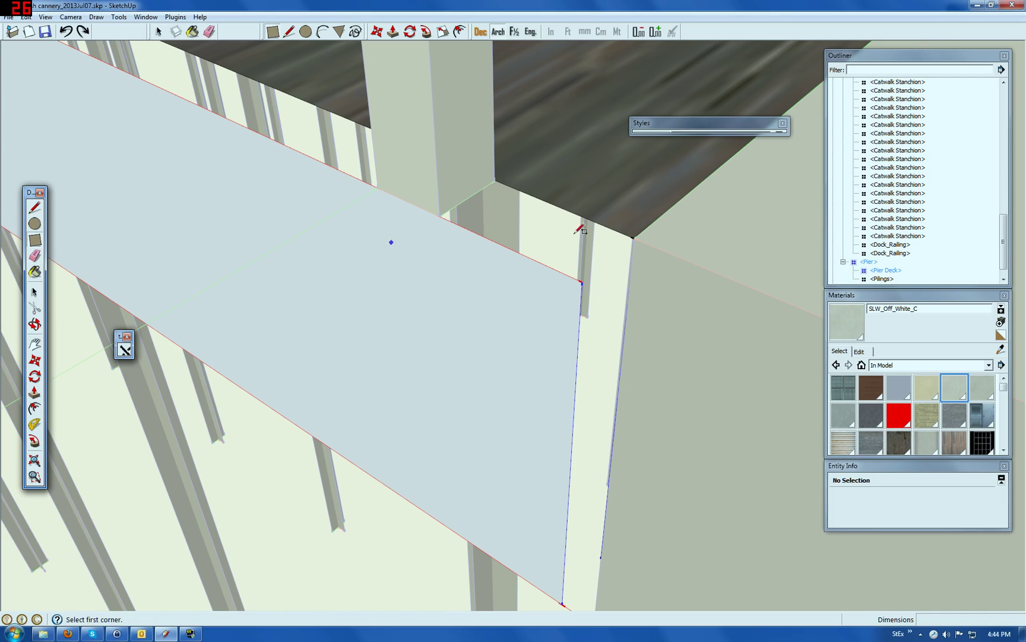
click(635, 239)
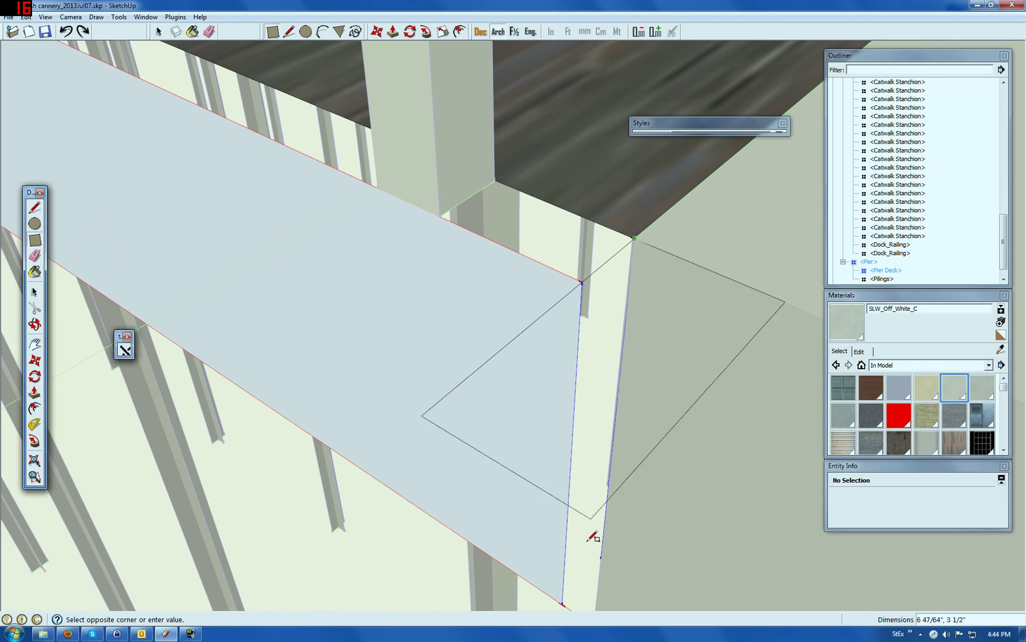
click(563, 602)
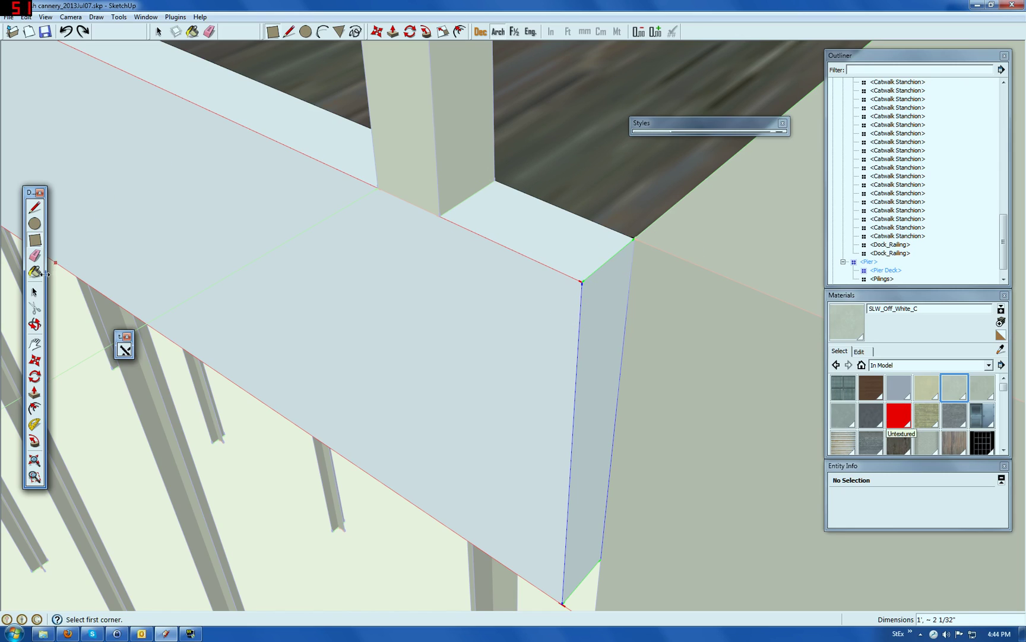
click(35, 257)
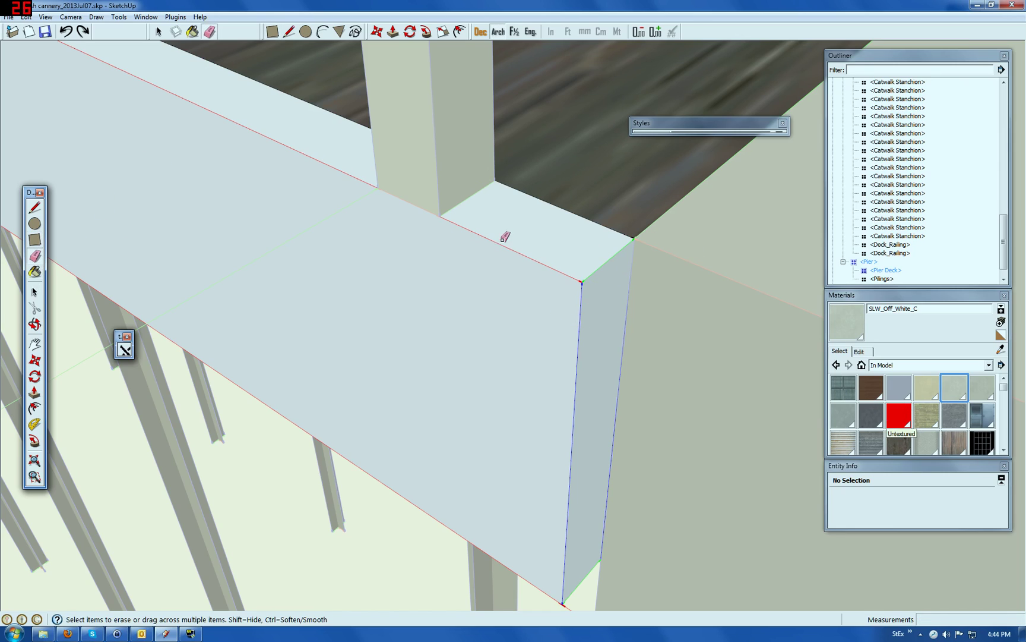
click(566, 208)
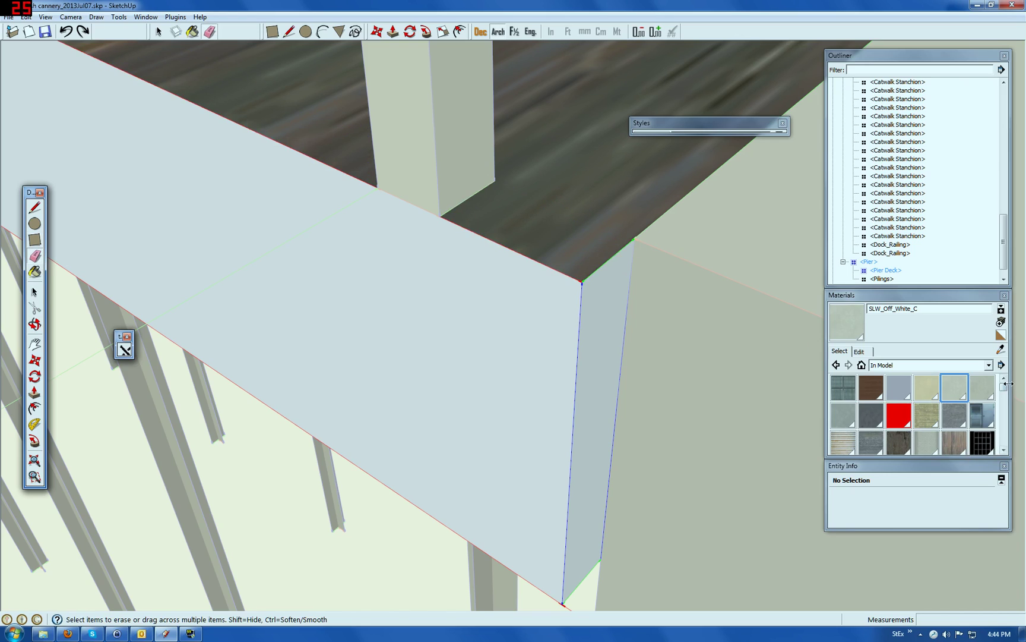
Paint the deck's new long side face and narrow end face with the WP_Piling03 wood material.
drag(1008, 383, 1004, 415)
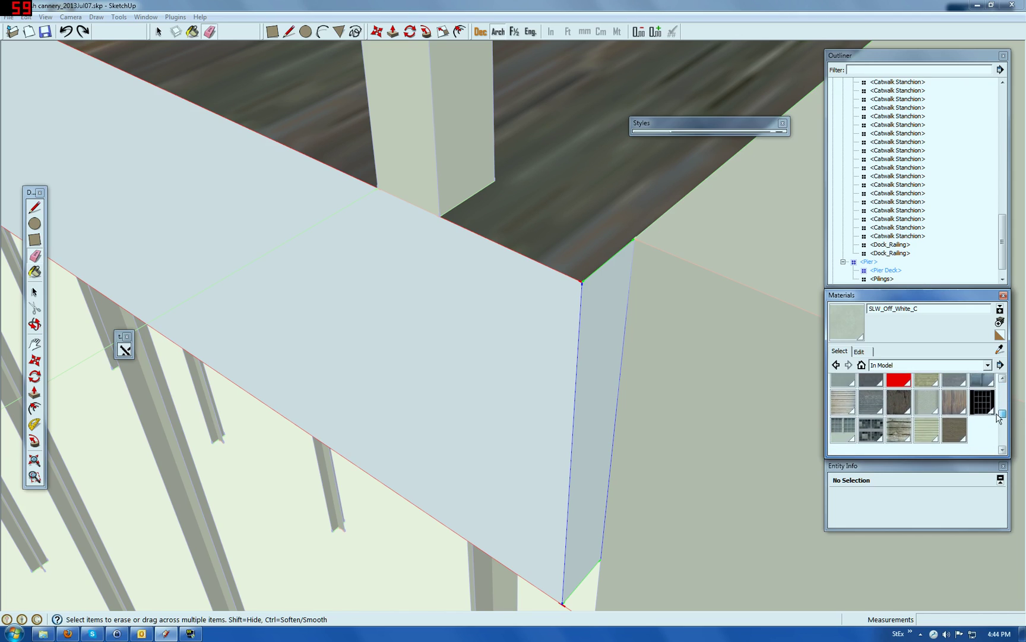
click(953, 422)
click(556, 382)
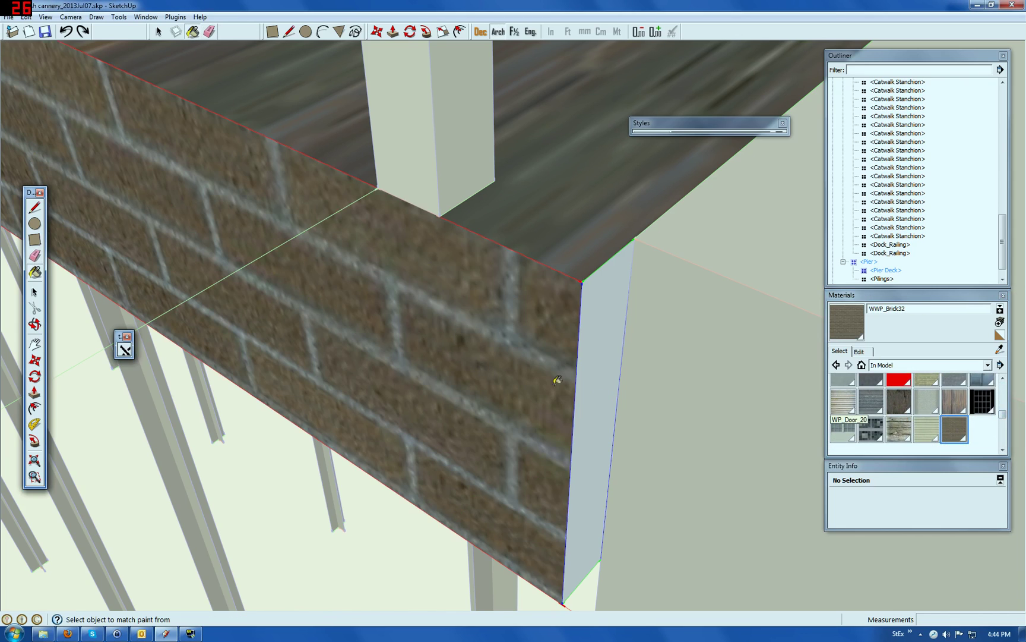
click(899, 401)
click(569, 392)
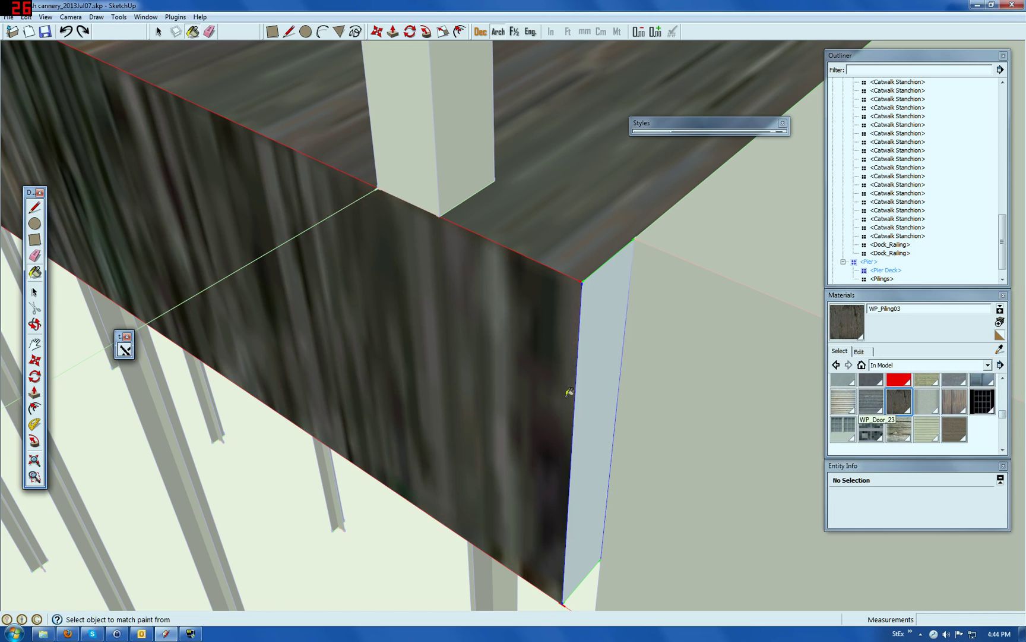
click(590, 375)
Finish editing the pier deck component.
scroll(790, 350, down, 5)
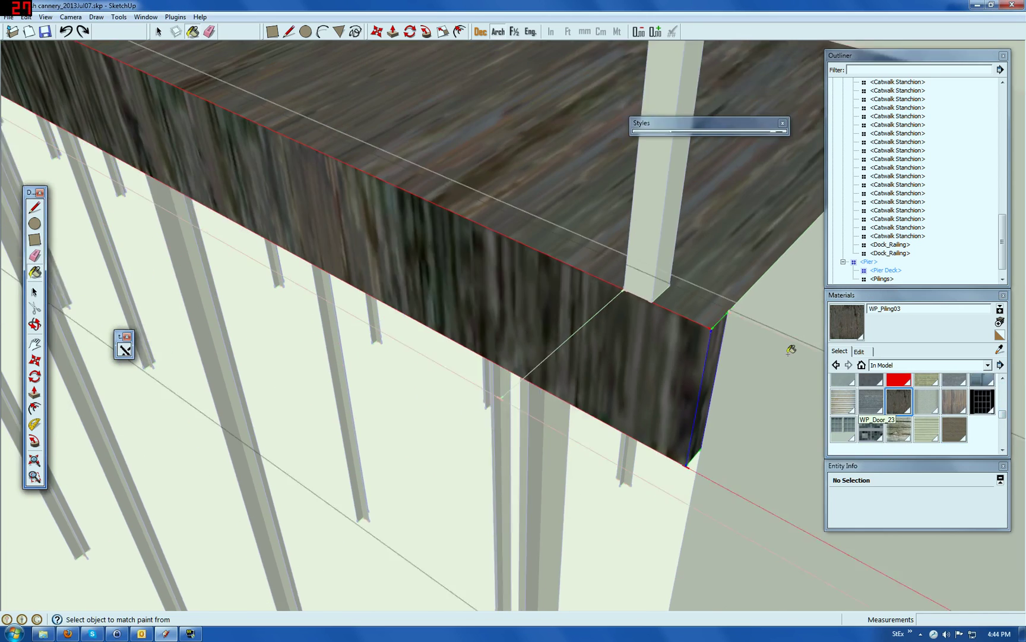
scroll(790, 350, down, 3)
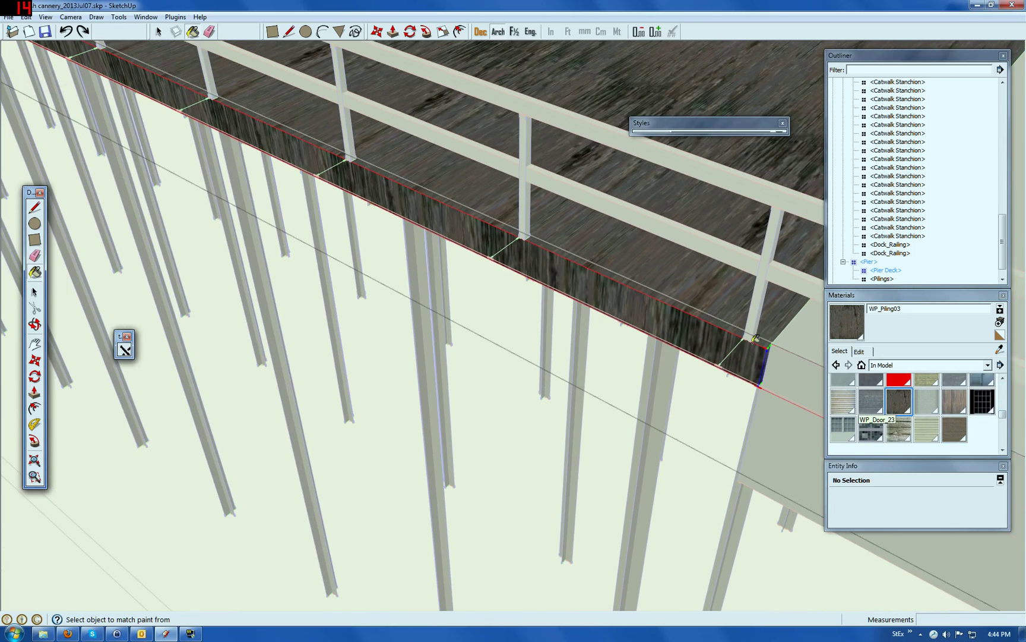
click(34, 324)
drag(275, 155, 600, 95)
scroll(594, 98, down, 5)
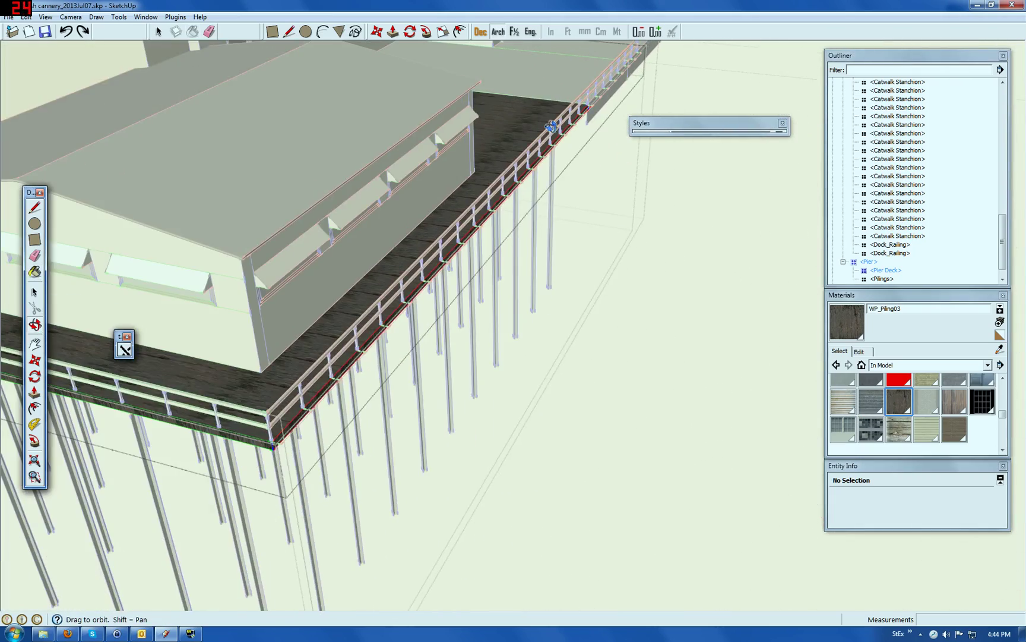
scroll(285, 409, up, 6)
scroll(271, 441, up, 2)
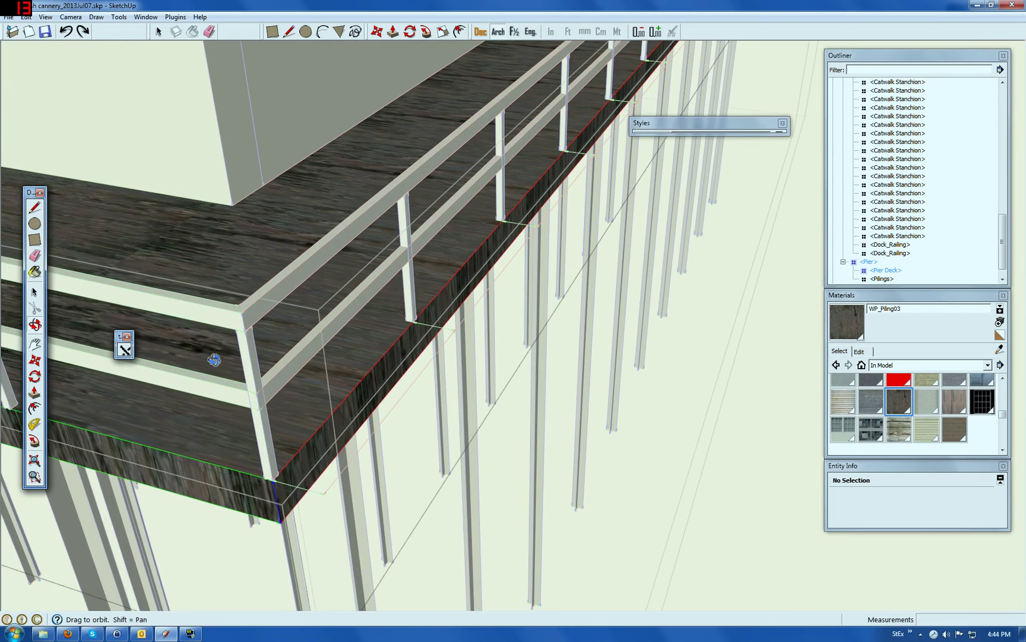
click(34, 291)
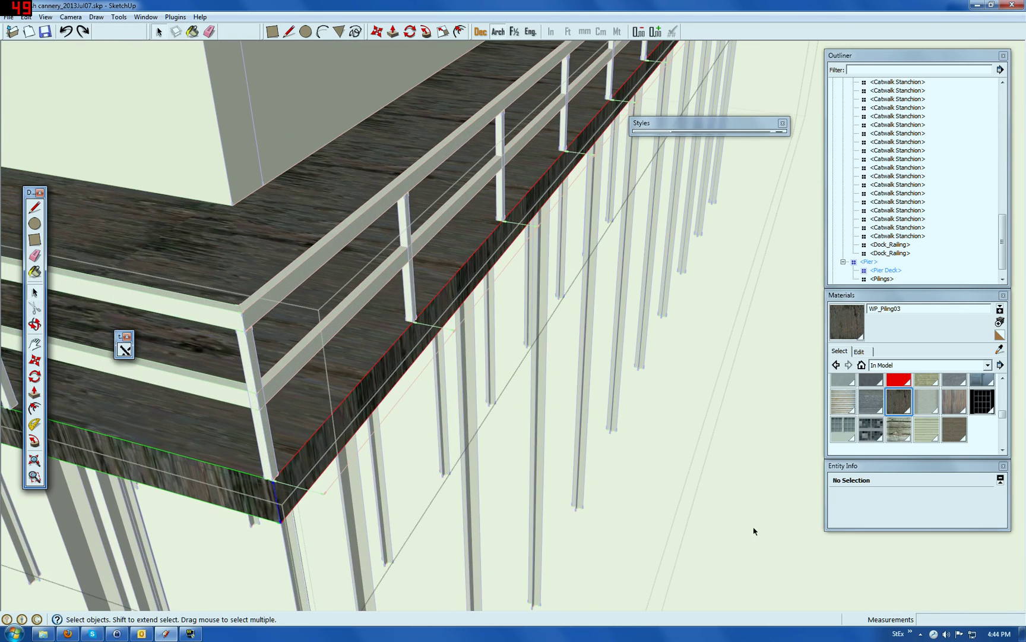
click(560, 464)
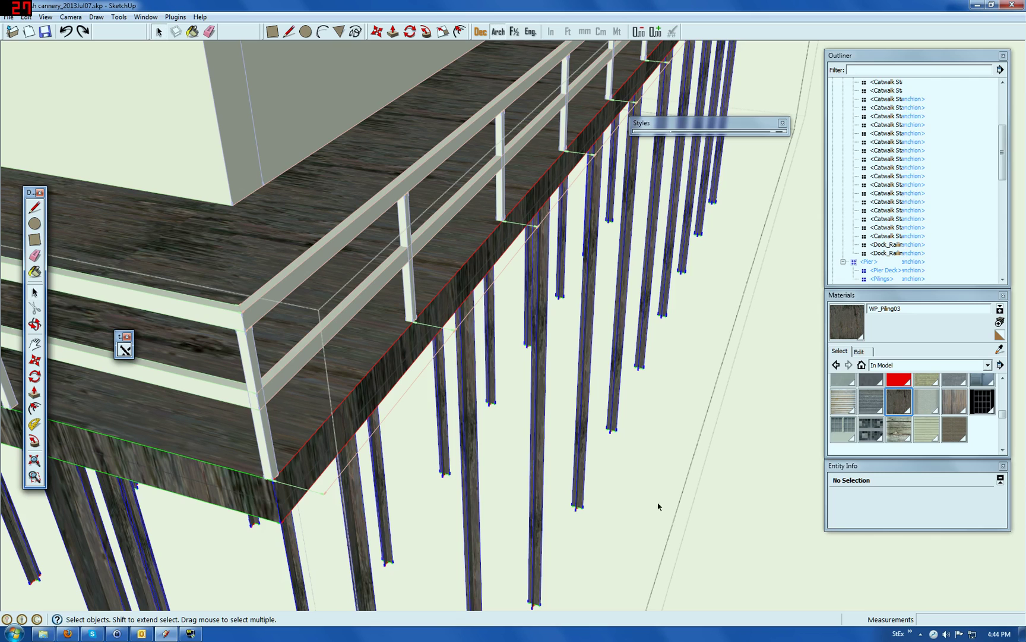
Open the Pier Guardrail component for editing at the deck's corner.
scroll(318, 505, up, 3)
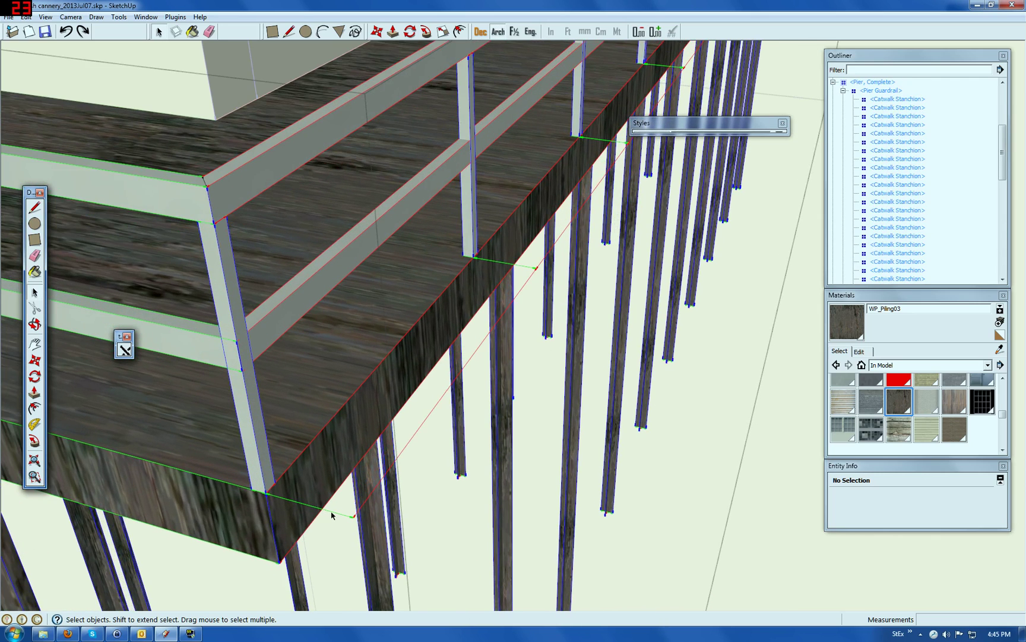
click(337, 514)
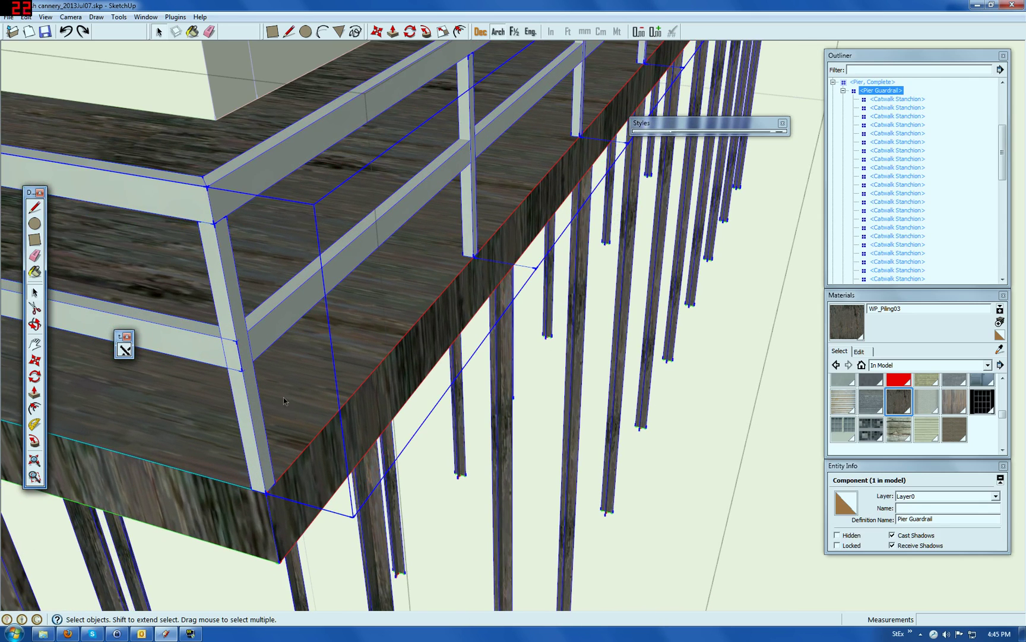
right_click(241, 352)
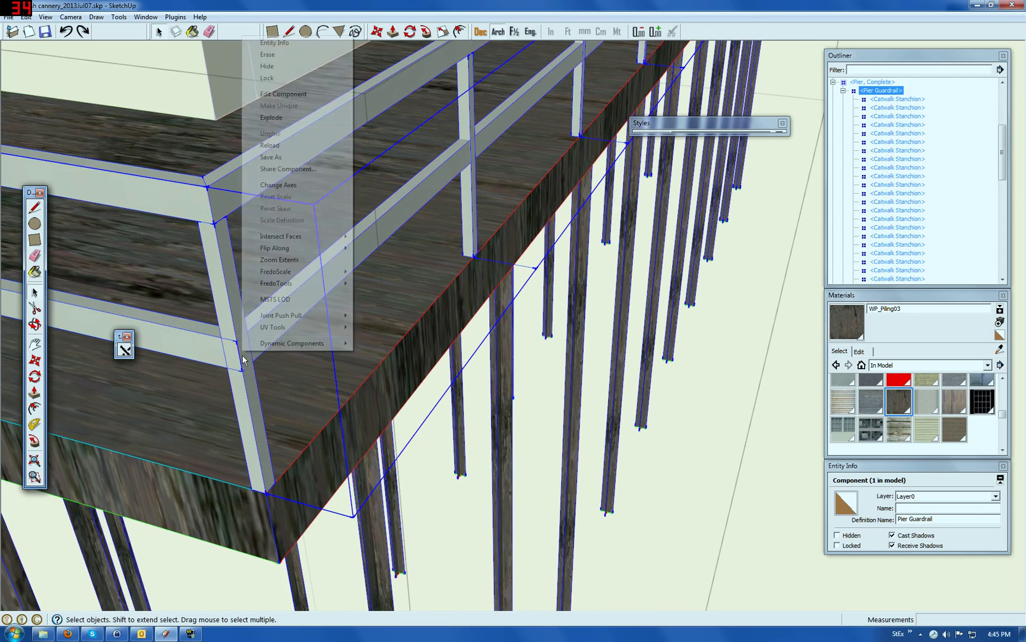
click(293, 94)
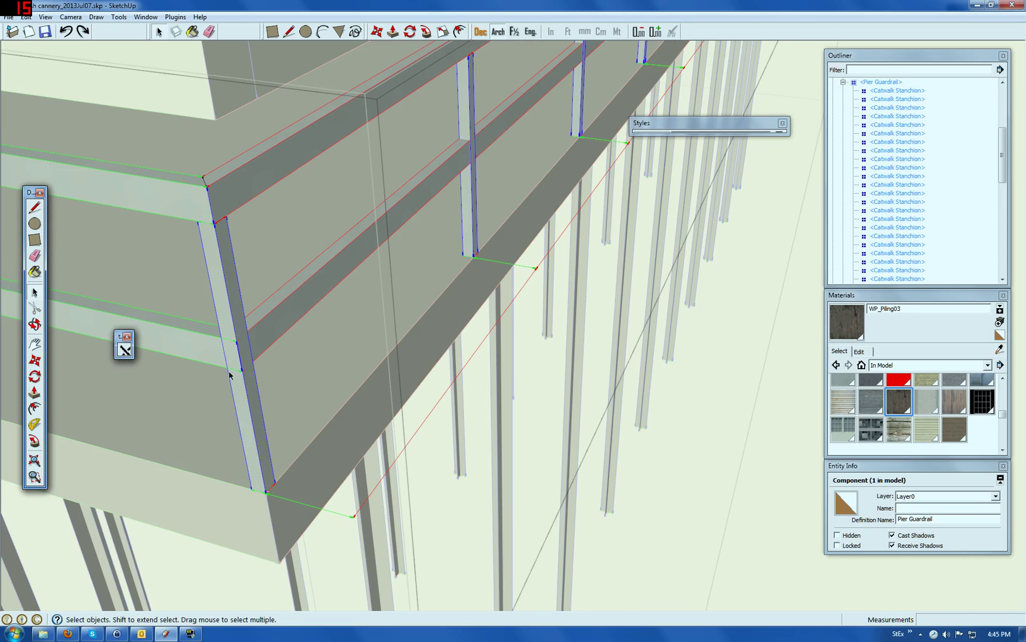
Select all edges connected to the stray line running alongside the guardrail's base.
click(386, 477)
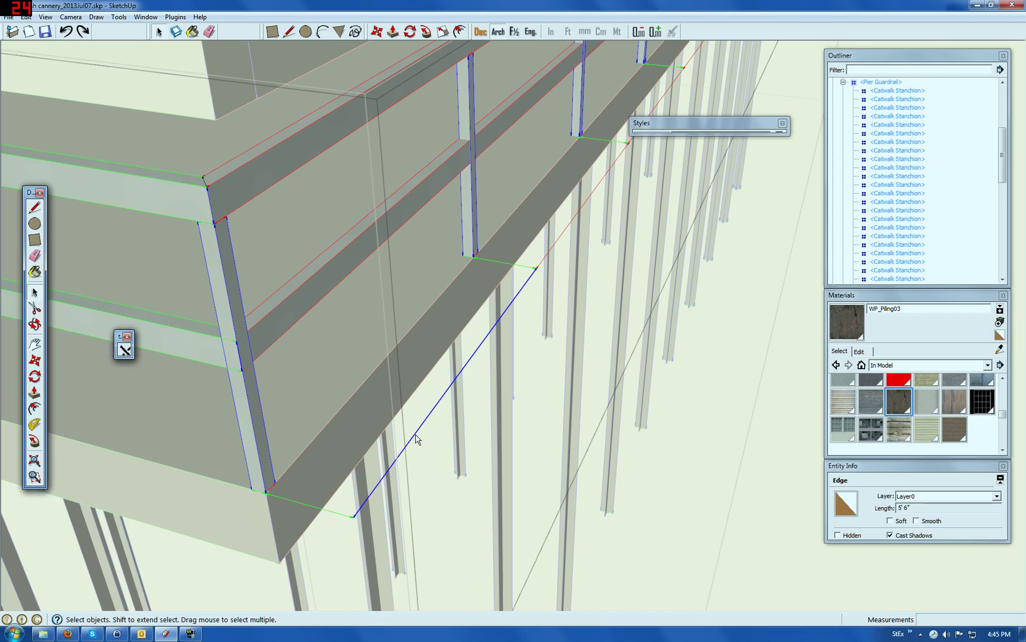
right_click(415, 434)
mouse_move(452, 483)
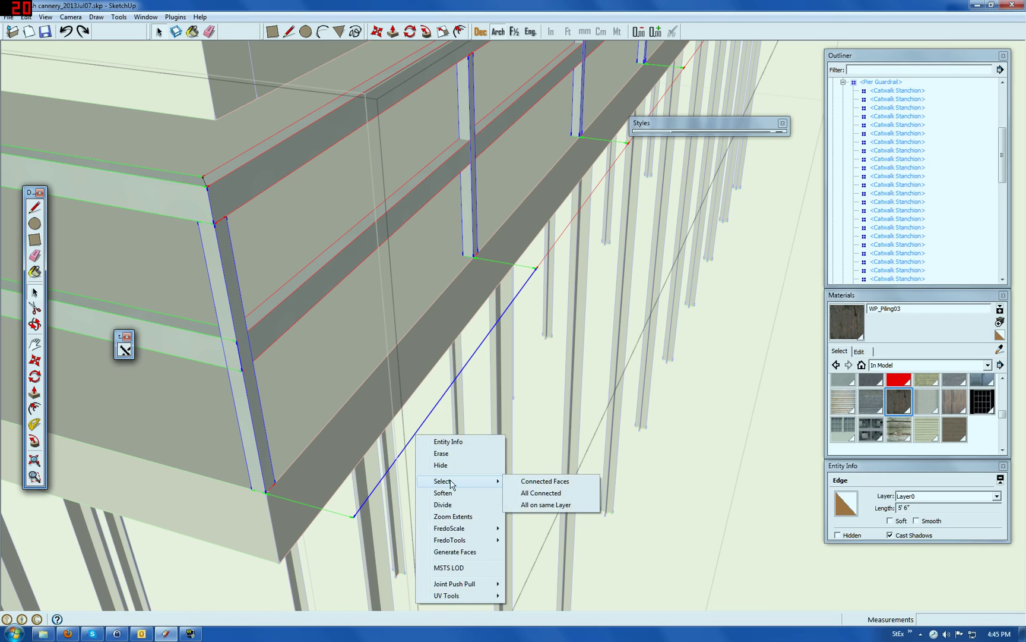
click(527, 493)
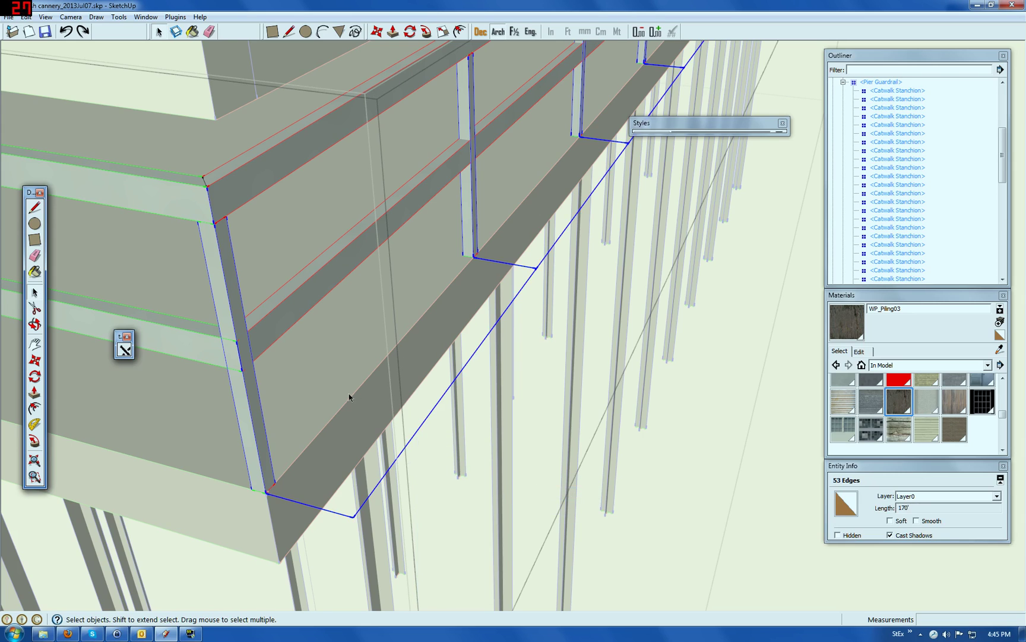
Change the style's edge color from axis-based to All same.
scroll(349, 397, down, 6)
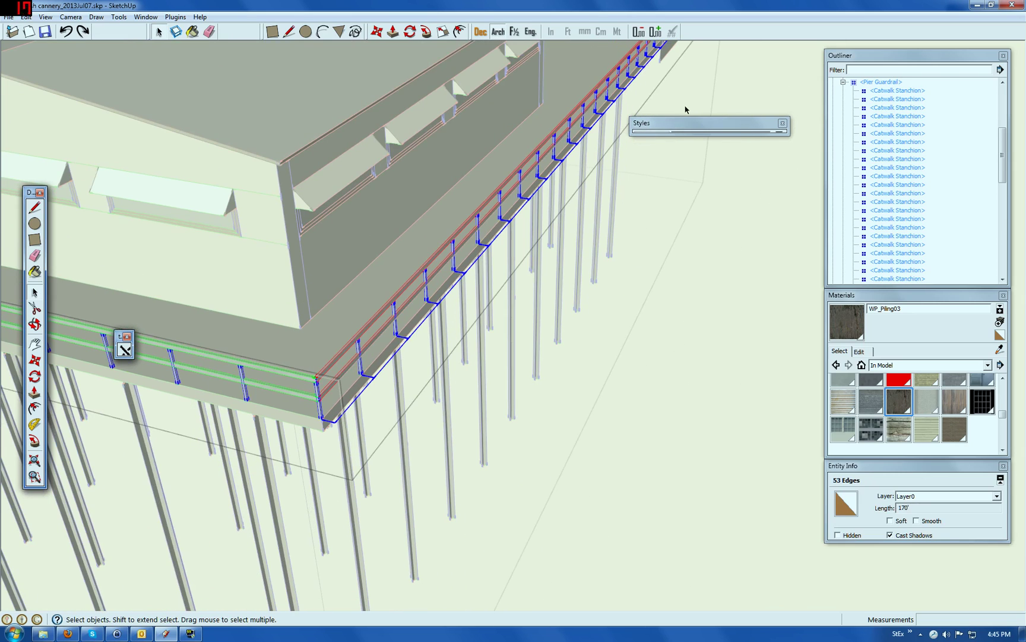
click(692, 133)
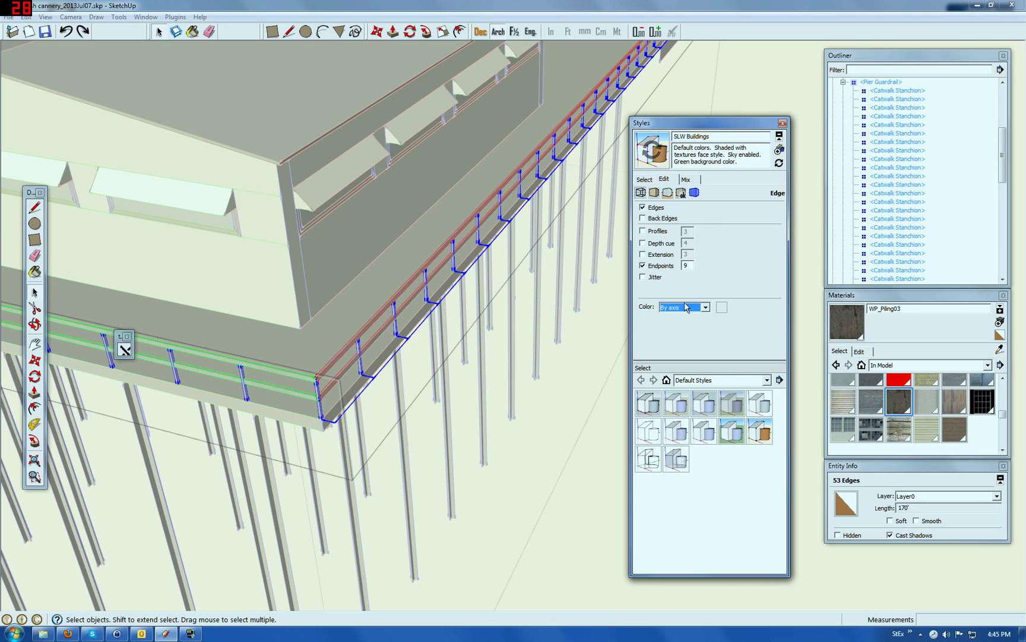
click(705, 307)
click(677, 316)
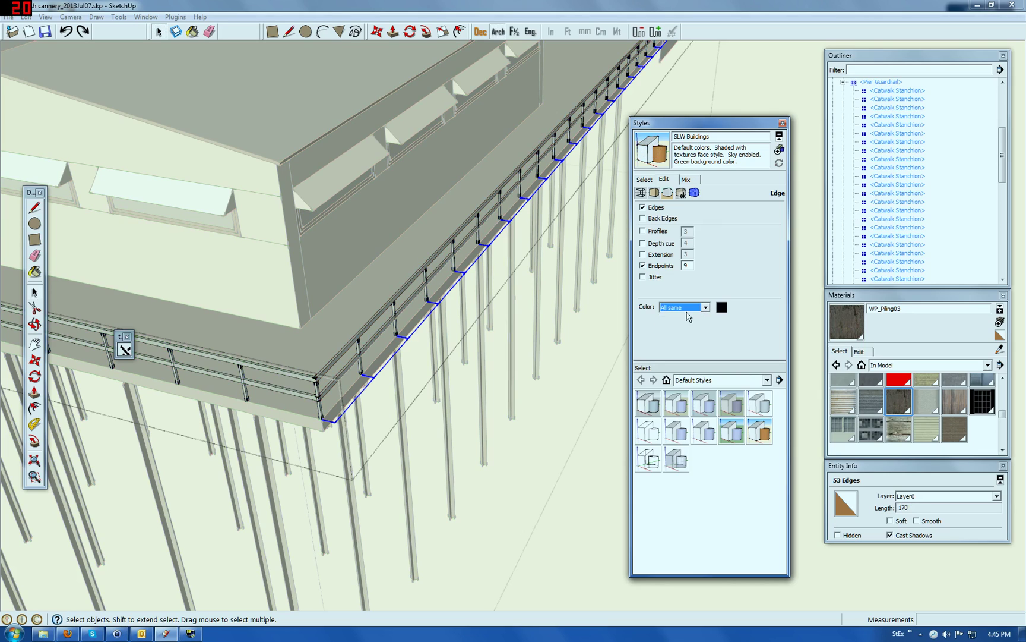
click(785, 126)
Delete the selected stray edges beside the guardrail's base and close the Pier Guardrail component.
scroll(274, 423, down, 3)
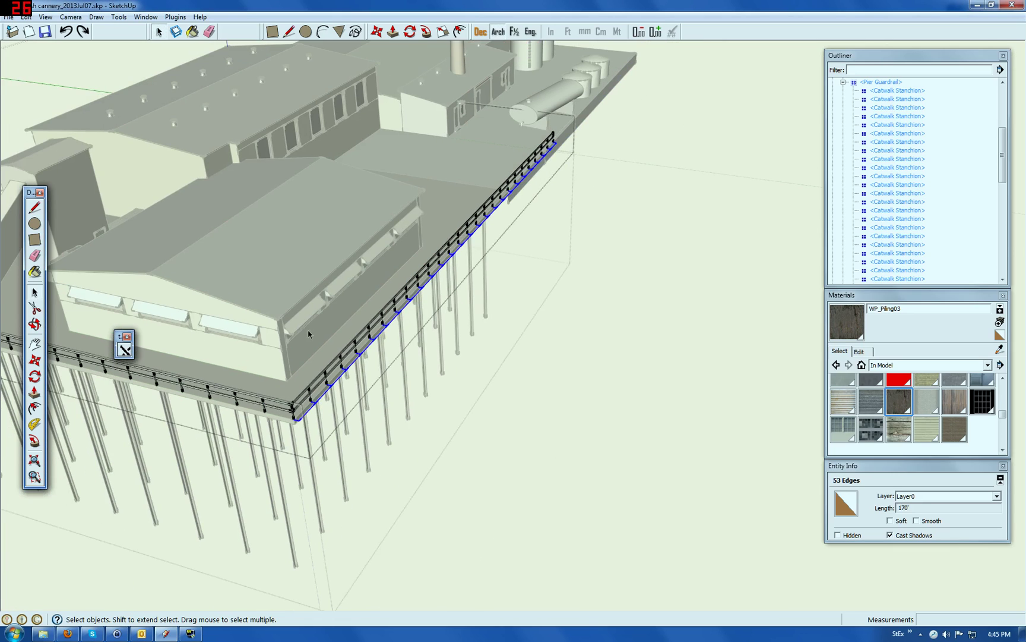
scroll(308, 335, up, 2)
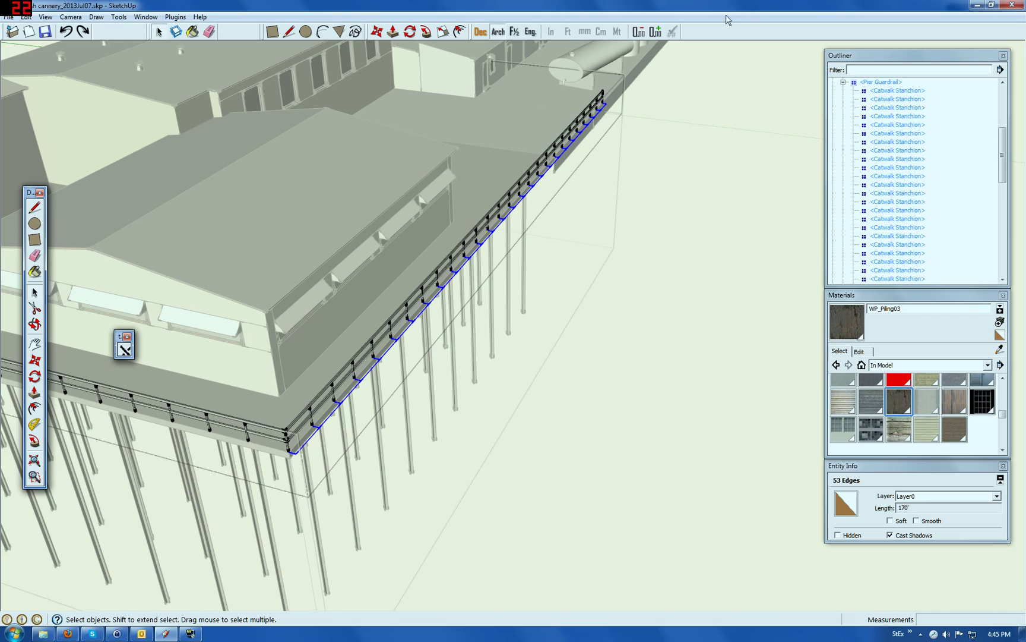
click(326, 495)
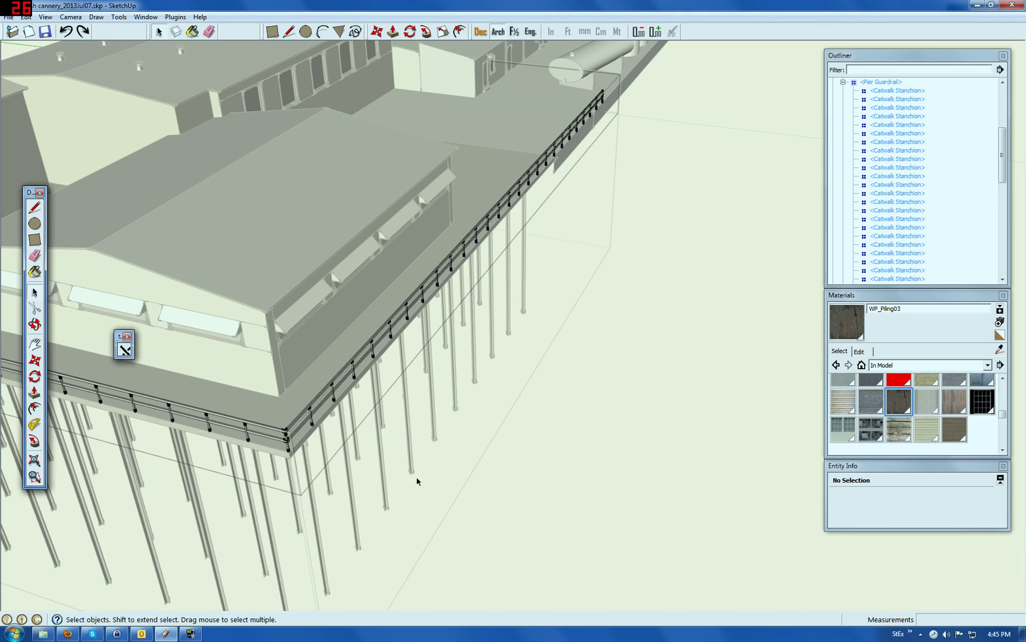
Inspect the deck's corner stanchion and follow the rebuilt side to its far end for leftover edges.
scroll(285, 444, up, 8)
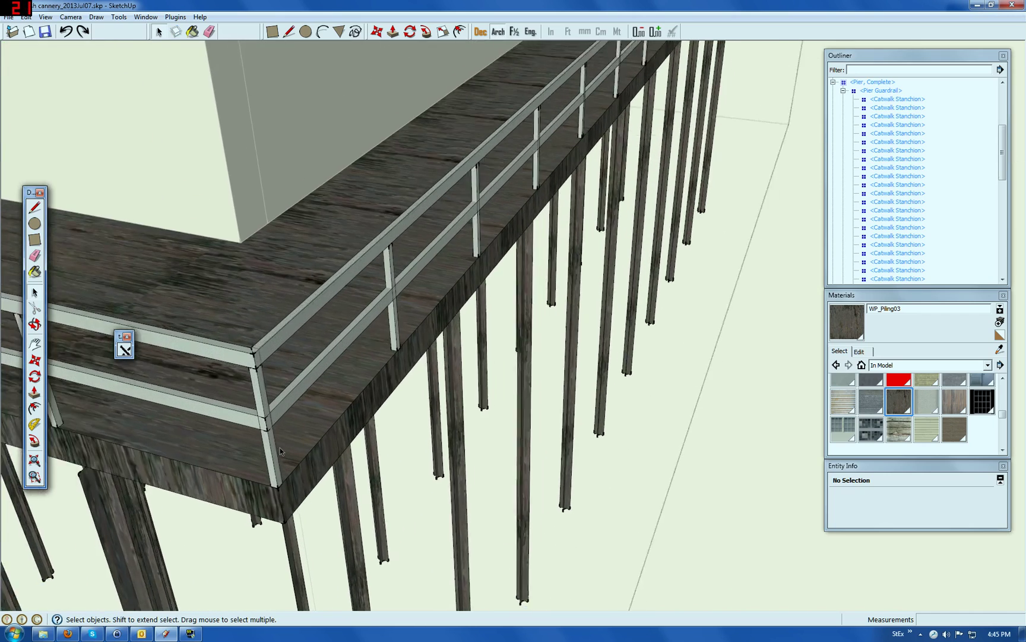
scroll(279, 447, up, 4)
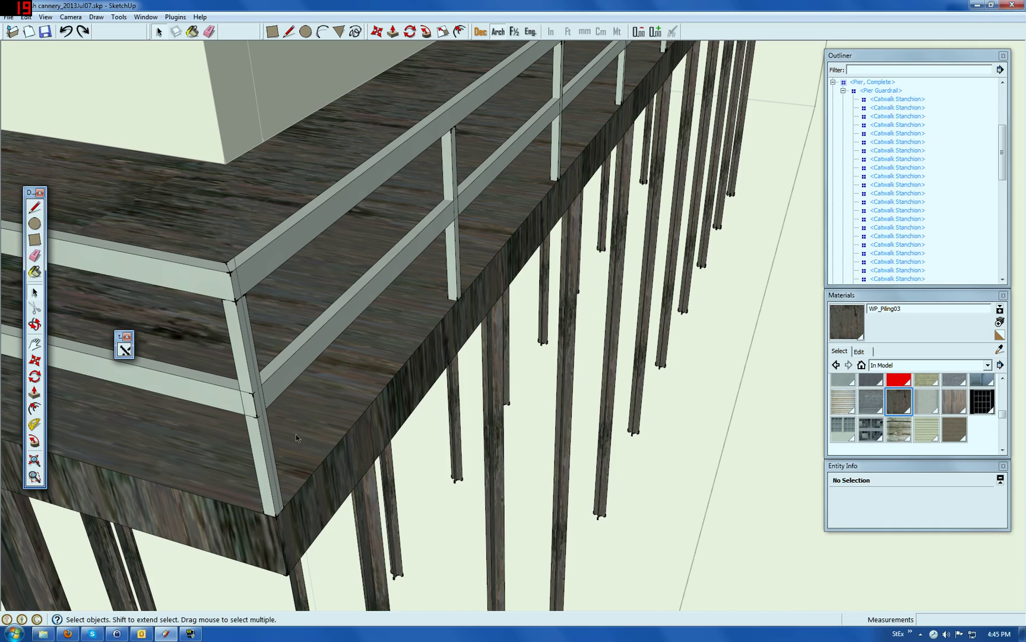
scroll(296, 437, down, 6)
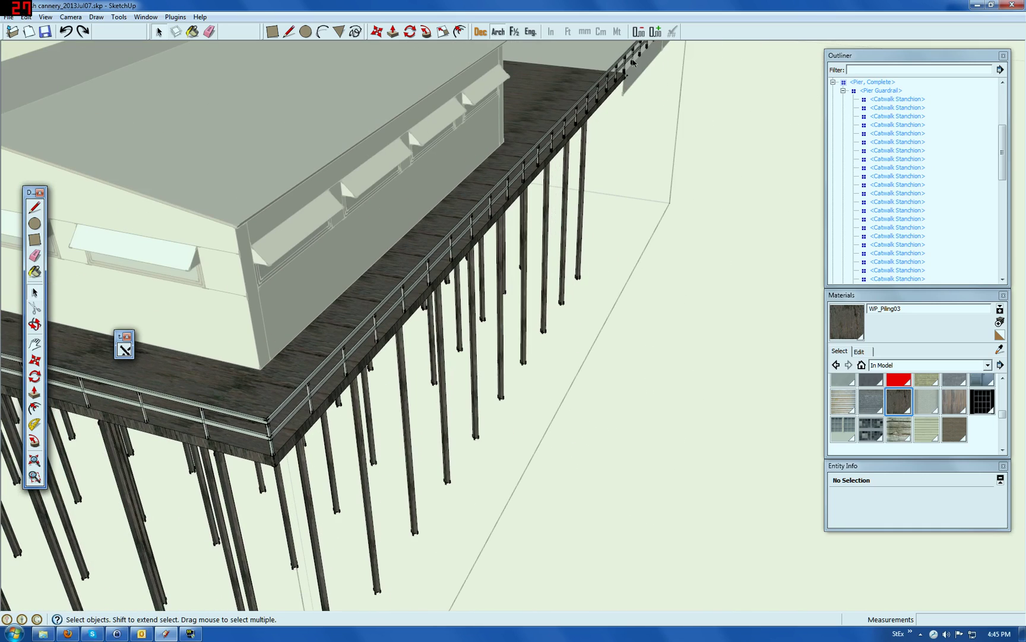
scroll(633, 63, up, 6)
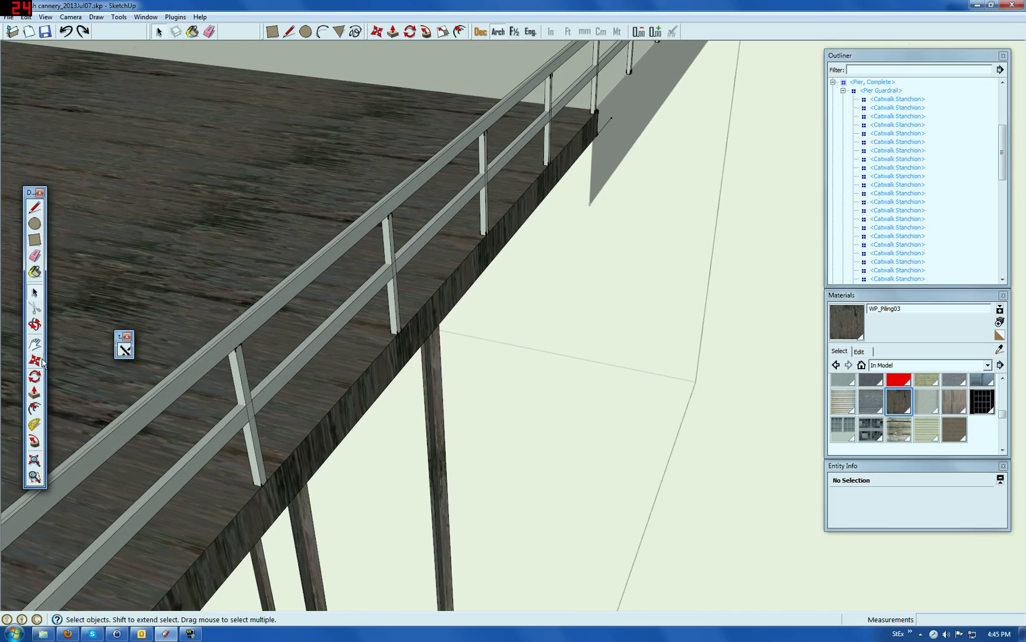
click(35, 324)
drag(577, 133, 29, 217)
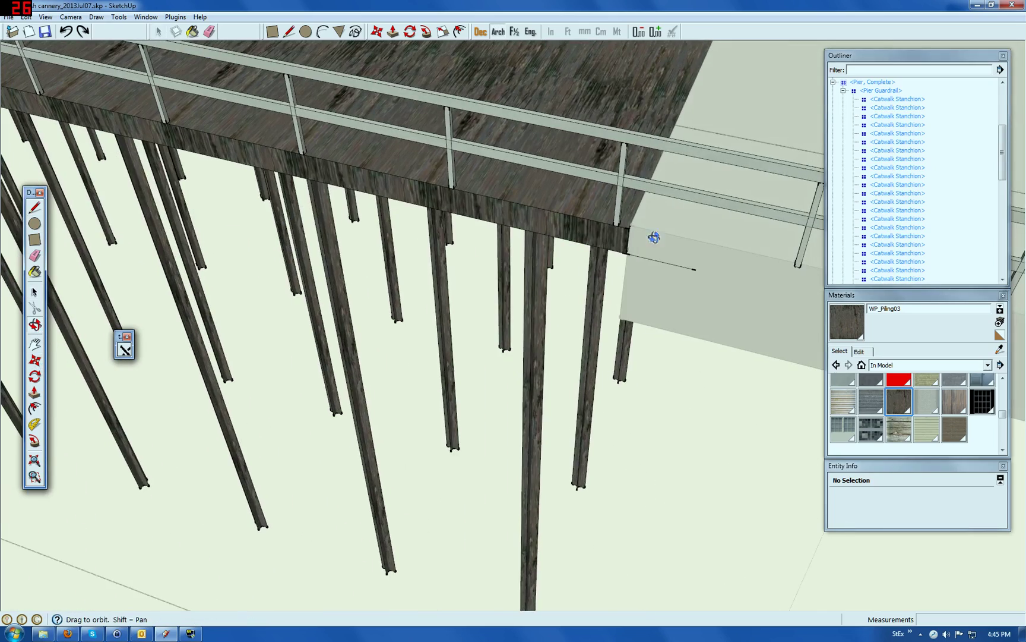
drag(653, 234, 508, 234)
scroll(658, 270, up, 4)
drag(661, 286, 524, 346)
drag(648, 340, 701, 359)
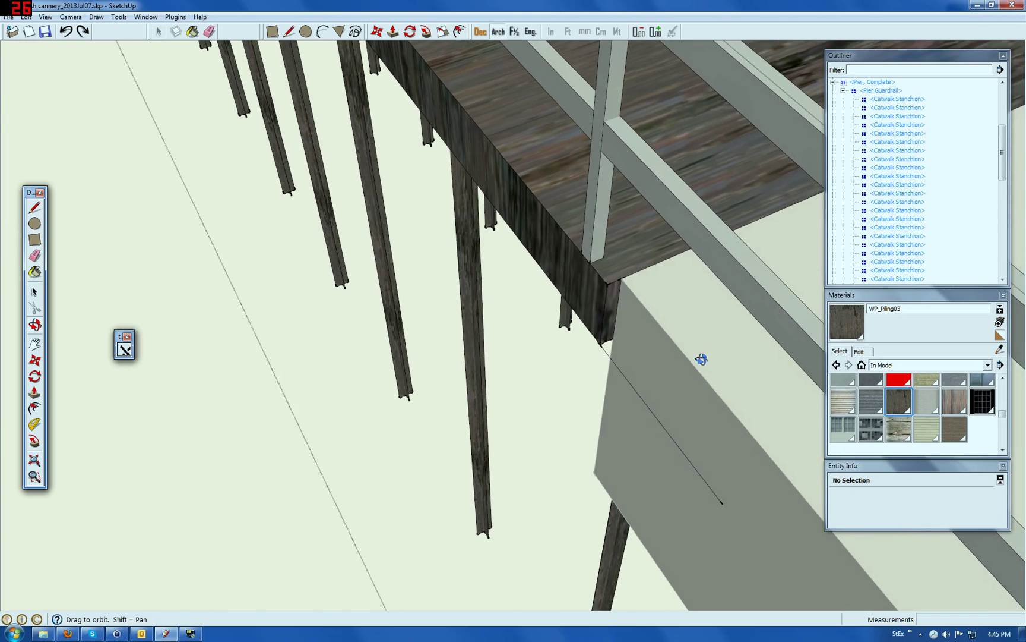
Try to erase the stray line extending from the deck's far lower corner.
click(34, 255)
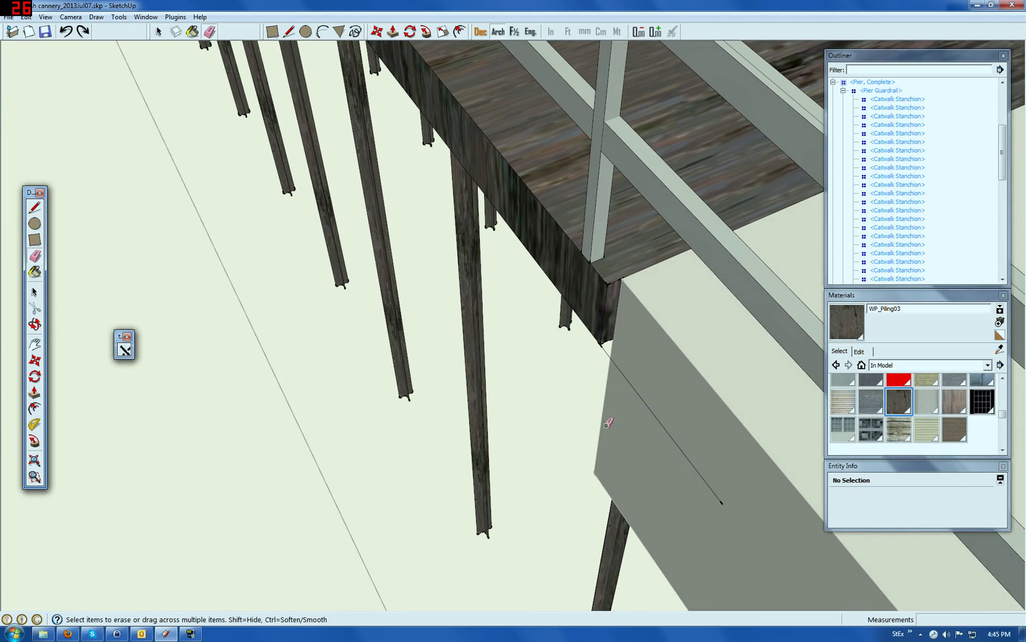
click(666, 424)
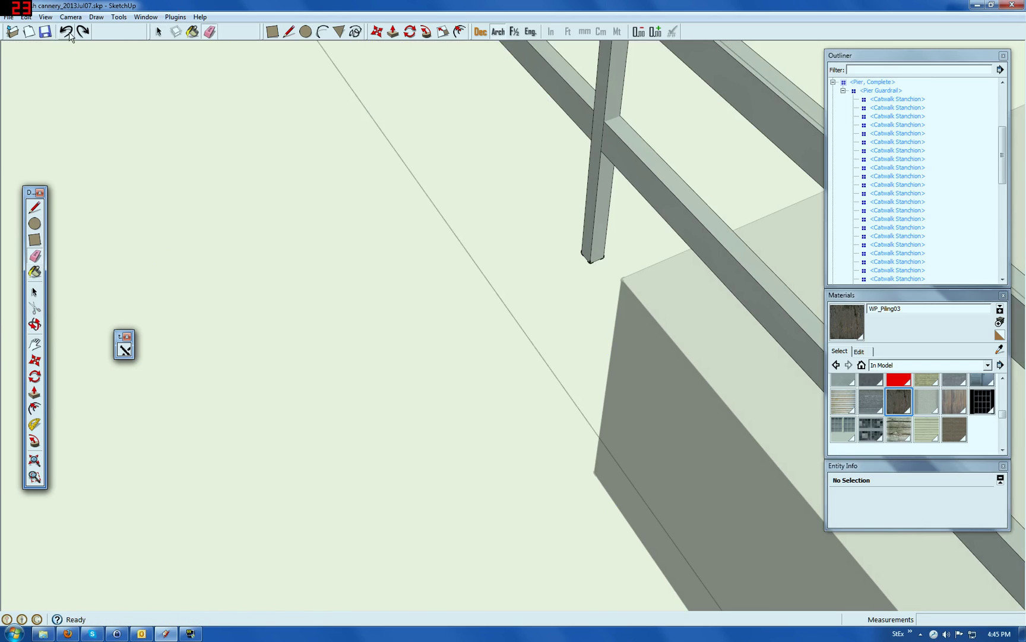
Undo the last erase and open the Pier component for editing.
click(66, 30)
click(34, 292)
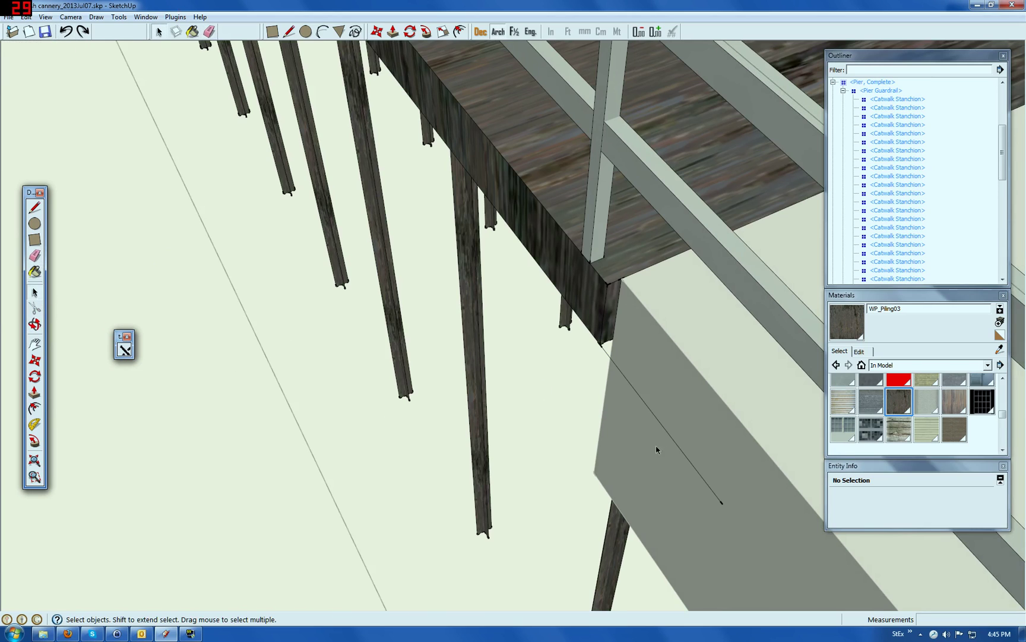
click(550, 342)
click(683, 456)
right_click(683, 455)
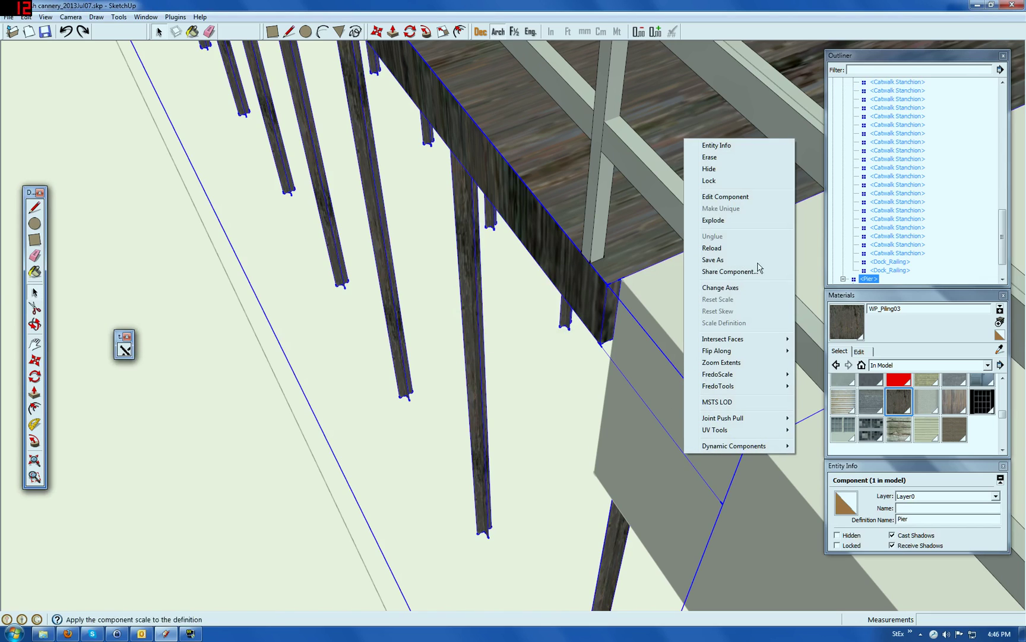
click(726, 197)
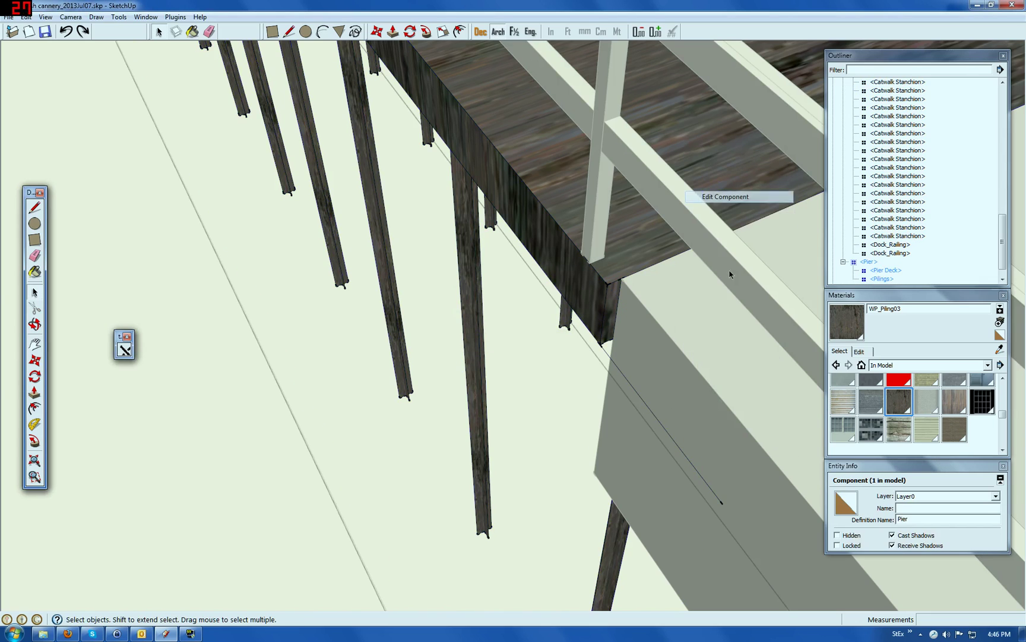
Open the nested Pier Deck component and delete the stray edge extending from the deck's far lower corner.
click(674, 439)
right_click(675, 440)
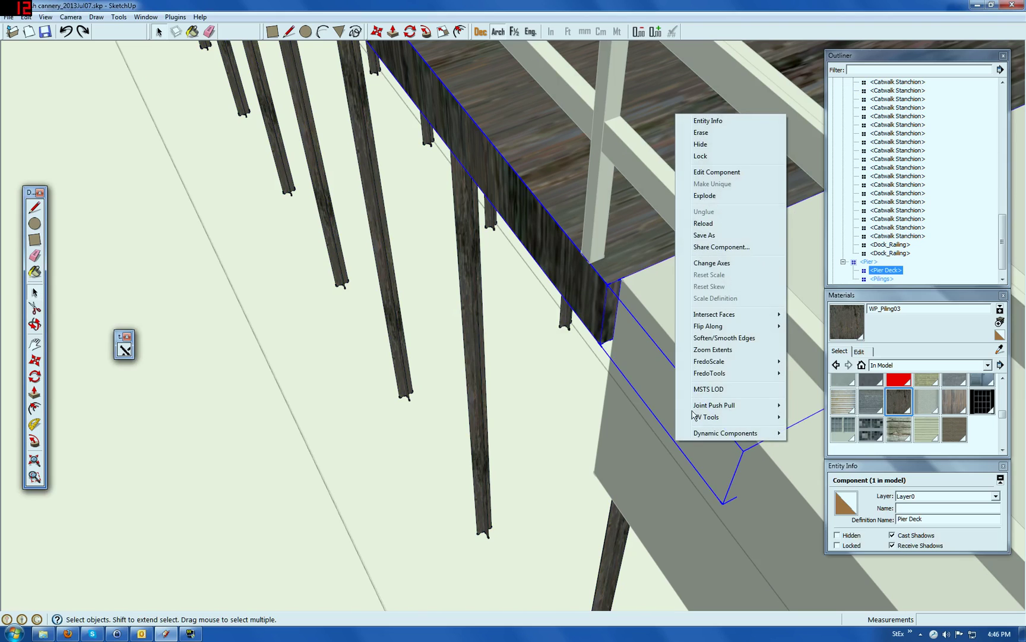
click(734, 173)
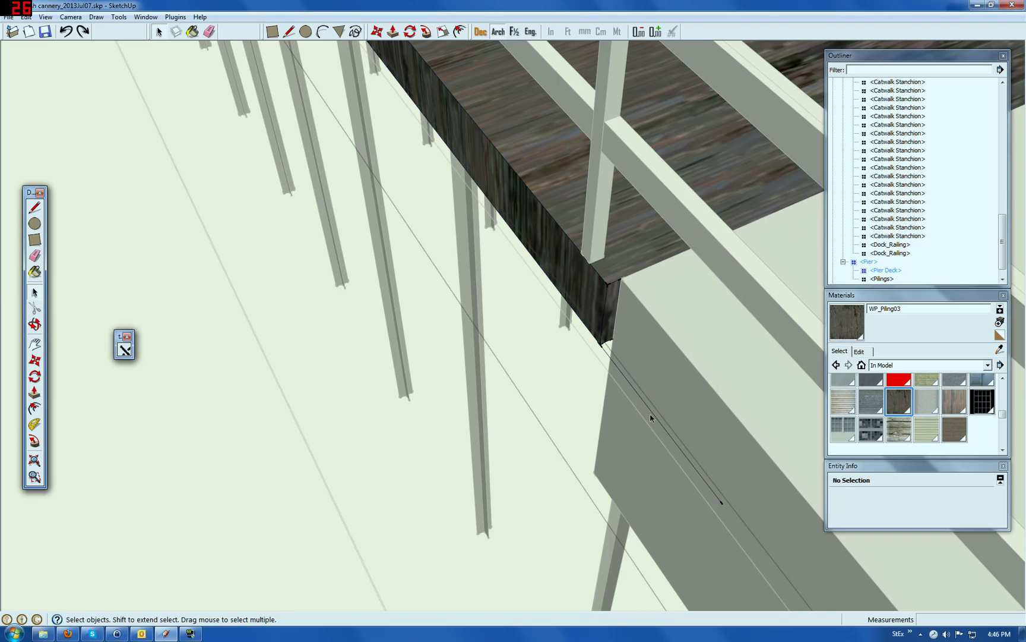
click(671, 441)
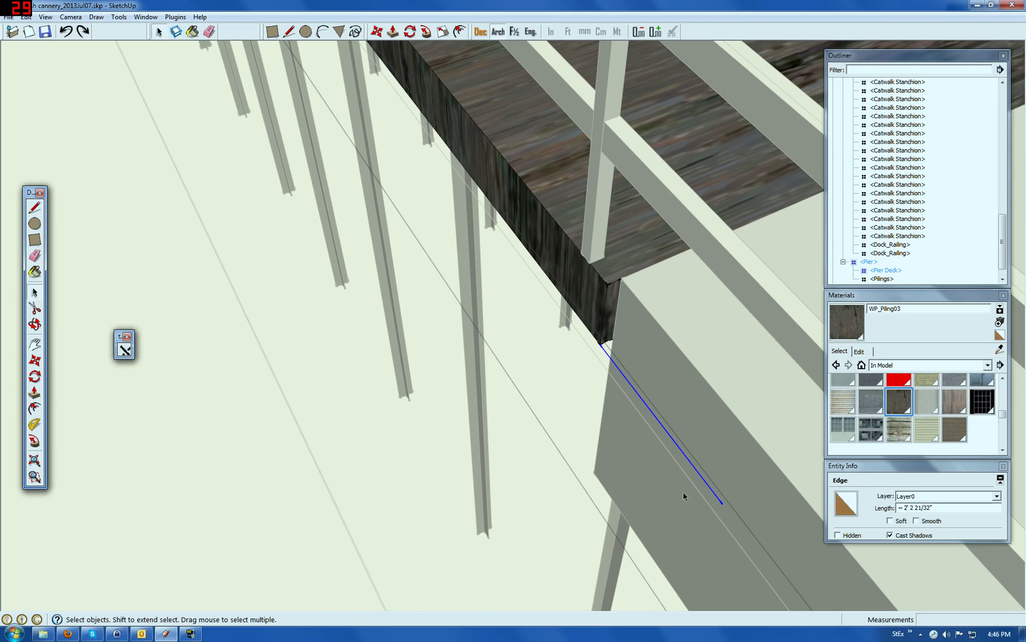
key(Delete)
Close the Pier Deck and its parent components, and bring the whole cannery into view from the pier side.
scroll(781, 352, down, 3)
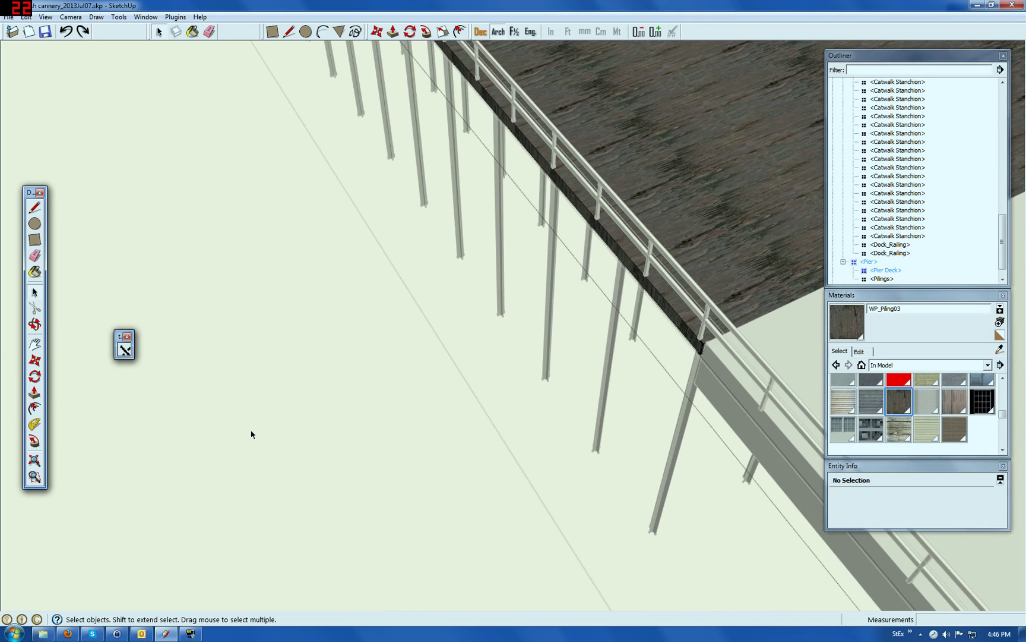
click(253, 436)
scroll(744, 349, down, 5)
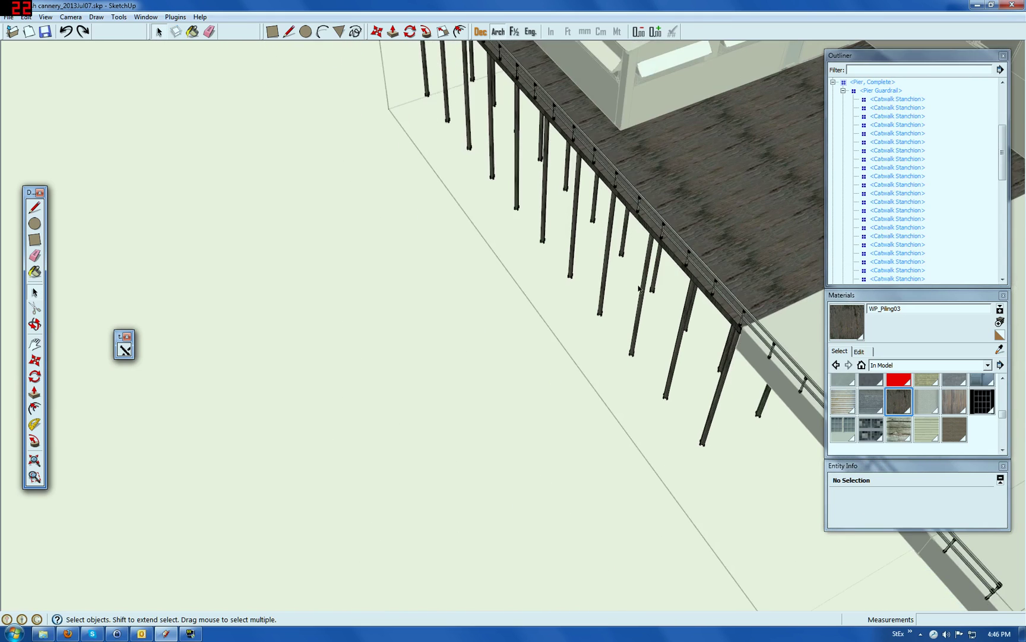
click(34, 324)
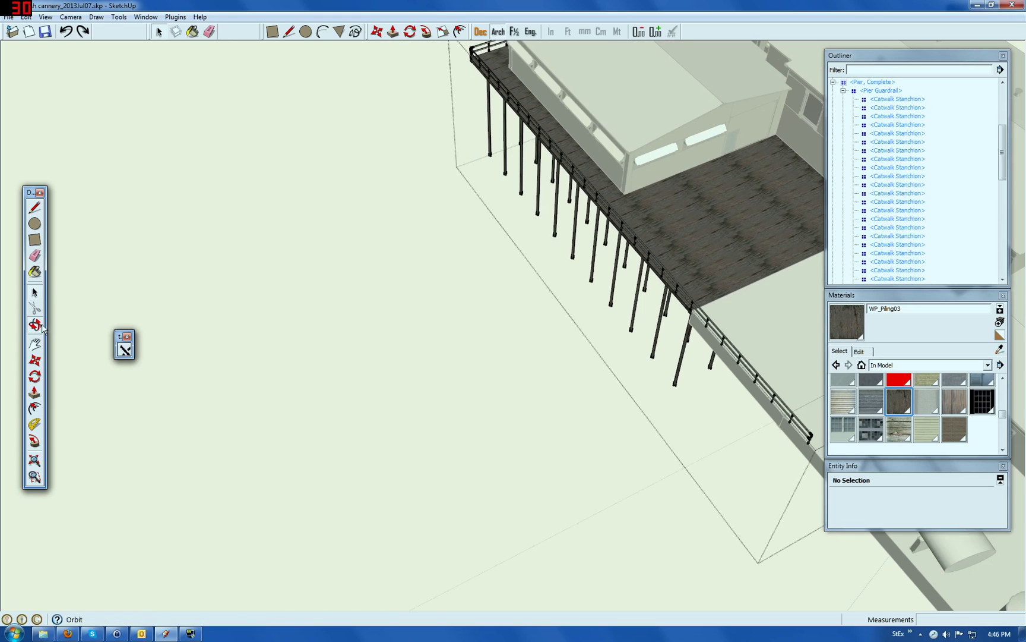
drag(277, 431, 89, 327)
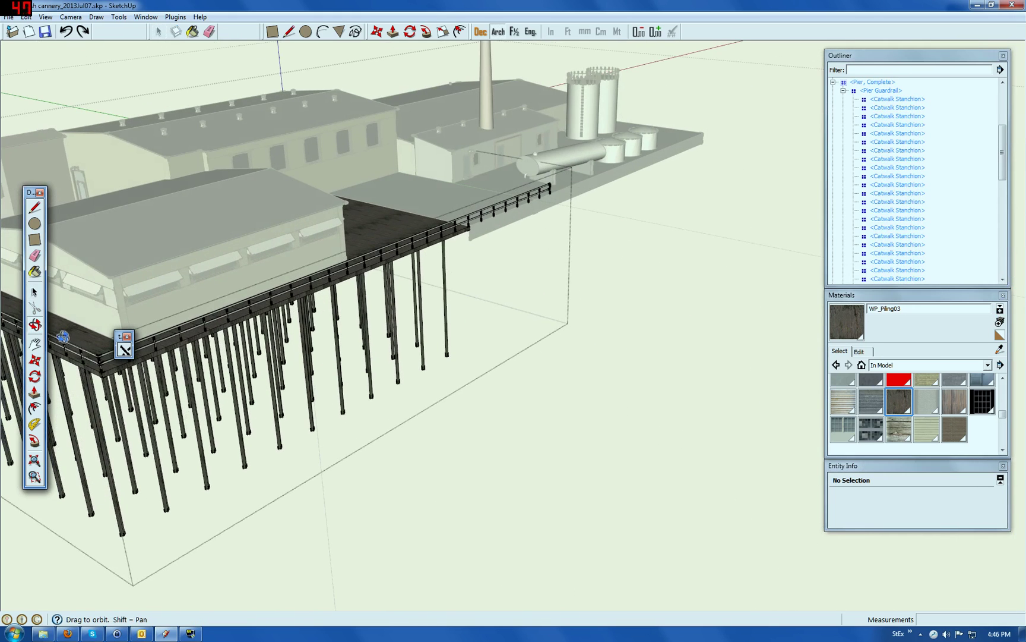
click(34, 291)
click(451, 472)
scroll(610, 377, down, 3)
scroll(543, 375, up, 2)
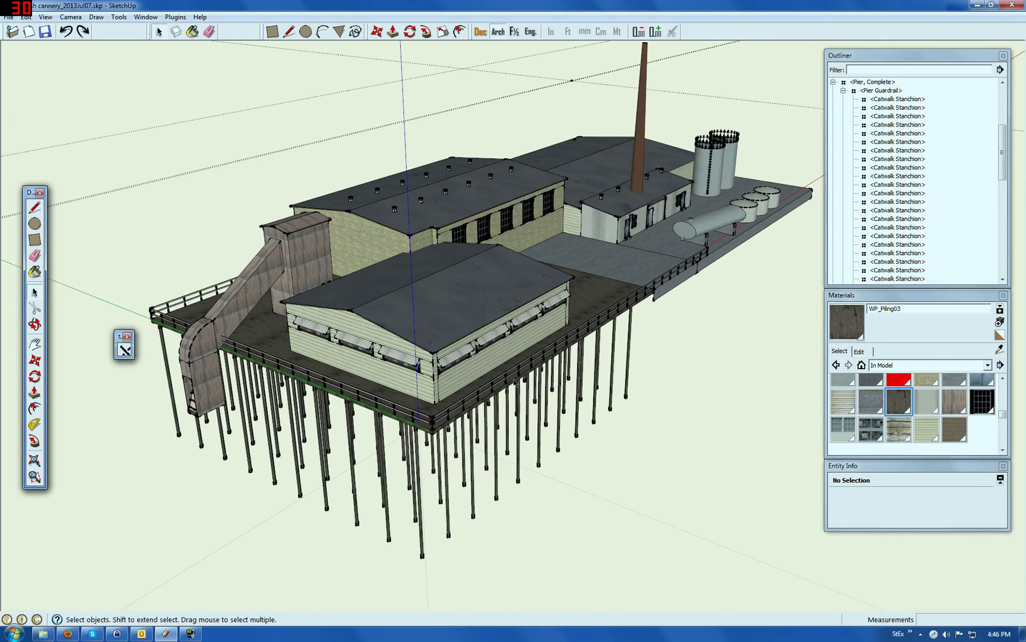